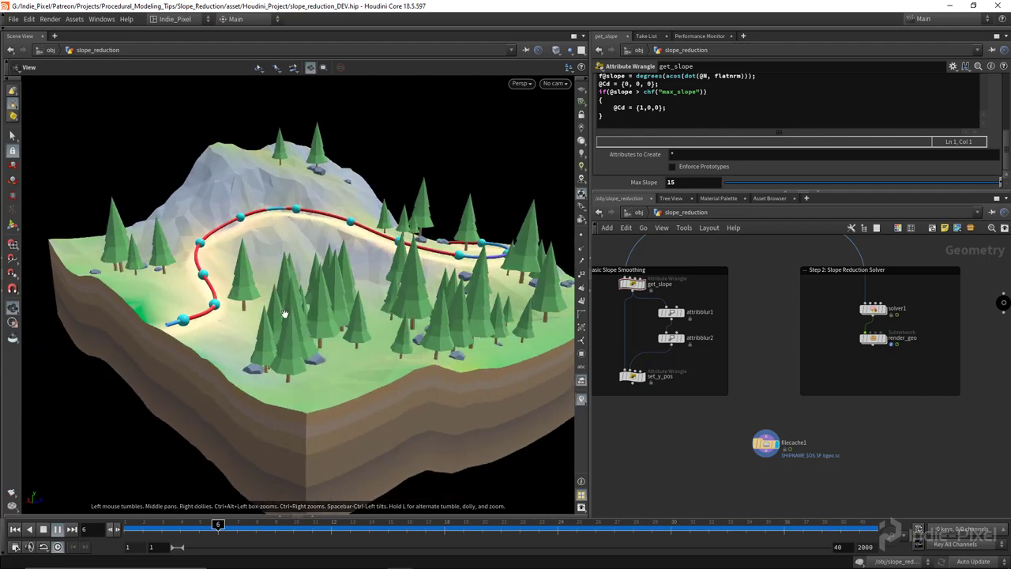
Examine the finished path and terrain from several angles while the animation plays.
{"action": "left_click_drag", "start_coordinate": [350, 246], "coordinate": [183, 345]}
{"action": "left_click_drag", "start_coordinate": [397, 250], "coordinate": [417, 243]}
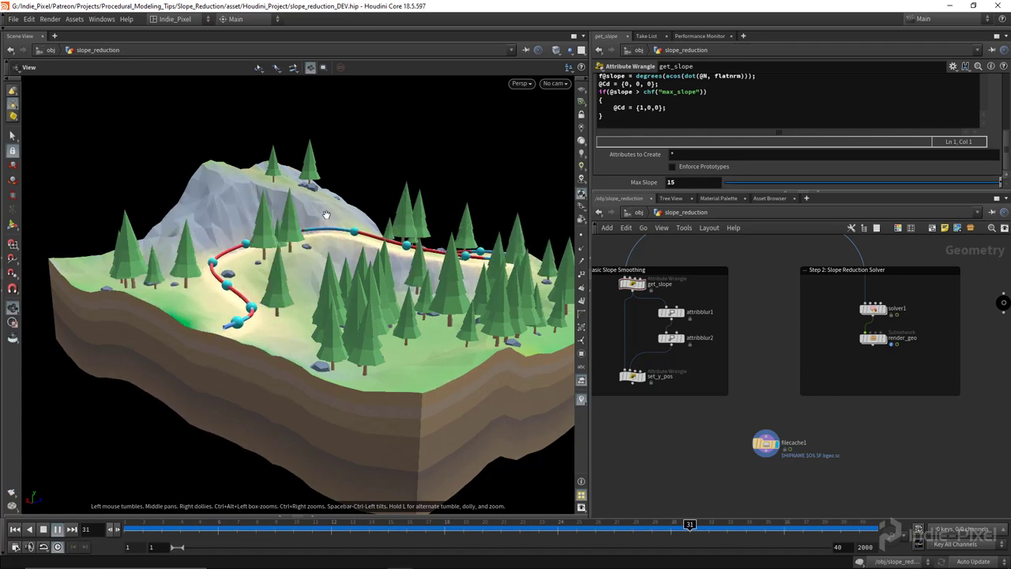
{"action": "left_click_drag", "start_coordinate": [376, 245], "coordinate": [432, 388]}
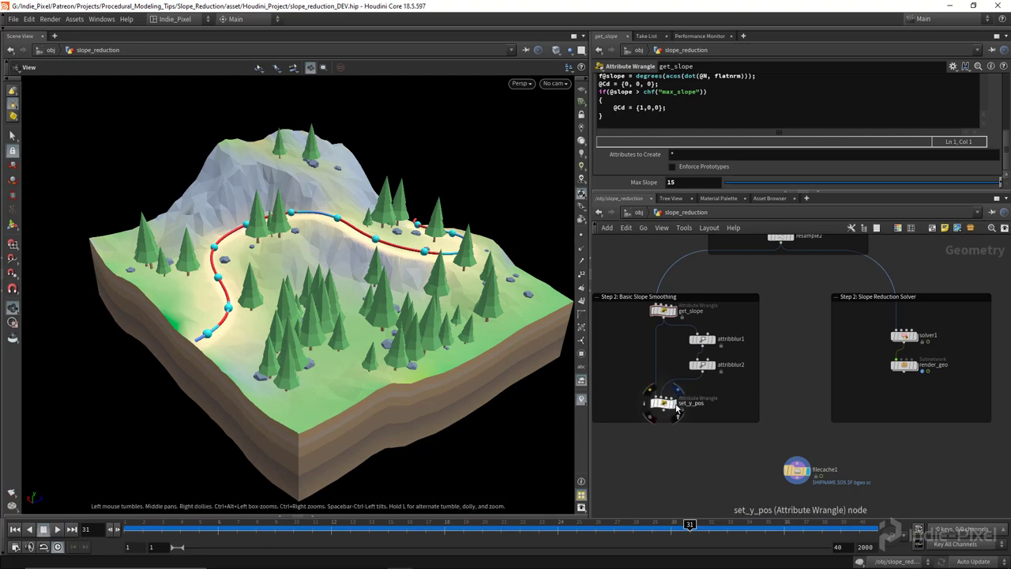
Display the set_y_pos result, try out a different number of Blurring Iterations on attribblur2, and undo that change.
{"action": "left_click", "coordinate": [675, 407]}
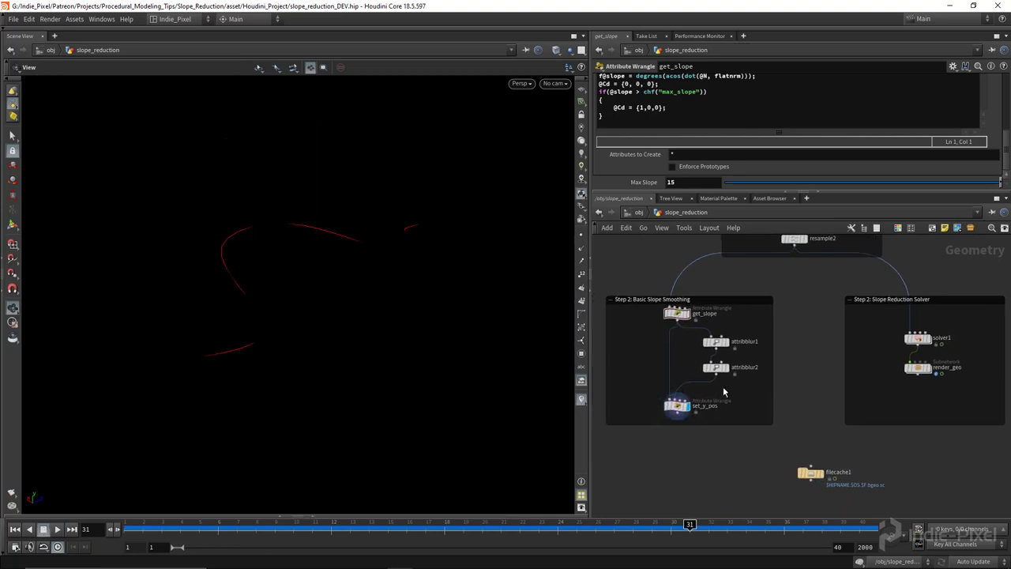
{"action": "scroll", "coordinate": [716, 389], "scroll_direction": "up", "scroll_amount": 5}
{"action": "left_click_drag", "start_coordinate": [770, 412], "coordinate": [688, 351]}
{"action": "left_click_drag", "start_coordinate": [824, 120], "coordinate": [908, 138]}
{"action": "key", "text": "ctrl+z"}
{"action": "scroll", "coordinate": [786, 466], "scroll_direction": "down", "scroll_amount": 3}
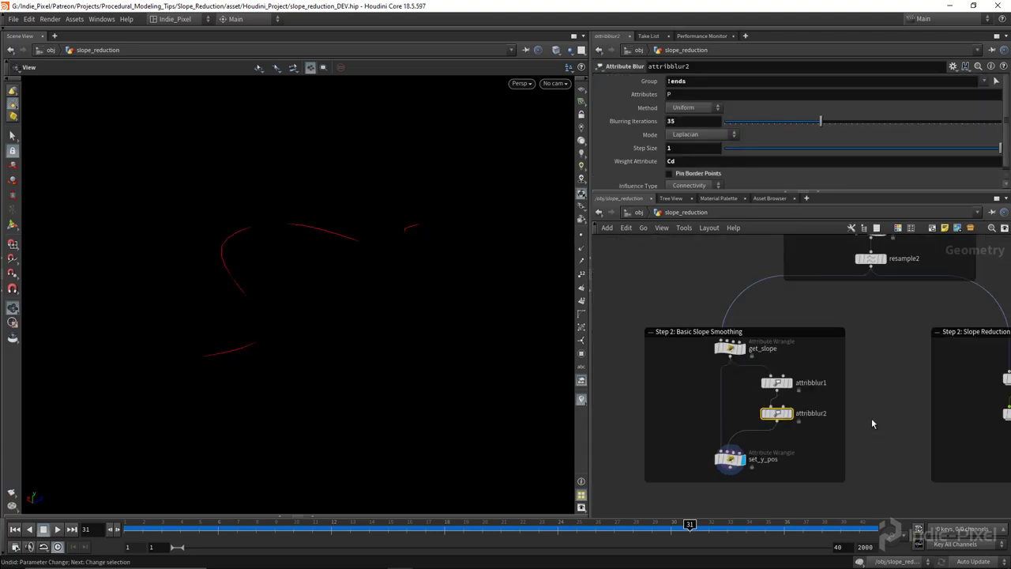
Display the solver1 node in the Slope Reduction Solver group and scrub the timeline to view how the curve evolves.
{"action": "middle_click_drag", "start_coordinate": [974, 377], "coordinate": [777, 375]}
{"action": "scroll", "coordinate": [778, 375], "scroll_direction": "up", "scroll_amount": 4}
{"action": "left_click", "coordinate": [866, 371]}
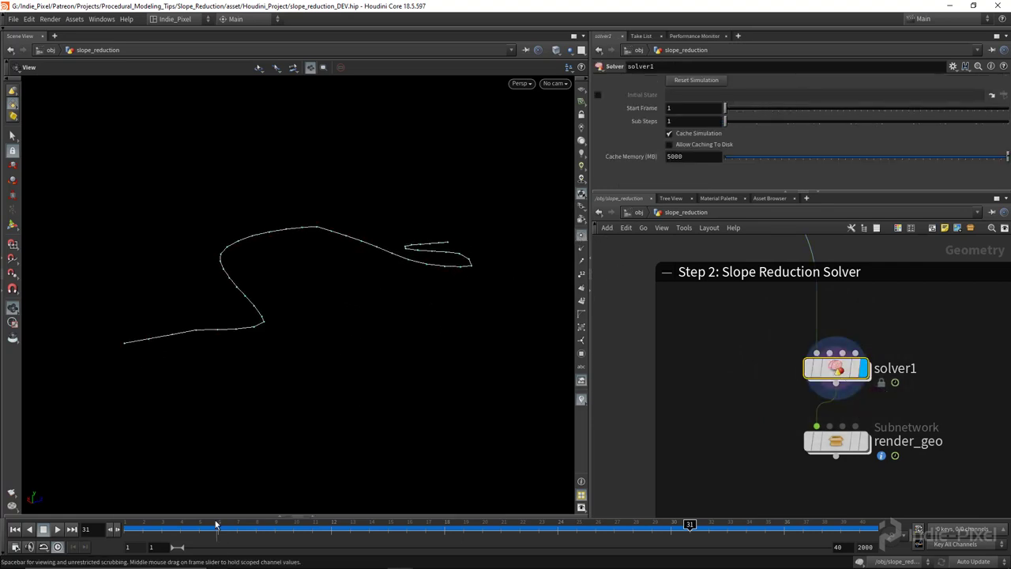
{"action": "left_click_drag", "start_coordinate": [389, 522], "coordinate": [720, 524]}
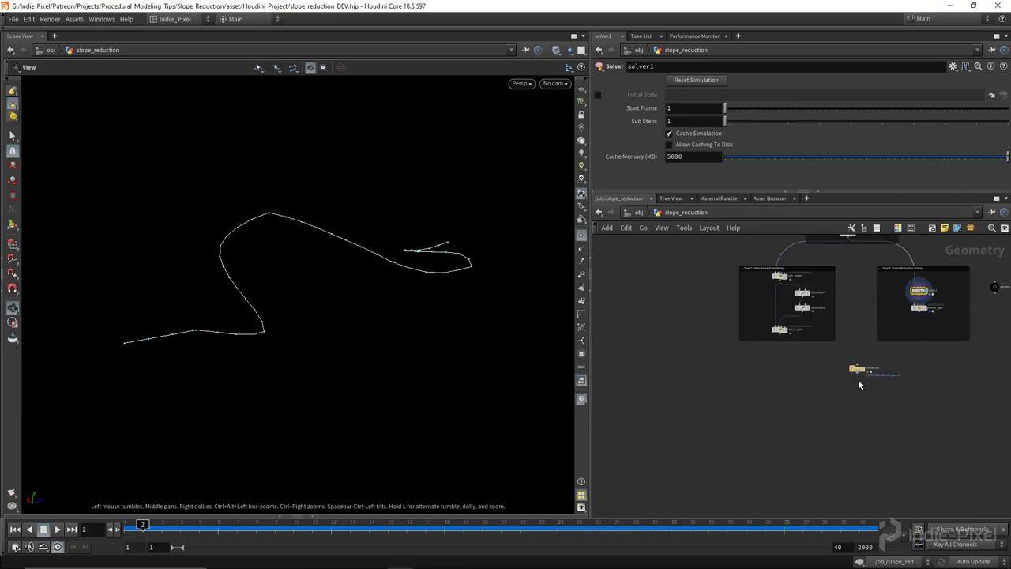
Display the filecache1 node and play back the cached terrain animation while orbiting around it.
{"action": "scroll", "coordinate": [858, 379], "scroll_direction": "up", "scroll_amount": 5}
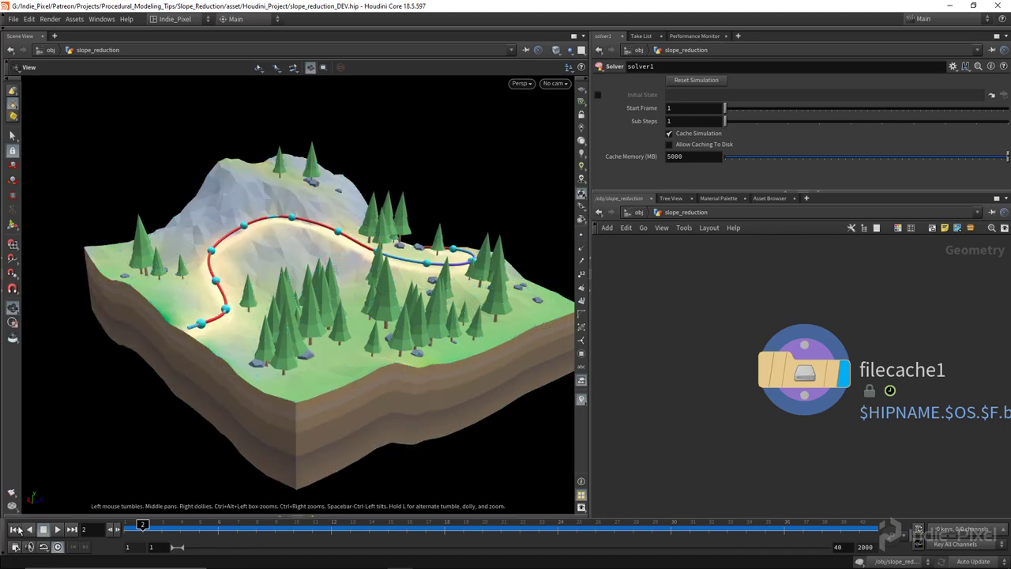
{"action": "left_click", "coordinate": [56, 530]}
{"action": "left_click_drag", "start_coordinate": [268, 277], "coordinate": [335, 274]}
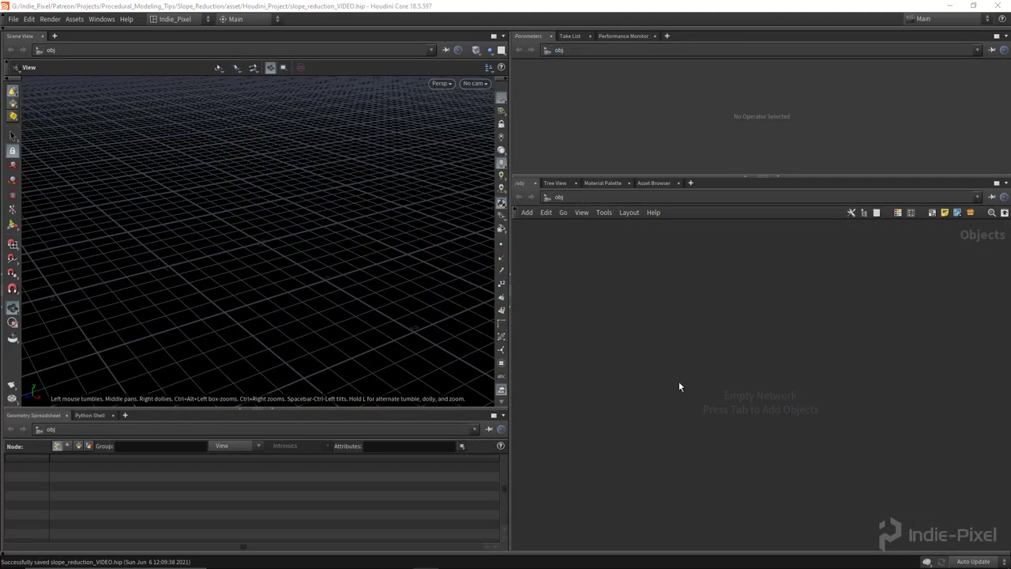
Create a Geometry object in the empty scene and go inside its network.
{"action": "key", "text": "Tab"}
{"action": "type", "text": "geo"}
{"action": "key", "text": "Return"}
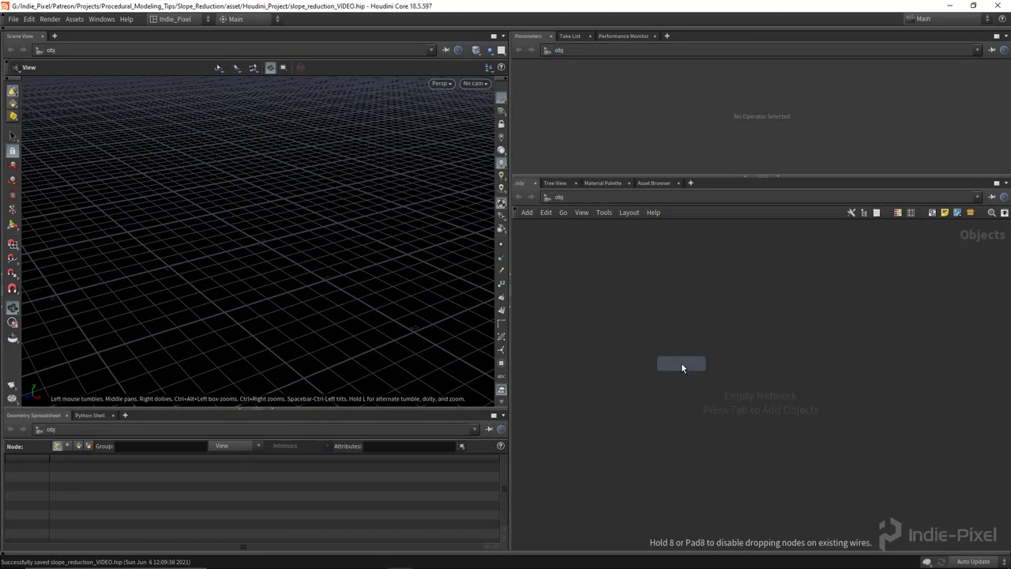
{"action": "left_click", "coordinate": [680, 363]}
{"action": "double_click", "coordinate": [710, 361]}
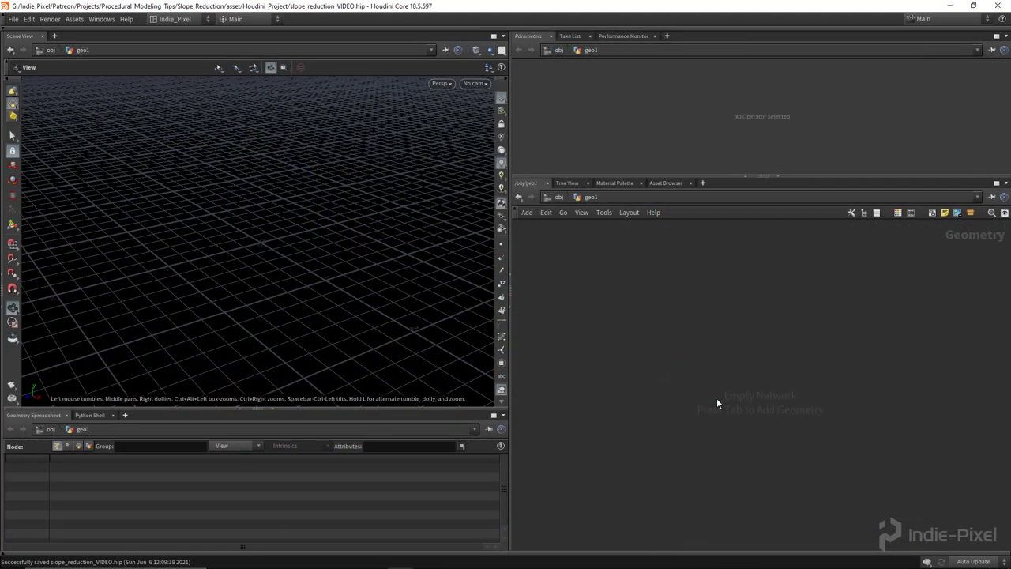
Add a Curve node to the geometry network.
{"action": "key", "text": "Tab"}
{"action": "type", "text": "curve"}
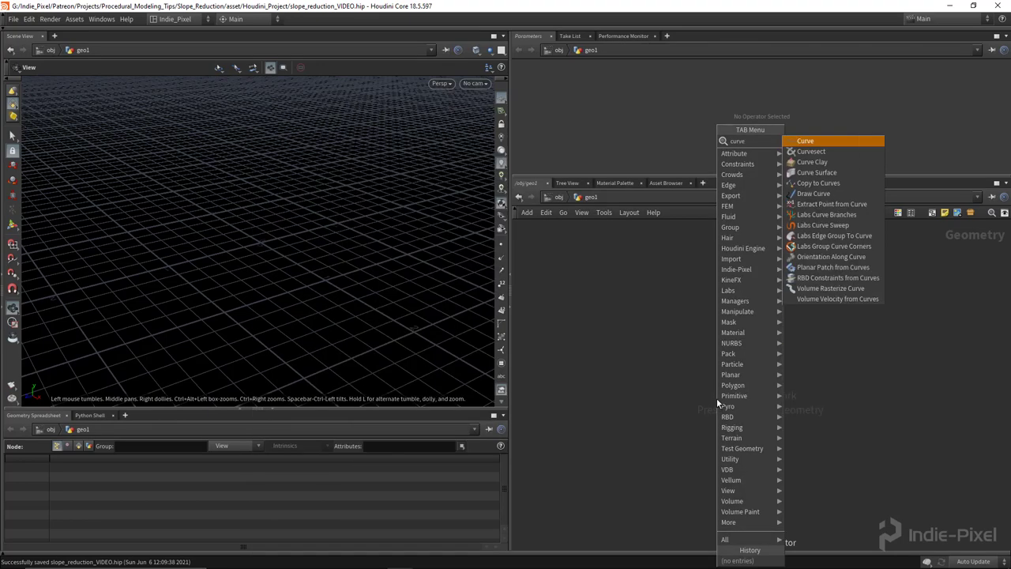
{"action": "key", "text": "Return"}
{"action": "left_click", "coordinate": [639, 347]}
Add a HeightField node beside the curve1 node.
{"action": "key", "text": "Tab"}
{"action": "type", "text": "h"}
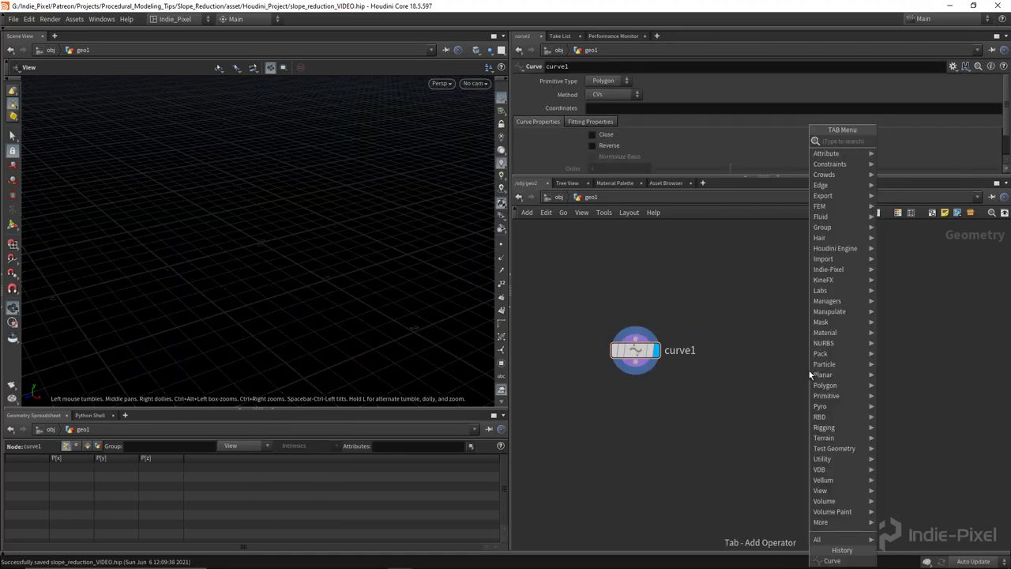
{"action": "type", "text": "eigh"}
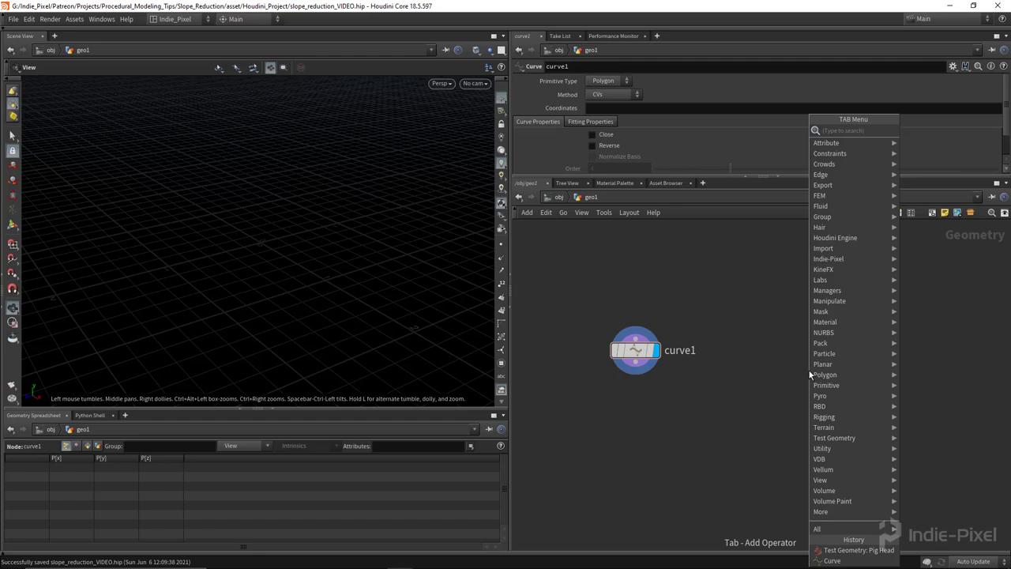
{"action": "key", "text": "Return"}
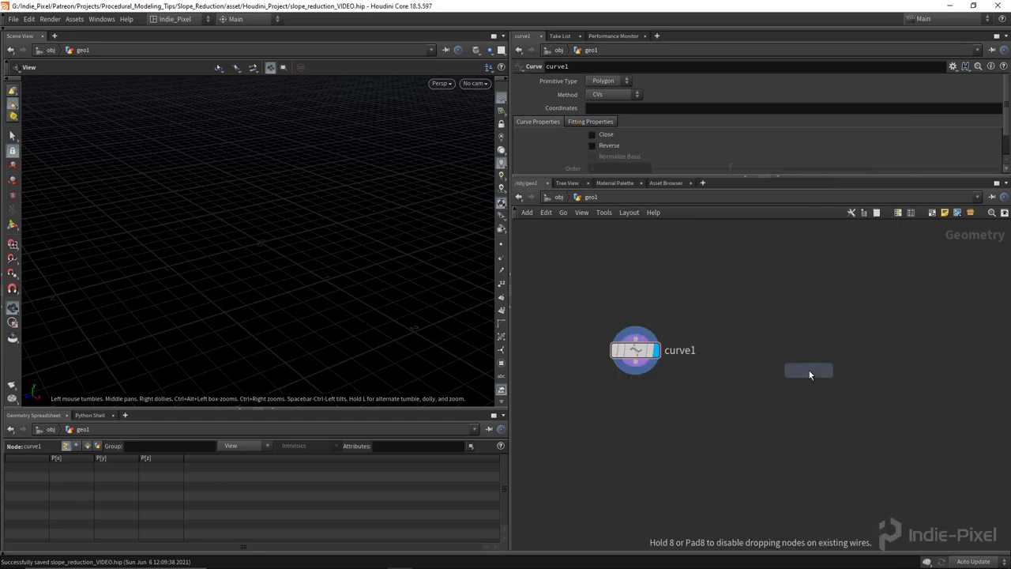
{"action": "left_click", "coordinate": [809, 370]}
Add a HeightField Noise node below heightfield1, connect heightfield1 to its first input, and display it.
{"action": "key", "text": "Tab"}
{"action": "type", "text": "noise"}
{"action": "key", "text": "Down"}
{"action": "key", "text": "Down"}
{"action": "key", "text": "Down"}
{"action": "key", "text": "Down"}
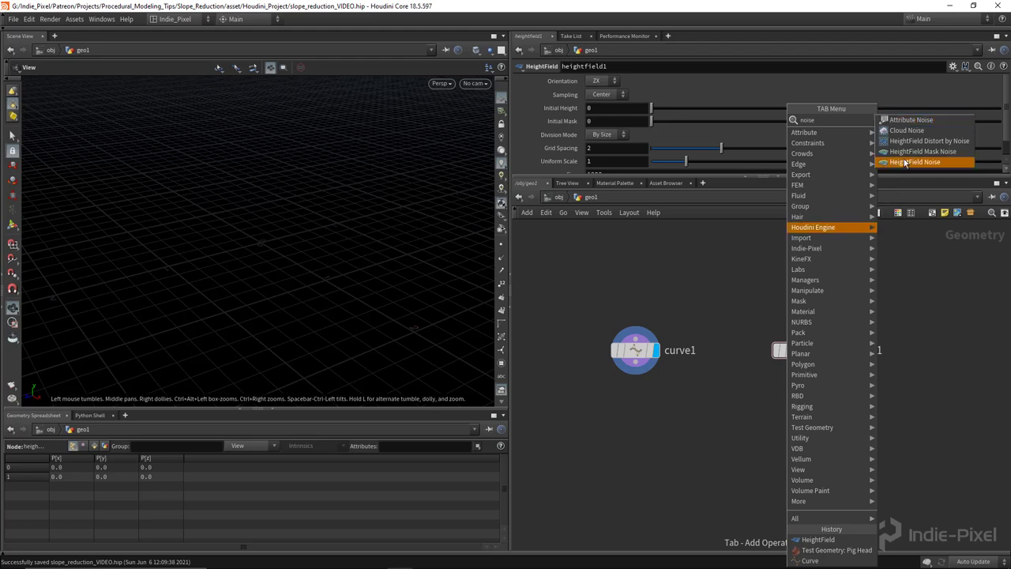
{"action": "key", "text": "Return"}
{"action": "left_click", "coordinate": [800, 410]}
{"action": "left_click", "coordinate": [796, 363]}
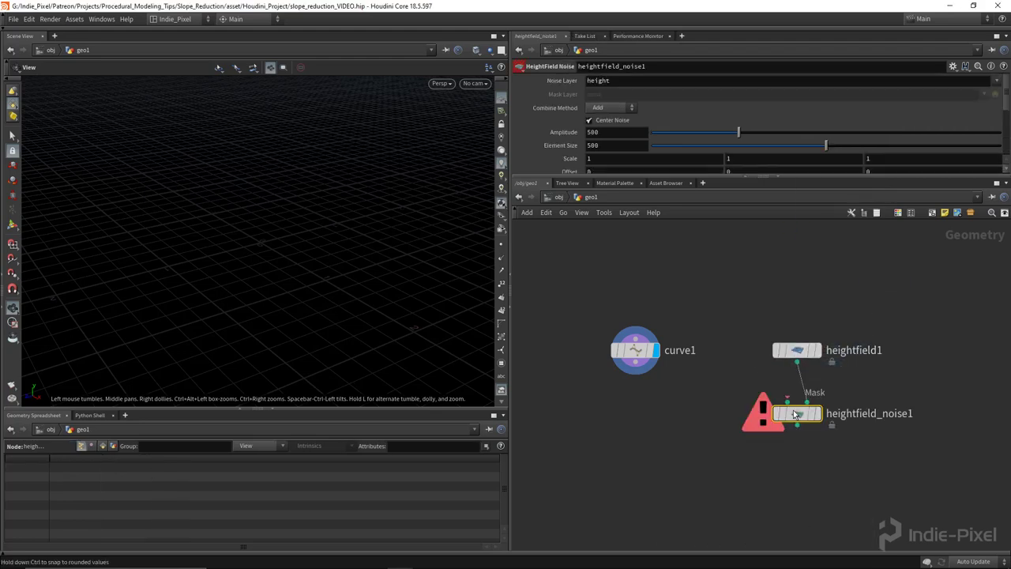
{"action": "left_click", "coordinate": [821, 418]}
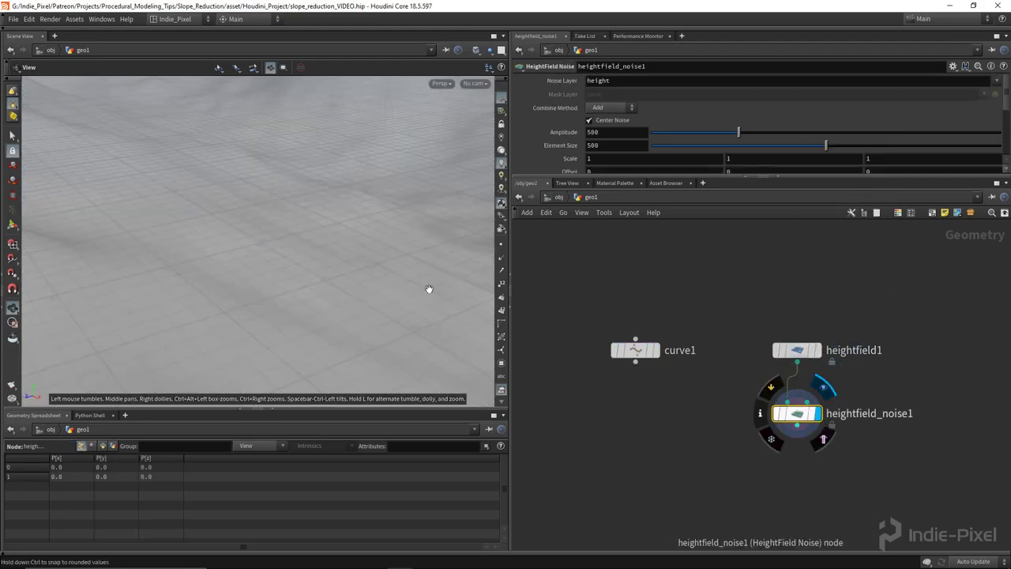
Frame the terrain and set the Offset of heightfield_noise1 to 520 on all three axes.
{"action": "key", "text": "f"}
{"action": "left_click_drag", "start_coordinate": [332, 242], "coordinate": [198, 244]}
{"action": "scroll", "coordinate": [237, 221], "scroll_direction": "up", "scroll_amount": 5}
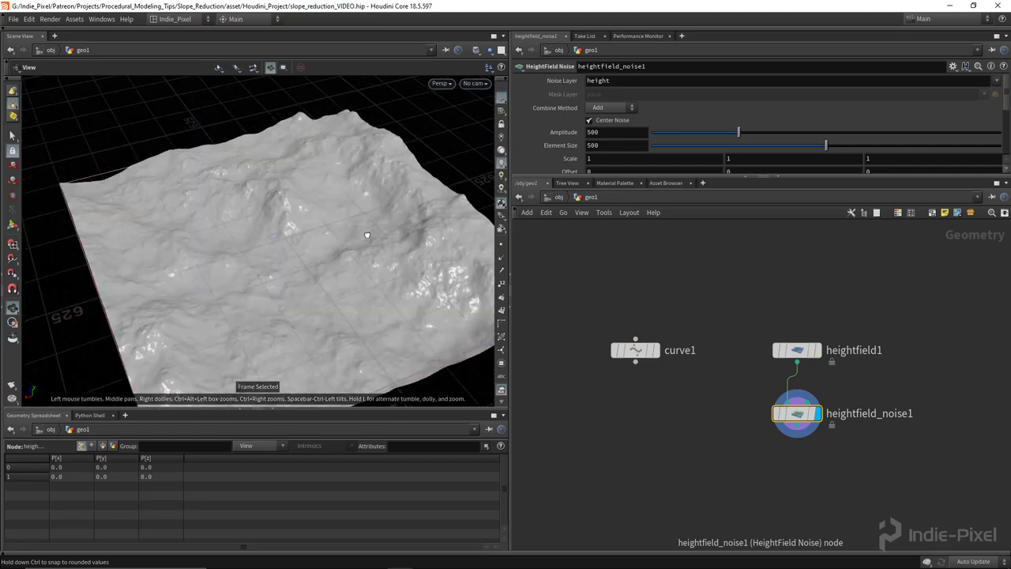
{"action": "left_click_drag", "start_coordinate": [326, 144], "coordinate": [298, 253]}
{"action": "left_click_drag", "start_coordinate": [720, 397], "coordinate": [848, 443]}
{"action": "scroll", "coordinate": [711, 122], "scroll_direction": "down", "scroll_amount": 2}
{"action": "middle_click_drag", "start_coordinate": [571, 129], "coordinate": [570, 130]}
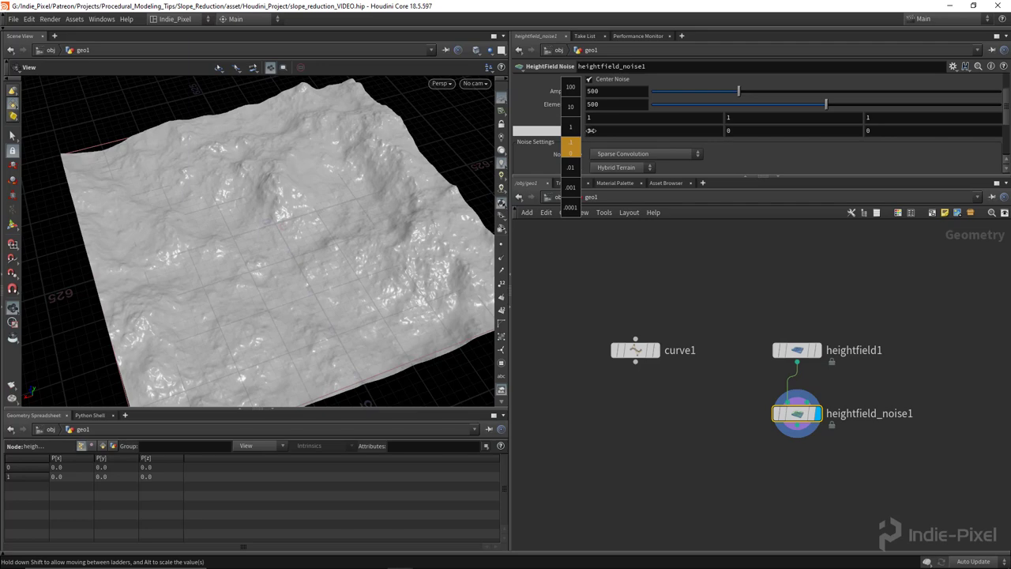
{"action": "middle_click_drag", "start_coordinate": [631, 128], "coordinate": [812, 82]}
Switch the viewport to the Top view, display curve1, and template heightfield_noise1 as a reference.
{"action": "left_click_drag", "start_coordinate": [217, 289], "coordinate": [204, 231]}
{"action": "middle_click_drag", "start_coordinate": [637, 327], "coordinate": [668, 318]}
{"action": "mouse_move", "coordinate": [686, 351]}
{"action": "key", "text": "space+2"}
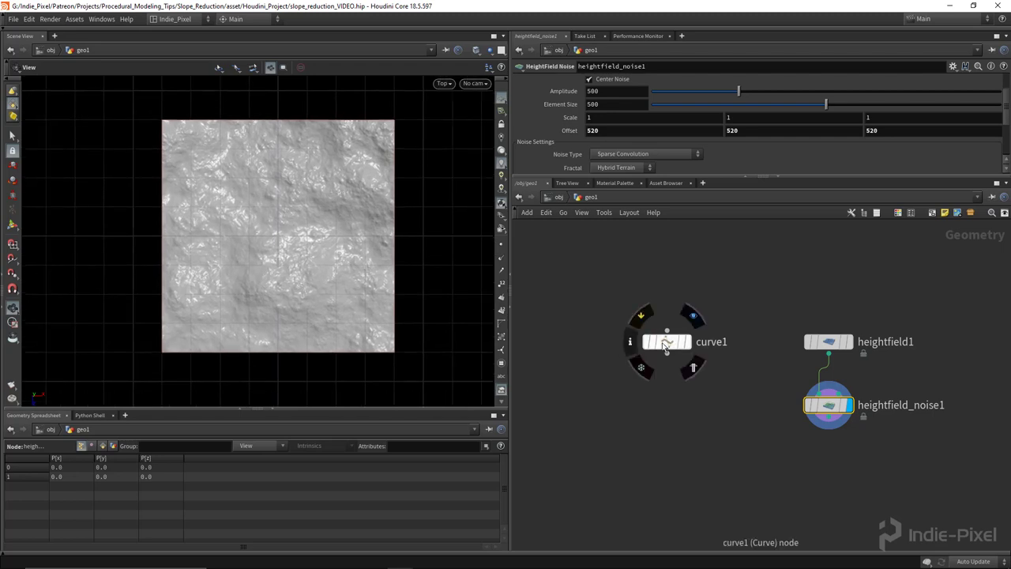
{"action": "left_click", "coordinate": [667, 341]}
{"action": "left_click", "coordinate": [687, 341]}
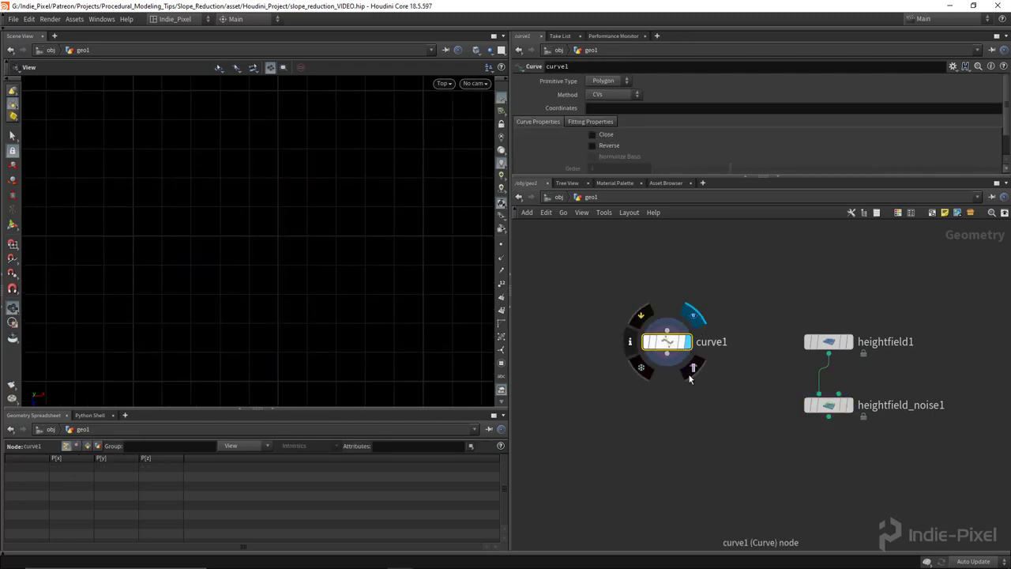
{"action": "left_click", "coordinate": [847, 407]}
{"action": "key", "text": "space+h"}
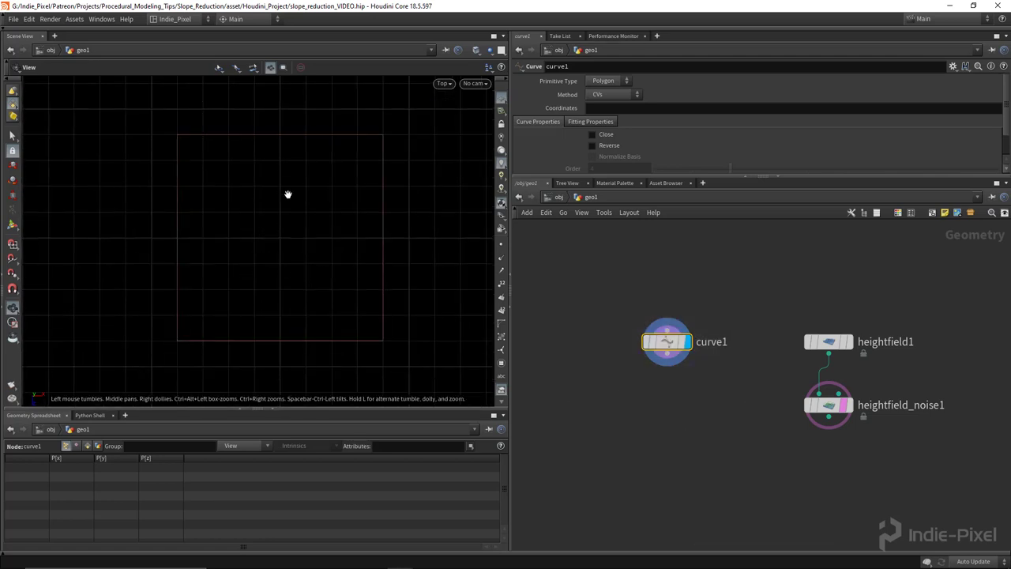
Draw an open, winding polygon curve of about 18 points inside the terrain's outline for curve1.
{"action": "key", "text": "Return"}
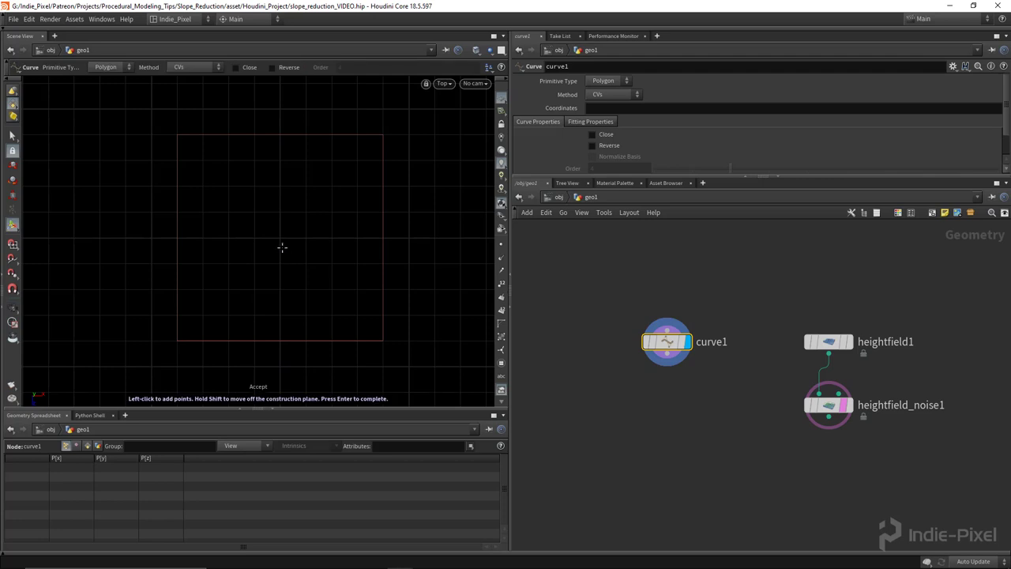
{"action": "scroll", "coordinate": [321, 237], "scroll_direction": "up", "scroll_amount": 2}
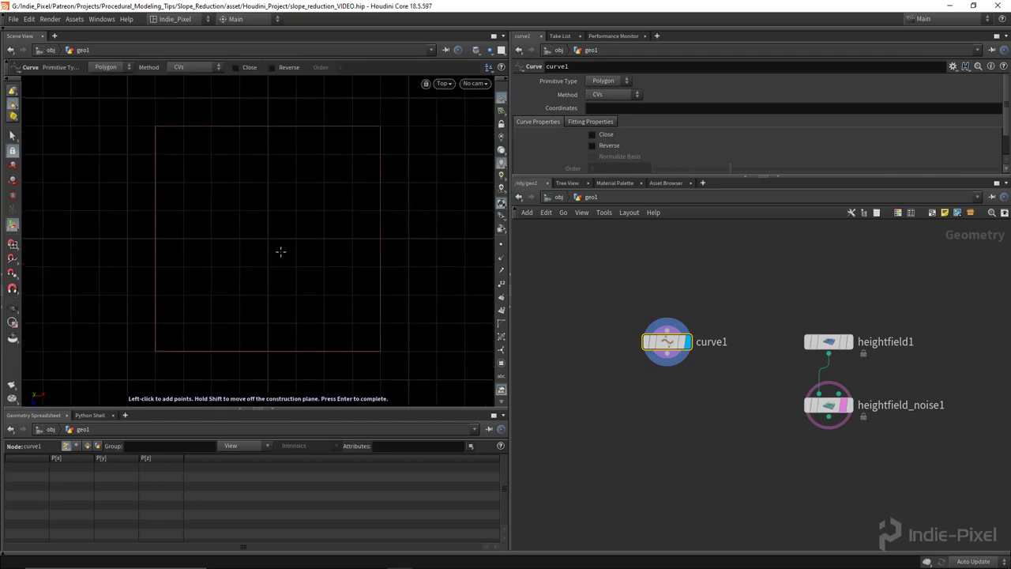
{"action": "scroll", "coordinate": [259, 248], "scroll_direction": "up", "scroll_amount": 1}
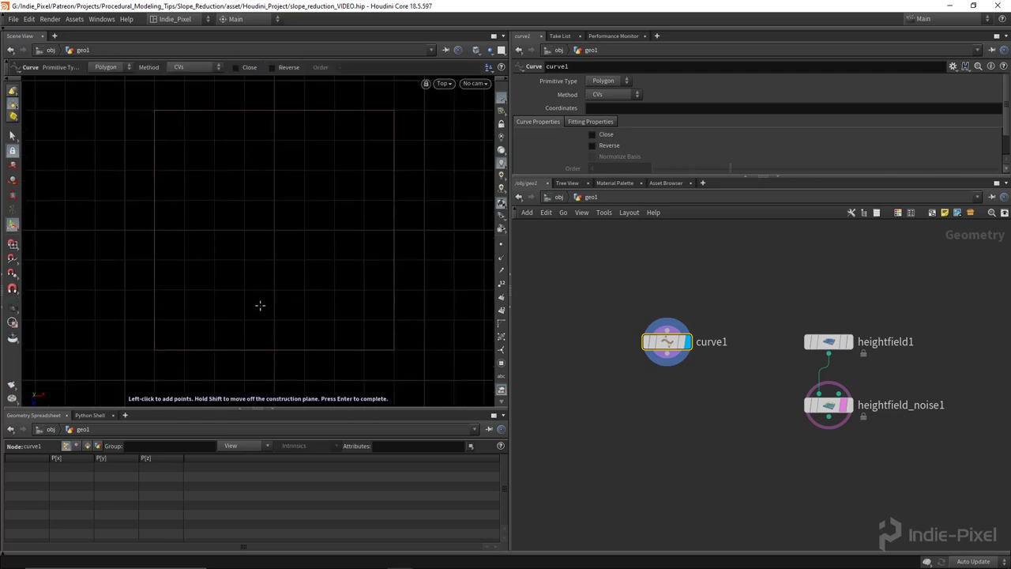
{"action": "left_click", "coordinate": [309, 310]}
{"action": "left_click", "coordinate": [341, 275]}
{"action": "left_click", "coordinate": [320, 256]}
{"action": "left_click", "coordinate": [324, 236]}
{"action": "left_click", "coordinate": [364, 213]}
{"action": "left_click", "coordinate": [359, 205]}
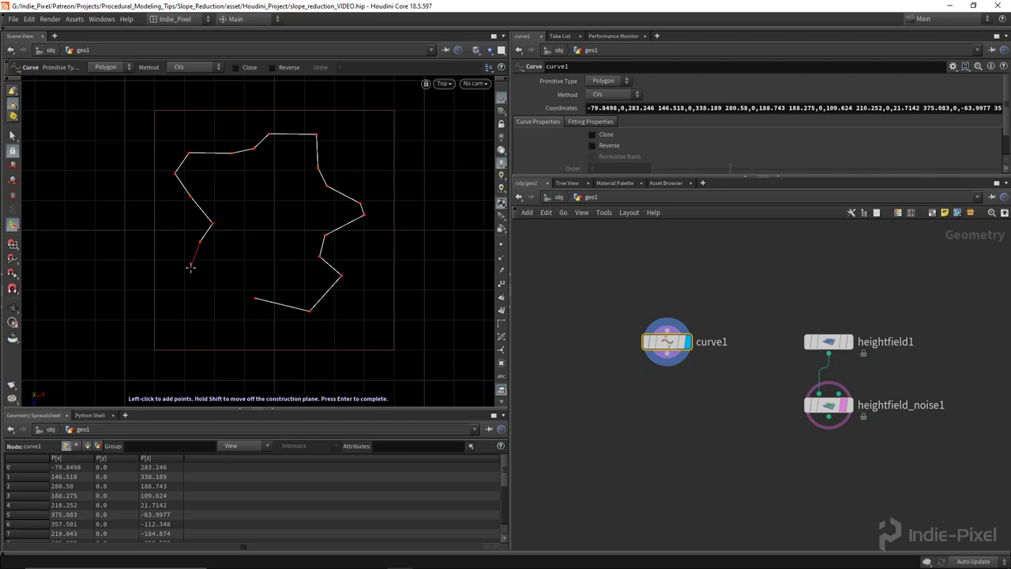
{"action": "key", "text": "Return"}
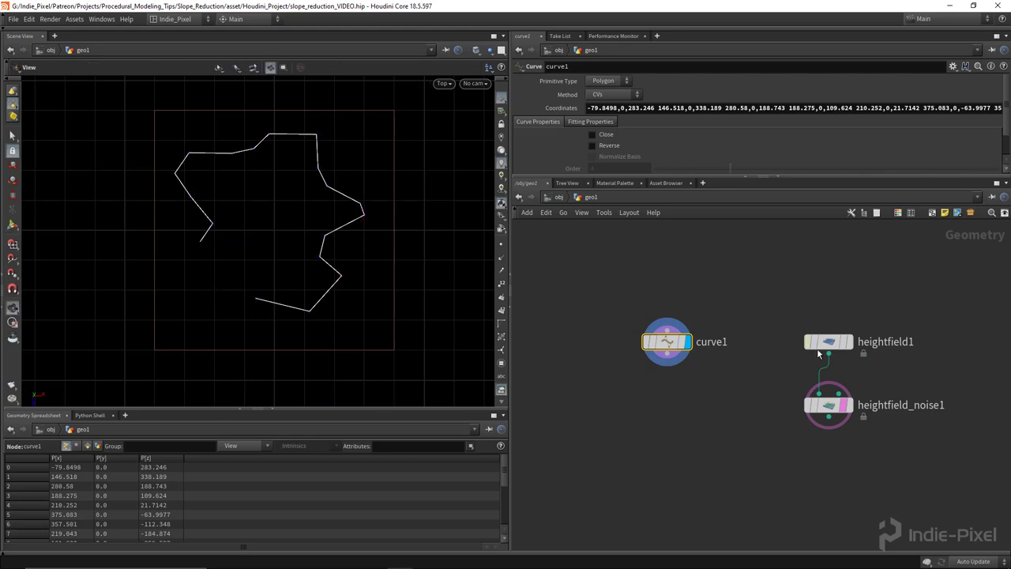
Add a Resample node connected below curve1, display it, and set its Length to 1.
{"action": "key", "text": "Tab"}
{"action": "left_click", "coordinate": [687, 377]}
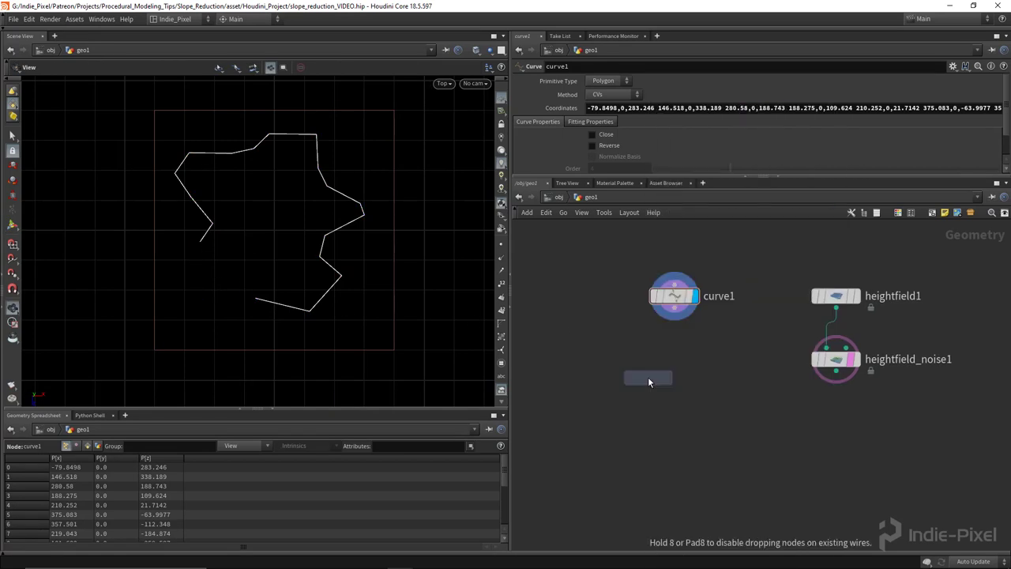
{"action": "left_click", "coordinate": [677, 364]}
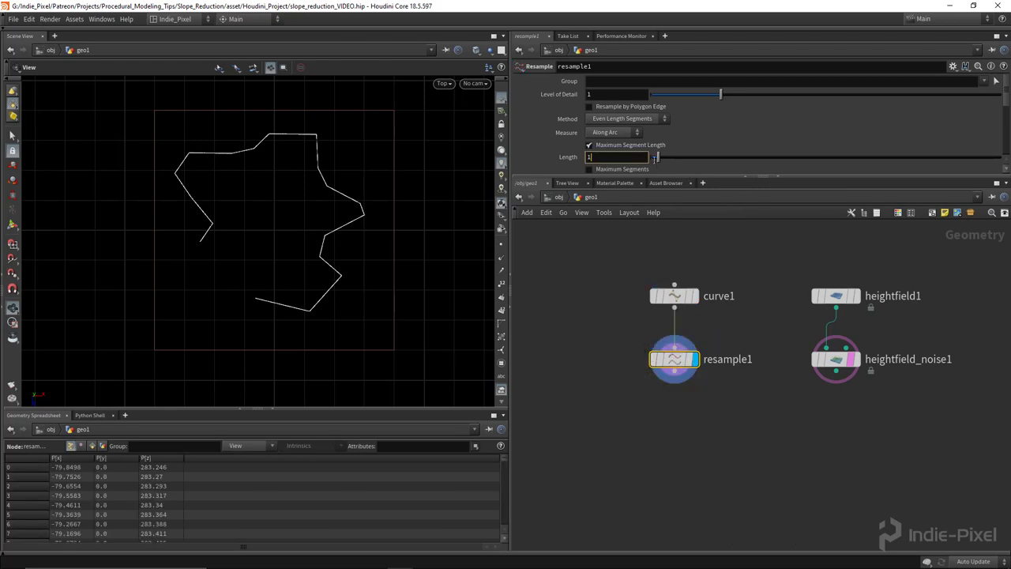
Set the Resample node to treat polygons as Subdivision Curves.
{"action": "left_click_drag", "start_coordinate": [796, 177], "coordinate": [796, 266]}
{"action": "scroll", "coordinate": [711, 174], "scroll_direction": "down", "scroll_amount": 3}
{"action": "left_click", "coordinate": [624, 192]}
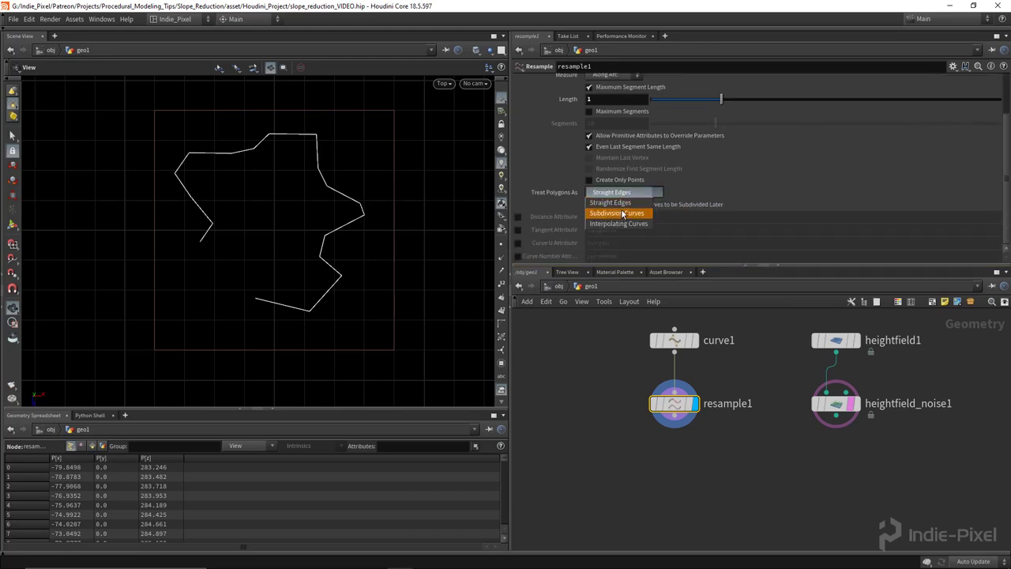
{"action": "left_click", "coordinate": [623, 213]}
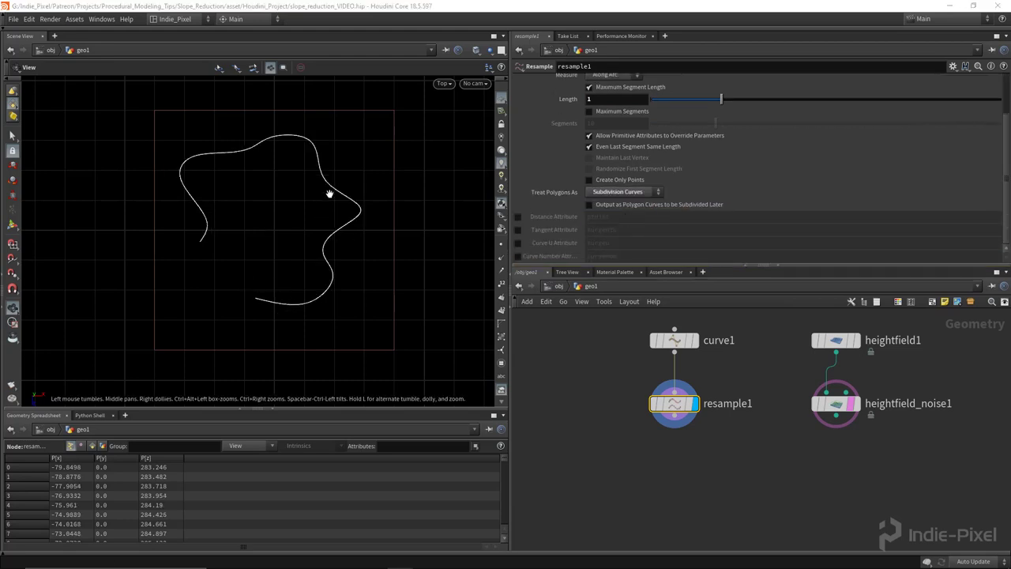
Return to the perspective view and make heightfield_noise1 a selectable template to compare the shaded terrain with the curve.
{"action": "left_click_drag", "start_coordinate": [324, 249], "coordinate": [300, 250]}
{"action": "left_click_drag", "start_coordinate": [350, 290], "coordinate": [323, 271]}
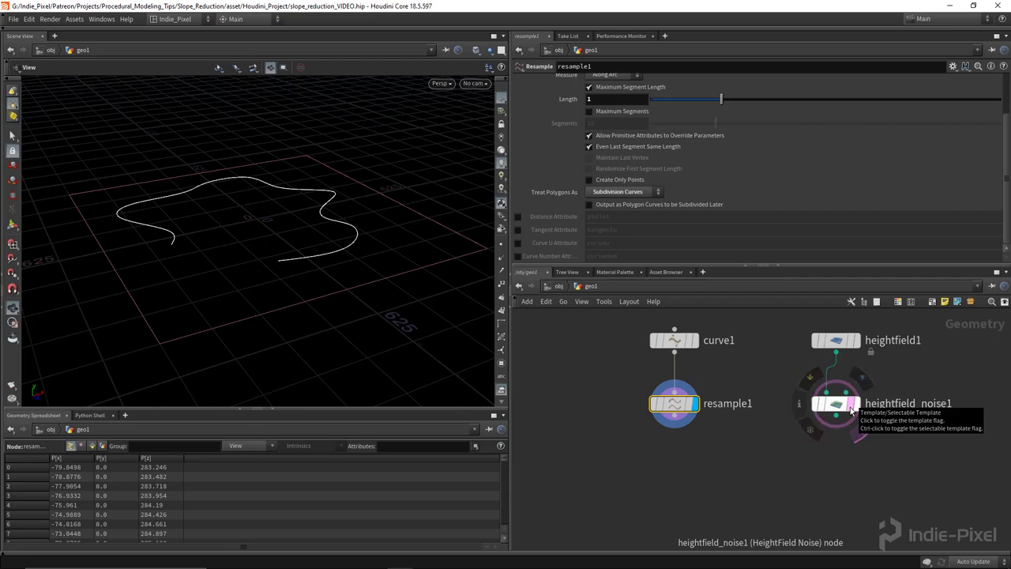
{"action": "left_click", "coordinate": [850, 434]}
{"action": "left_click_drag", "start_coordinate": [350, 228], "coordinate": [335, 182]}
{"action": "left_click_drag", "start_coordinate": [276, 231], "coordinate": [274, 209]}
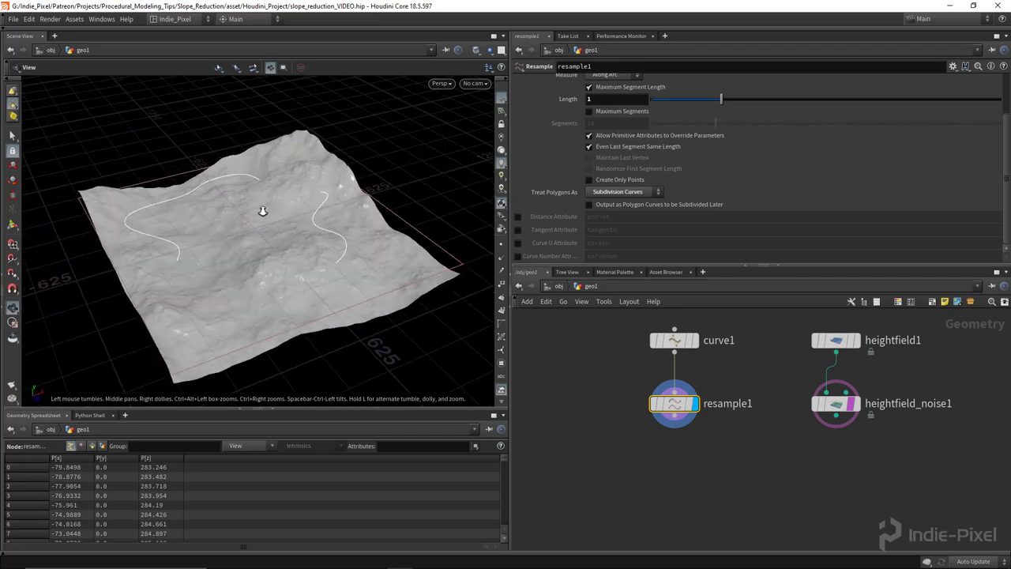
{"action": "scroll", "coordinate": [274, 209], "scroll_direction": "down", "scroll_amount": 3}
{"action": "left_click_drag", "start_coordinate": [584, 395], "coordinate": [720, 439]}
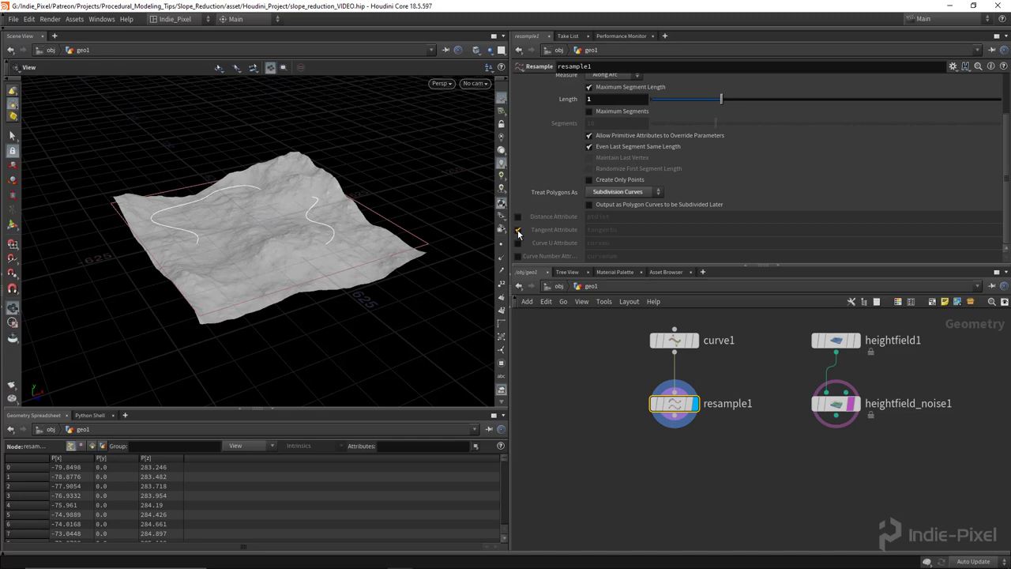
Enable the Resample node's Tangent Attribute output and name the attribute N.
{"action": "left_click", "coordinate": [518, 230]}
{"action": "left_click", "coordinate": [637, 230]}
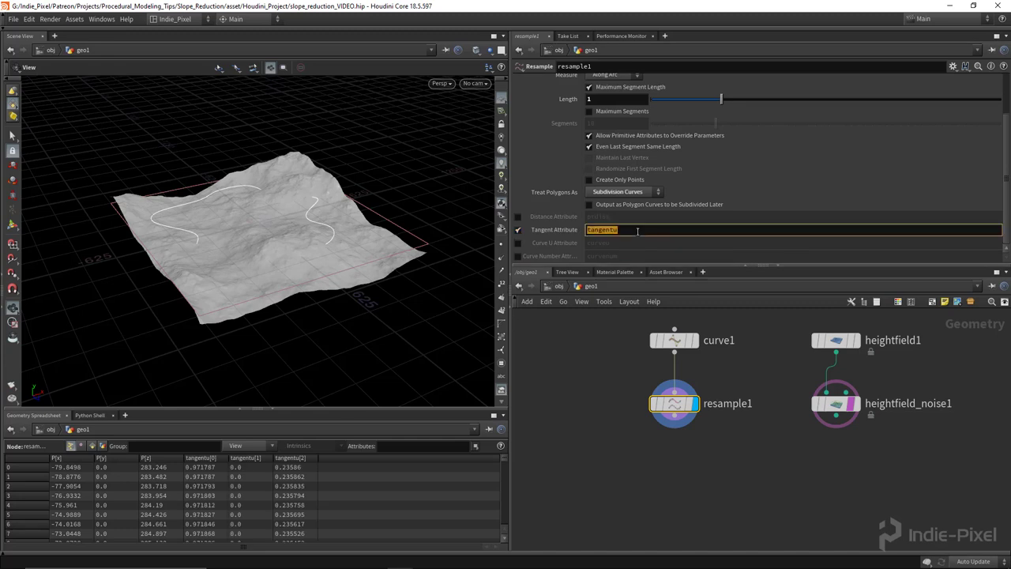
{"action": "key", "text": "Return"}
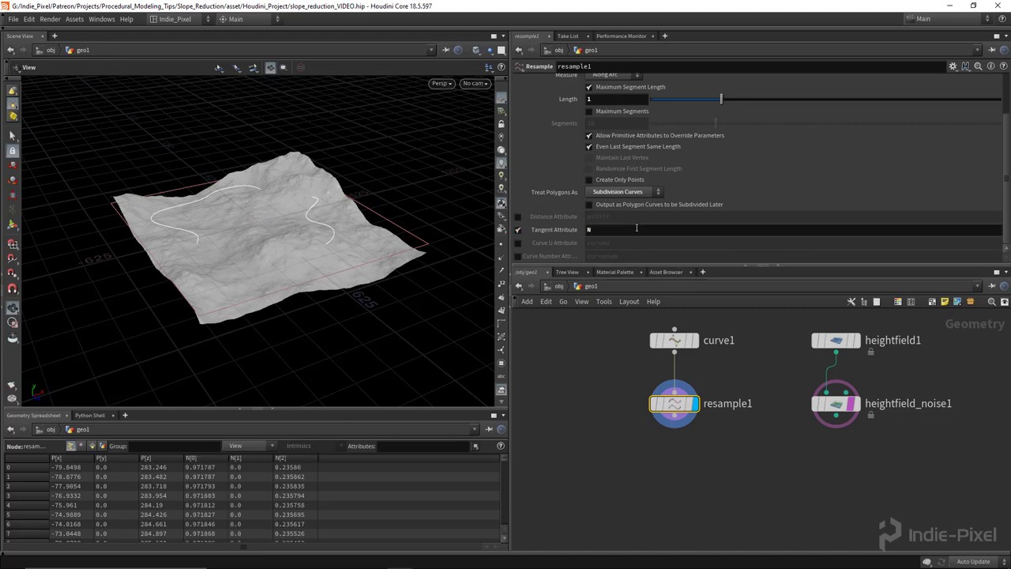
Set the viewport's normal display scale to about 1.73 in the guide display options.
{"action": "left_click_drag", "start_coordinate": [349, 237], "coordinate": [529, 243], "text": "alt"}
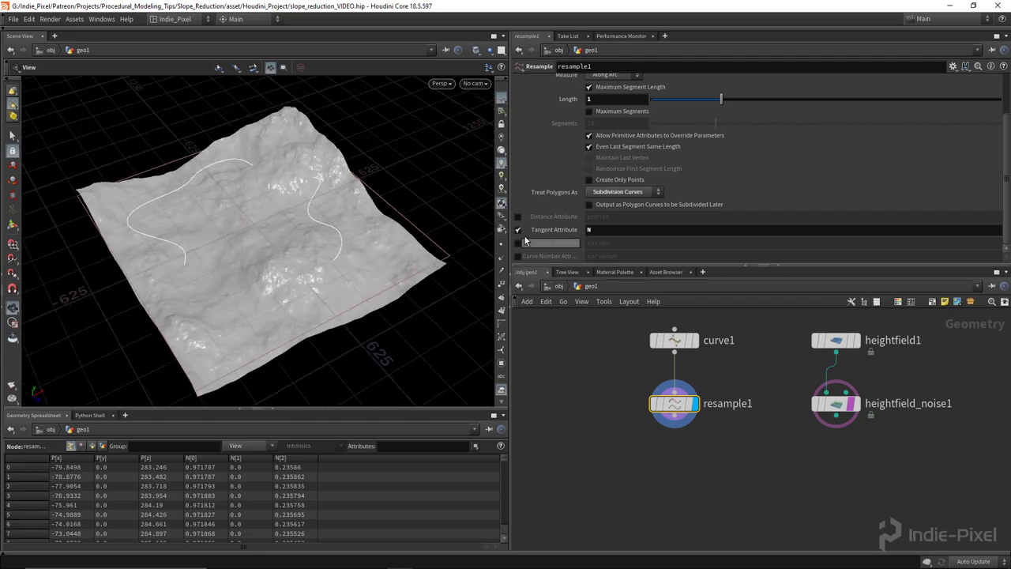
{"action": "scroll", "coordinate": [332, 266], "scroll_direction": "up", "scroll_amount": 10}
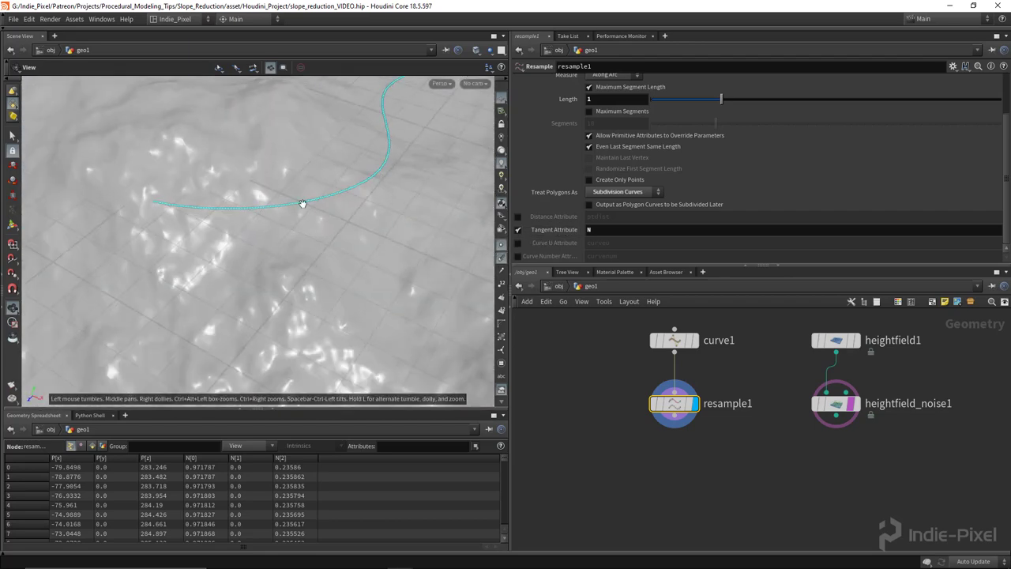
{"action": "scroll", "coordinate": [388, 190], "scroll_direction": "up", "scroll_amount": 5}
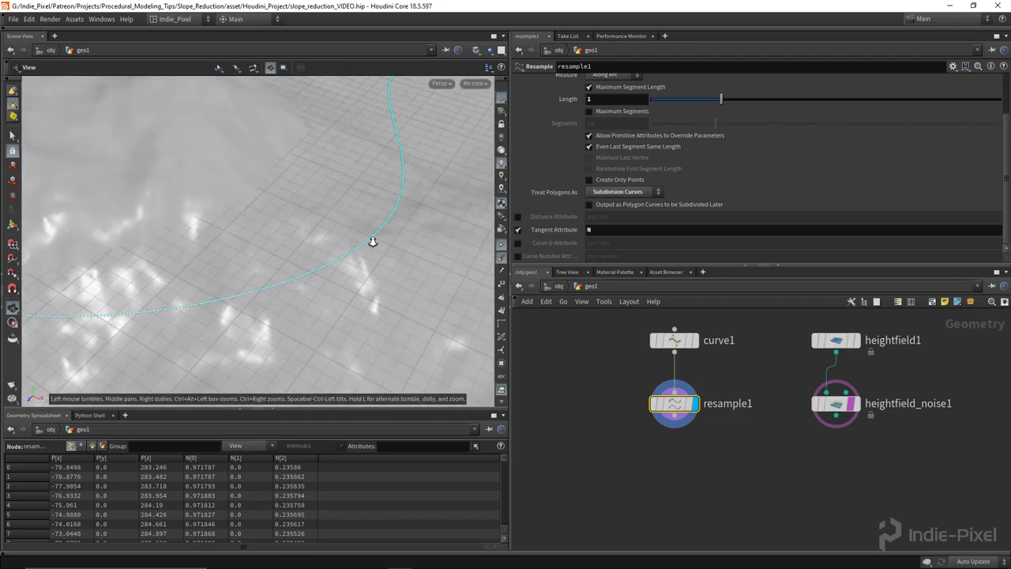
{"action": "scroll", "coordinate": [367, 245], "scroll_direction": "up", "scroll_amount": 10}
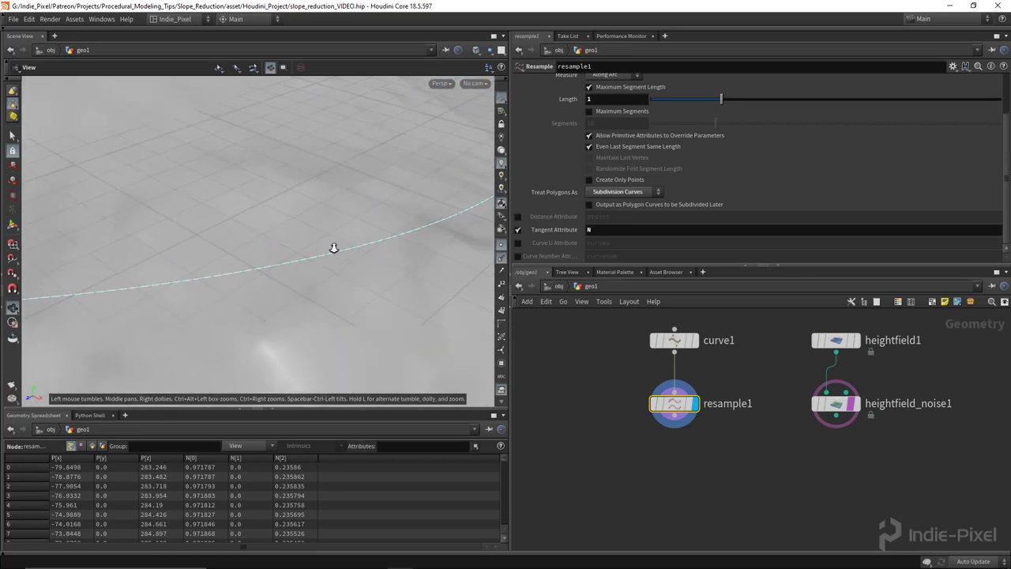
{"action": "key", "text": "d"}
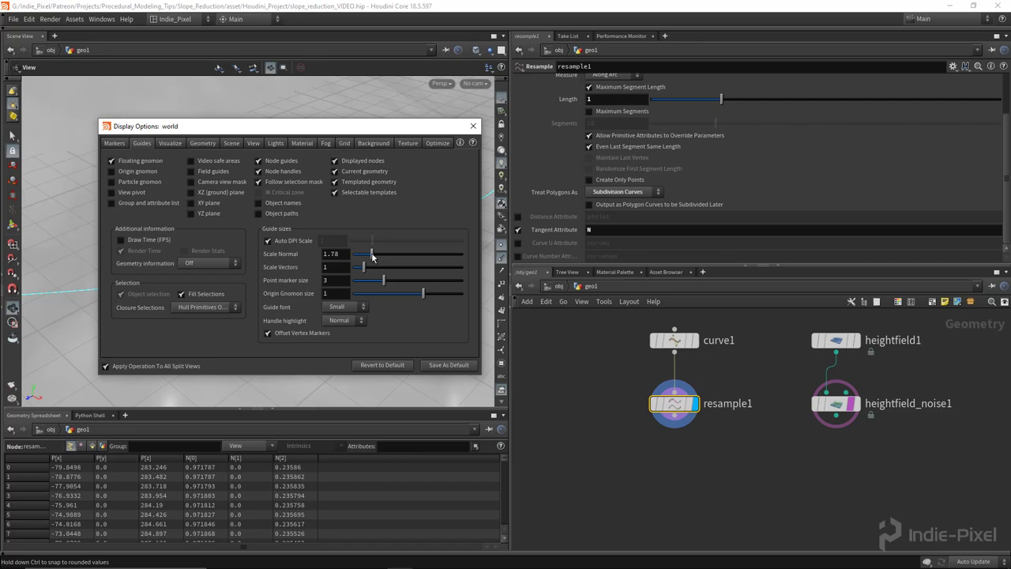
{"action": "left_click_drag", "start_coordinate": [373, 256], "coordinate": [371, 257]}
{"action": "left_click_drag", "start_coordinate": [271, 127], "coordinate": [242, 114]}
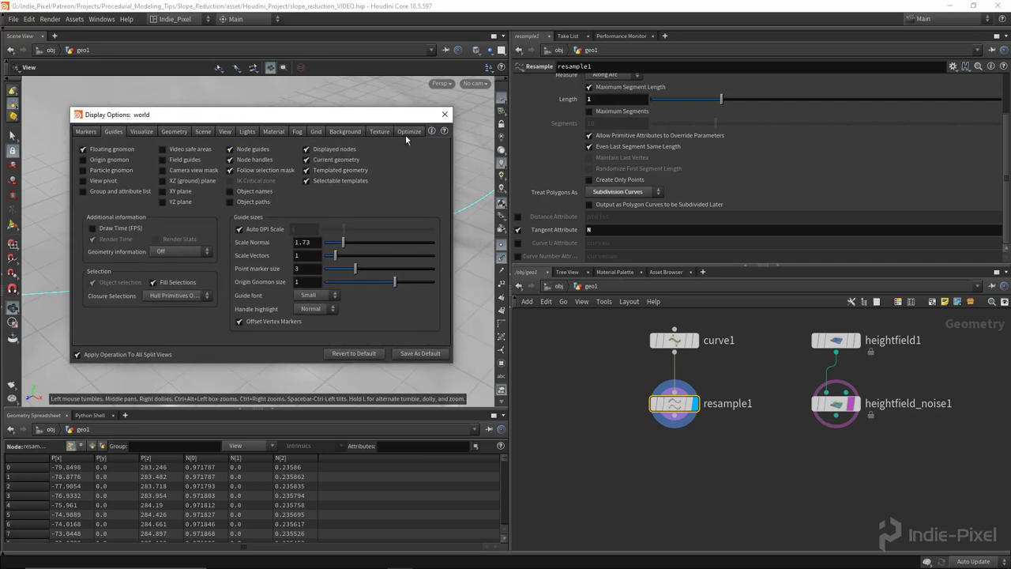
{"action": "left_click", "coordinate": [443, 115]}
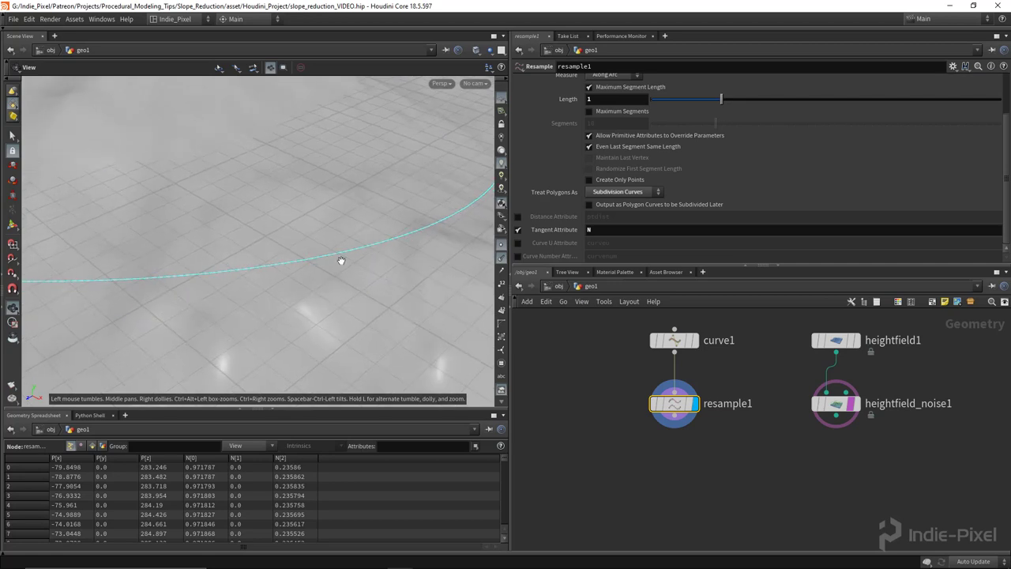
Turn off the selectable template display of heightfield_noise1 and inspect the resampled curve on its own.
{"action": "left_click", "coordinate": [853, 405]}
{"action": "left_click_drag", "start_coordinate": [289, 274], "coordinate": [245, 203]}
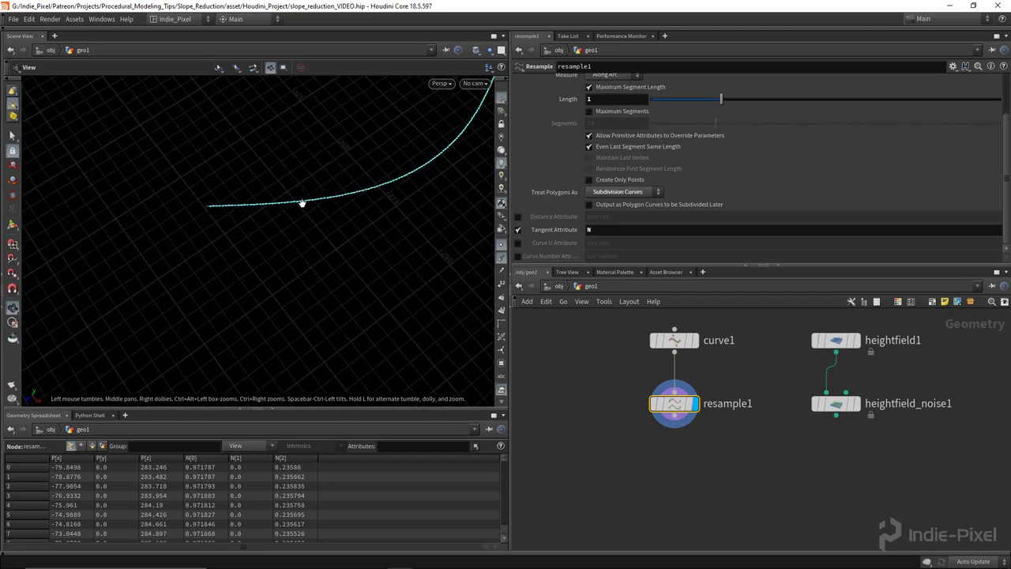
{"action": "mouse_move", "coordinate": [284, 256]}
{"action": "left_mouse_down"}
{"action": "mouse_move", "coordinate": [212, 242]}
{"action": "mouse_move", "coordinate": [221, 277]}
{"action": "mouse_move", "coordinate": [224, 235]}
{"action": "mouse_move", "coordinate": [342, 269]}
{"action": "mouse_move", "coordinate": [339, 240]}
{"action": "mouse_move", "coordinate": [341, 253]}
{"action": "mouse_move", "coordinate": [228, 242]}
{"action": "mouse_move", "coordinate": [316, 316]}
{"action": "left_mouse_up"}
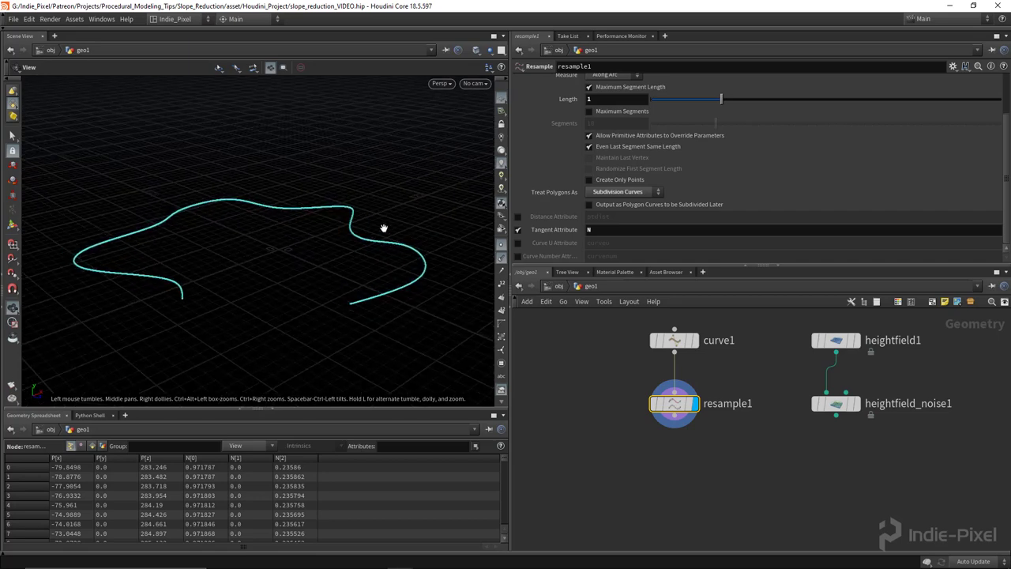
Add an Attribute Wrangle, feeding resample1 into its first input and heightfield_noise1 into its second, and tidy the node layout.
{"action": "middle_click_drag", "start_coordinate": [720, 445], "coordinate": [701, 441]}
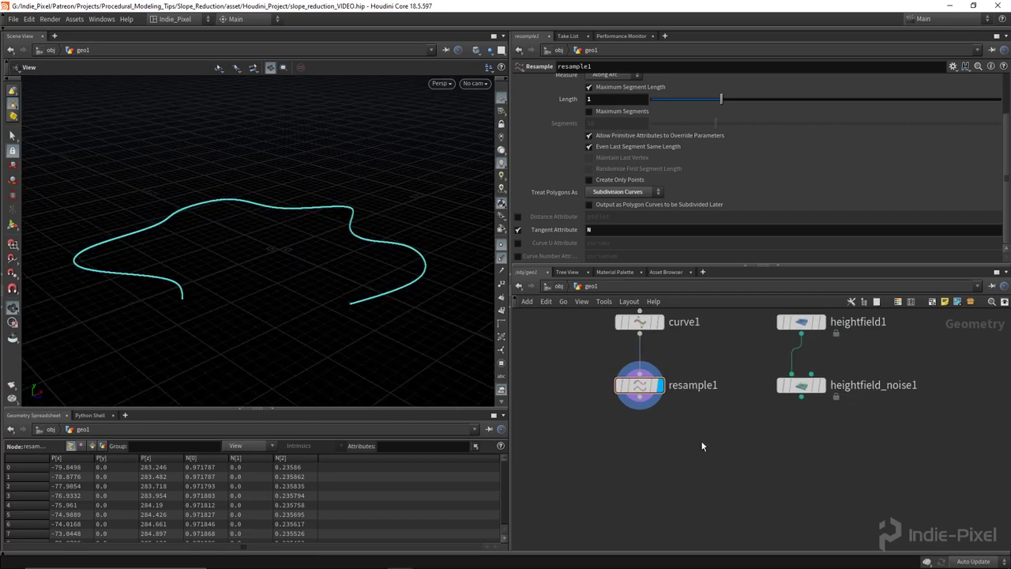
{"action": "key", "text": "Tab"}
{"action": "key", "text": "Return"}
{"action": "left_click", "coordinate": [701, 441]}
{"action": "left_click_drag", "start_coordinate": [566, 375], "coordinate": [887, 401]}
{"action": "left_click_drag", "start_coordinate": [674, 423], "coordinate": [711, 466]}
{"action": "middle_click_drag", "start_coordinate": [737, 486], "coordinate": [638, 455]}
{"action": "key", "text": "l"}
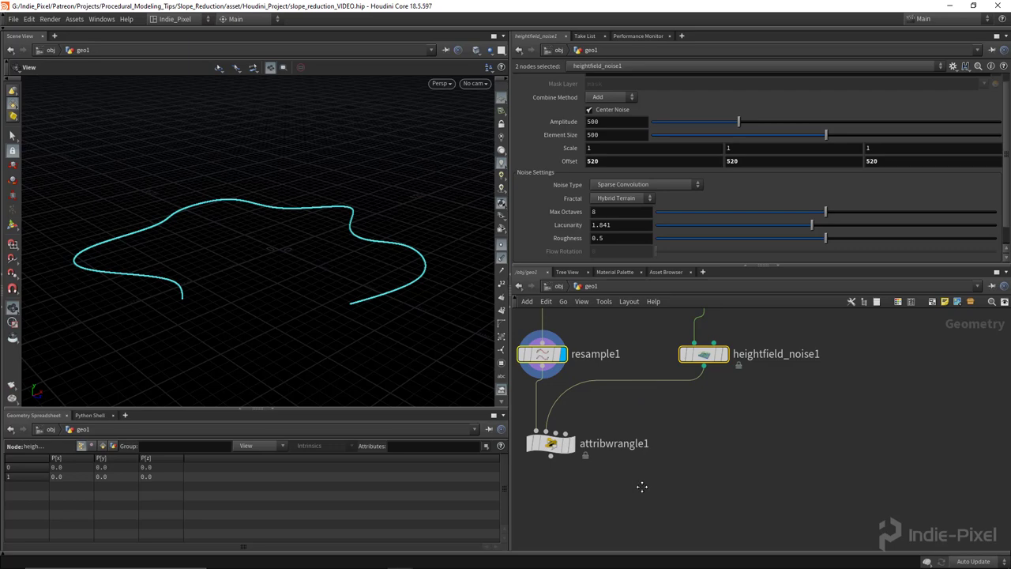
Add a Ray node beside the wrangle, connect resample1 and heightfield_noise1 to its first and second inputs, and display it.
{"action": "left_click", "coordinate": [696, 449]}
{"action": "key", "text": "Tab"}
{"action": "key", "text": "Return"}
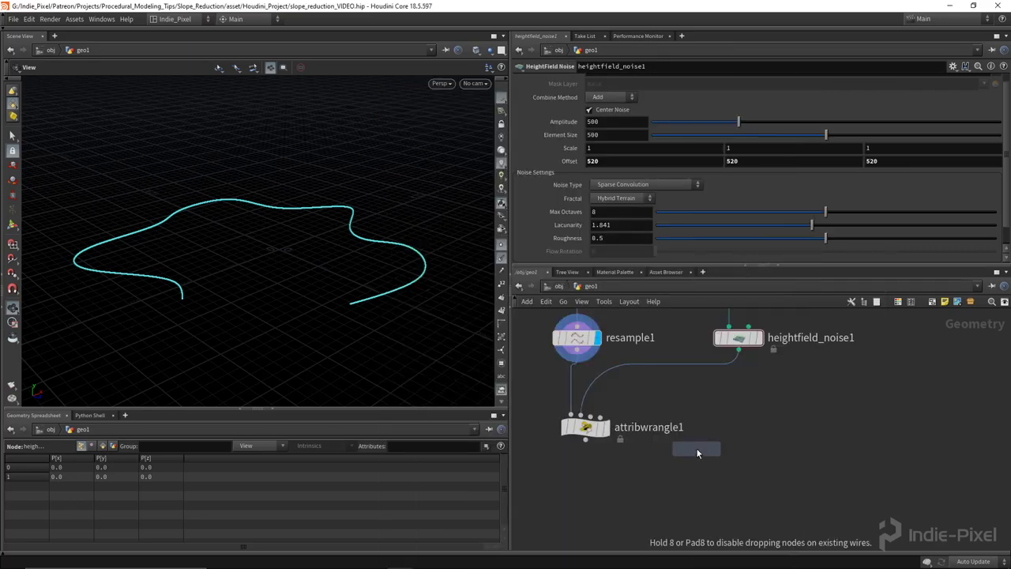
{"action": "left_click", "coordinate": [701, 431]}
{"action": "left_click", "coordinate": [577, 357]}
{"action": "left_click", "coordinate": [693, 412]}
{"action": "left_click", "coordinate": [738, 353]}
{"action": "left_click", "coordinate": [713, 413]}
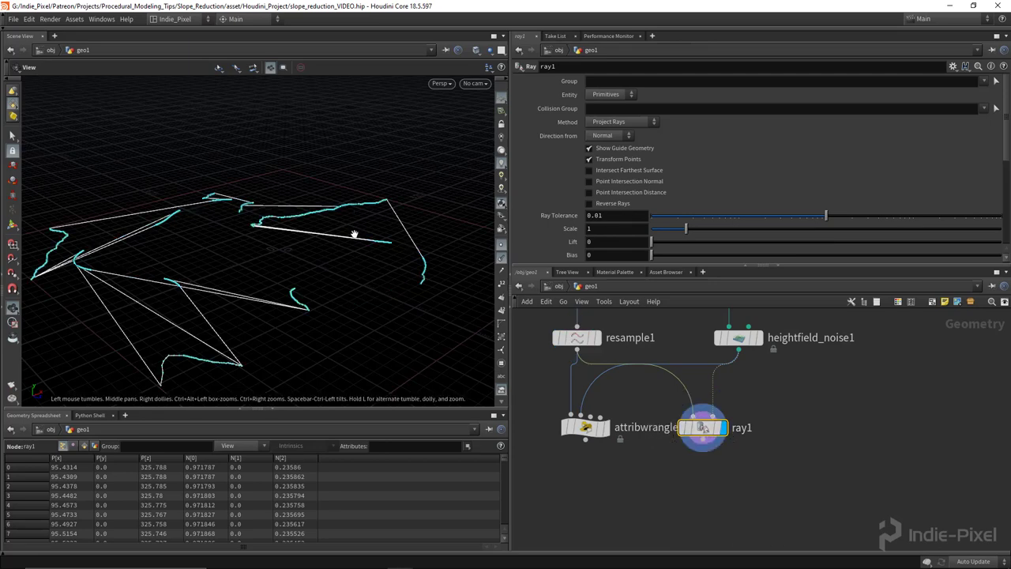
Set ray1 to take its direction from a Vector, with a Ray Direction of 0, 1, 0.
{"action": "left_click_drag", "start_coordinate": [354, 229], "coordinate": [305, 235], "text": "alt"}
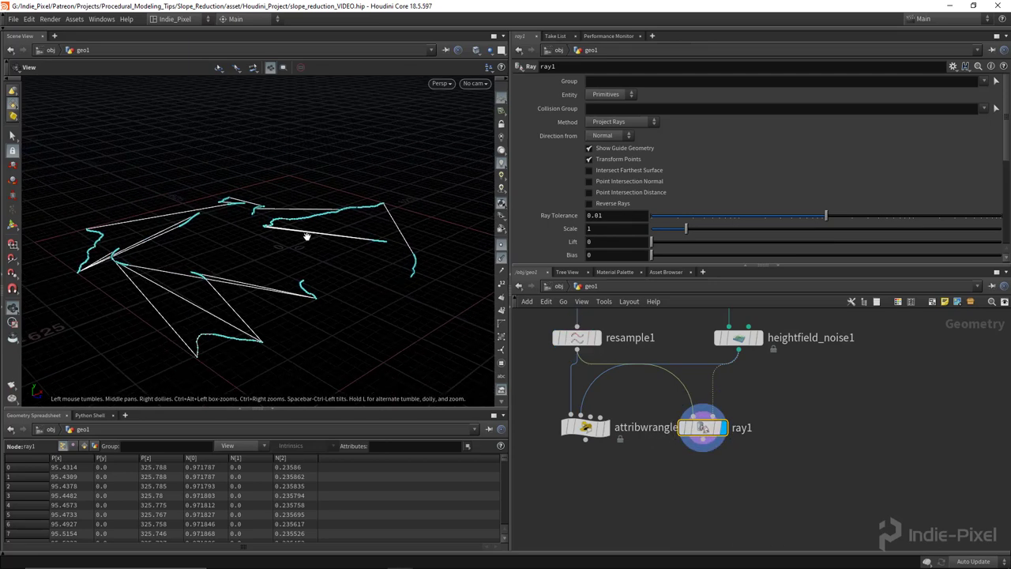
{"action": "left_click", "coordinate": [608, 138]}
{"action": "left_click", "coordinate": [602, 147]}
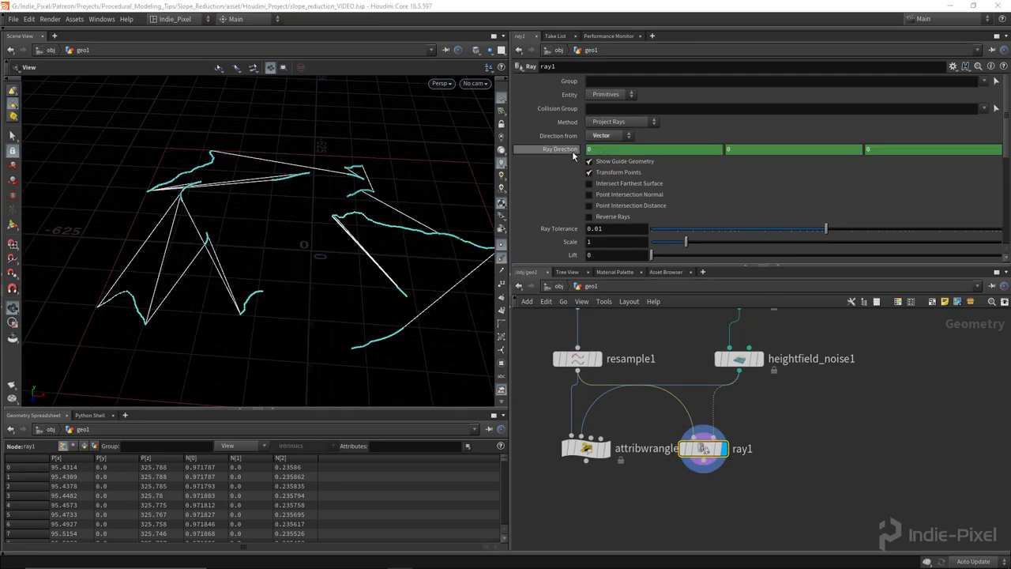
{"action": "left_click", "coordinate": [765, 150]}
{"action": "type", "text": "1"}
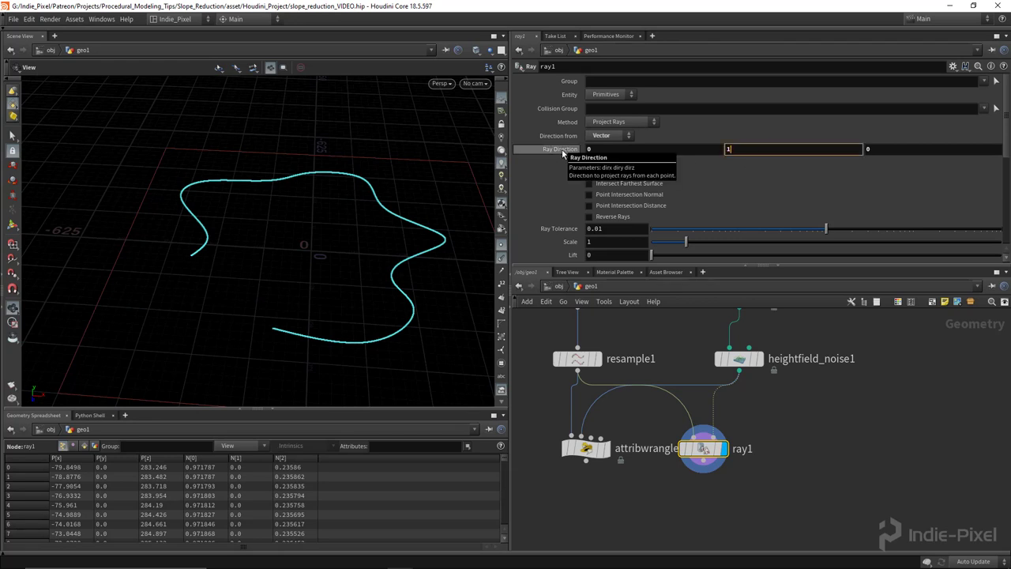
{"action": "key", "text": "Return"}
{"action": "left_click", "coordinate": [771, 151]}
{"action": "left_click_drag", "start_coordinate": [331, 242], "coordinate": [384, 260]}
Duplicate ray1 below itself as ray2, chained after ray1 with heightfield_noise1 as collision, and set its Ray Direction to 0, -1, 0.
{"action": "middle_click_drag", "start_coordinate": [742, 486], "coordinate": [701, 436]}
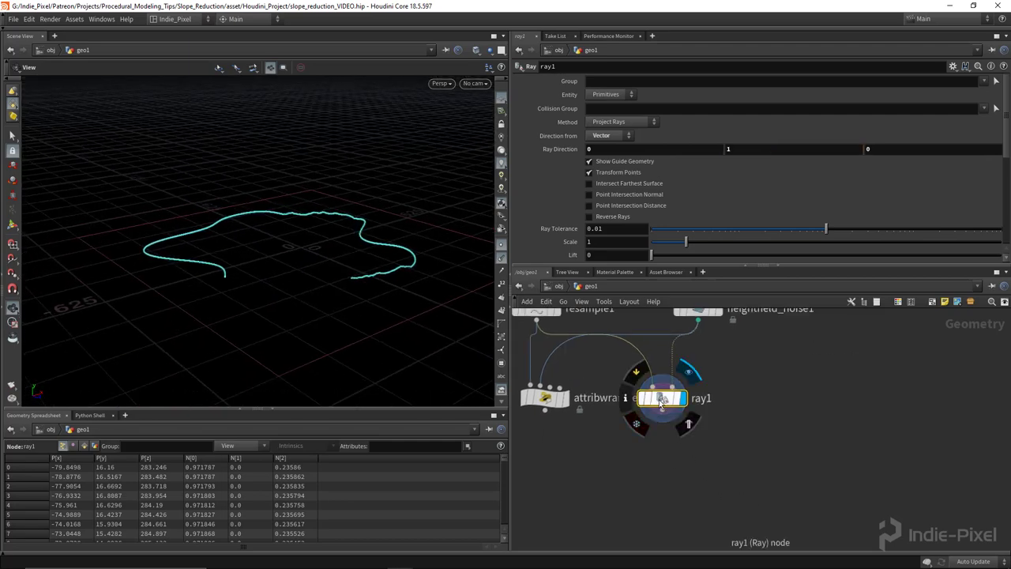
{"action": "key", "text": "ctrl+c"}
{"action": "key", "text": "ctrl+v"}
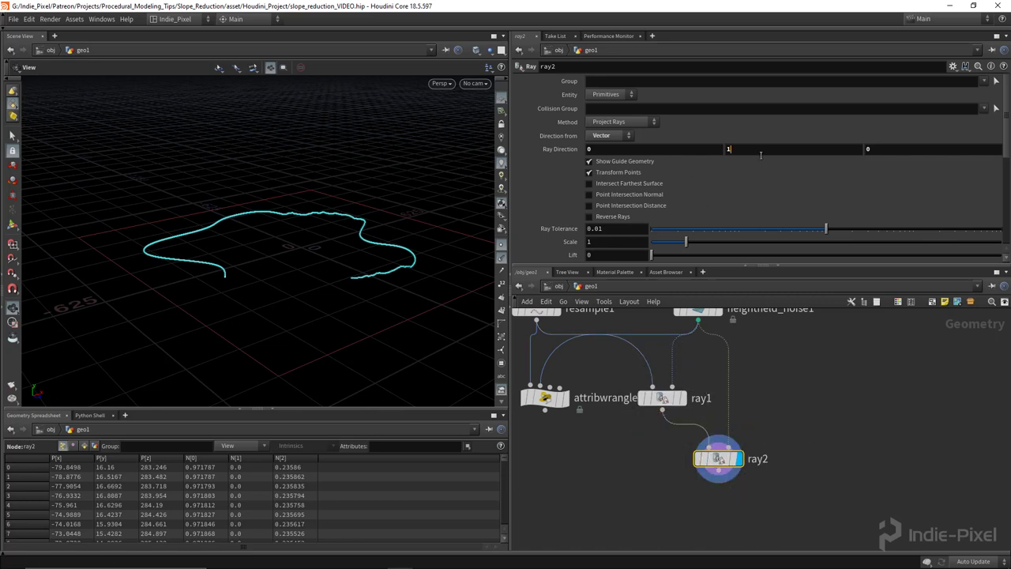
{"action": "left_click", "coordinate": [743, 150]}
{"action": "key", "text": "Return"}
{"action": "left_click_drag", "start_coordinate": [371, 261], "coordinate": [413, 189]}
{"action": "scroll", "coordinate": [879, 365], "scroll_direction": "down", "scroll_amount": 2}
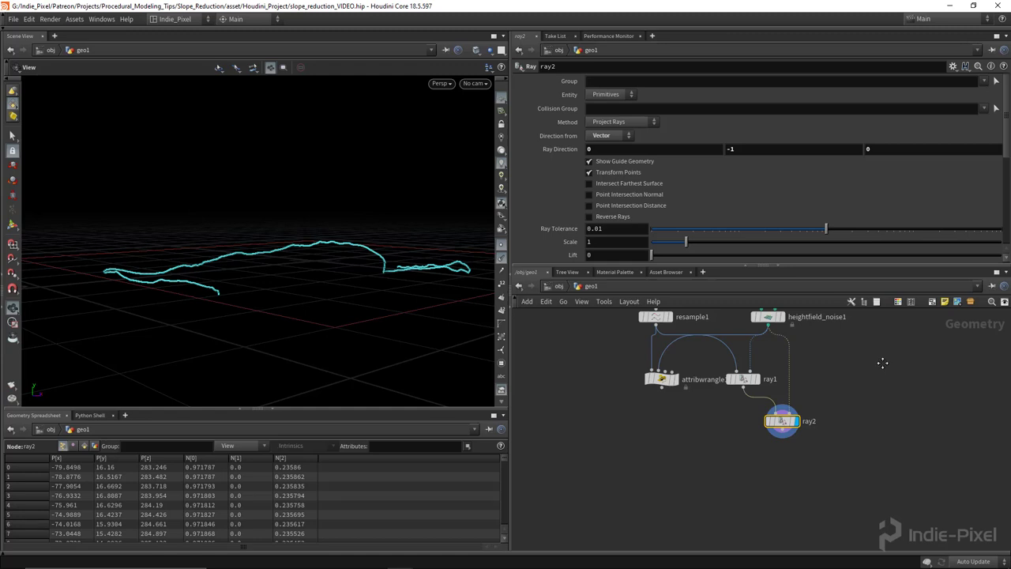
Move the Attribute Wrangle lower, away from the Ray nodes, and rename it snap_to_terrain.
{"action": "middle_click_drag", "start_coordinate": [880, 365], "coordinate": [928, 346]}
{"action": "left_click_drag", "start_coordinate": [755, 444], "coordinate": [849, 348]}
{"action": "left_click_drag", "start_coordinate": [707, 361], "coordinate": [694, 393]}
{"action": "middle_click_drag", "start_coordinate": [721, 406], "coordinate": [686, 434]}
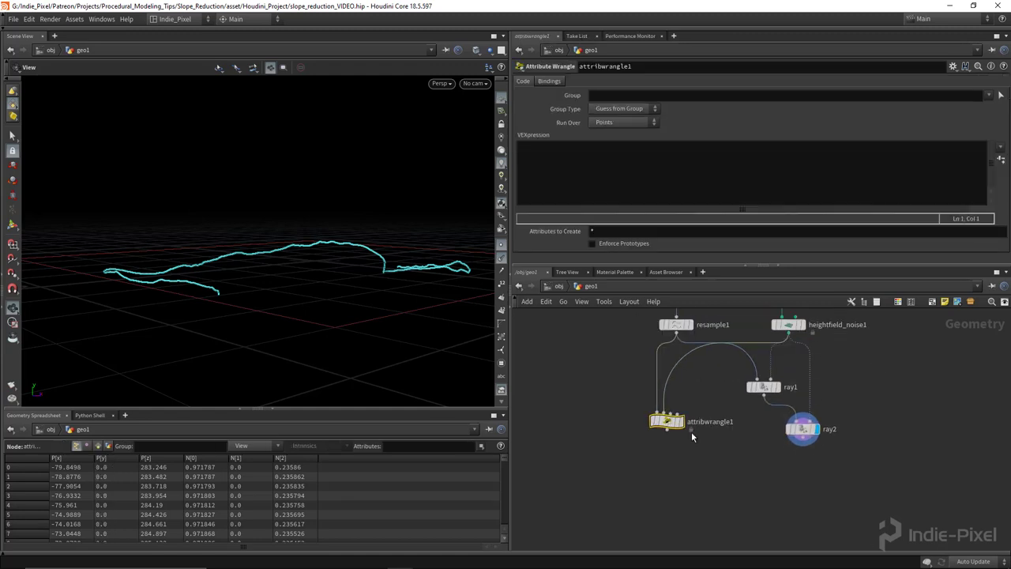
{"action": "double_click", "coordinate": [705, 422]}
{"action": "type", "text": "snap_"}
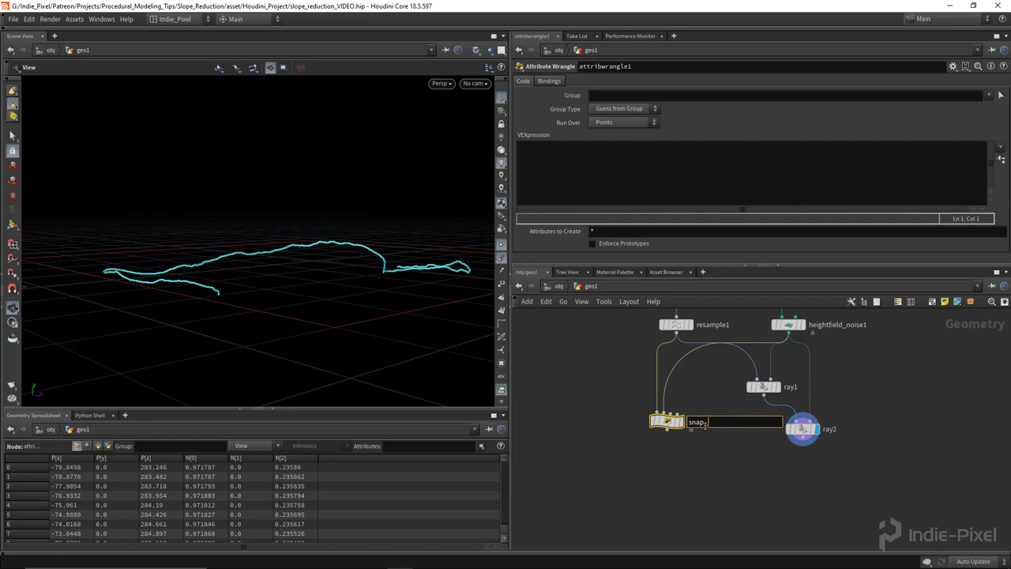
{"action": "type", "text": "to_terrain"}
{"action": "key", "text": "Return"}
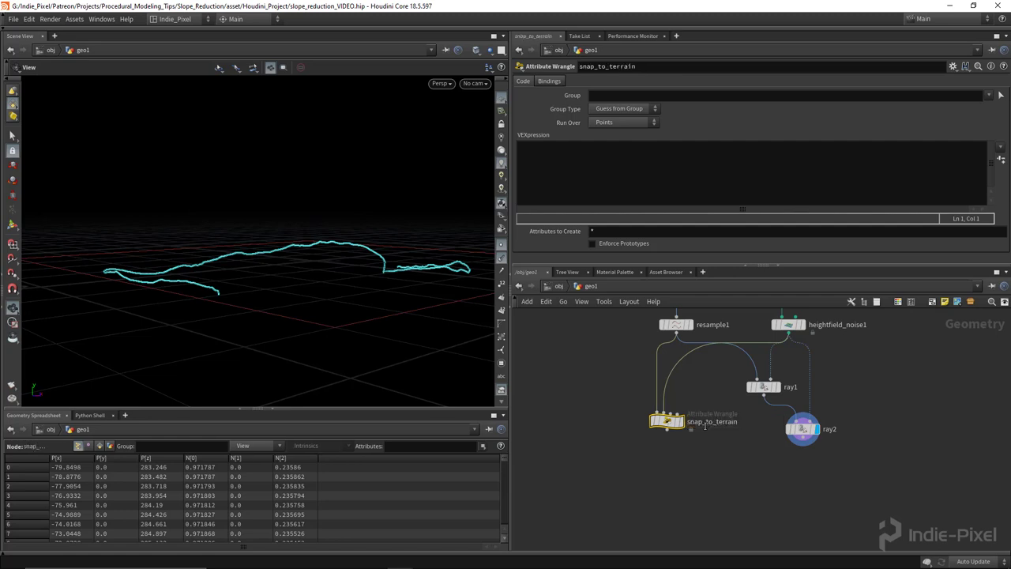
Enlarge the network editor's height and display heightfield_noise1 to view the terrain from above.
{"action": "middle_click_drag", "start_coordinate": [826, 372], "coordinate": [824, 437]}
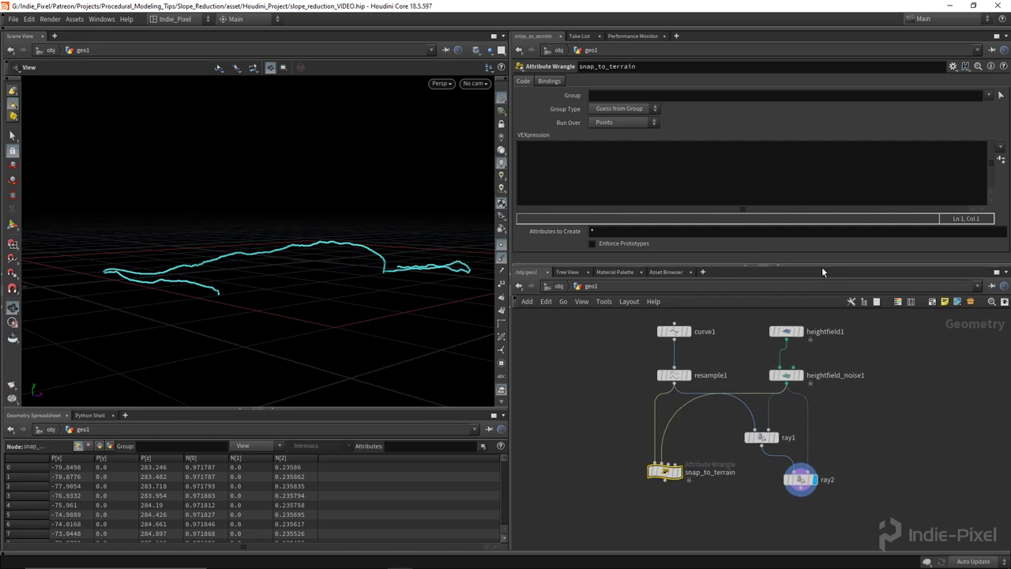
{"action": "left_click_drag", "start_coordinate": [822, 266], "coordinate": [823, 232]}
{"action": "left_click", "coordinate": [848, 389]}
{"action": "left_click", "coordinate": [785, 358]}
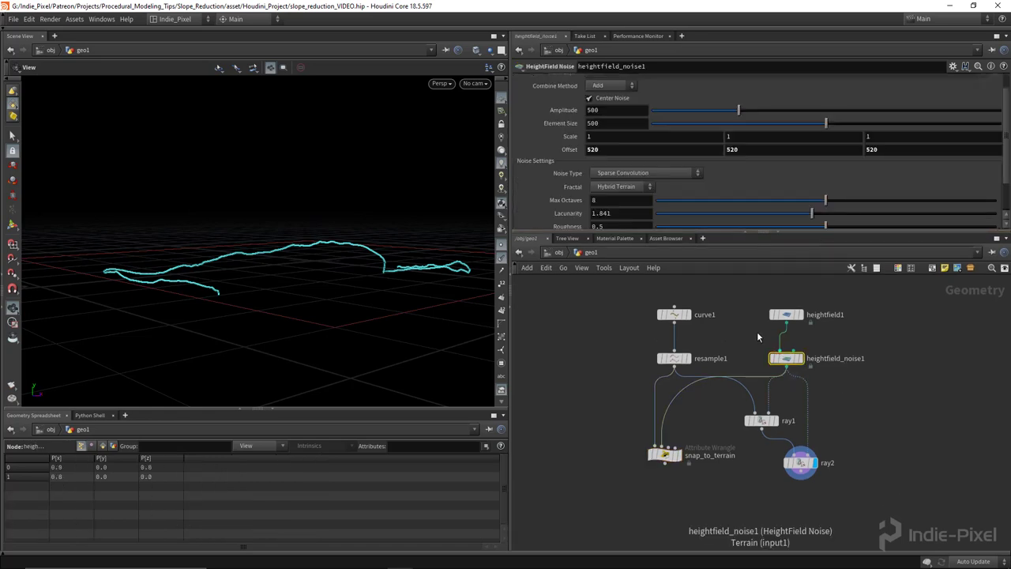
{"action": "left_click", "coordinate": [799, 358]}
{"action": "left_click_drag", "start_coordinate": [311, 276], "coordinate": [372, 270]}
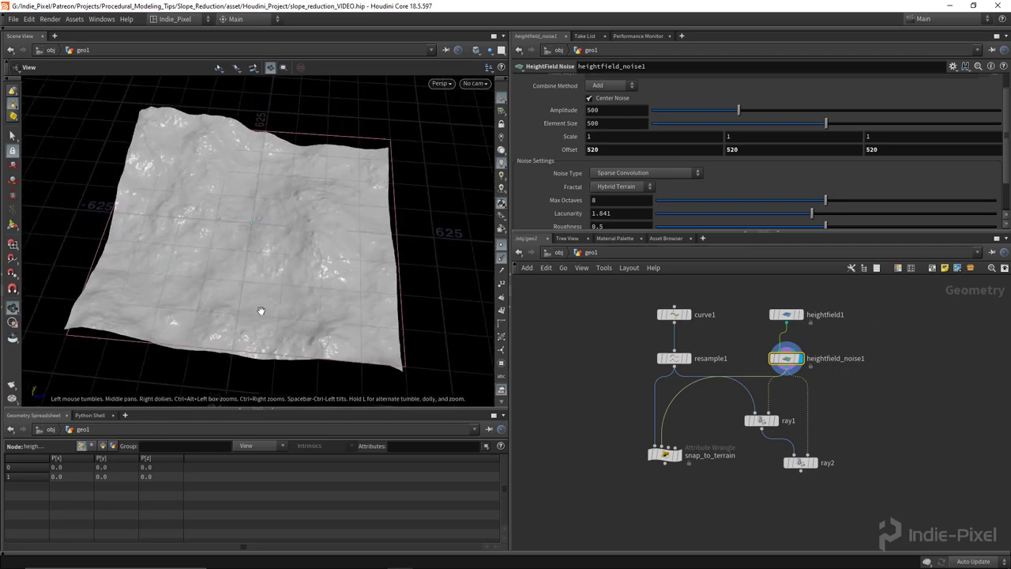
Look inside heightfield_noise1 and its apply_noise Volume VOP, and return to the geo1 network.
{"action": "double_click", "coordinate": [787, 361]}
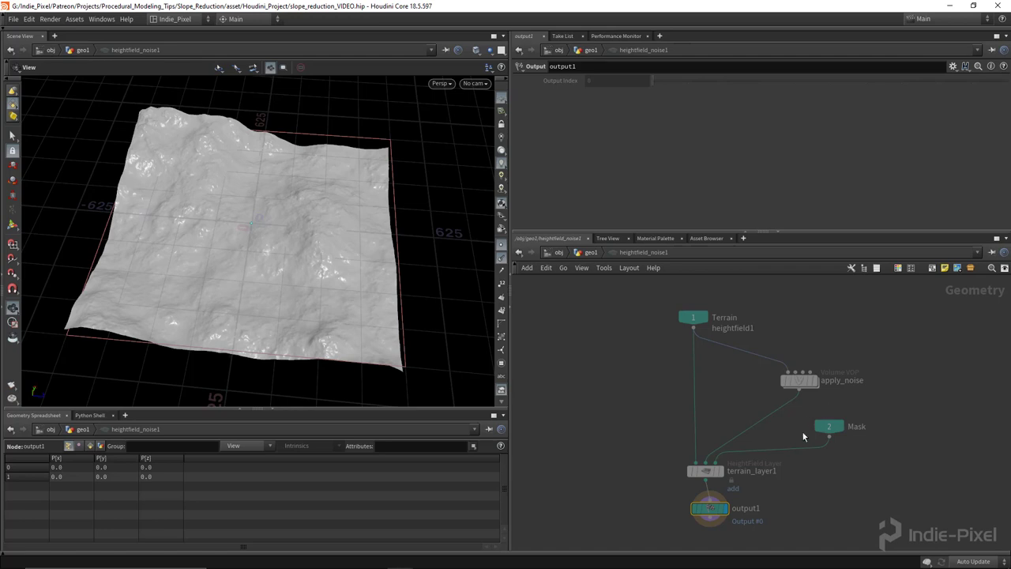
{"action": "scroll", "coordinate": [799, 405], "scroll_direction": "up", "scroll_amount": 5}
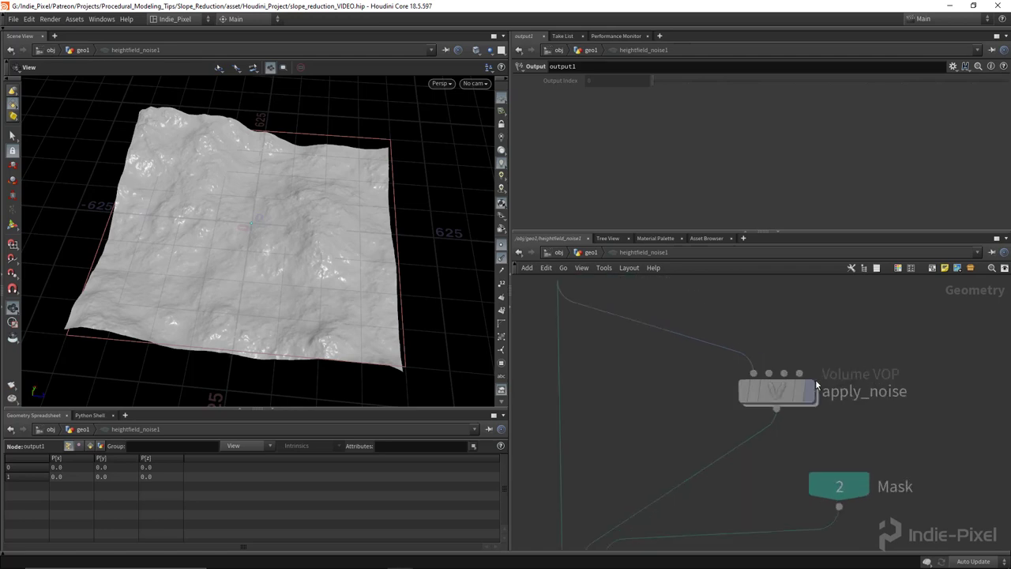
{"action": "double_click", "coordinate": [777, 392]}
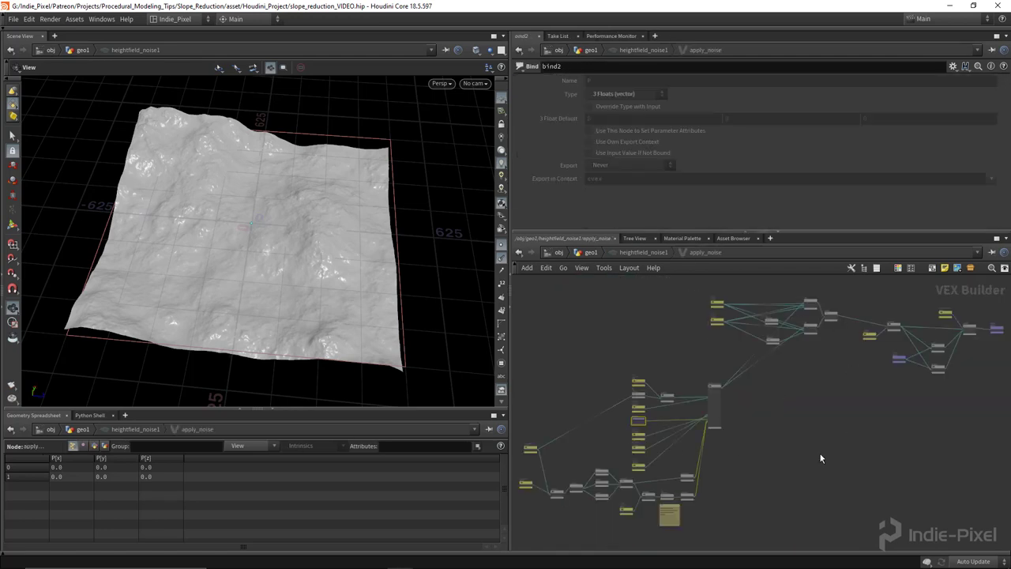
{"action": "key", "text": "u"}
{"action": "key", "text": "u"}
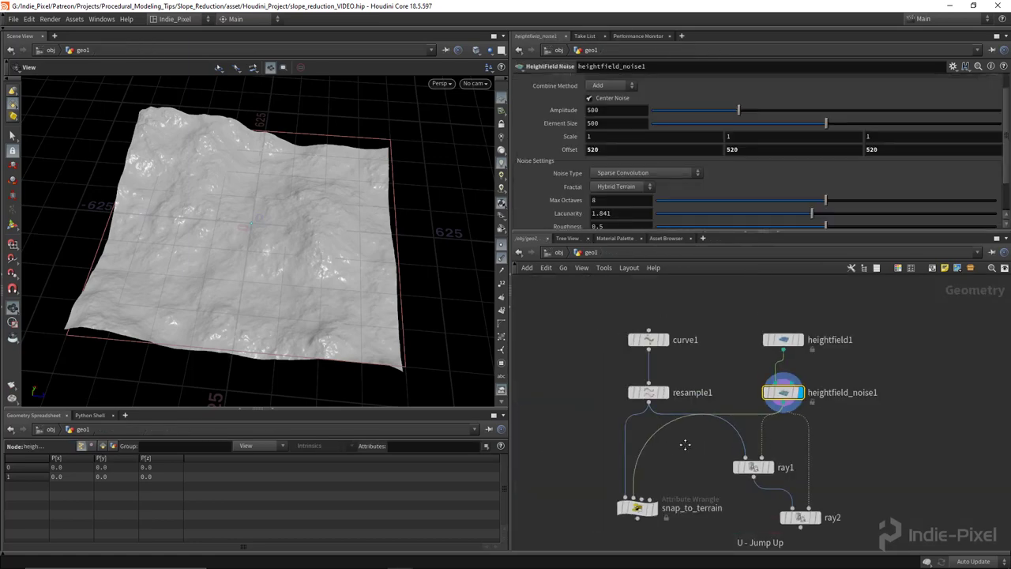
{"action": "key", "text": "Tab"}
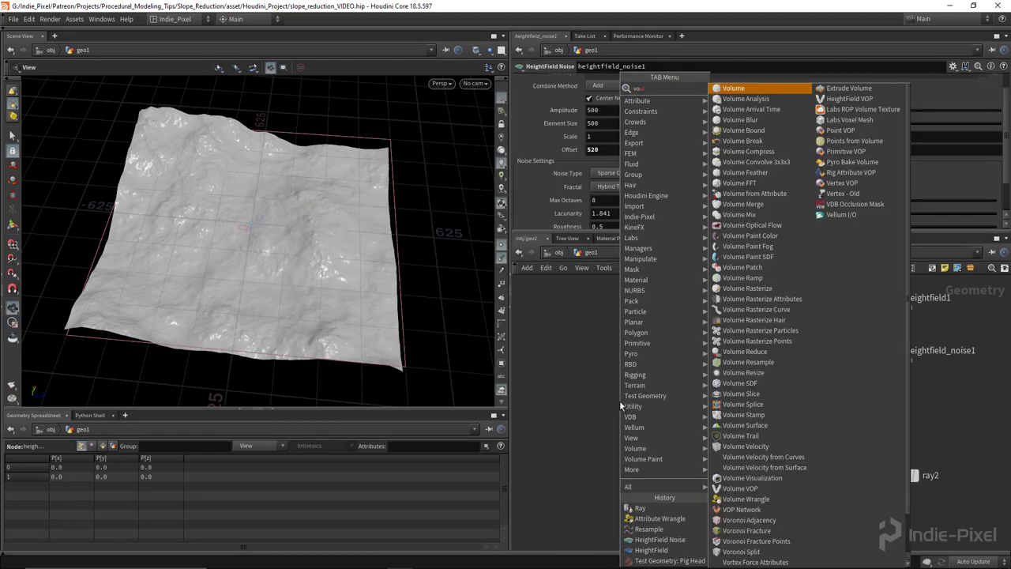
{"action": "left_click", "coordinate": [620, 405]}
{"action": "left_click", "coordinate": [620, 403]}
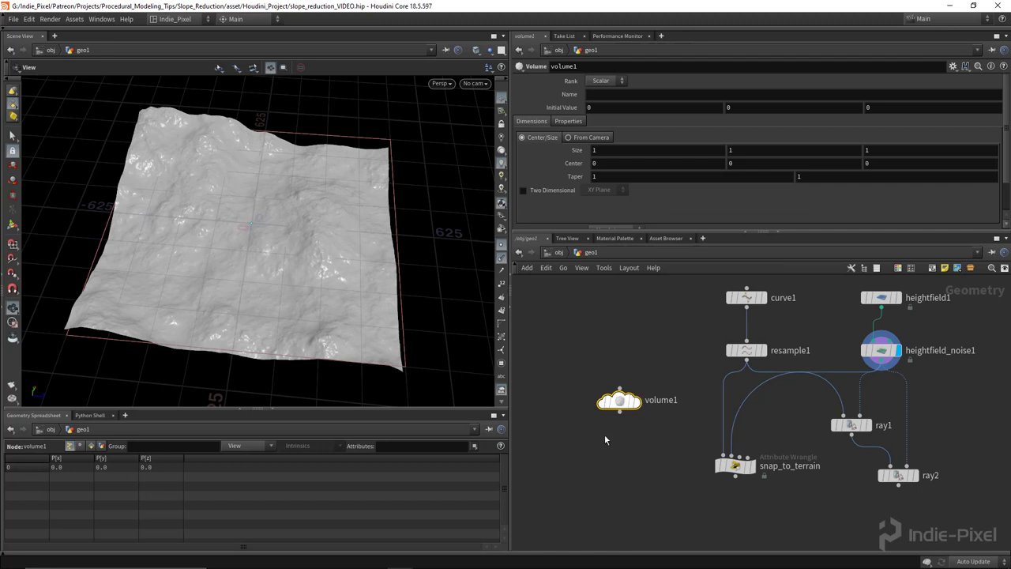
{"action": "key", "text": "Delete"}
List the primitives of heightfield_noise1 in the Geometry Spreadsheet, after checking those of snap_to_terrain.
{"action": "middle_click_drag", "start_coordinate": [660, 459], "coordinate": [623, 431]}
{"action": "scroll", "coordinate": [692, 464], "scroll_direction": "up", "scroll_amount": 3}
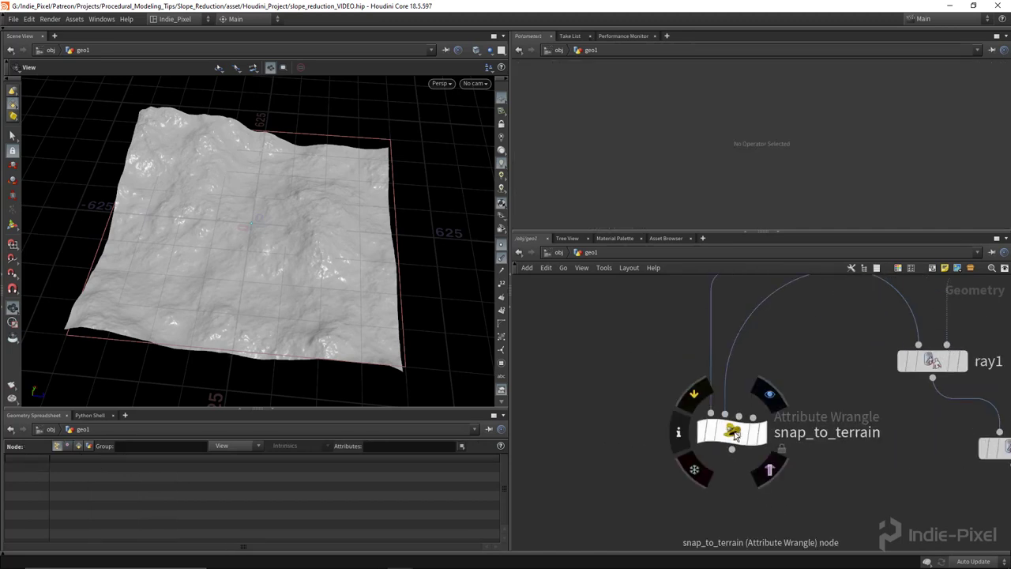
{"action": "left_click", "coordinate": [730, 431]}
{"action": "left_click_drag", "start_coordinate": [300, 231], "coordinate": [342, 281]}
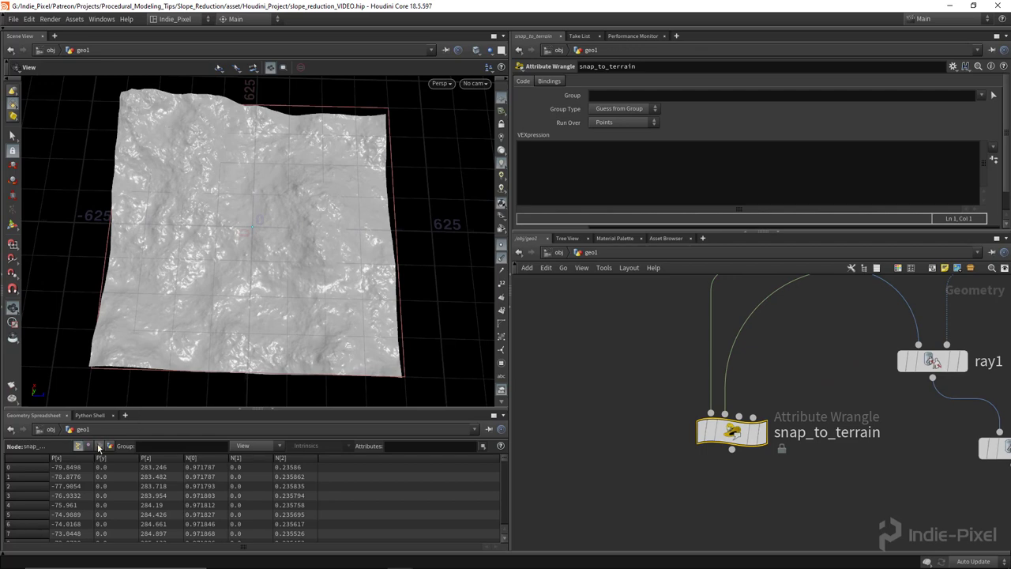
{"action": "left_click", "coordinate": [99, 447]}
{"action": "left_click_drag", "start_coordinate": [174, 409], "coordinate": [173, 401]}
{"action": "scroll", "coordinate": [747, 372], "scroll_direction": "down", "scroll_amount": 3}
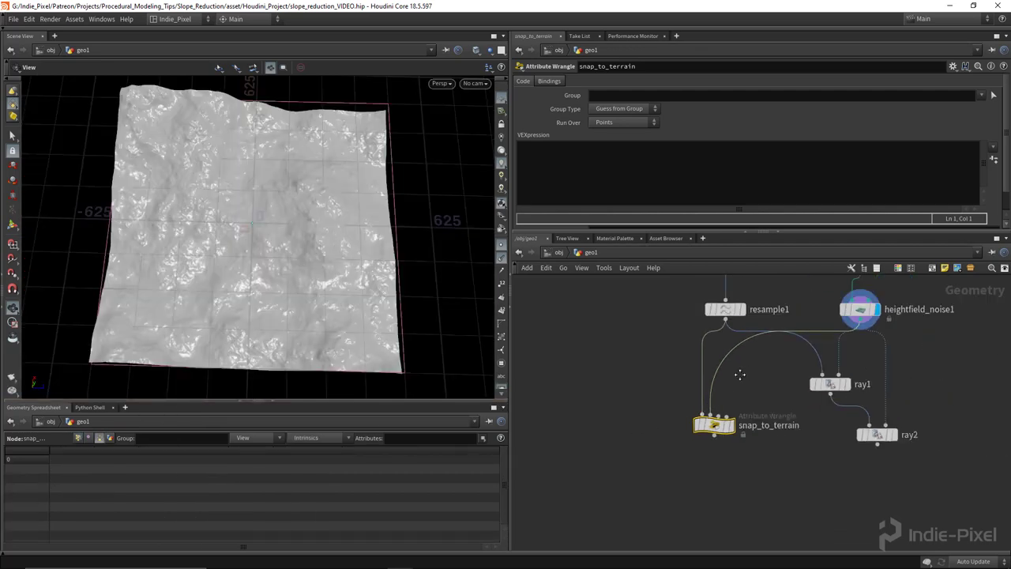
{"action": "scroll", "coordinate": [837, 353], "scroll_direction": "up", "scroll_amount": 3}
{"action": "left_click", "coordinate": [815, 357]}
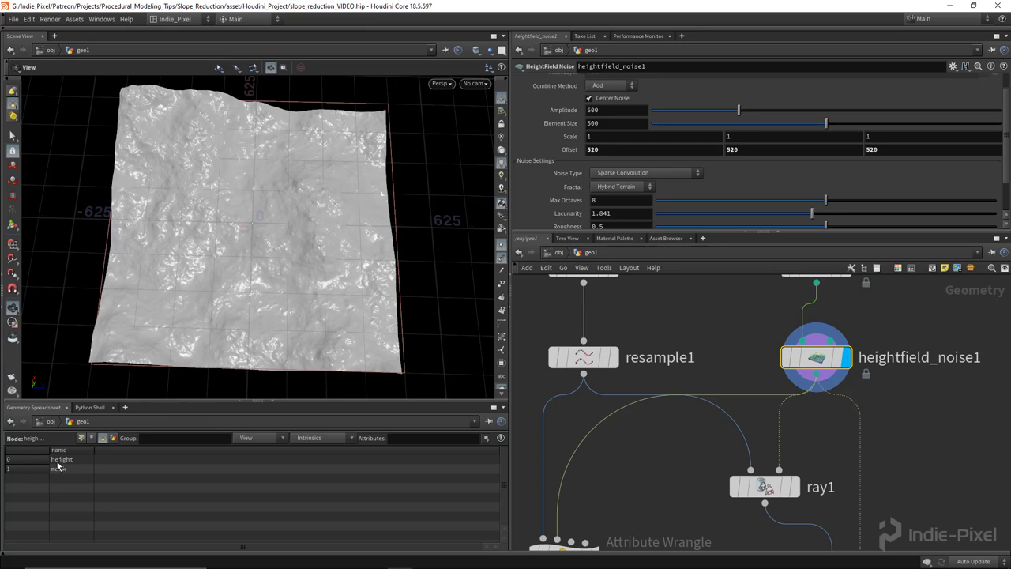
Show the volumemaxvalue and volumeminvalue intrinsics of heightfield_noise1 in the Geometry Spreadsheet and compare them with the terrain relief.
{"action": "left_click", "coordinate": [320, 439]}
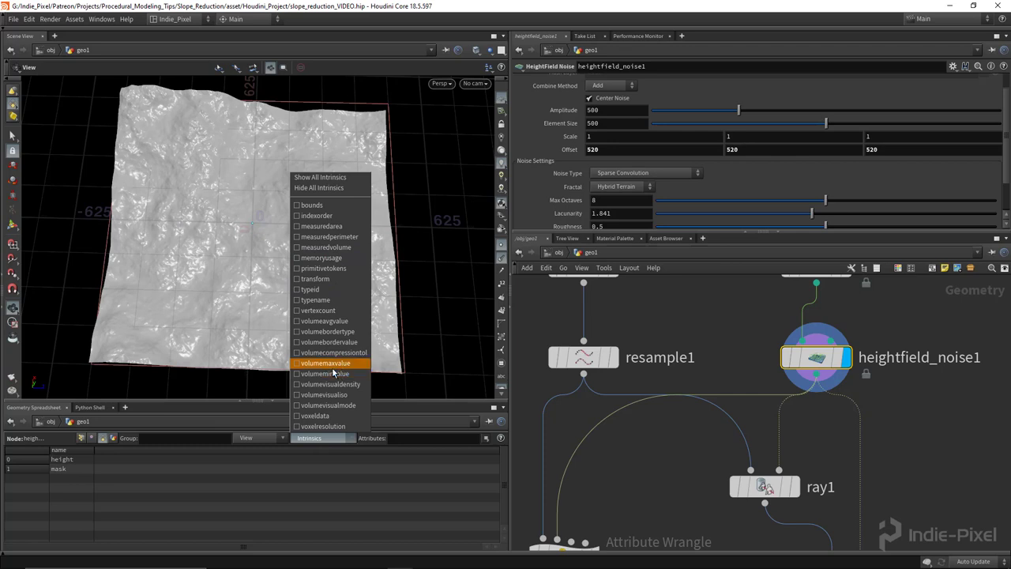
{"action": "left_click", "coordinate": [298, 366]}
{"action": "left_click", "coordinate": [316, 439]}
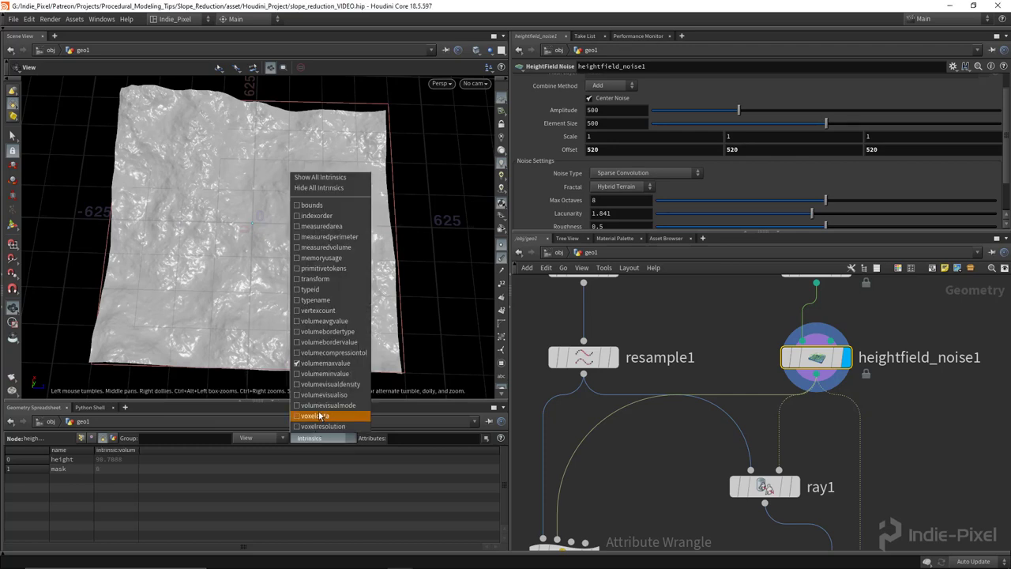
{"action": "left_click", "coordinate": [322, 374]}
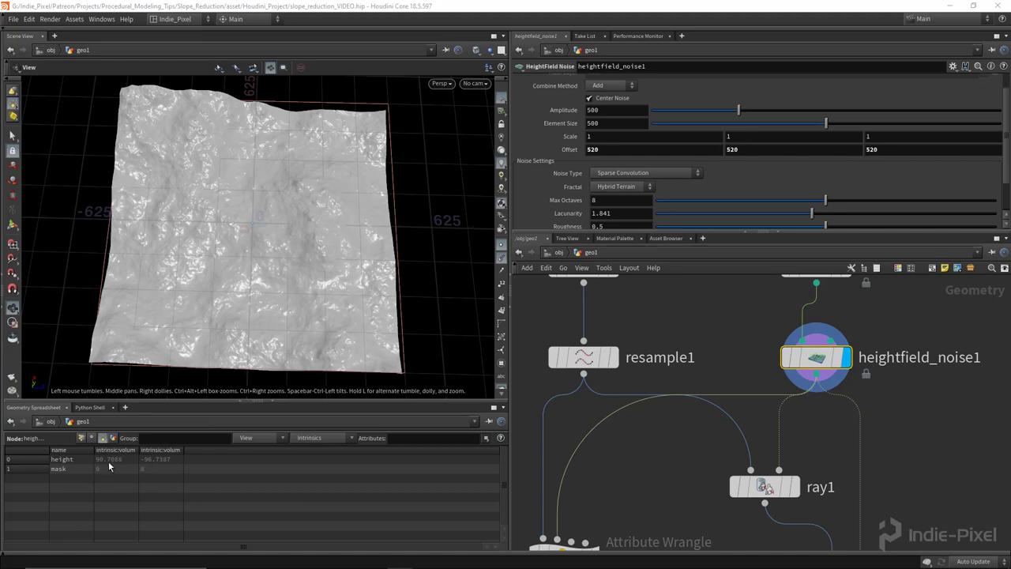
{"action": "left_click_drag", "start_coordinate": [174, 347], "coordinate": [289, 239]}
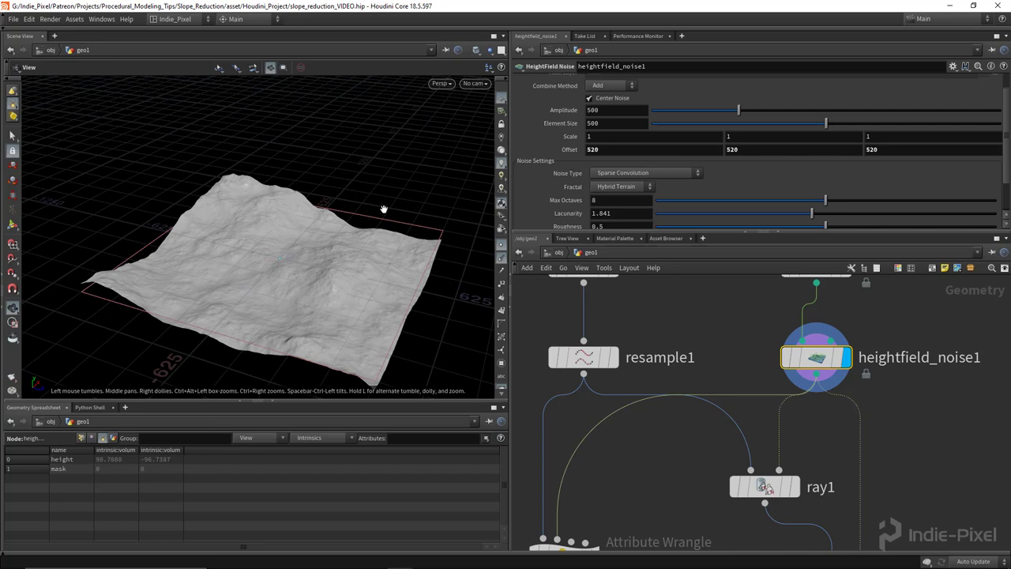
{"action": "left_click_drag", "start_coordinate": [366, 341], "coordinate": [355, 372]}
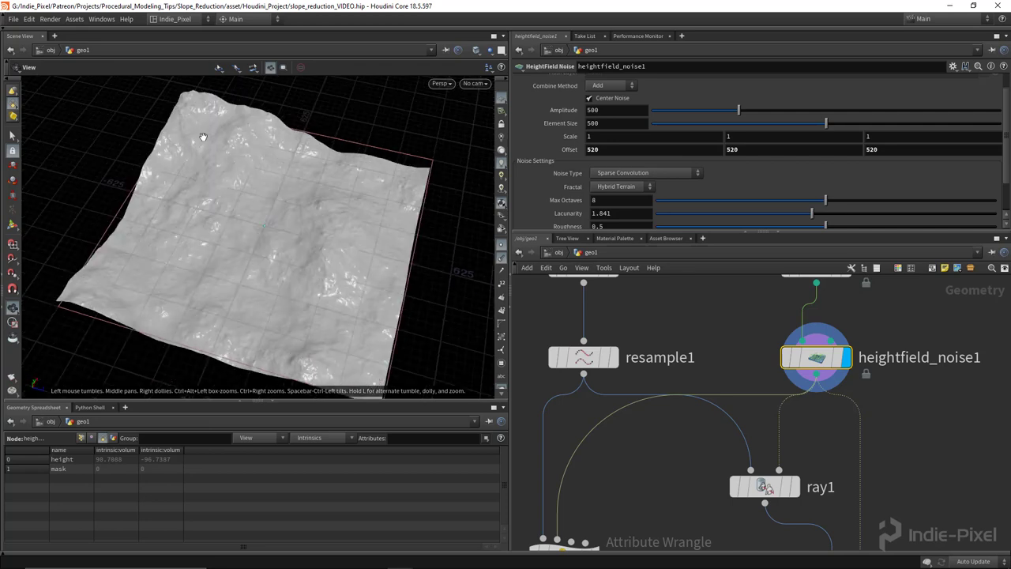
{"action": "left_click_drag", "start_coordinate": [401, 223], "coordinate": [430, 233]}
Begin the VEXpression of snap_to_terrain by declaring a vector variable named samplepos, ready for its assignment.
{"action": "middle_click_drag", "start_coordinate": [655, 397], "coordinate": [842, 193]}
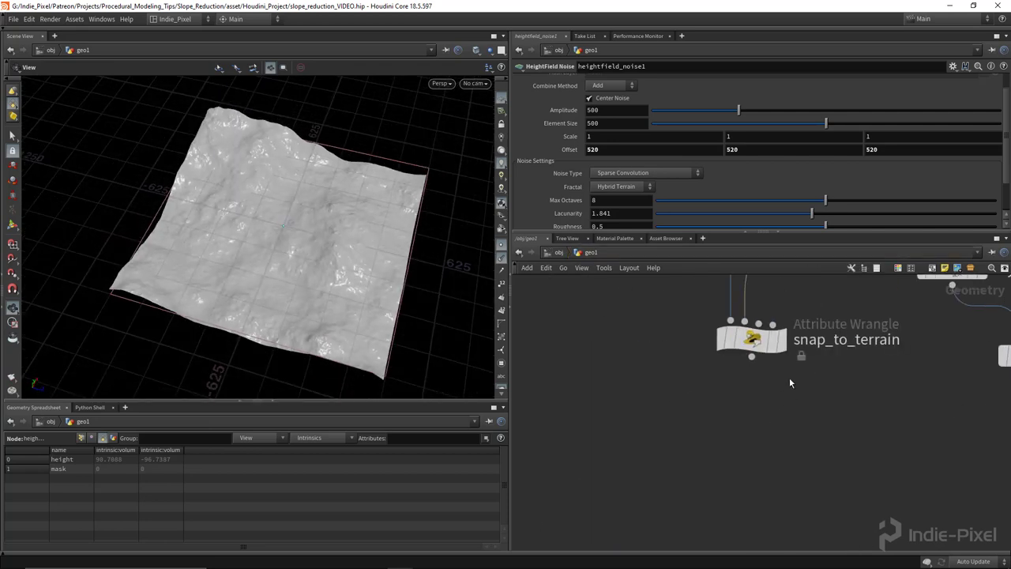
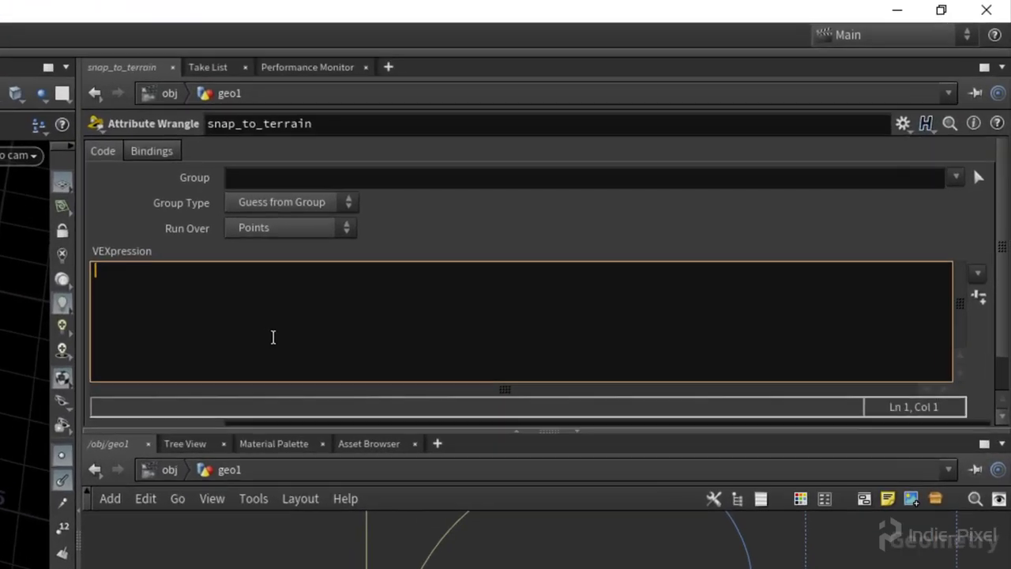
{"action": "type", "text": "vector samplepo"}
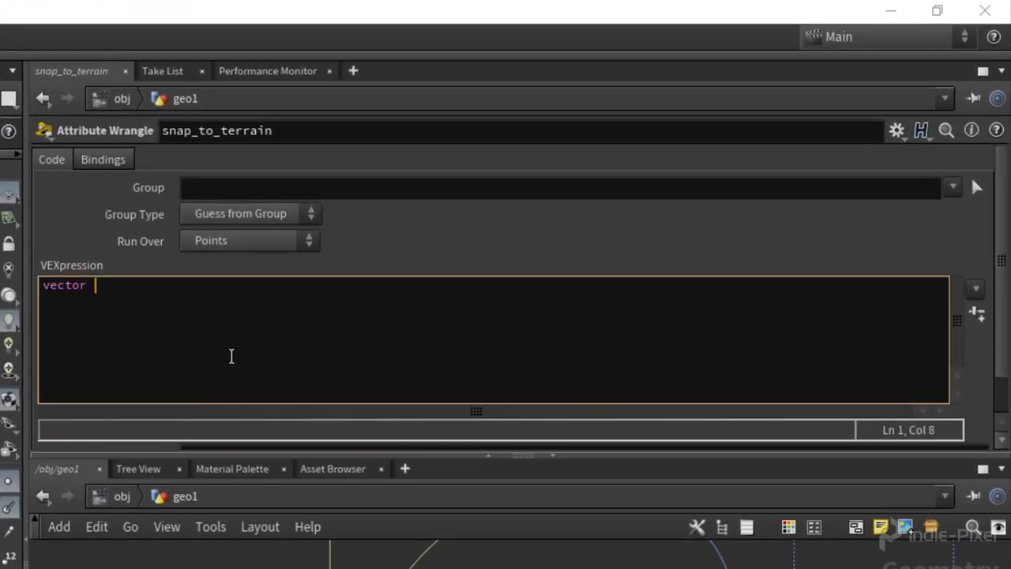
{"action": "type", "text": " ="}
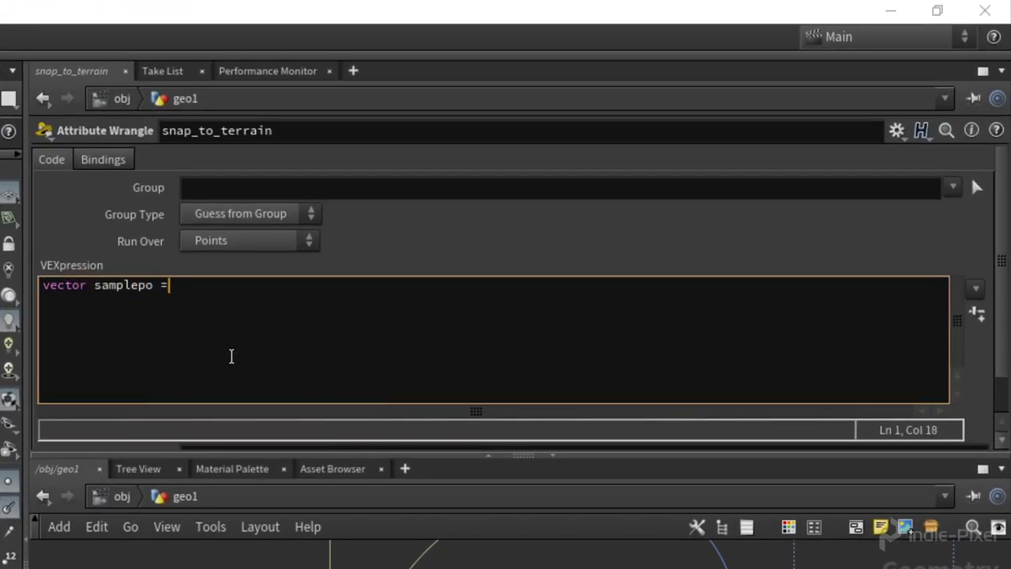
{"action": "key", "text": "BackSpace"}
{"action": "key", "text": "BackSpace"}
{"action": "key", "text": "BackSpace"}
{"action": "key", "text": "BackSpace"}
{"action": "type", "text": "pos = "}
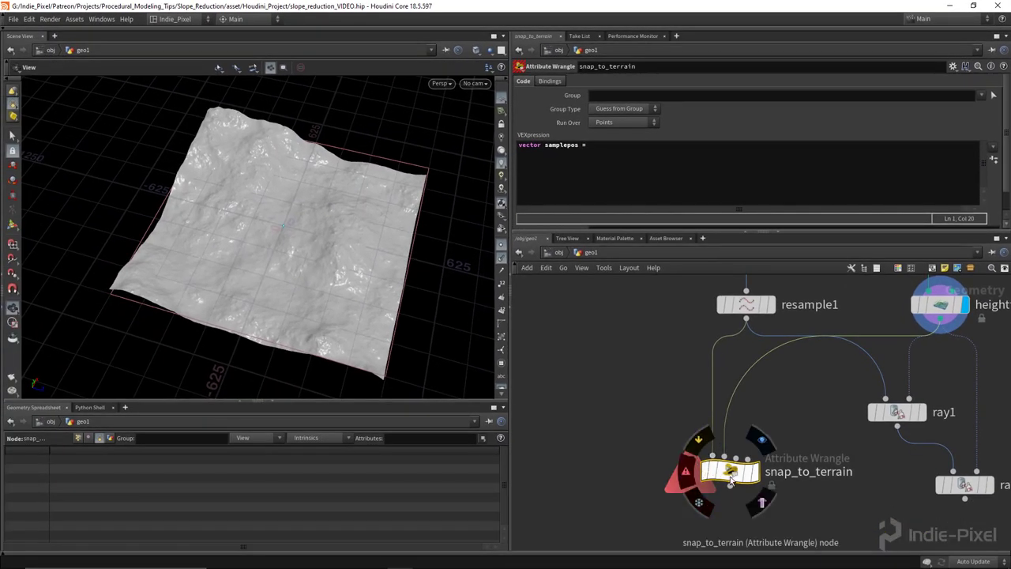
Assign set(@P.x, 0, @P.z) to samplepos and end the statement with a semicolon.
{"action": "type", "text": "po"}
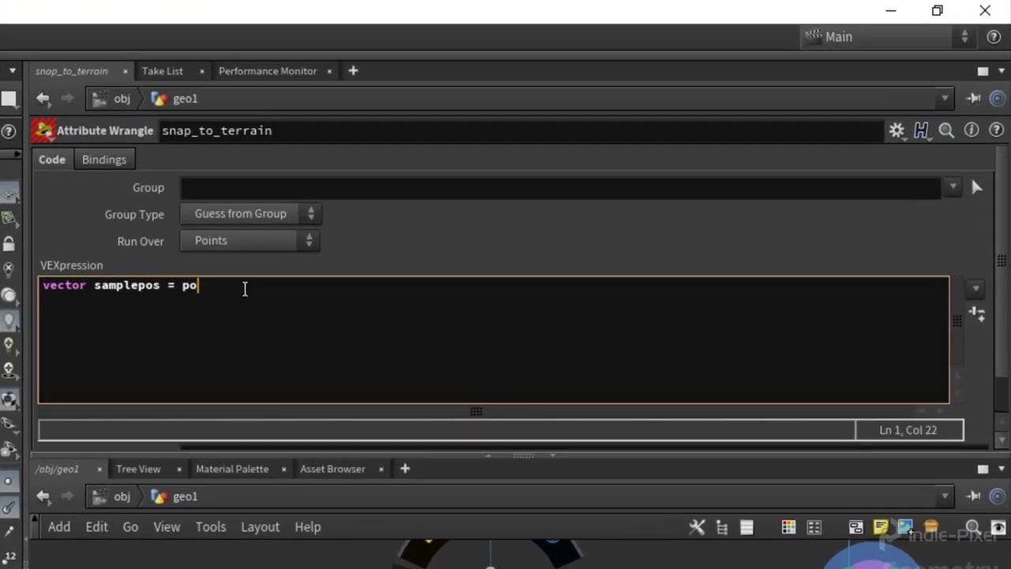
{"action": "key", "text": "BackSpace"}
{"action": "key", "text": "BackSpace"}
{"action": "type", "text": "set()"}
{"action": "key", "text": "Left"}
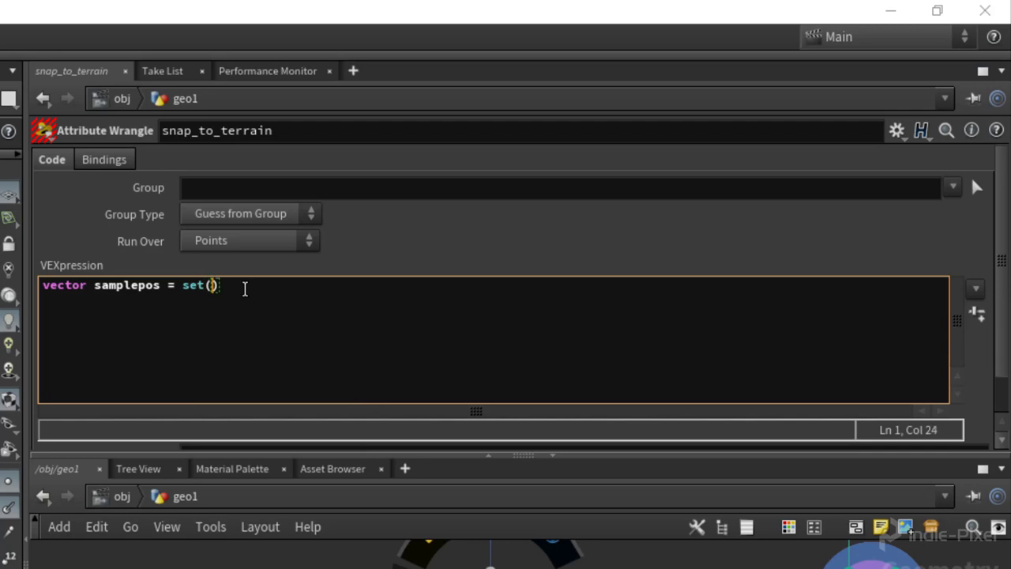
{"action": "type", "text": "@P.x, 0, @P.z"}
{"action": "key", "text": "Right"}
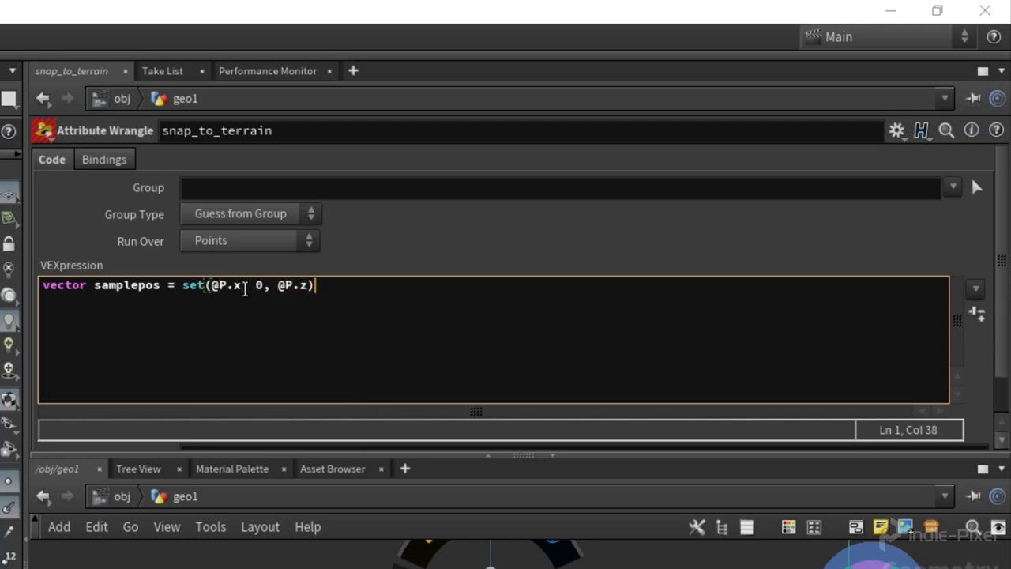
{"action": "type", "text": ";"}
{"action": "double_click", "coordinate": [259, 284]}
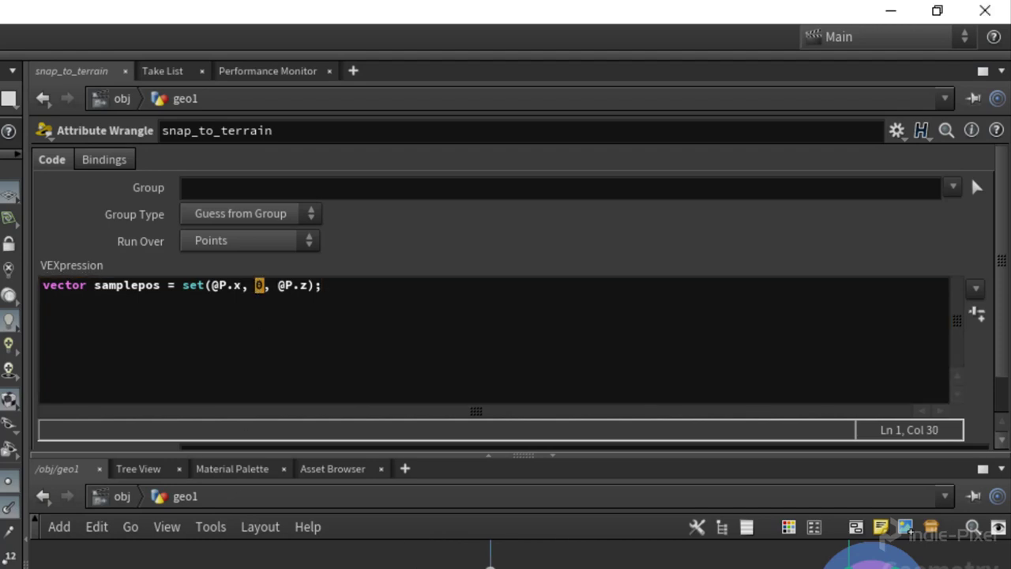
{"action": "left_click", "coordinate": [322, 351]}
{"action": "left_click", "coordinate": [356, 298]}
Add a second VEX line that looks up the height volume: int primid = nametoprim(1, "height");.
{"action": "key", "text": "Return"}
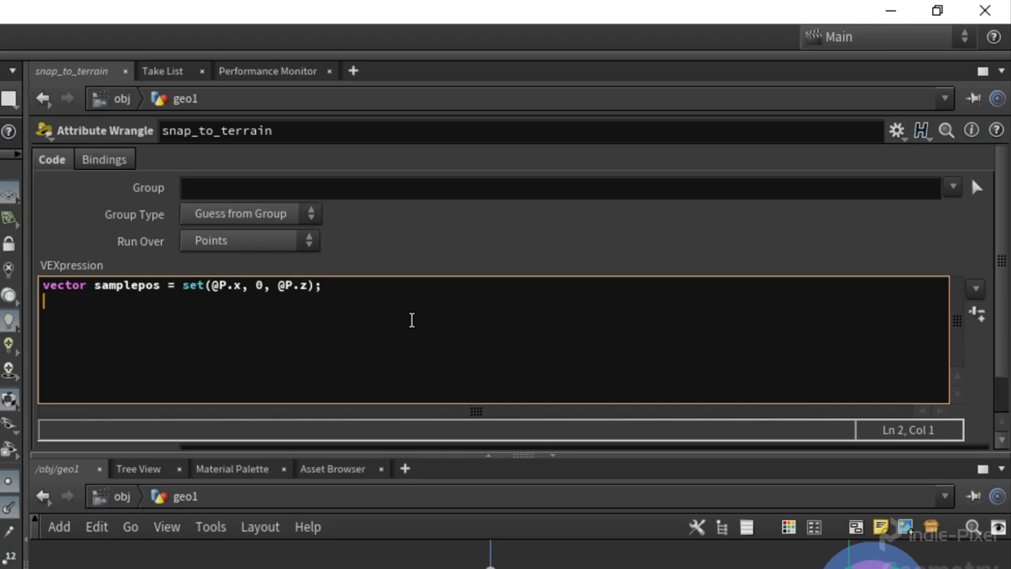
{"action": "type", "text": "int prim"}
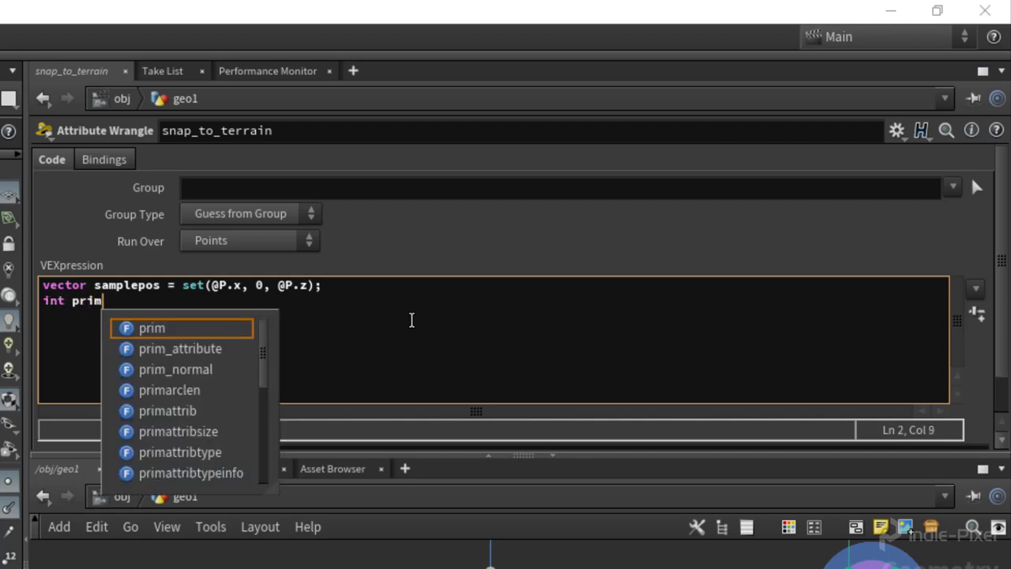
{"action": "type", "text": "id = "}
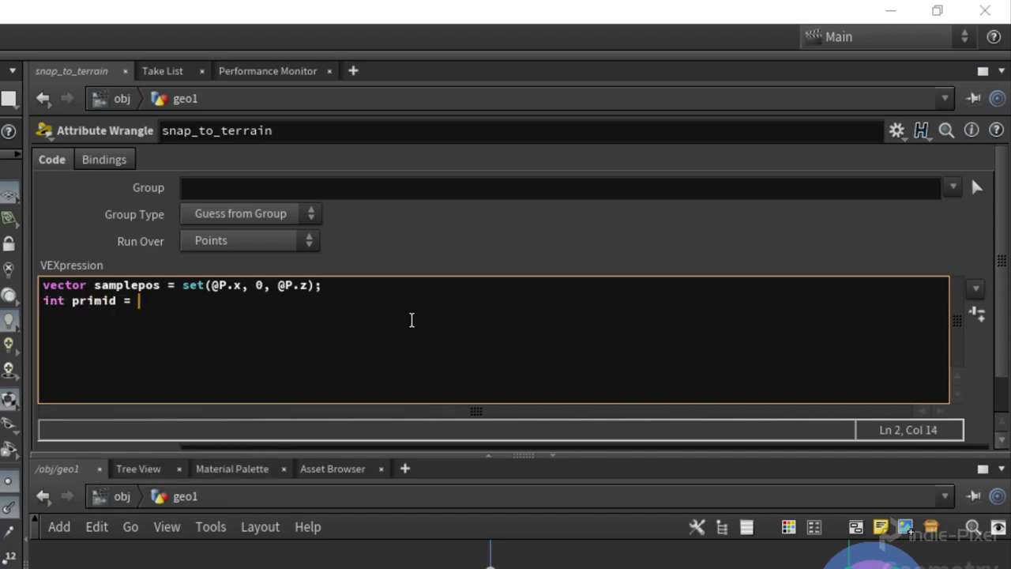
{"action": "type", "text": "nametop"}
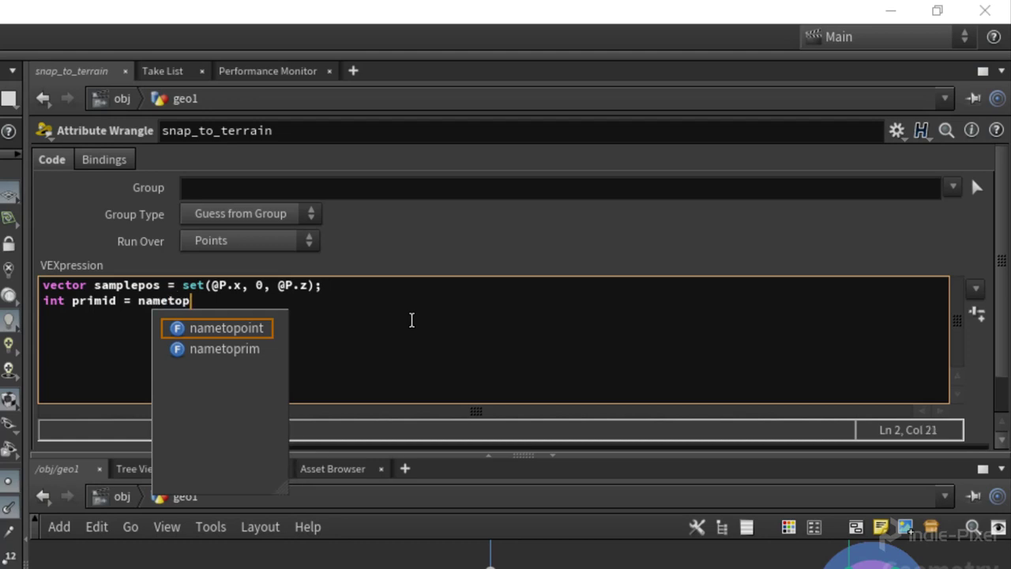
{"action": "type", "text": "rim("}
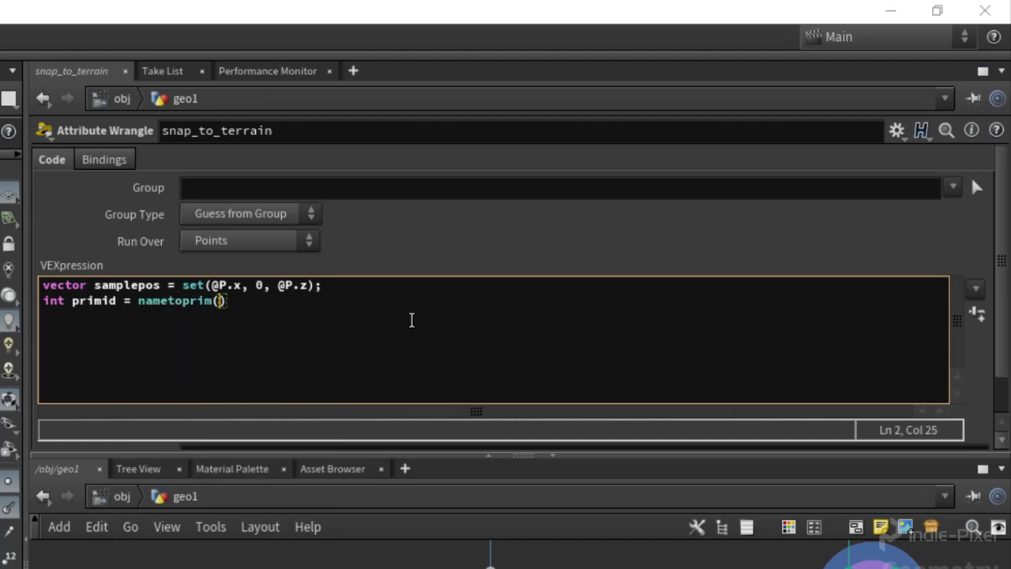
{"action": "type", "text": "1, \"height\");"}
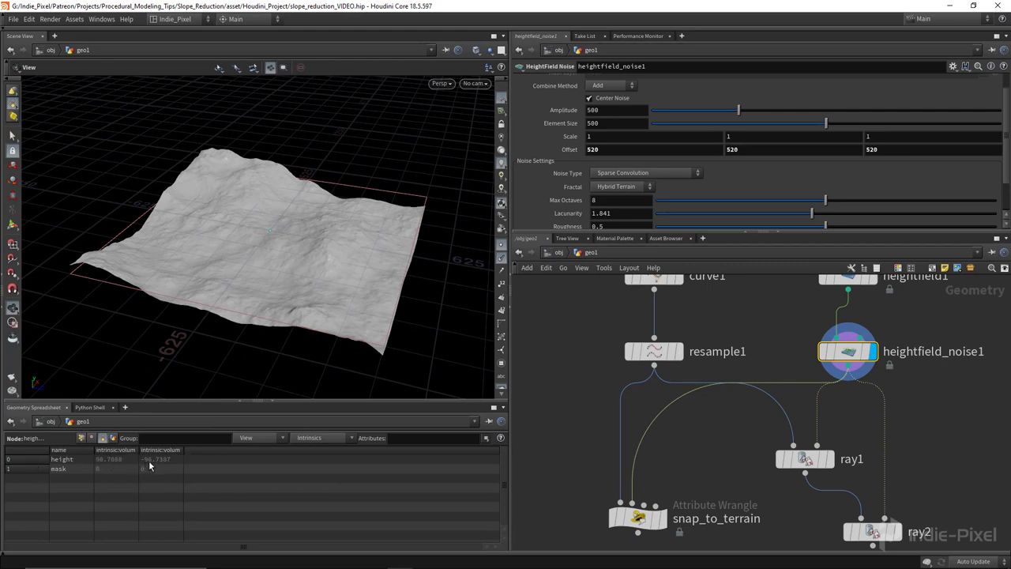
Below a blank line in the snap_to_terrain code, add float height = volumesample() with its arguments still empty.
{"action": "middle_click_drag", "start_coordinate": [698, 472], "coordinate": [736, 414]}
{"action": "left_click", "coordinate": [675, 459]}
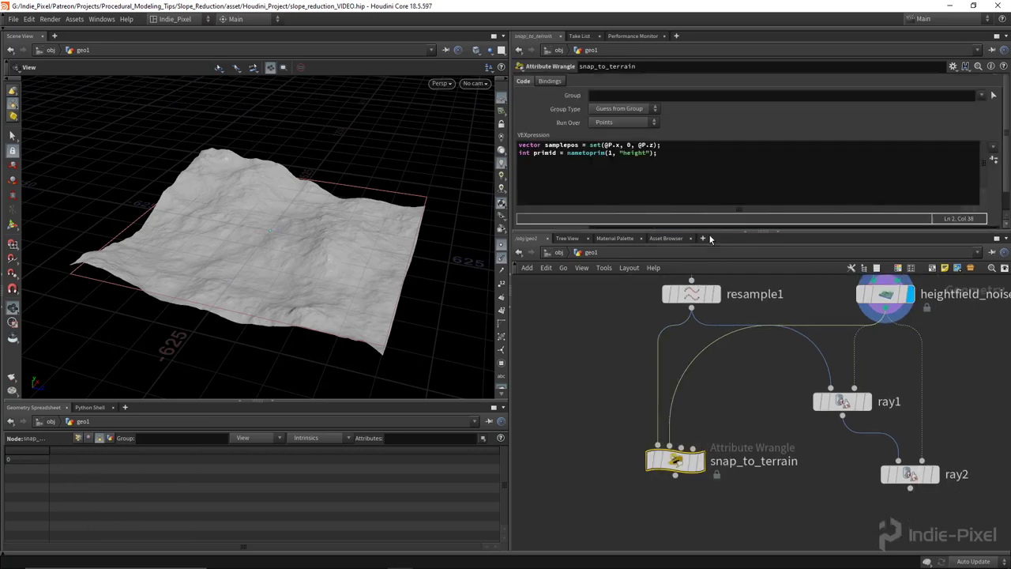
{"action": "left_click", "coordinate": [691, 154]}
{"action": "key", "text": "Return"}
{"action": "key", "text": "Return"}
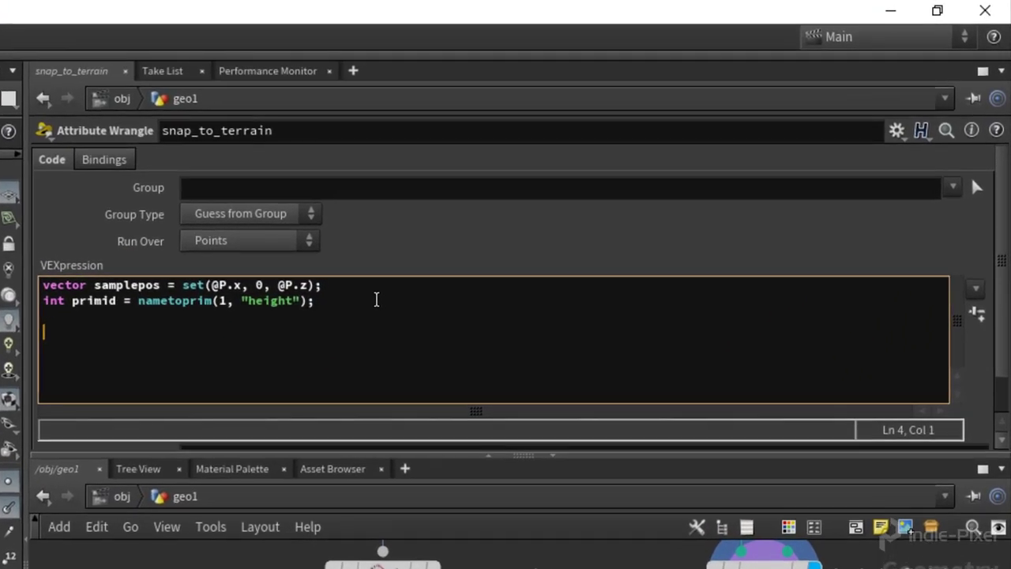
{"action": "type", "text": "float height = "}
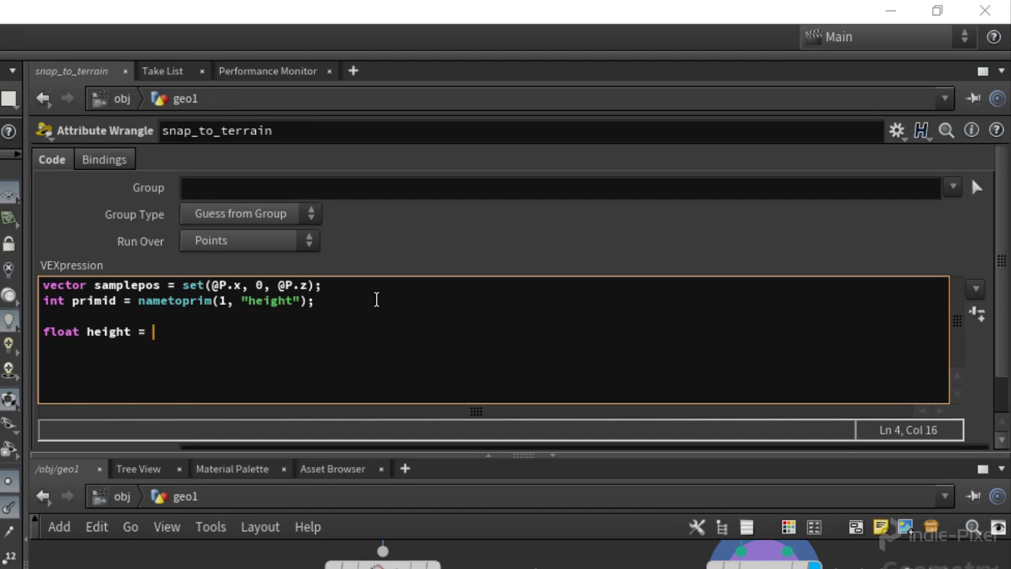
{"action": "type", "text": "voluemsample()"}
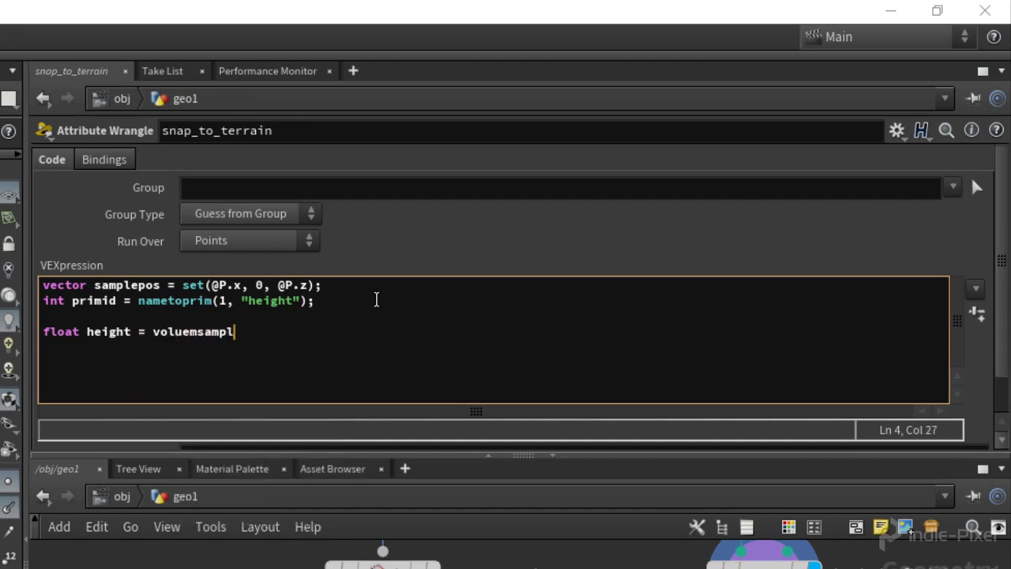
{"action": "key", "text": "Left"}
{"action": "key", "text": "Left"}
{"action": "key", "text": "Left"}
{"action": "key", "text": "BackSpace"}
{"action": "key", "text": "BackSpace"}
{"action": "type", "text": "me"}
{"action": "key", "text": "End"}
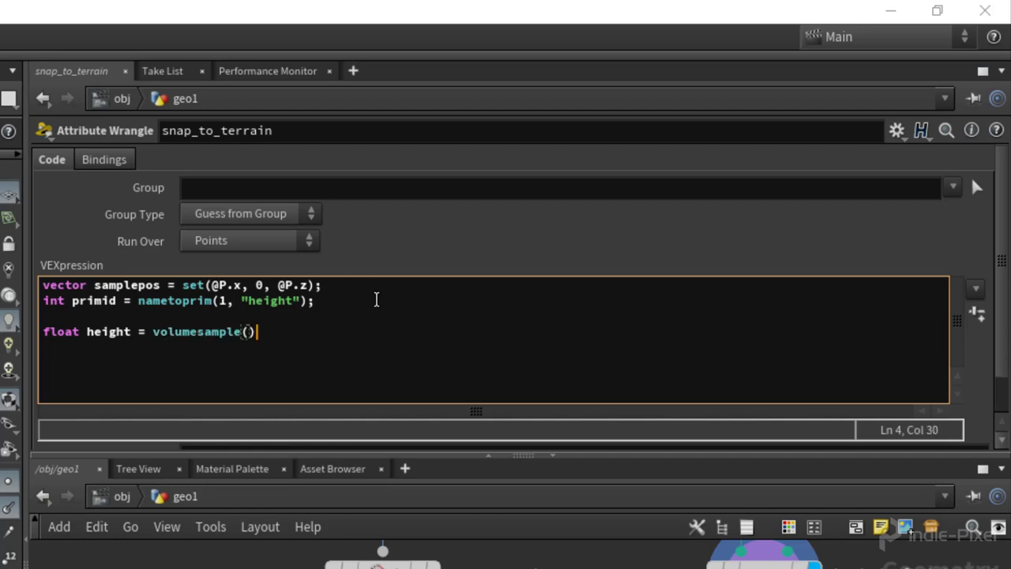
Fill in the volumesample arguments as 1, primid, samplepos and end the height statement with a semicolon.
{"action": "key", "text": "Left"}
{"action": "type", "text": "1, "}
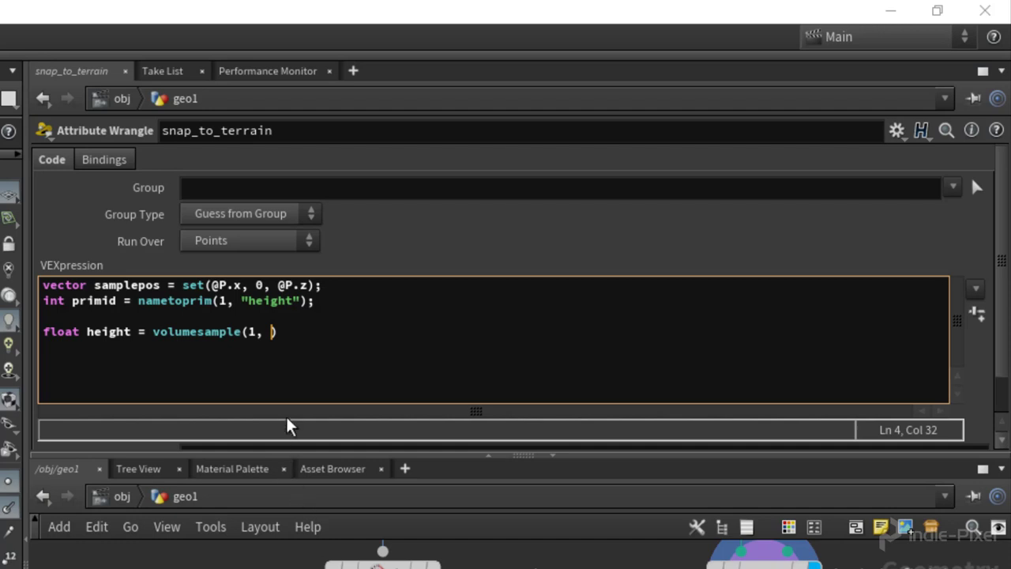
{"action": "type", "text": "primid,"}
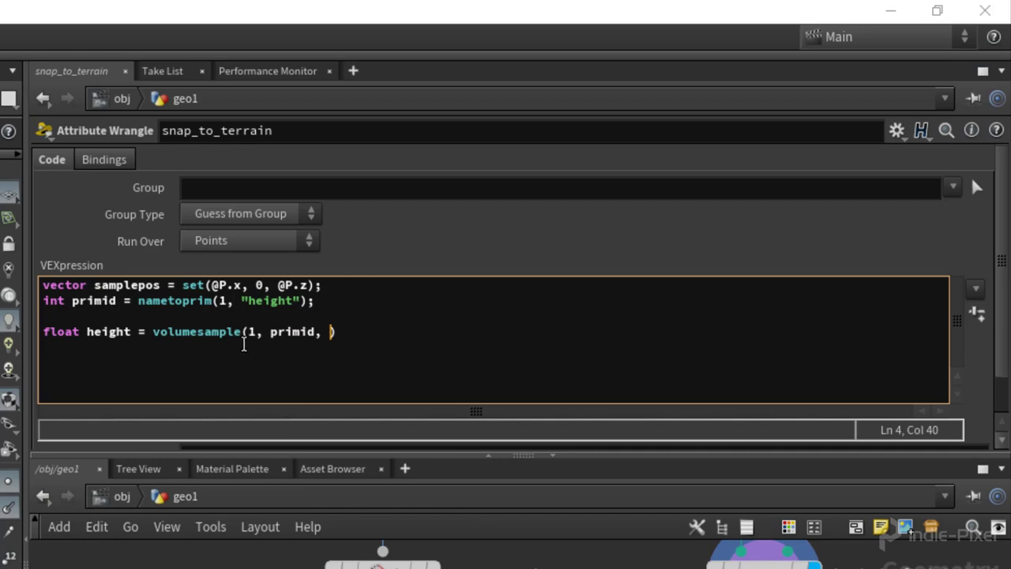
{"action": "double_click", "coordinate": [263, 301]}
{"action": "double_click", "coordinate": [186, 301]}
{"action": "left_click_drag", "start_coordinate": [306, 301], "coordinate": [240, 301]}
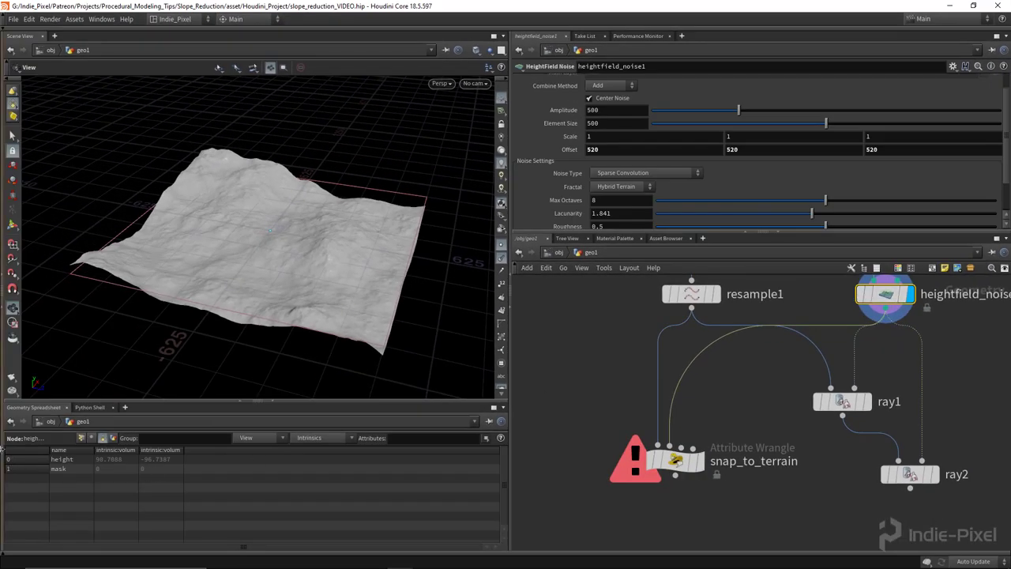
{"action": "left_click", "coordinate": [676, 460]}
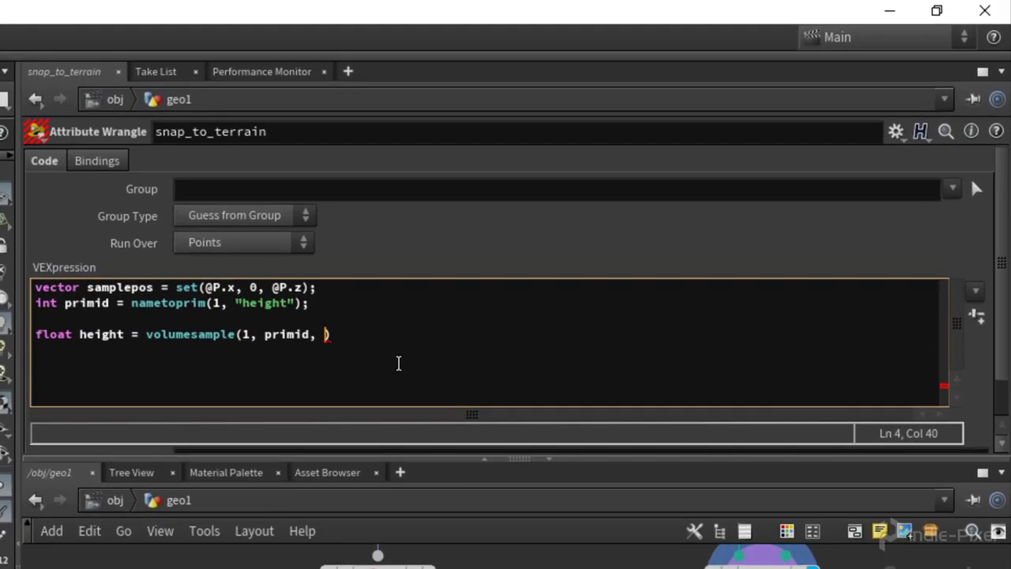
{"action": "type", "text": "sample"}
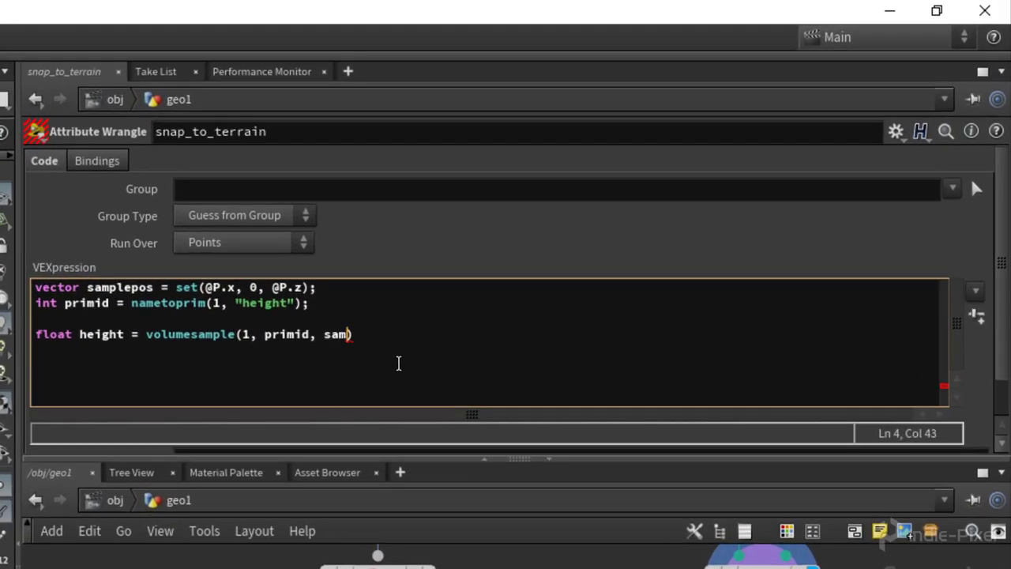
{"action": "type", "text": "pos);"}
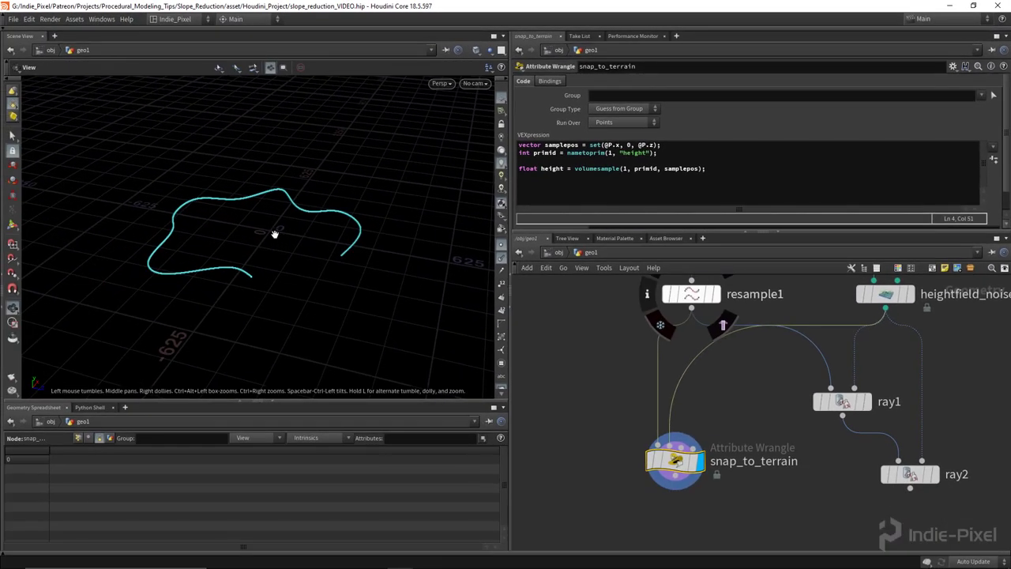
Finish the snap_to_terrain code with a line @P.y = height; and inspect the snapped curve.
{"action": "left_click_drag", "start_coordinate": [274, 234], "coordinate": [327, 234]}
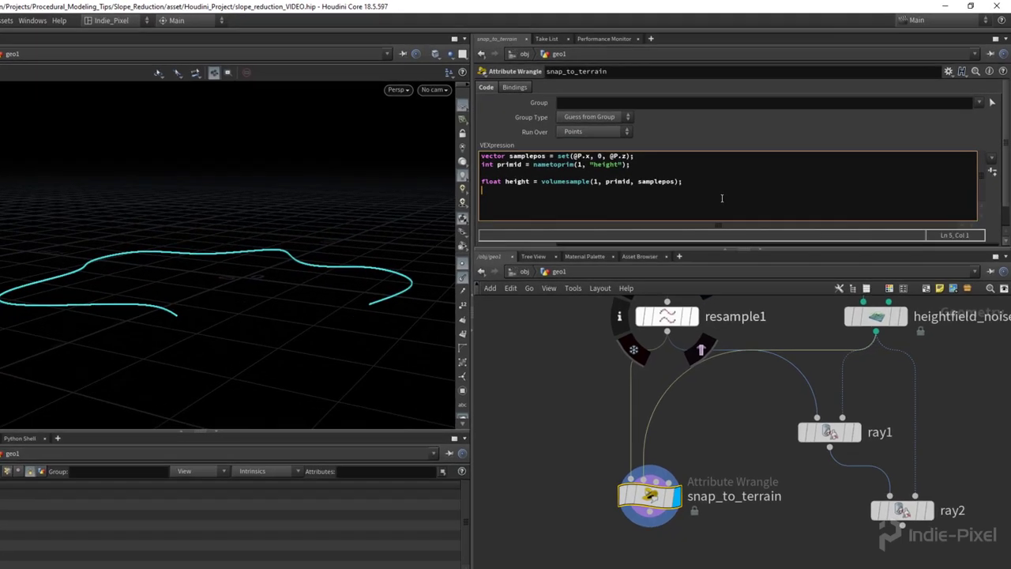
{"action": "key", "text": "Return"}
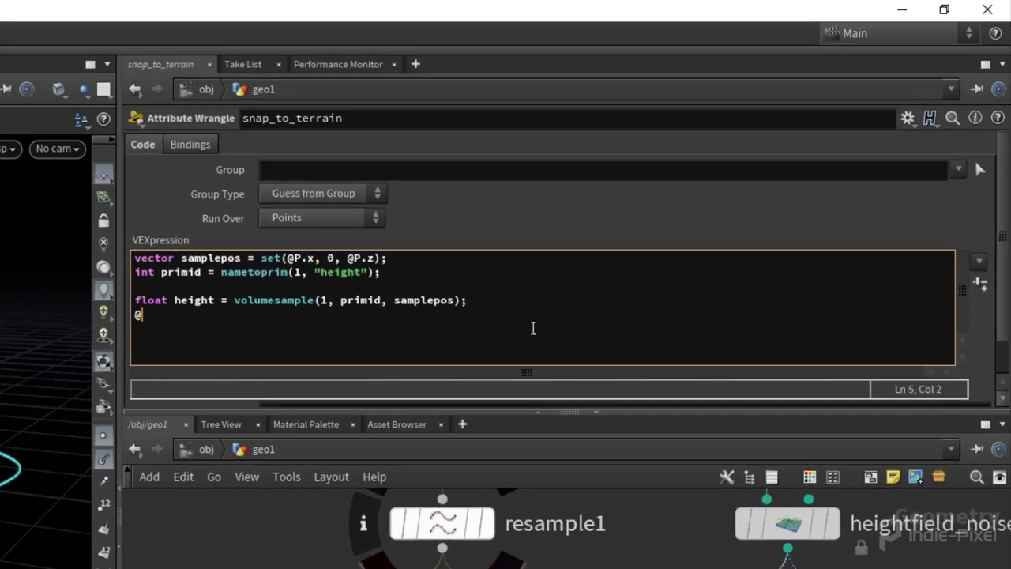
{"action": "type", "text": "@P.y = "}
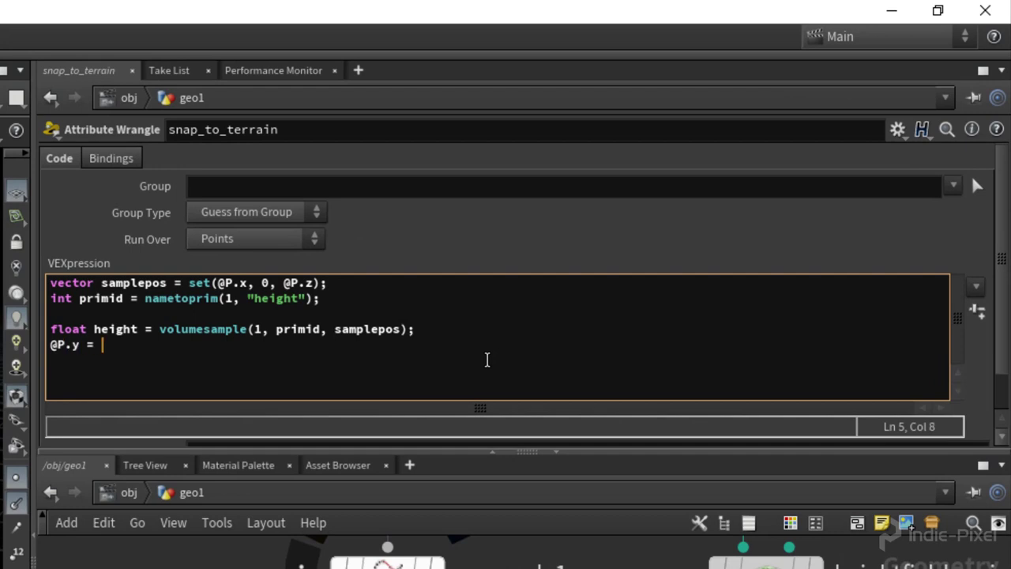
{"action": "type", "text": "height"}
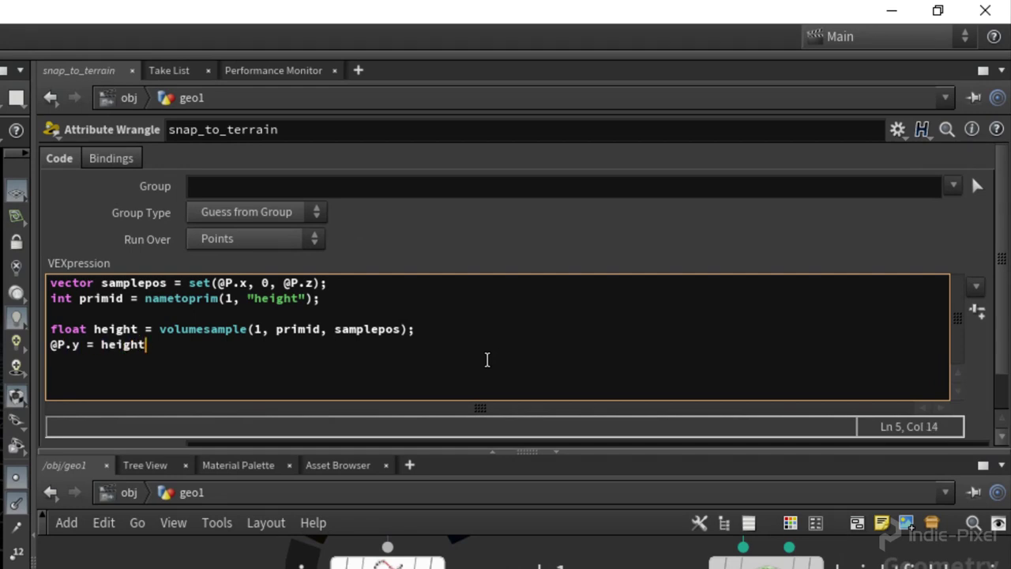
{"action": "type", "text": ";"}
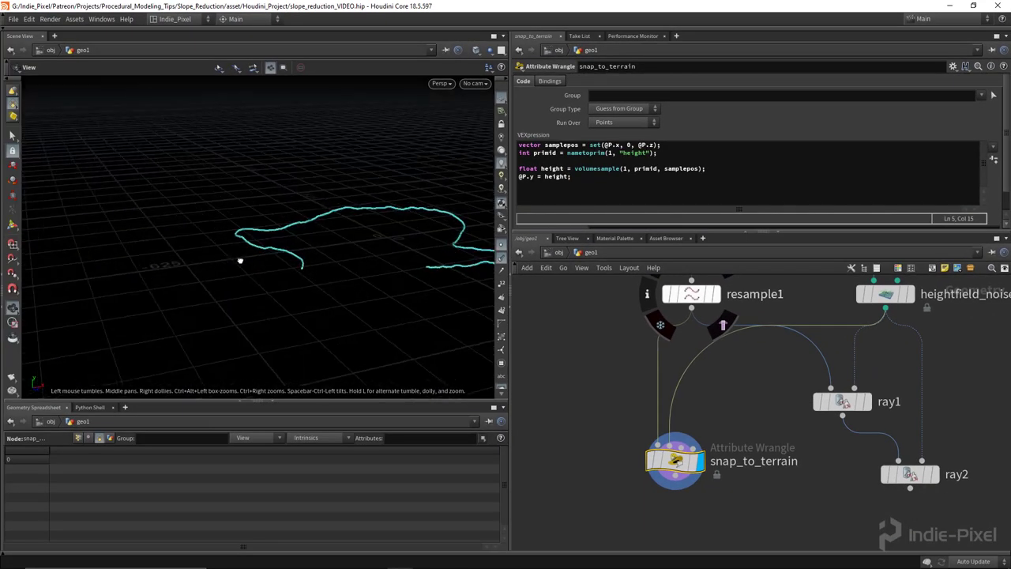
{"action": "left_click_drag", "start_coordinate": [240, 261], "coordinate": [286, 164]}
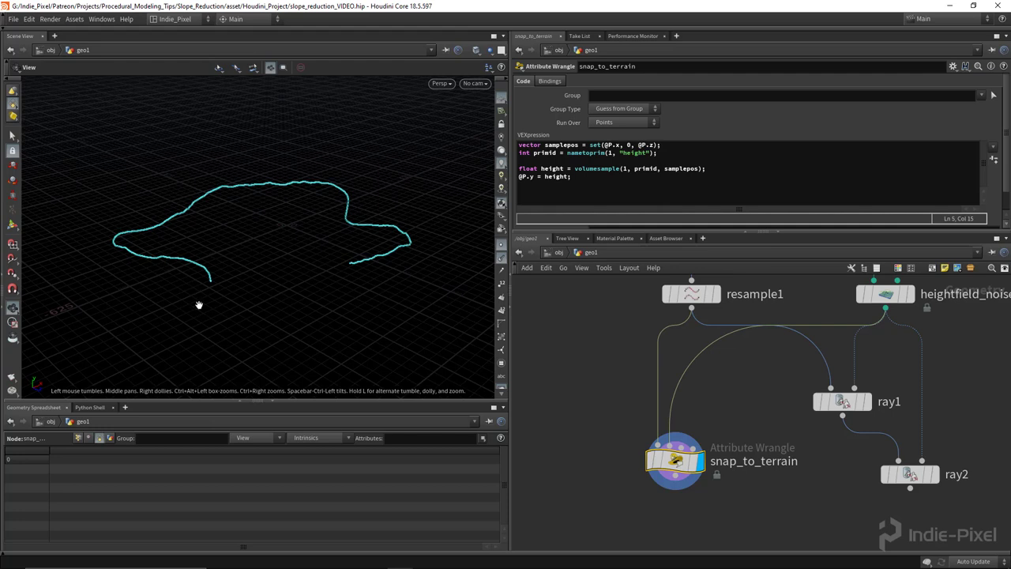
{"action": "left_click_drag", "start_coordinate": [347, 278], "coordinate": [391, 279]}
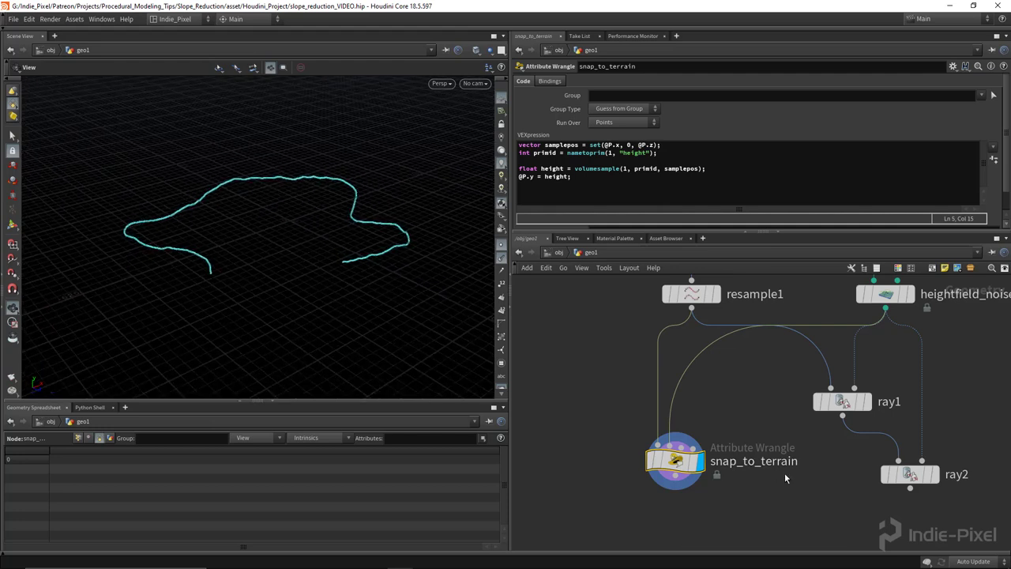
Check the snap_to_terrain wrangle's saved presets for the volume height sample preset.
{"action": "scroll", "coordinate": [784, 472], "scroll_direction": "down", "scroll_amount": 2}
{"action": "left_click_drag", "start_coordinate": [760, 463], "coordinate": [906, 372]}
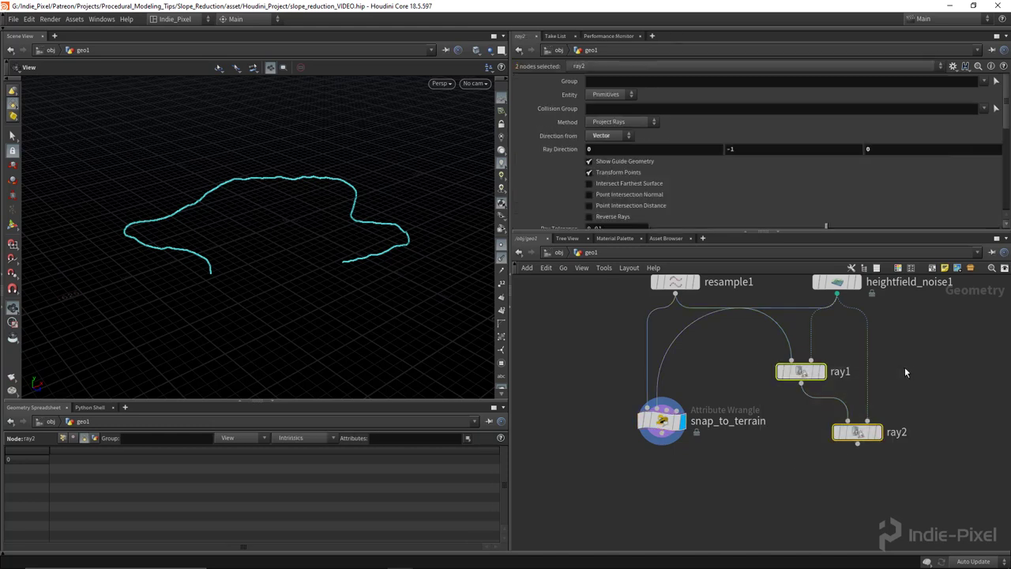
{"action": "middle_click_drag", "start_coordinate": [906, 372], "coordinate": [872, 384]}
{"action": "left_click", "coordinate": [632, 431]}
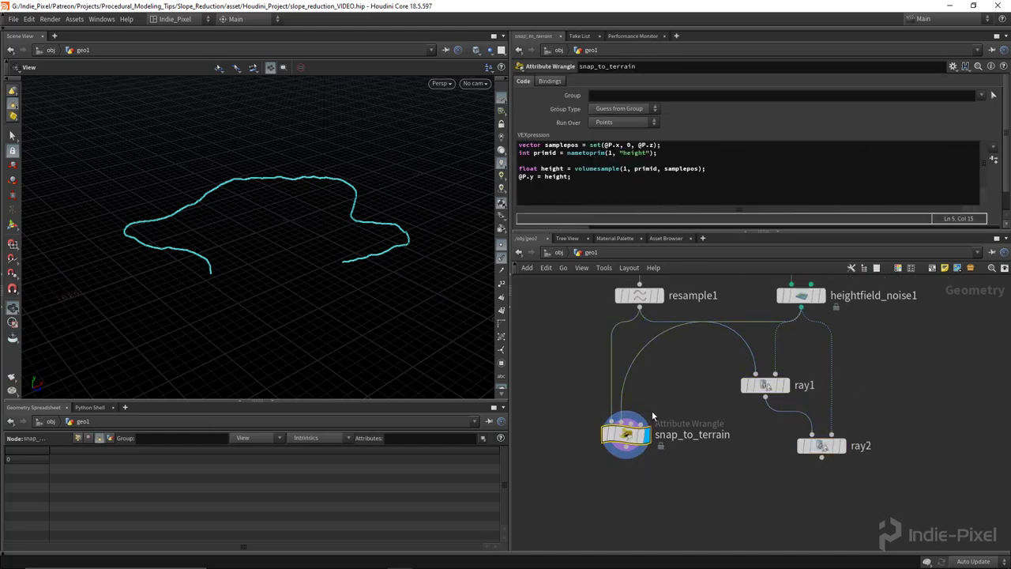
{"action": "left_click", "coordinate": [958, 68]}
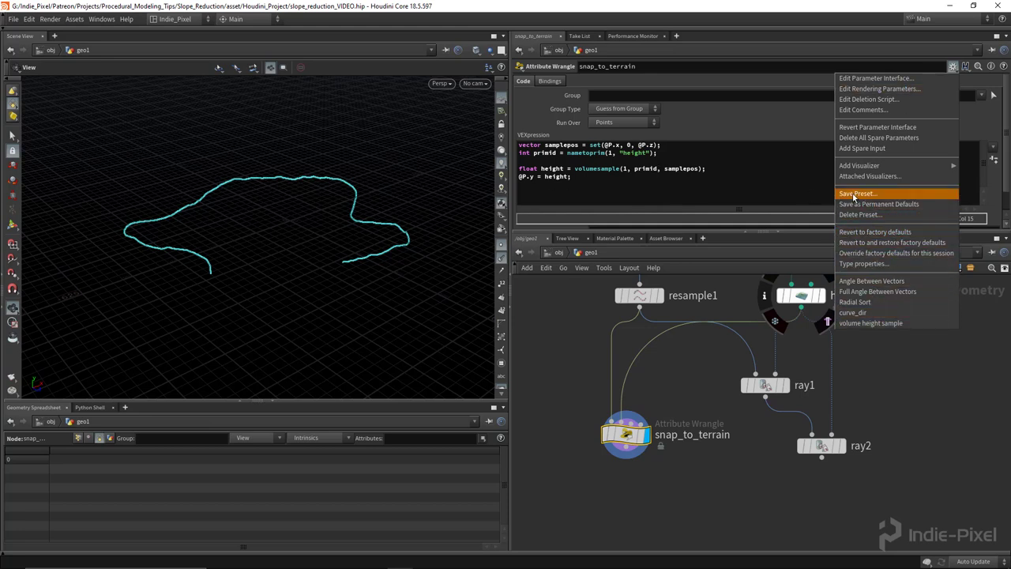
{"action": "left_click", "coordinate": [870, 324]}
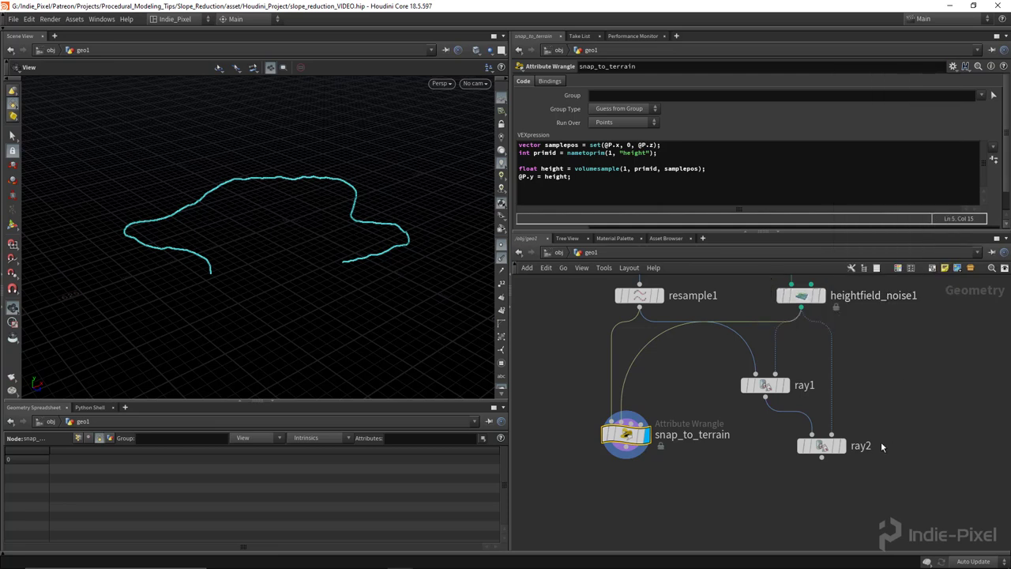
Delete the ray1 and ray2 nodes and place snap_to_terrain centrally beneath resample1 and heightfield_noise1.
{"action": "scroll", "coordinate": [876, 410], "scroll_direction": "down", "scroll_amount": 4}
{"action": "left_click_drag", "start_coordinate": [848, 359], "coordinate": [756, 445]}
{"action": "key", "text": "Delete"}
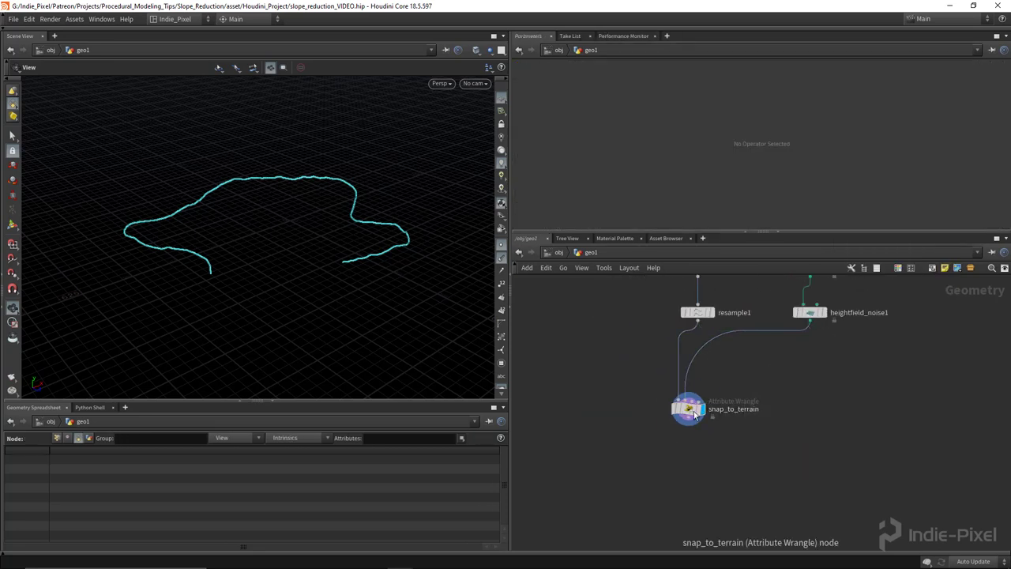
{"action": "left_click_drag", "start_coordinate": [689, 408], "coordinate": [751, 372]}
{"action": "scroll", "coordinate": [763, 443], "scroll_direction": "up", "scroll_amount": 5}
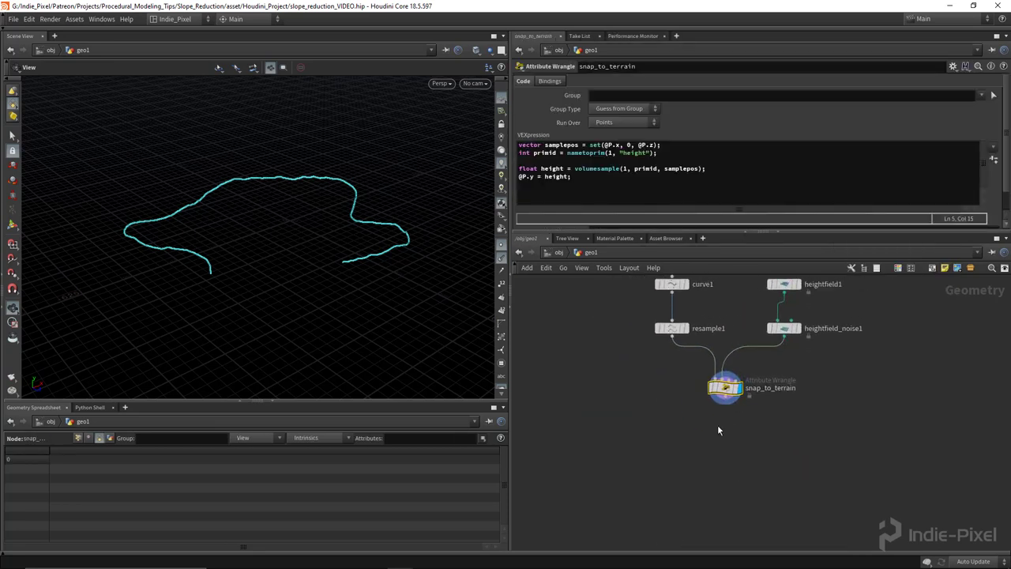
Add a Resample node below snap_to_terrain, connect it to the wrangle's output and display it.
{"action": "key", "text": "Tab"}
{"action": "type", "text": "resa"}
{"action": "key", "text": "Return"}
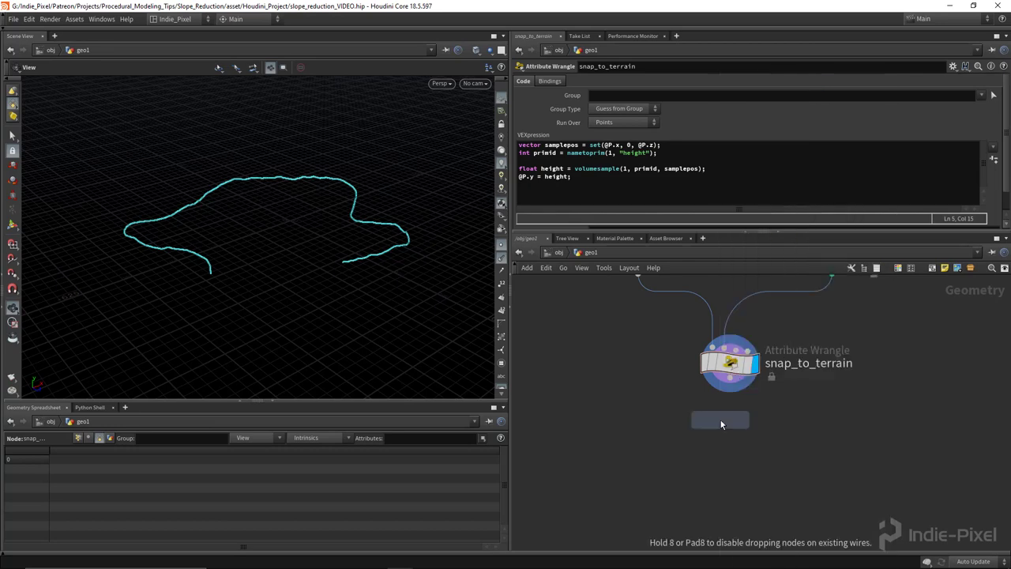
{"action": "left_click", "coordinate": [729, 426]}
{"action": "left_click", "coordinate": [730, 414]}
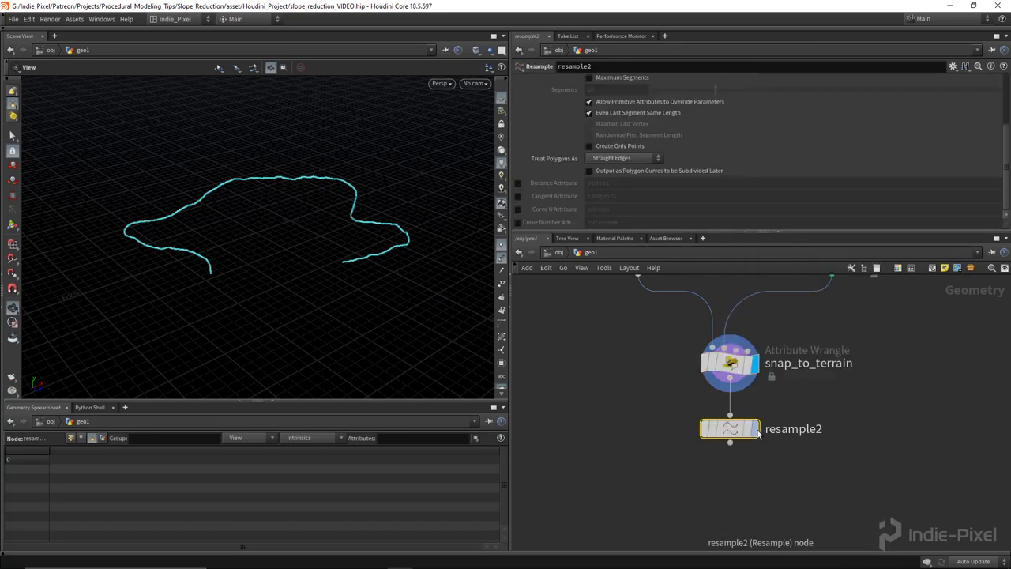
{"action": "left_click", "coordinate": [754, 428]}
{"action": "left_click_drag", "start_coordinate": [383, 375], "coordinate": [372, 253]}
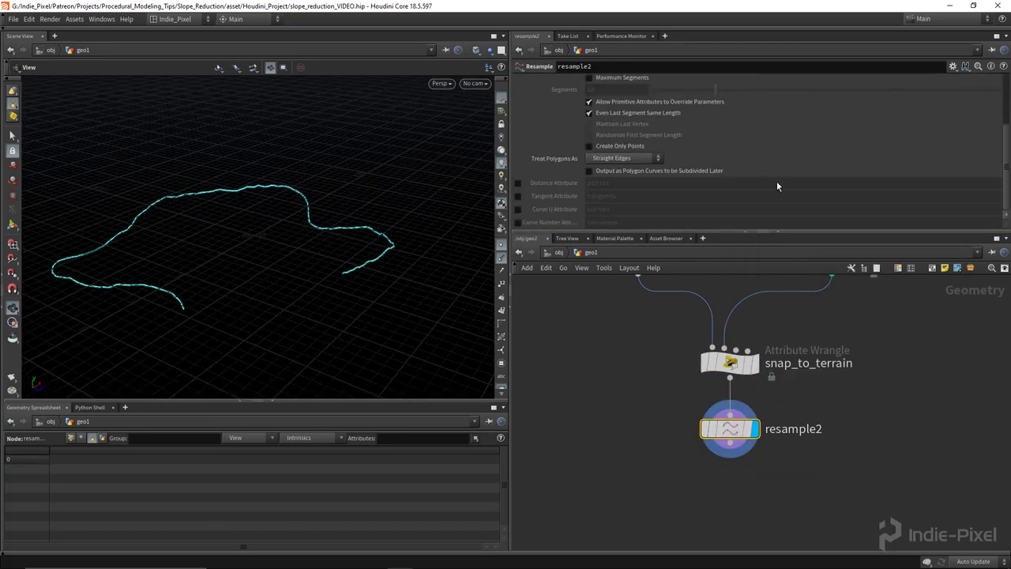
Set the maximum segment length of resample2 to 10 and inspect the resampled curve.
{"action": "scroll", "coordinate": [839, 150], "scroll_direction": "up", "scroll_amount": 4}
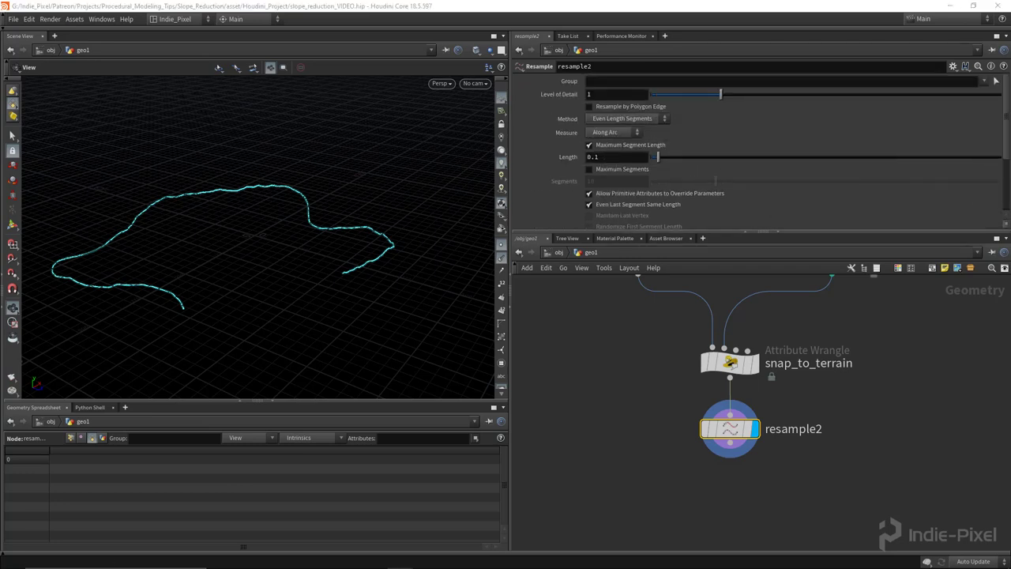
{"action": "left_click", "coordinate": [617, 157]}
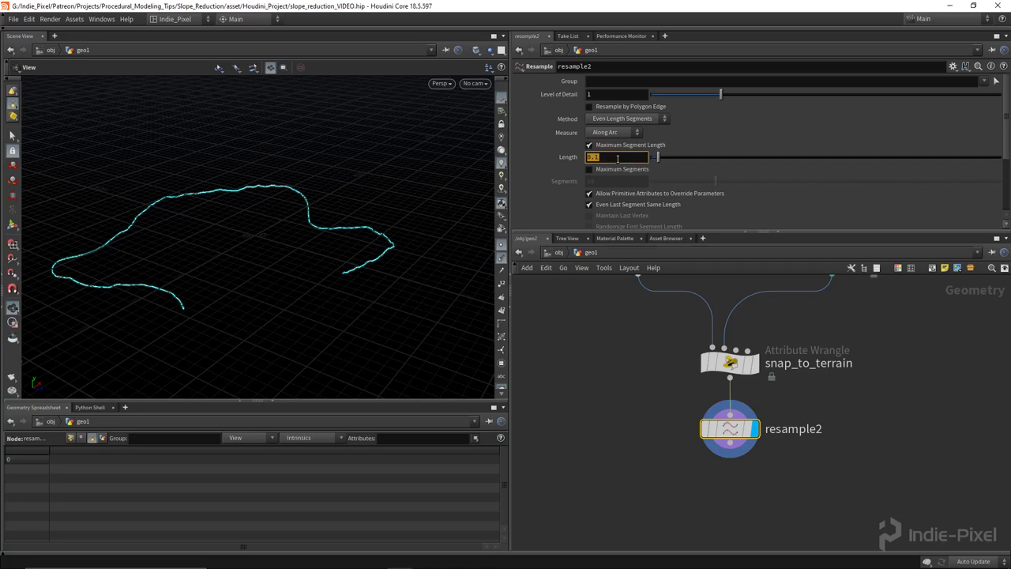
{"action": "type", "text": "10"}
{"action": "key", "text": "Return"}
{"action": "left_click_drag", "start_coordinate": [395, 236], "coordinate": [302, 237]}
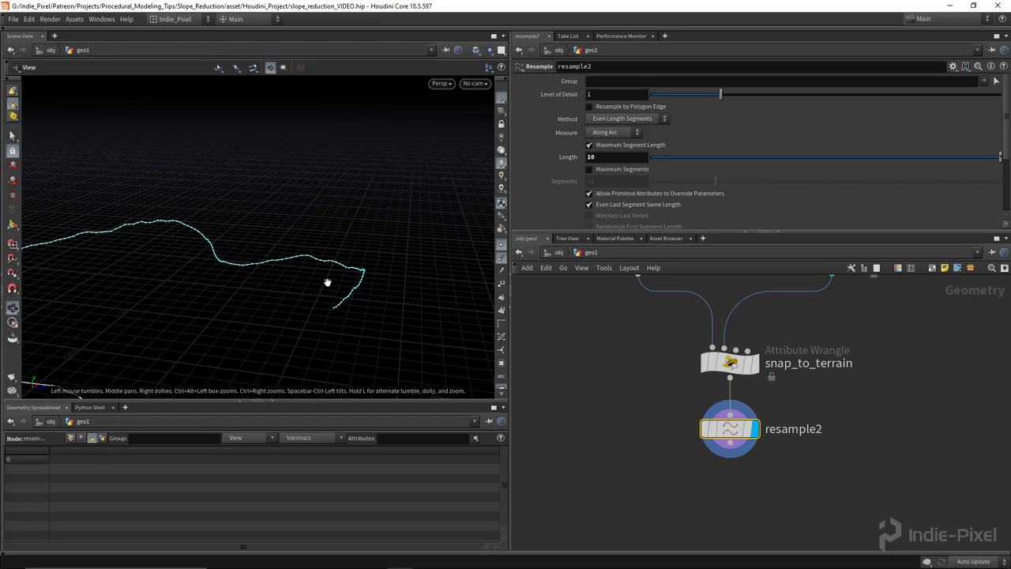
{"action": "left_click_drag", "start_coordinate": [327, 282], "coordinate": [276, 260]}
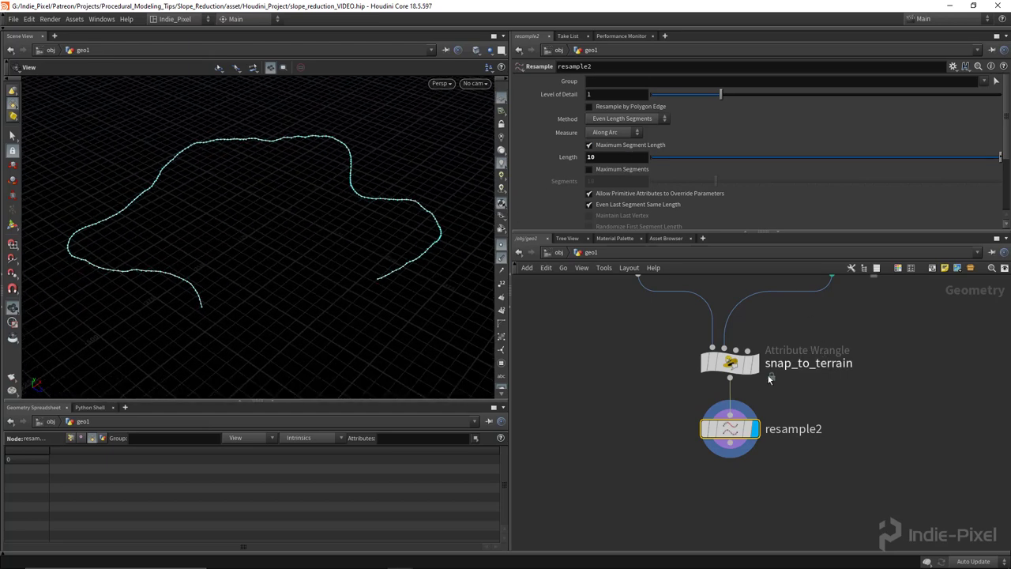
Enclose all six nodes in a network box titled "Step 1: Snap to Terrain".
{"action": "key", "text": "h"}
{"action": "left_click_drag", "start_coordinate": [618, 323], "coordinate": [842, 519]}
{"action": "key", "text": "shift+o"}
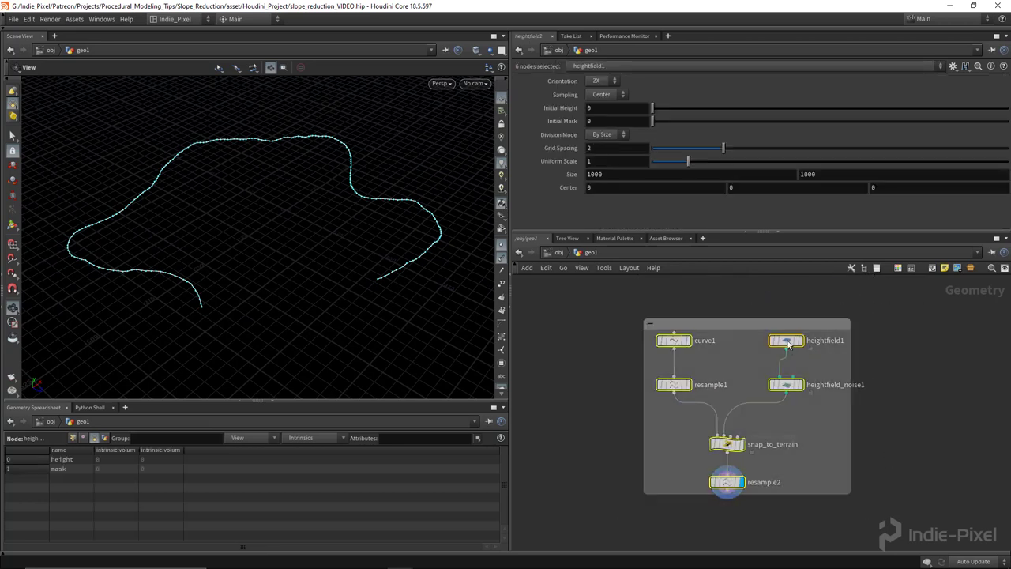
{"action": "double_click", "coordinate": [714, 323]}
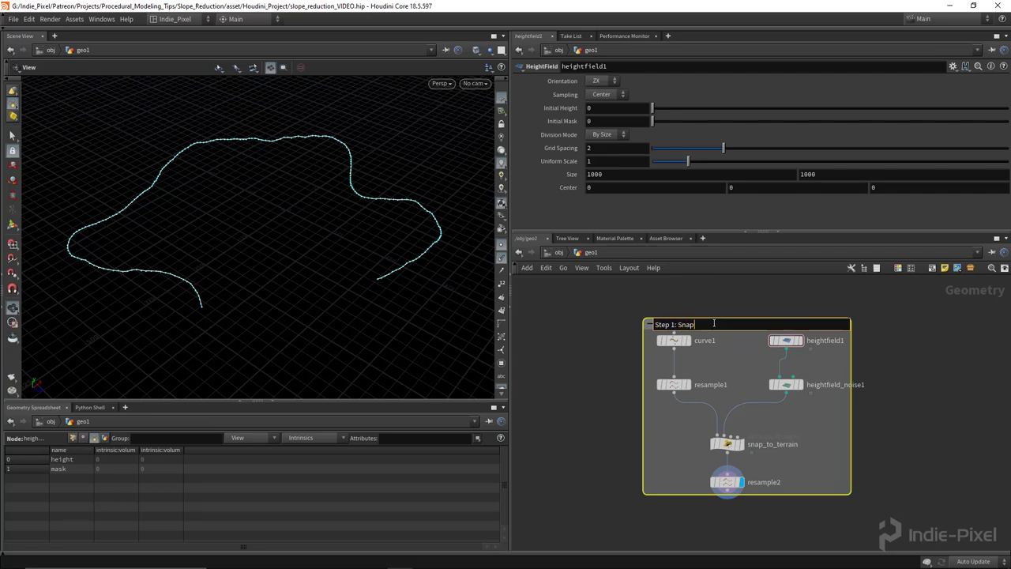
{"action": "key", "text": "Return"}
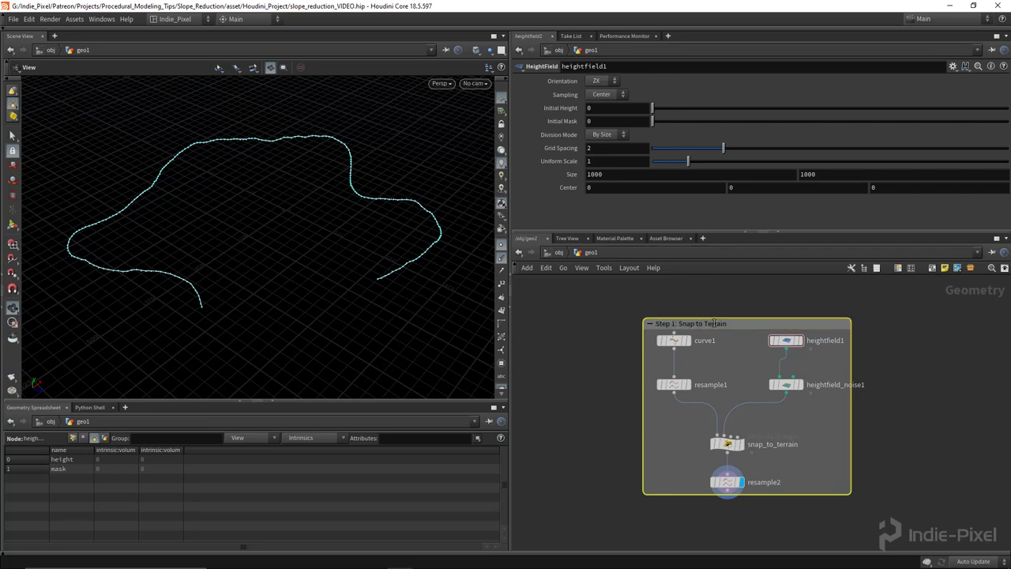
Colour the "Step 1: Snap to Terrain" network box black.
{"action": "key", "text": "c"}
{"action": "scroll", "coordinate": [891, 435], "scroll_direction": "down", "scroll_amount": 5}
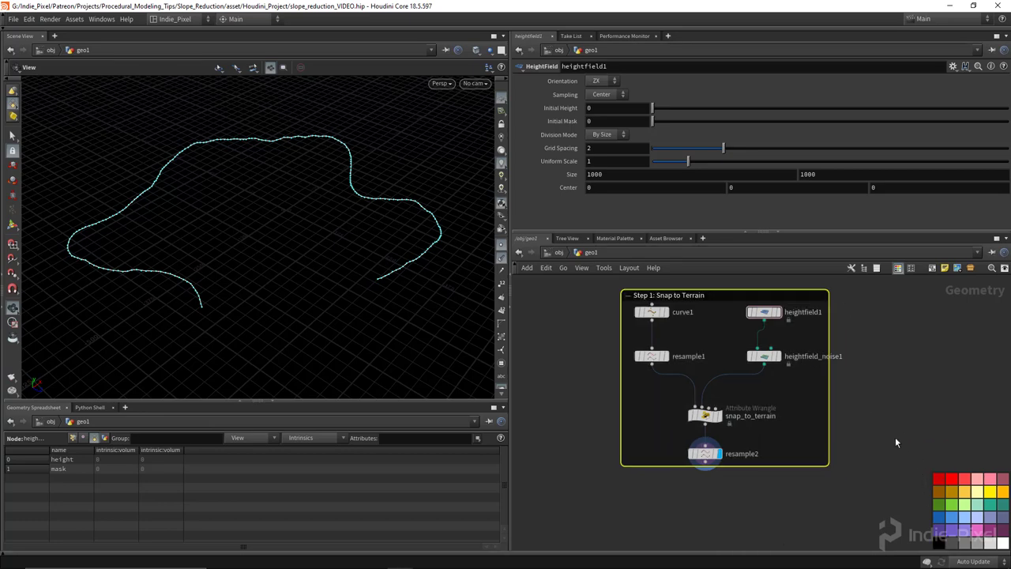
{"action": "key", "text": "c"}
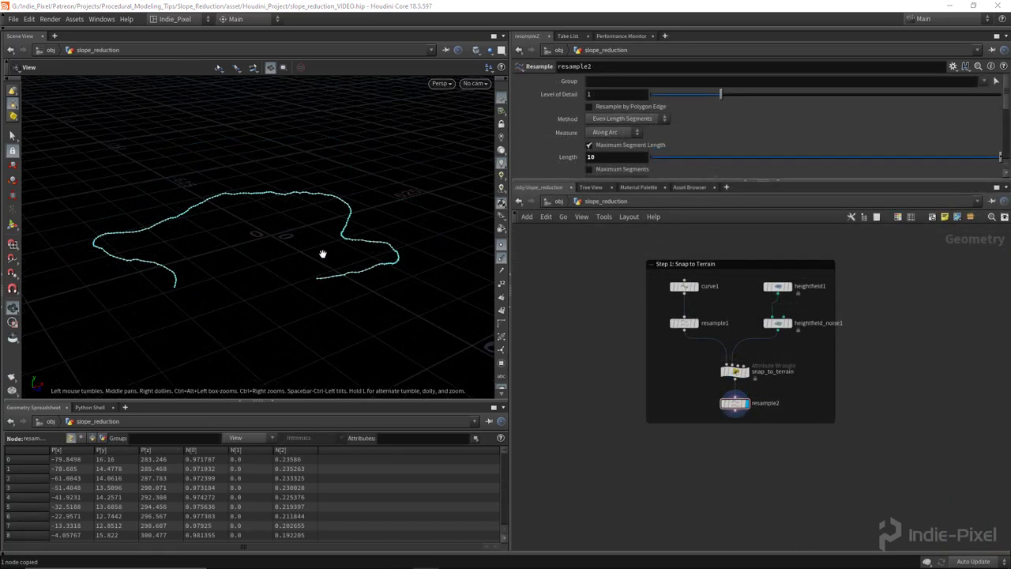
At object level, create a Geometry object below slope_reduction and name it angle_example.
{"action": "left_click_drag", "start_coordinate": [322, 254], "coordinate": [355, 237]}
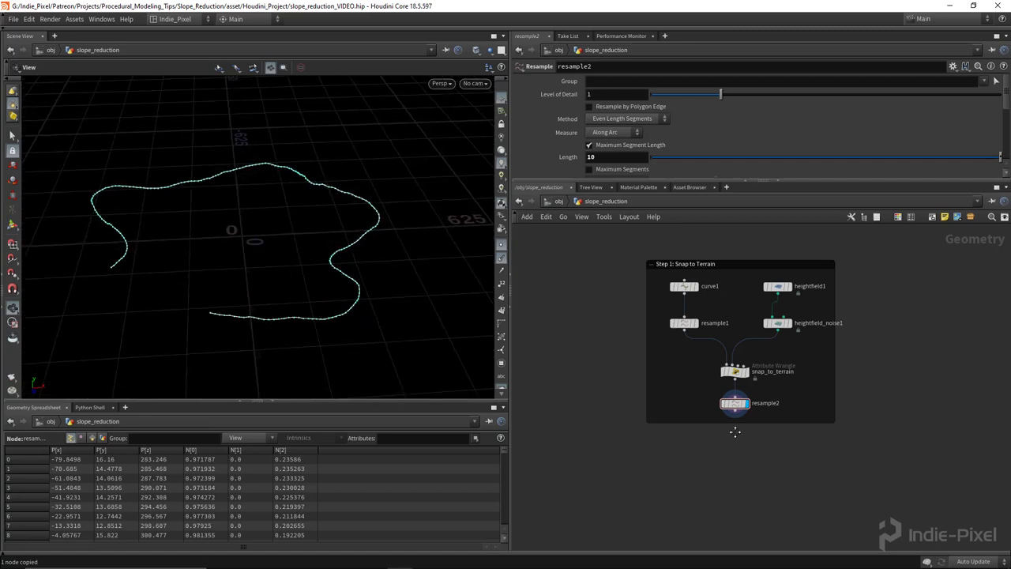
{"action": "key", "text": "u"}
{"action": "key", "text": "Tab"}
{"action": "type", "text": "geo"}
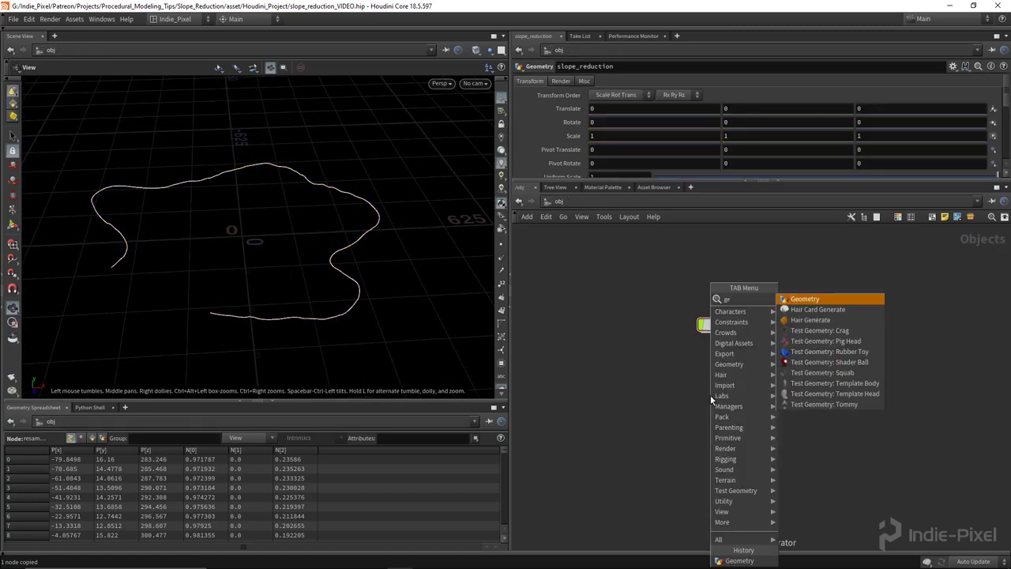
{"action": "key", "text": "Return"}
{"action": "left_click", "coordinate": [719, 387]}
{"action": "double_click", "coordinate": [751, 381]}
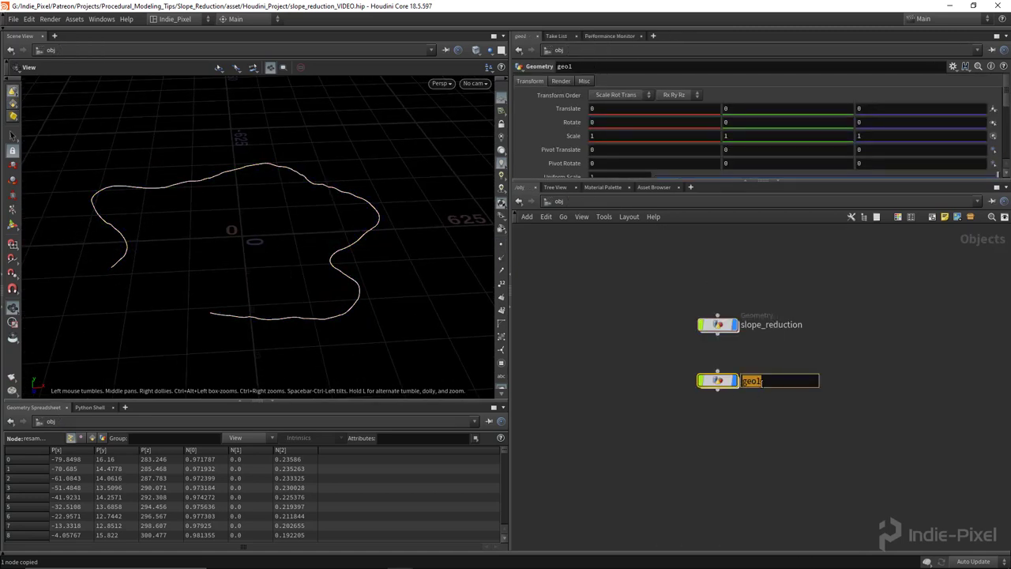
{"action": "type", "text": "angle_example"}
{"action": "key", "text": "Return"}
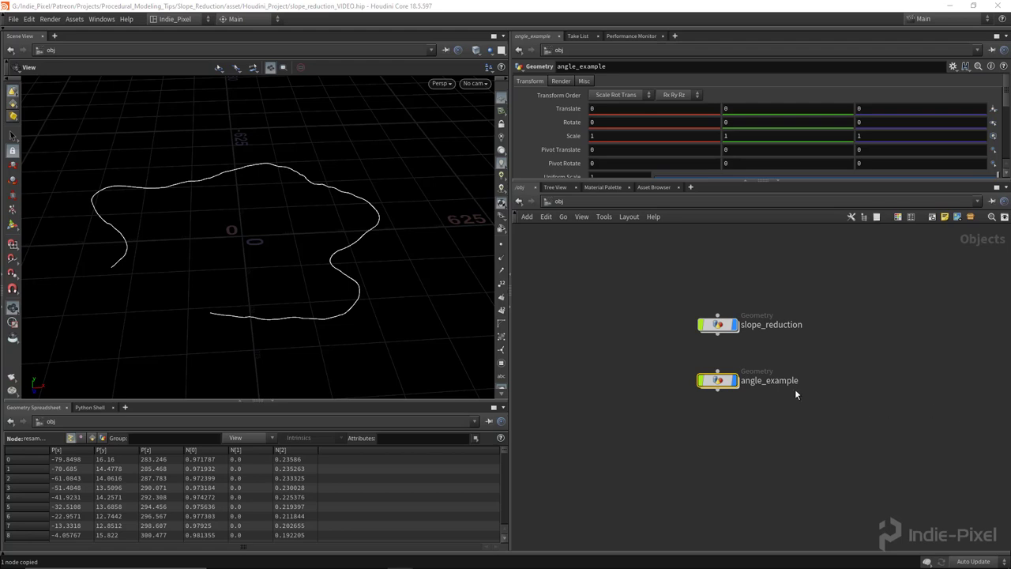
Enter the angle_example object and place an Add node in its empty network.
{"action": "double_click", "coordinate": [721, 381]}
{"action": "key", "text": "Tab"}
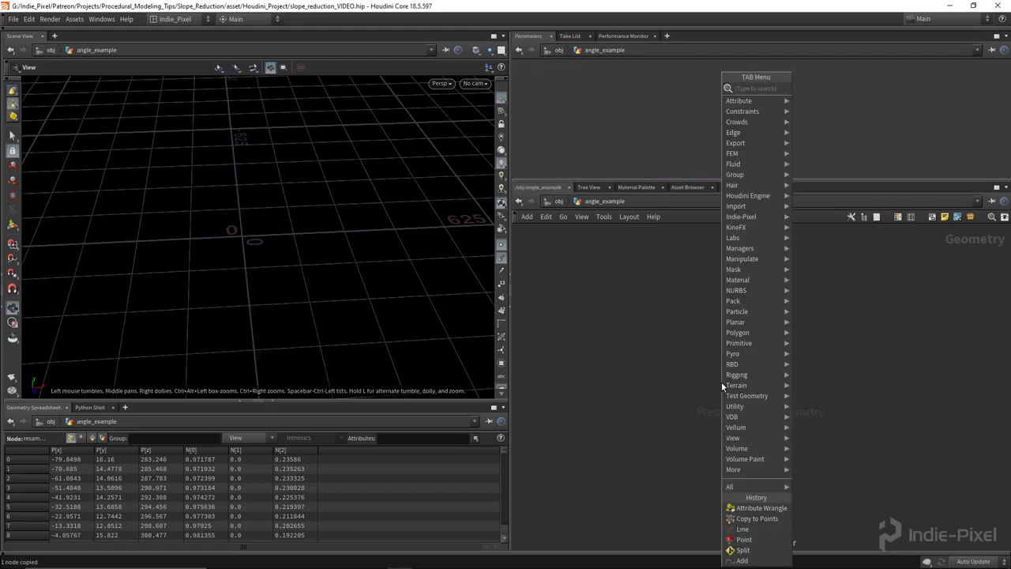
{"action": "key", "text": "Return"}
{"action": "left_click", "coordinate": [741, 355]}
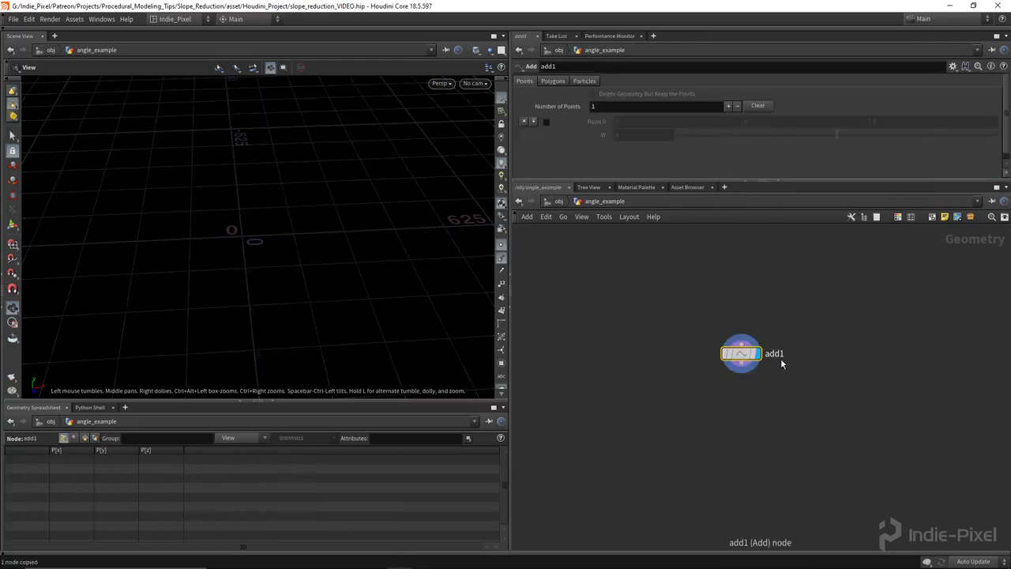
Set the Add node's number of points to 2 and enable both Point 0 and Point 1.
{"action": "left_click", "coordinate": [728, 105]}
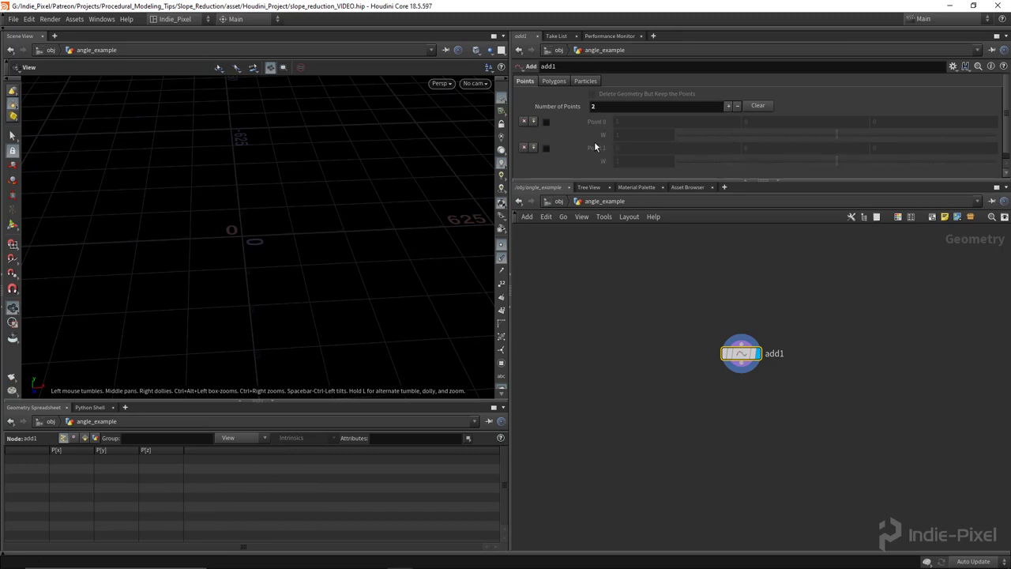
{"action": "left_click", "coordinate": [546, 122]}
{"action": "left_click_drag", "start_coordinate": [249, 246], "coordinate": [323, 235]}
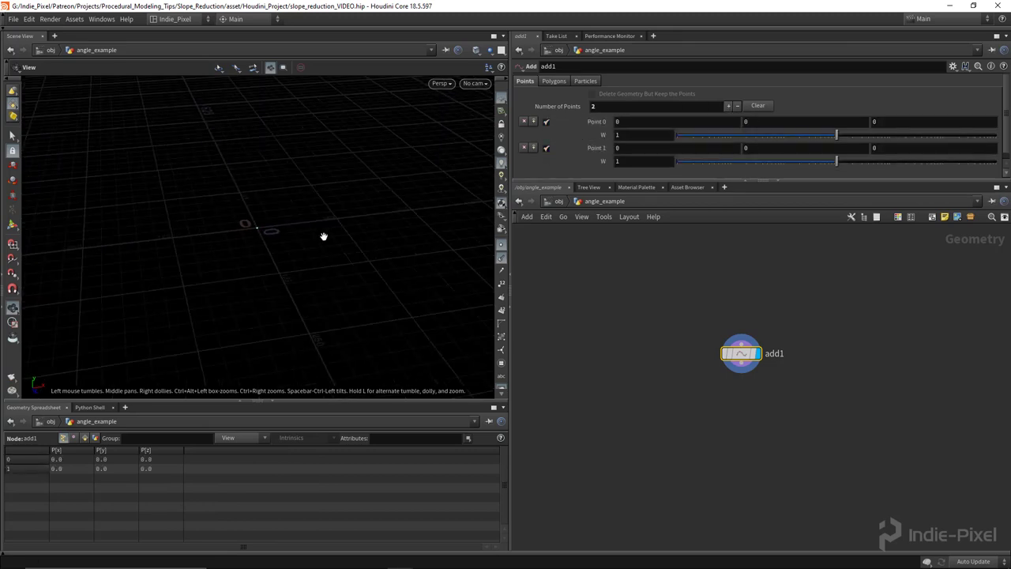
{"action": "left_click_drag", "start_coordinate": [739, 369], "coordinate": [744, 351]}
{"action": "middle_click_drag", "start_coordinate": [739, 404], "coordinate": [722, 382]}
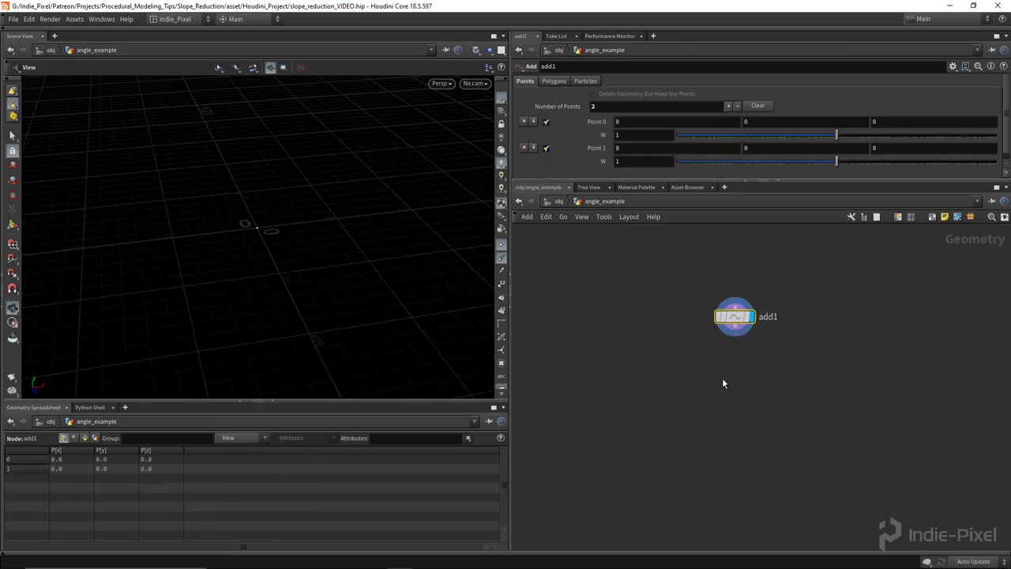
{"action": "scroll", "coordinate": [735, 382], "scroll_direction": "up", "scroll_amount": 3}
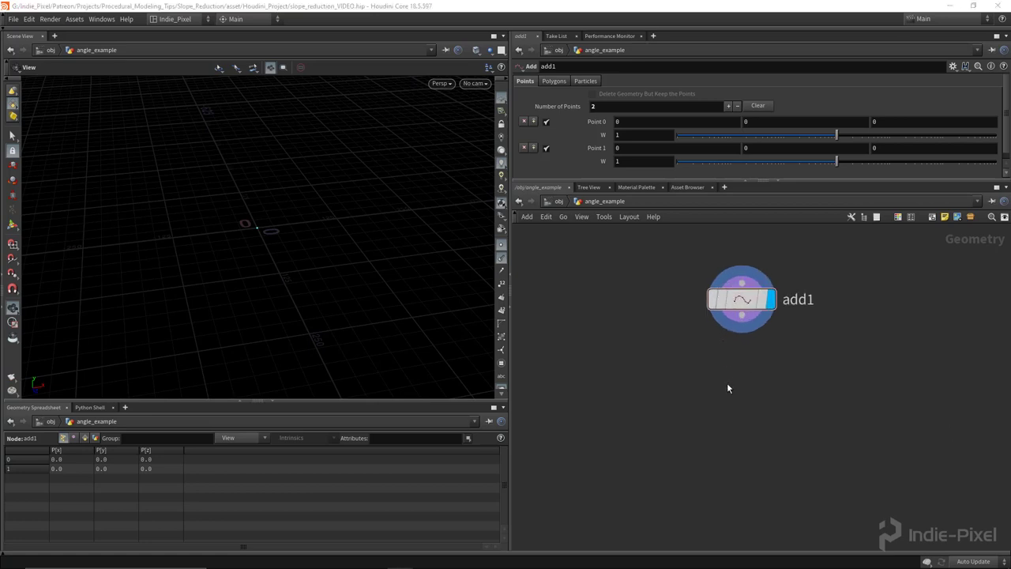
Add a Split node directly below the Add node, connected to its output.
{"action": "key", "text": "Tab"}
{"action": "type", "text": "spli"}
{"action": "key", "text": "Return"}
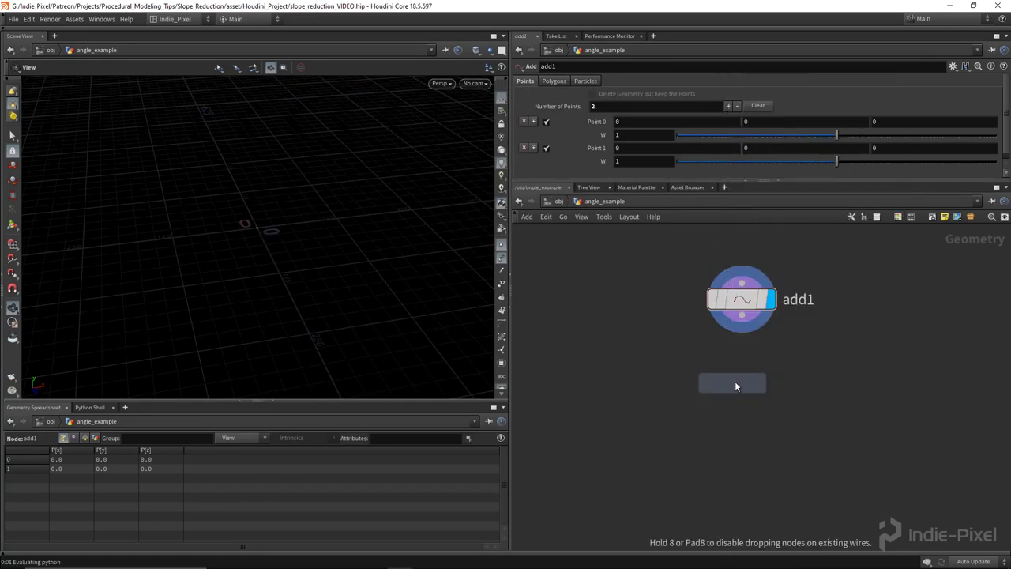
{"action": "left_click", "coordinate": [738, 382]}
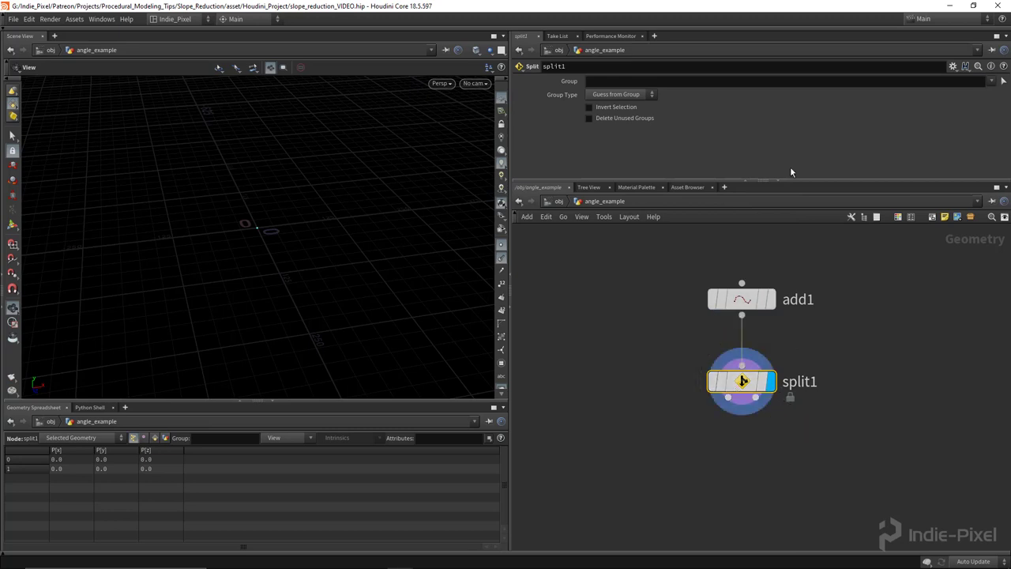
Set the Split node's group to 0 with Points as the group type.
{"action": "left_click", "coordinate": [755, 82]}
{"action": "type", "text": "0"}
{"action": "key", "text": "Return"}
{"action": "left_click", "coordinate": [624, 94]}
{"action": "left_click", "coordinate": [612, 135]}
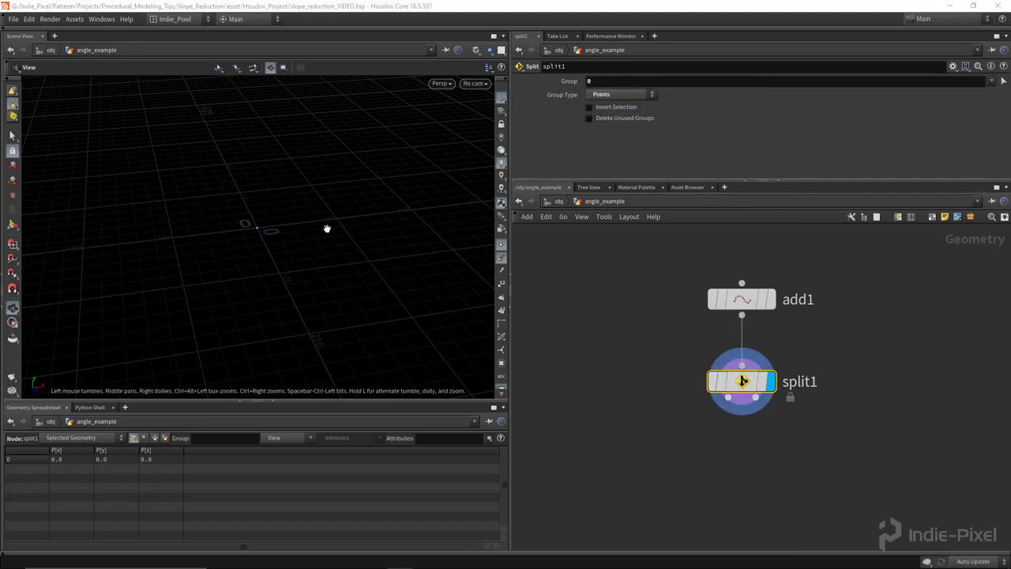
Place an Attribute Expression node below the Split node and wire the split's first output into its first input.
{"action": "key", "text": "Tab"}
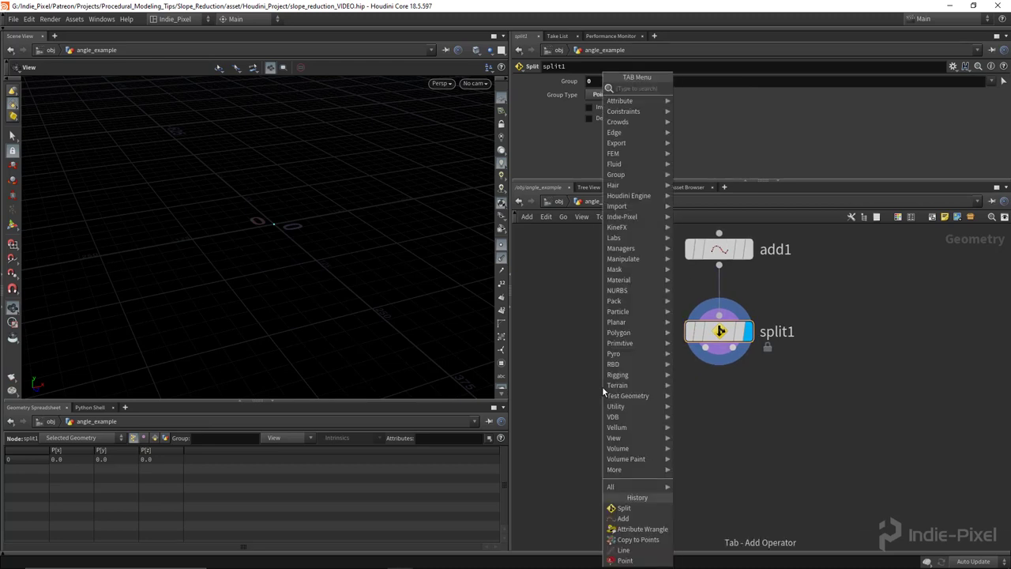
{"action": "type", "text": "attribexp"}
{"action": "key", "text": "Return"}
{"action": "left_click", "coordinate": [602, 386]}
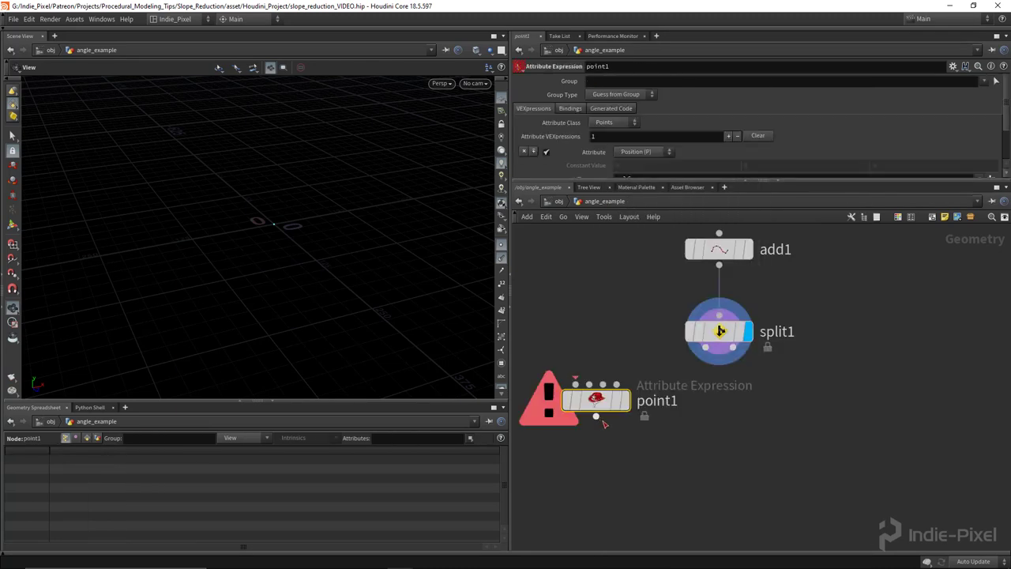
{"action": "left_click", "coordinate": [703, 349]}
{"action": "left_click", "coordinate": [576, 384]}
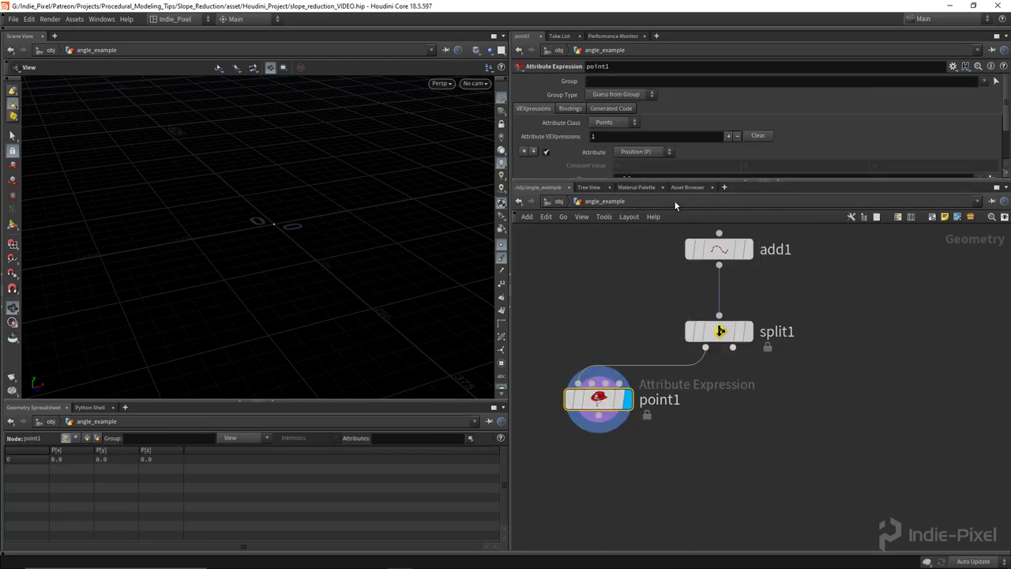
Set the Attribute Expression's attribute to Normal (N) with the VEXpression {0,0,1}.
{"action": "scroll", "coordinate": [682, 151], "scroll_direction": "down", "scroll_amount": 2}
{"action": "left_click", "coordinate": [644, 110]}
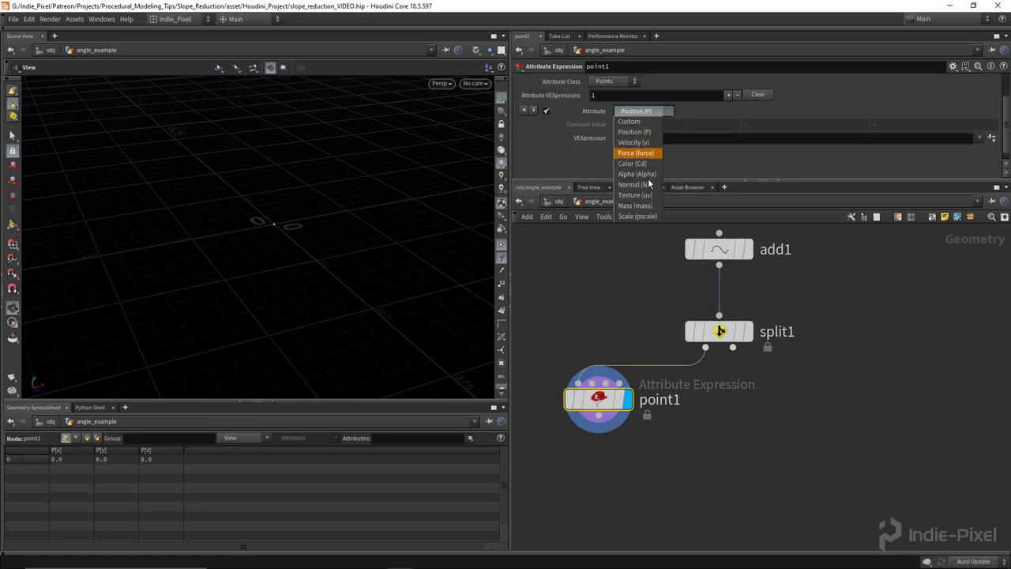
{"action": "left_click", "coordinate": [643, 184]}
{"action": "left_click", "coordinate": [648, 138]}
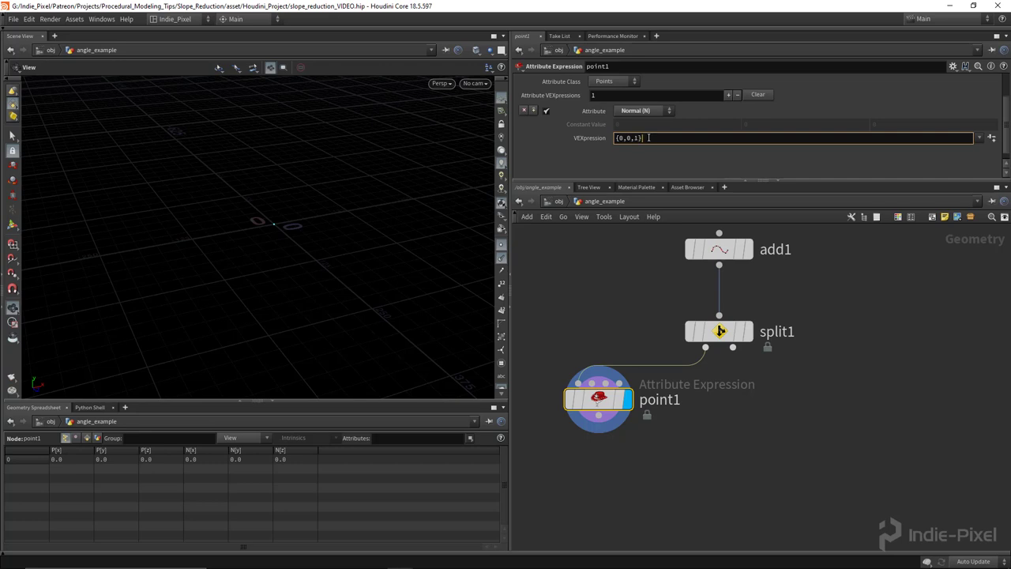
{"action": "key", "text": "Return"}
{"action": "key", "text": "f"}
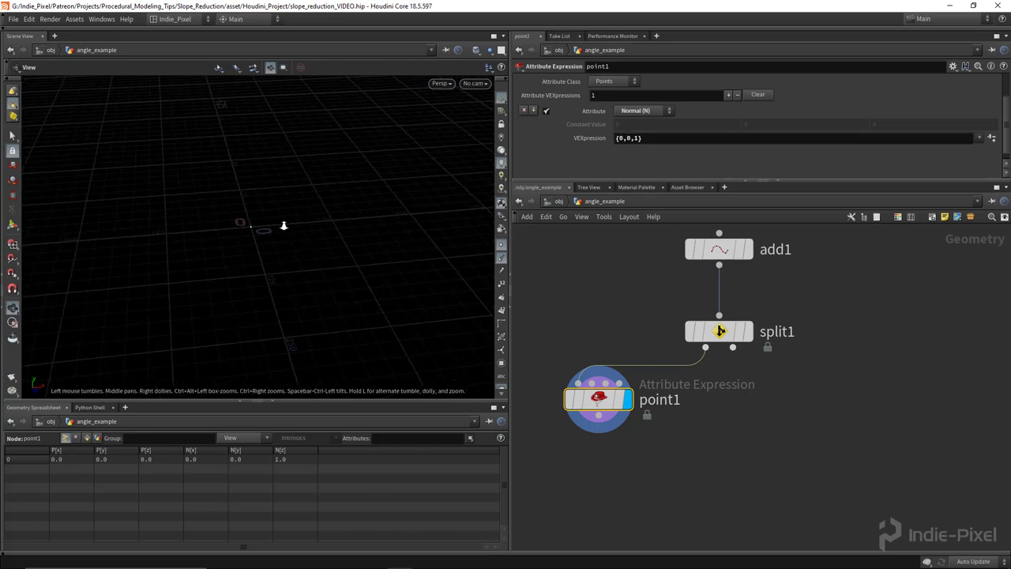
Duplicate the Attribute Expression node beside the original, fed by the Split node's second output.
{"action": "left_click_drag", "start_coordinate": [290, 258], "coordinate": [187, 264]}
{"action": "middle_click_drag", "start_coordinate": [678, 405], "coordinate": [654, 381]}
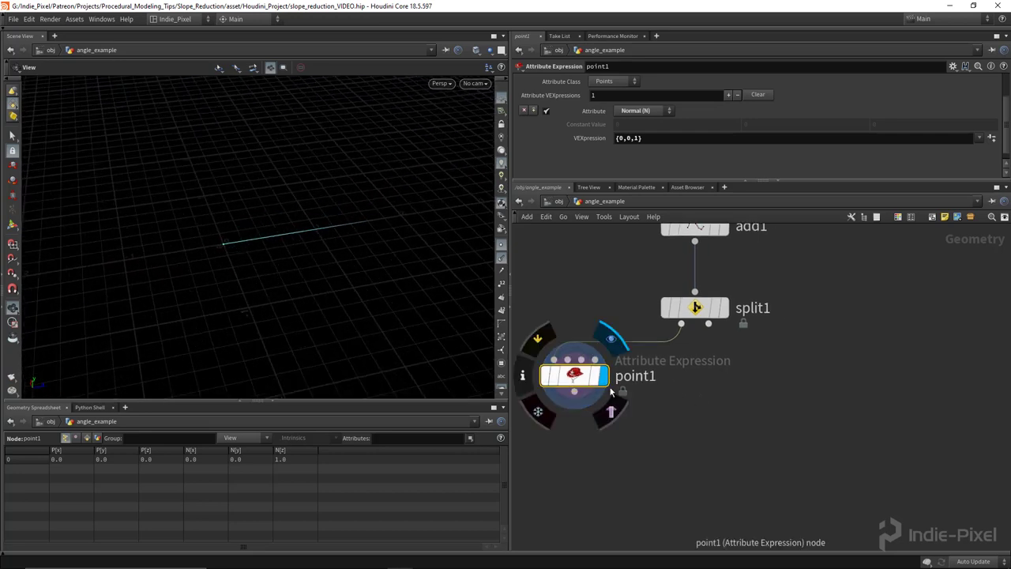
{"action": "left_click_drag", "start_coordinate": [581, 378], "coordinate": [821, 380], "text": "alt"}
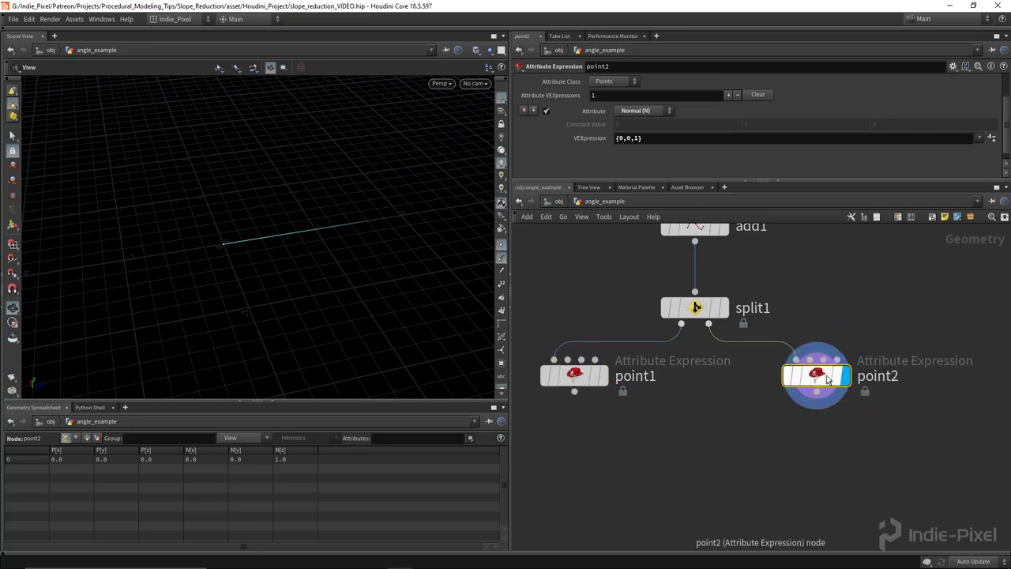
Attach an Attribute Wrangle below point2, display its result, and enlarge the parameter area for its code.
{"action": "middle_click_drag", "start_coordinate": [842, 444], "coordinate": [778, 379]}
{"action": "key", "text": "Tab"}
{"action": "type", "text": "wra"}
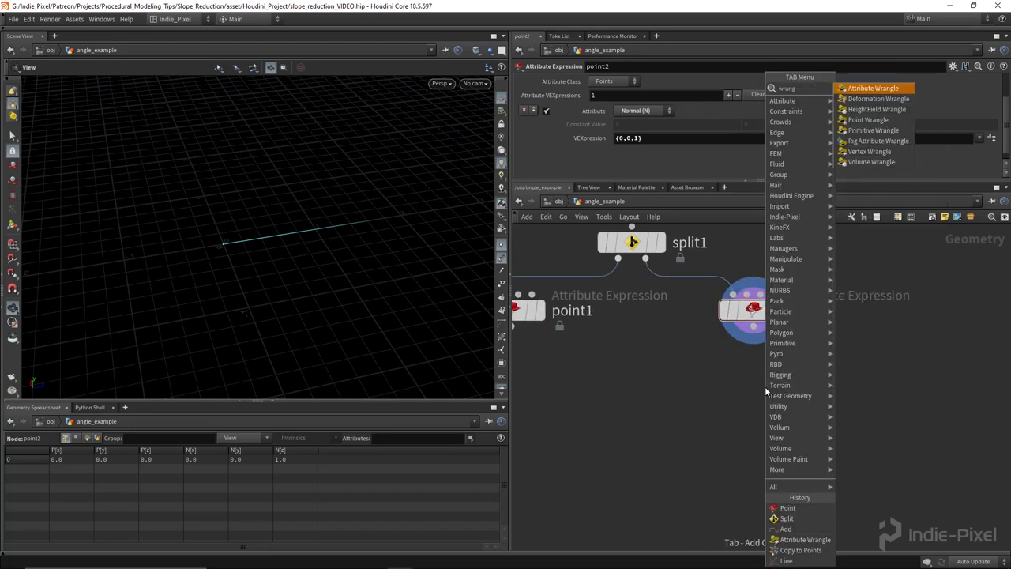
{"action": "key", "text": "Return"}
{"action": "left_click", "coordinate": [755, 404]}
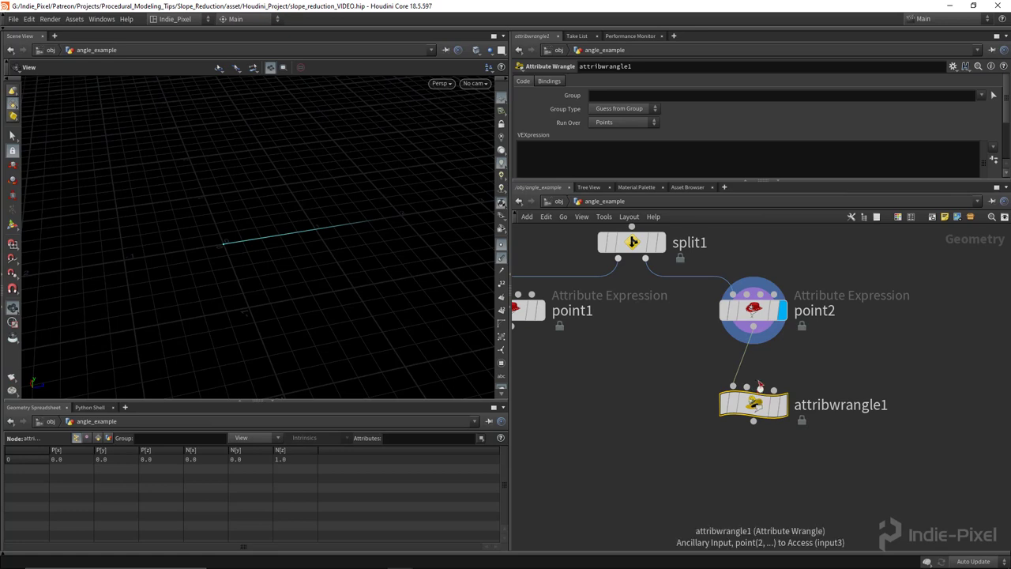
{"action": "left_click", "coordinate": [783, 404]}
{"action": "left_click_drag", "start_coordinate": [754, 404], "coordinate": [755, 385]}
{"action": "left_click_drag", "start_coordinate": [833, 187], "coordinate": [833, 263]}
Show the point1 Attribute Expression node as a template in the viewport.
{"action": "left_click_drag", "start_coordinate": [329, 262], "coordinate": [311, 260]}
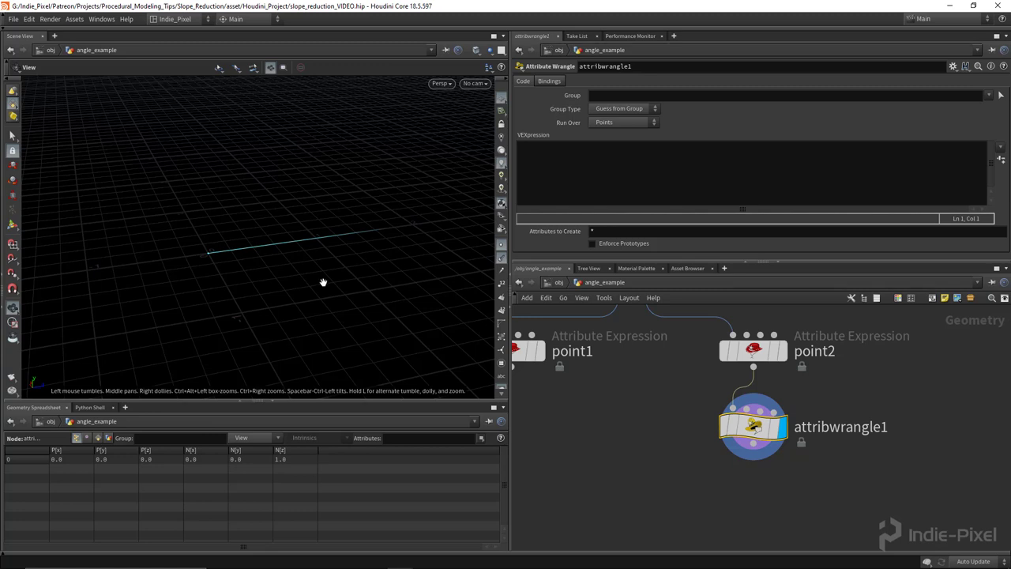
{"action": "middle_click_drag", "start_coordinate": [588, 418], "coordinate": [621, 426]}
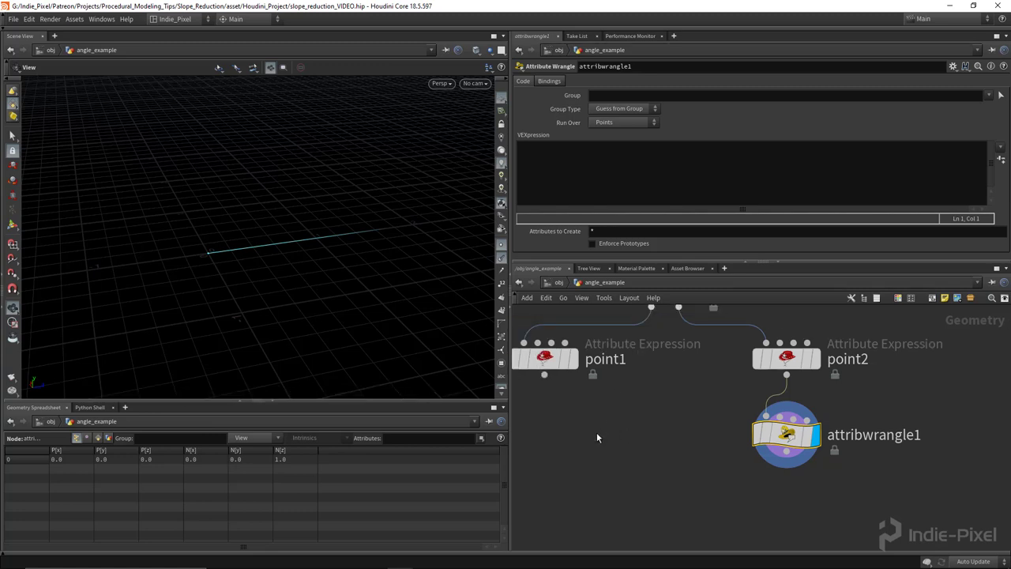
{"action": "left_click", "coordinate": [566, 365]}
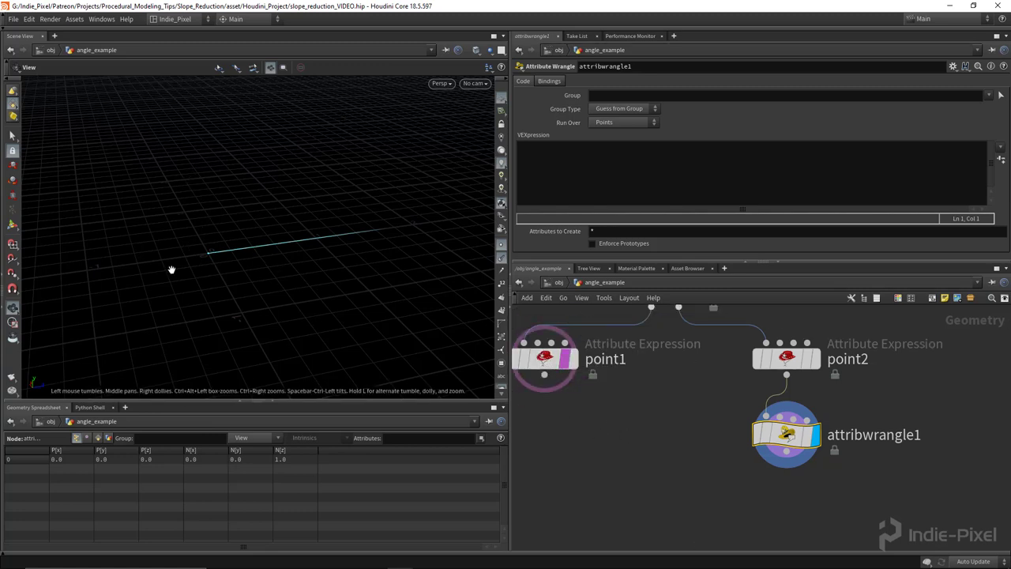
{"action": "left_click_drag", "start_coordinate": [171, 270], "coordinate": [201, 255]}
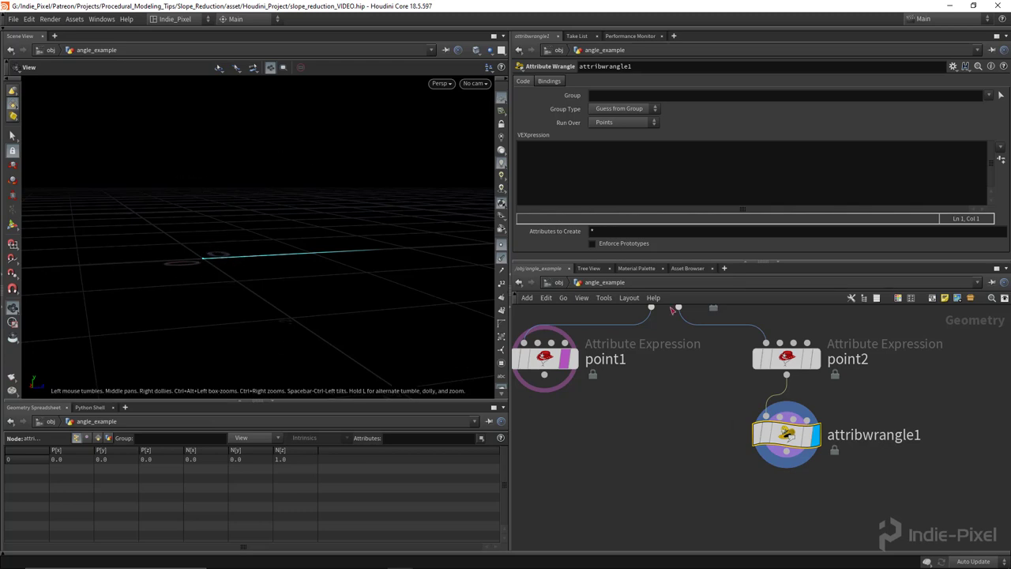
Start the wrangle's VEX code with the line float angle = chf("angle");.
{"action": "middle_click_drag", "start_coordinate": [793, 501], "coordinate": [782, 476]}
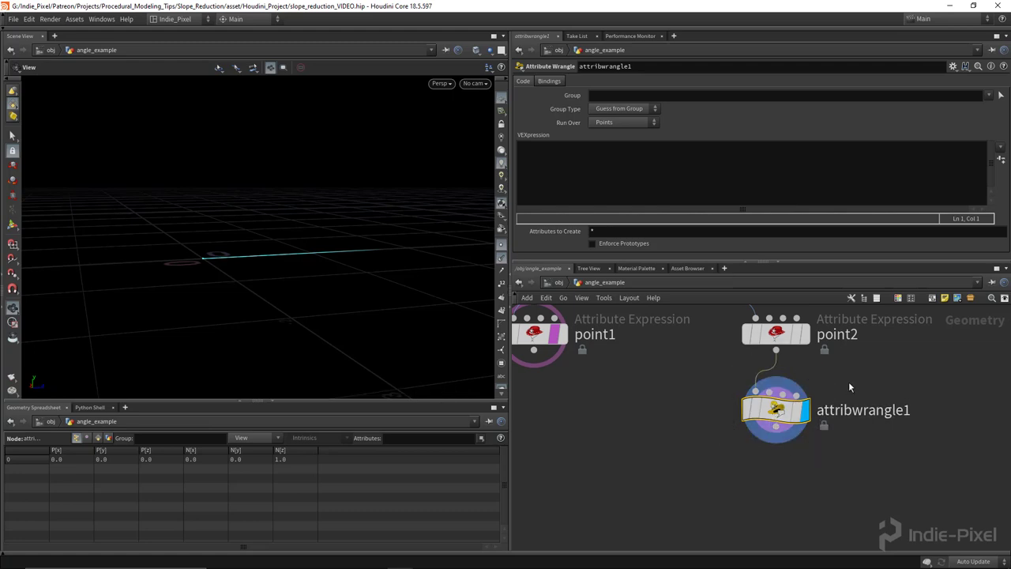
{"action": "middle_click_drag", "start_coordinate": [789, 418], "coordinate": [784, 433]}
{"action": "mouse_move", "coordinate": [766, 429]}
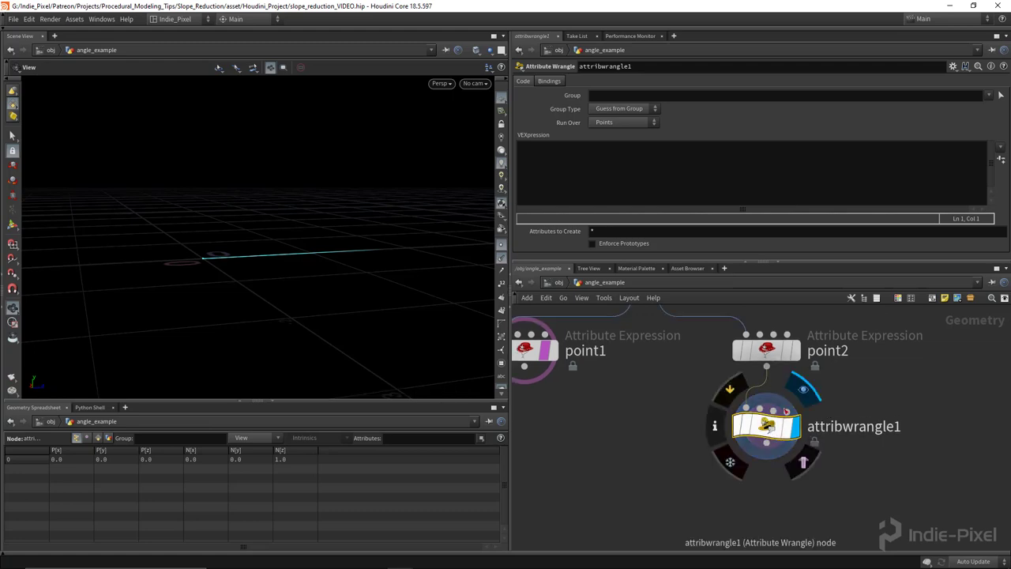
{"action": "left_click", "coordinate": [605, 160]}
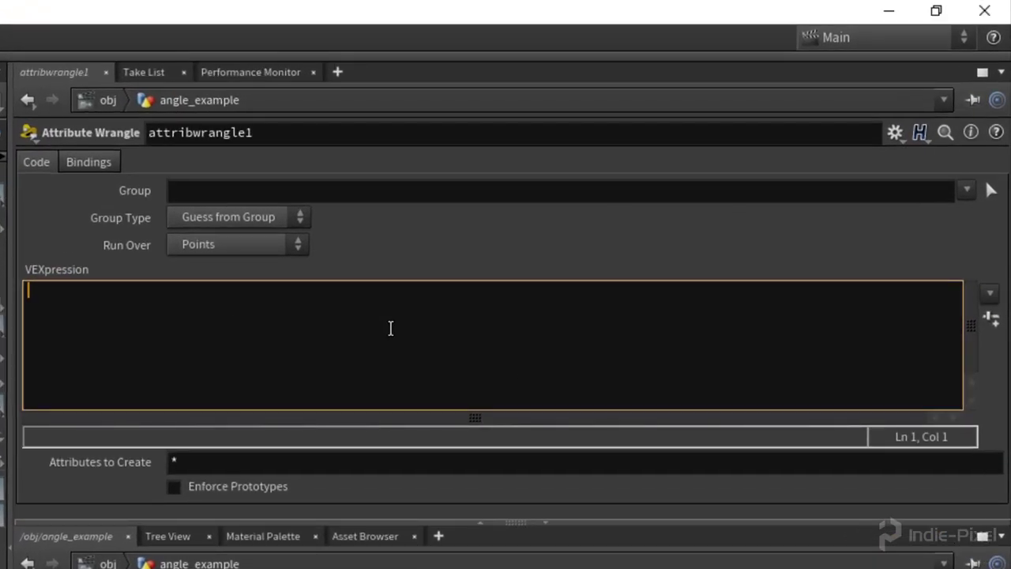
{"action": "type", "text": "float angle = chf()"}
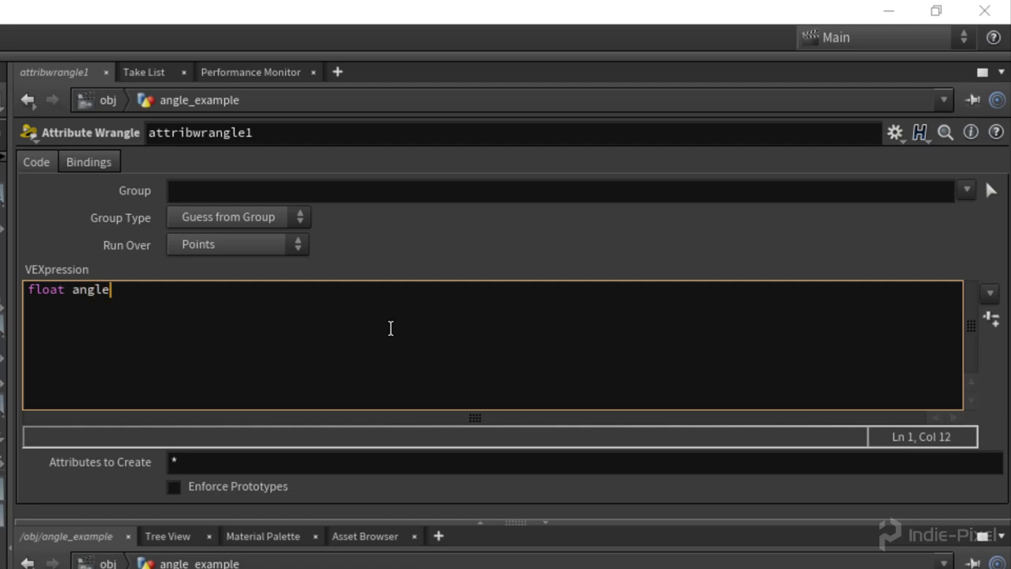
{"action": "key", "text": "Left"}
{"action": "key", "text": "Left"}
{"action": "type", "text": "\"\""}
{"action": "key", "text": "Left"}
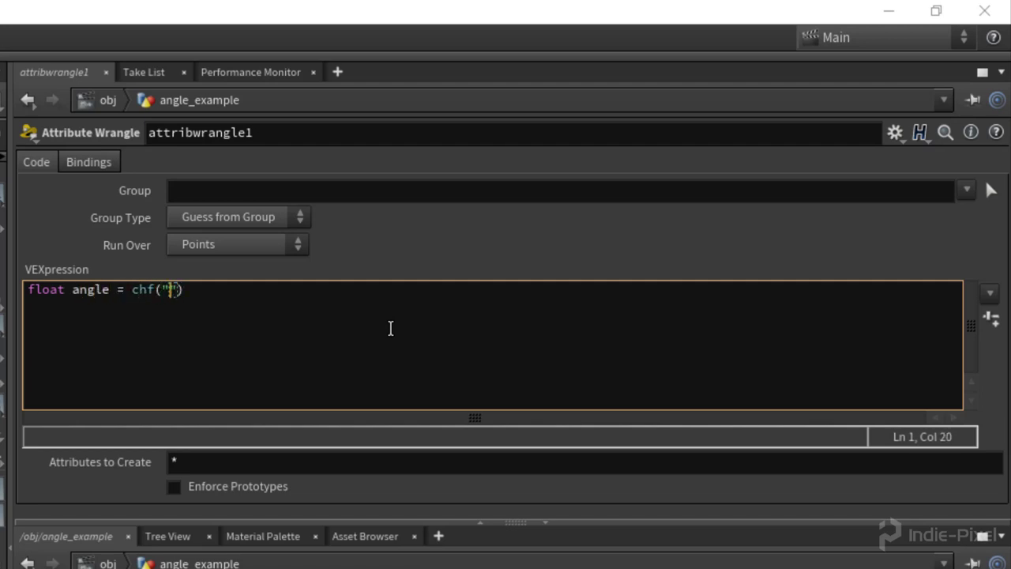
{"action": "type", "text": "angle"}
{"action": "key", "text": "Right"}
{"action": "key", "text": "Right"}
{"action": "type", "text": ";"}
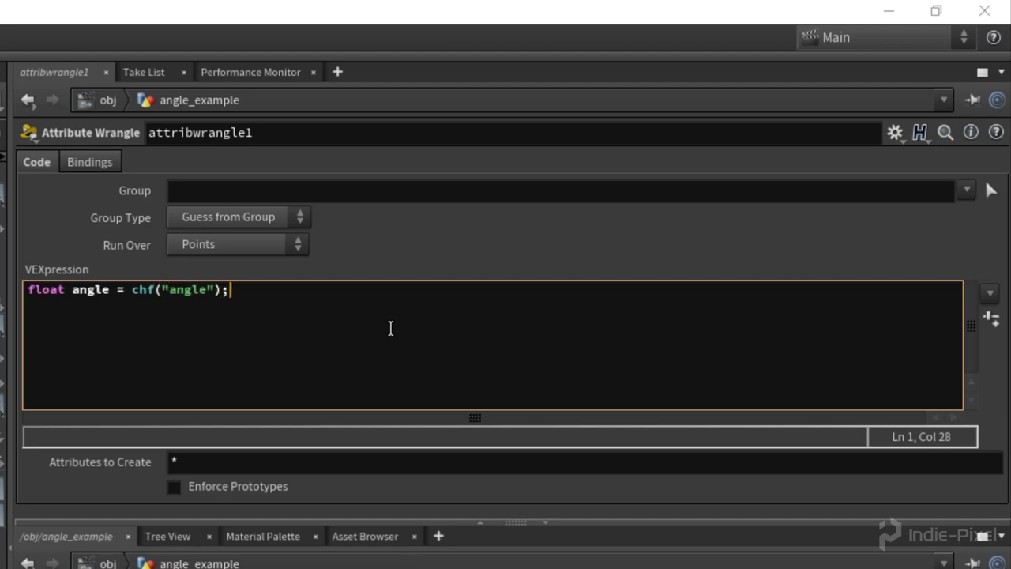
Add a second VEX line declaring a matrix variable rot initialised with ident();.
{"action": "key", "text": "Return"}
{"action": "type", "text": "matrix3"}
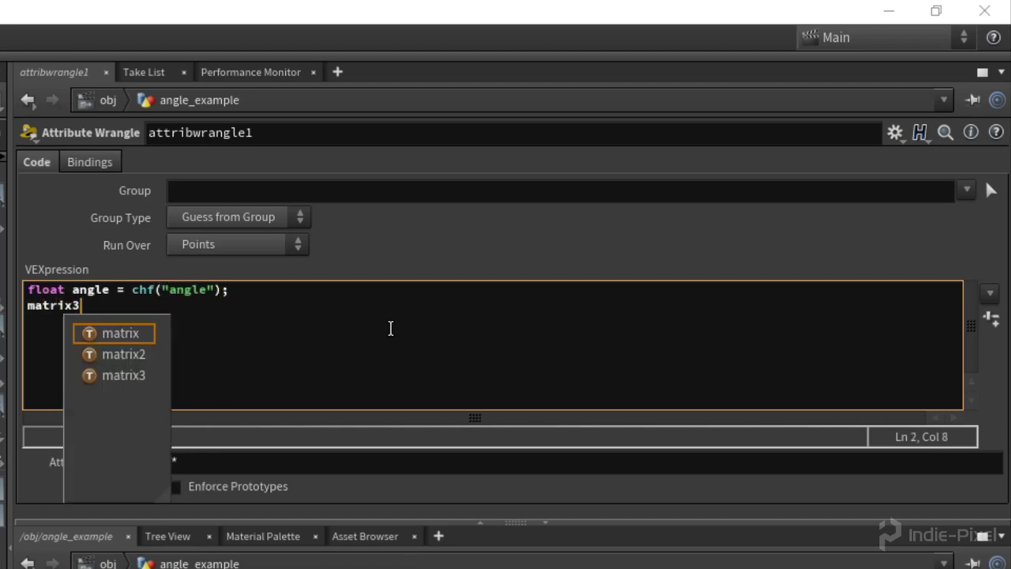
{"action": "key", "text": "Escape"}
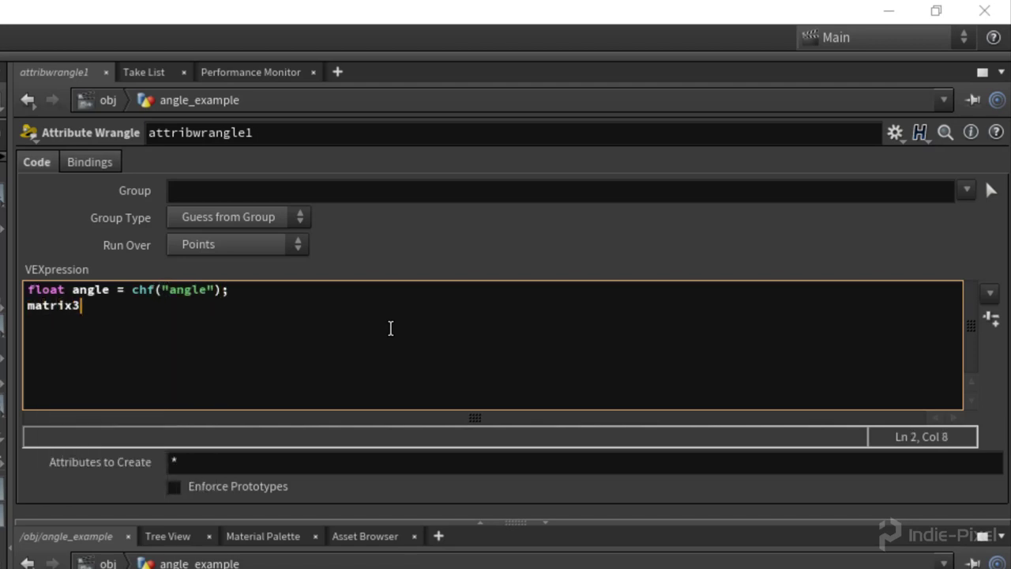
{"action": "type", "text": "3 "}
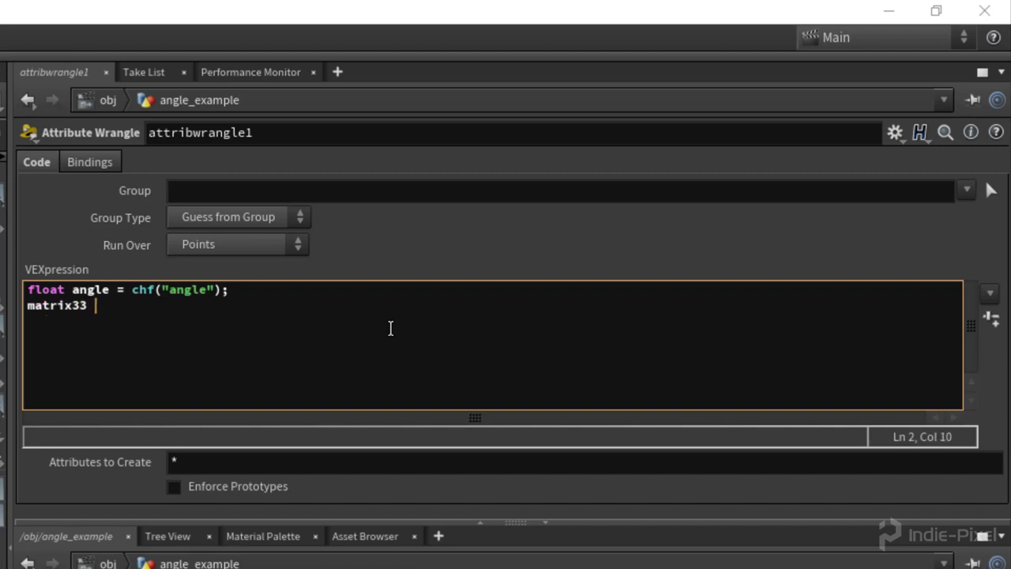
{"action": "type", "text": "rot = iden"}
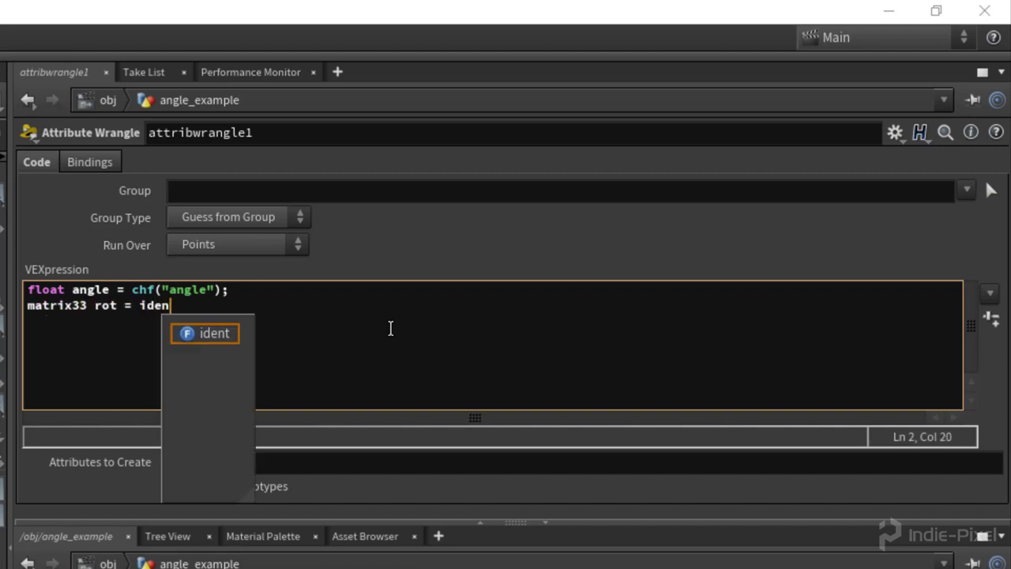
{"action": "type", "text": "t();"}
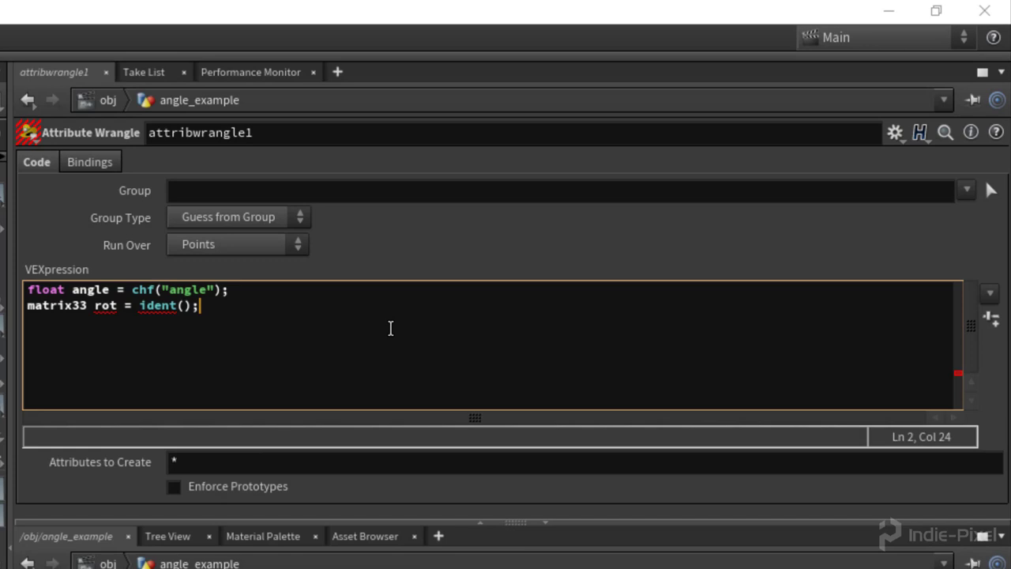
Correct the type of the rot variable to matrix3.
{"action": "key", "text": "Left"}
{"action": "key", "text": "Left"}
{"action": "key", "text": "Left"}
{"action": "key", "text": "Left"}
{"action": "key", "text": "Left"}
{"action": "key", "text": "Left"}
{"action": "key", "text": "Left"}
{"action": "key", "text": "Left"}
{"action": "key", "text": "Left"}
{"action": "key", "text": "Left"}
{"action": "key", "text": "Left"}
{"action": "key", "text": "Left"}
{"action": "key", "text": "Left"}
{"action": "key", "text": "Left"}
{"action": "key", "text": "Left"}
{"action": "key", "text": "BackSpace"}
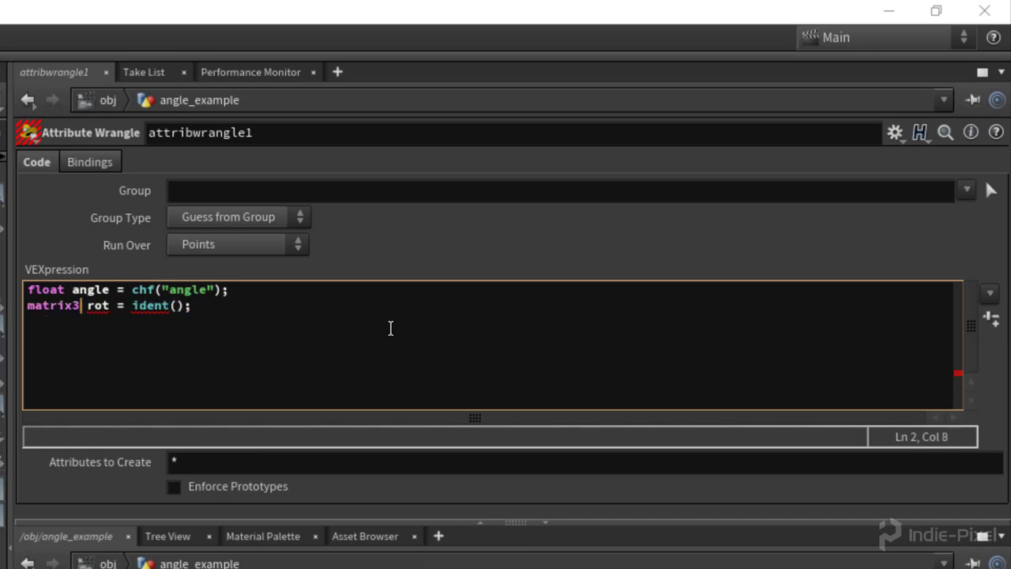
{"action": "key", "text": "End"}
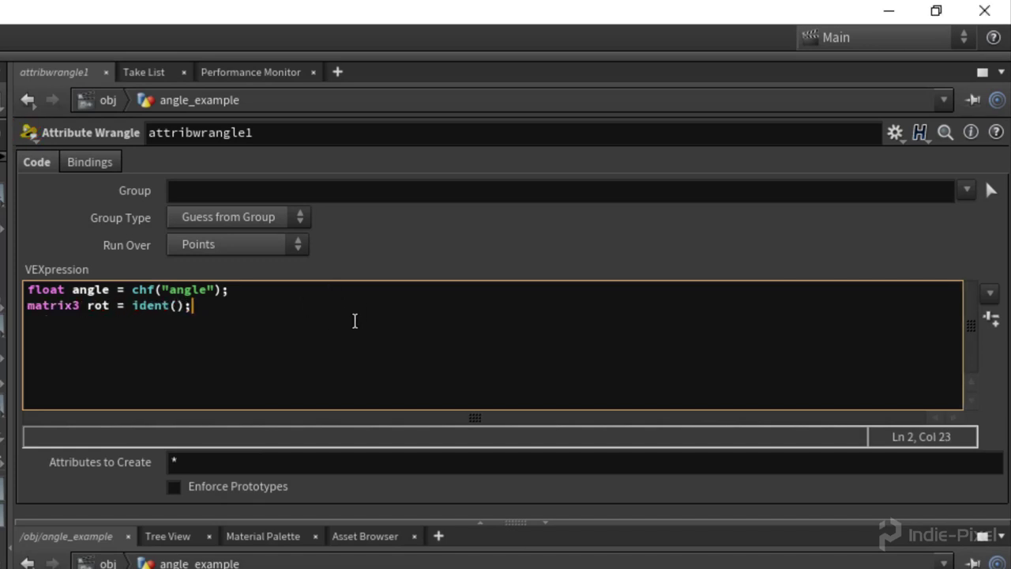
After a blank line, add the VEX statement rotate(rot, -angle, {1,0,0});.
{"action": "key", "text": "Return"}
{"action": "type", "text": "rotate()"}
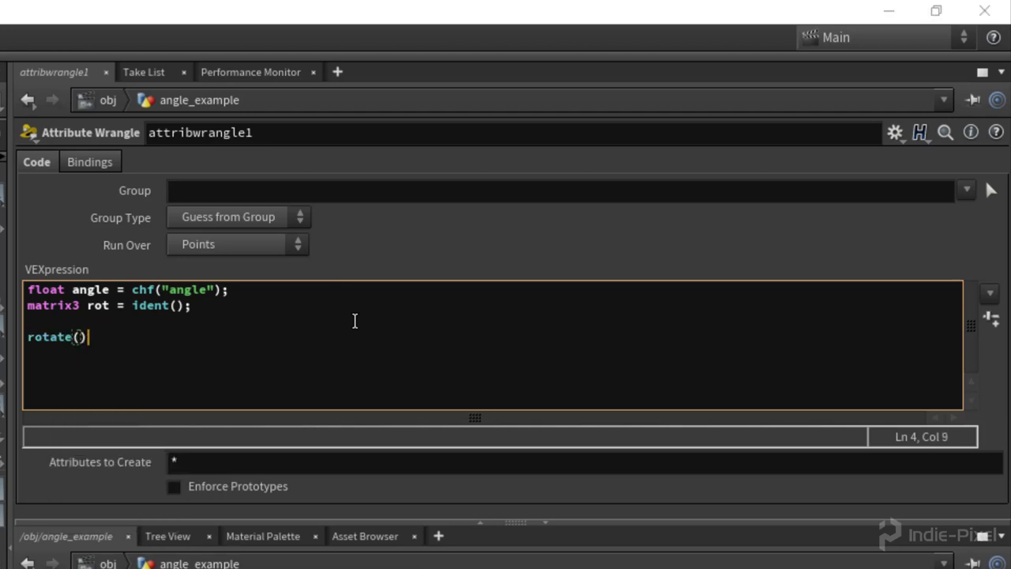
{"action": "key", "text": "Left"}
{"action": "type", "text": "rot, "}
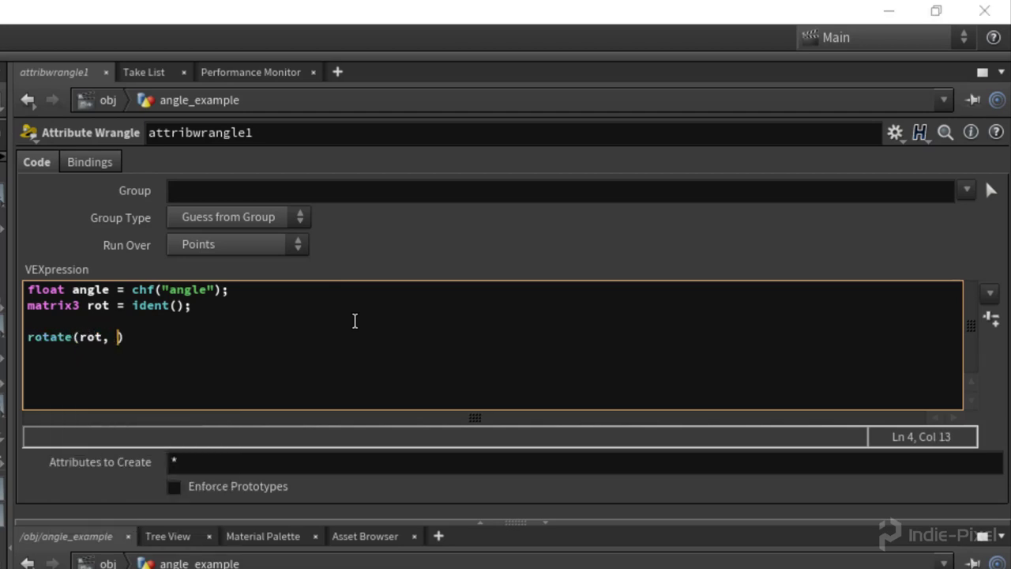
{"action": "type", "text": "-angle, "}
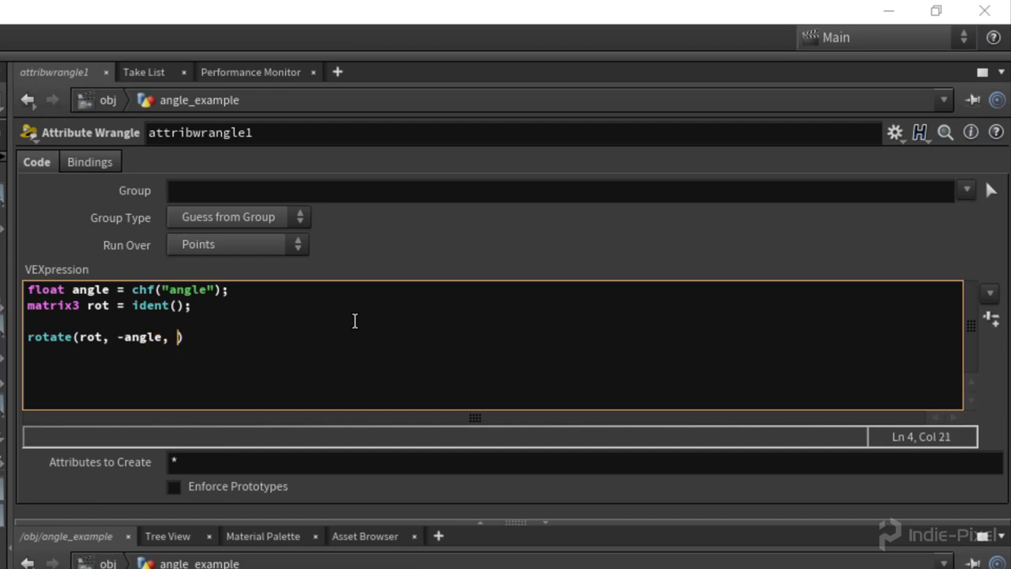
{"action": "type", "text": "{}"}
{"action": "type", "text": "1,0,0}"}
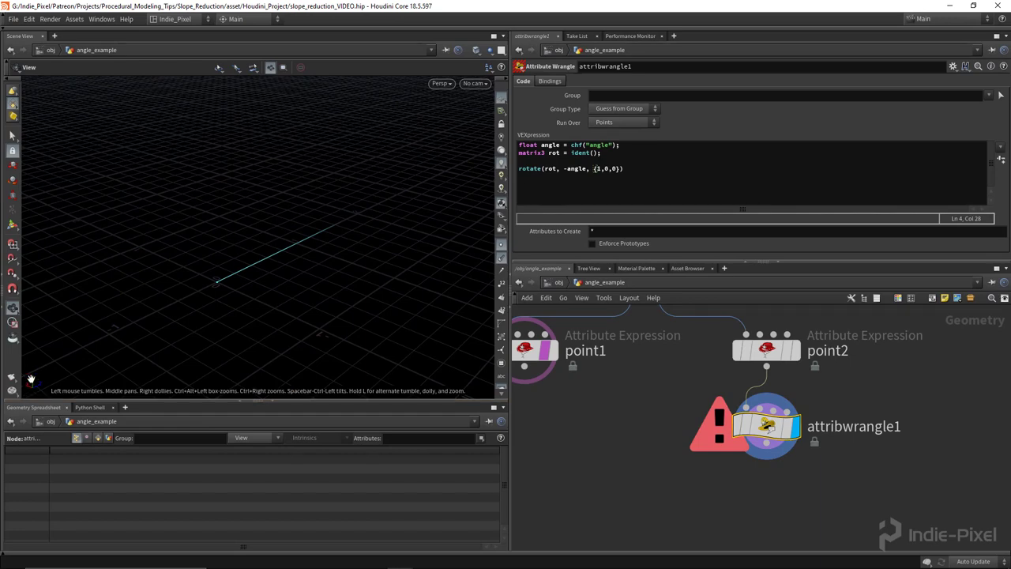
{"action": "left_click", "coordinate": [644, 169]}
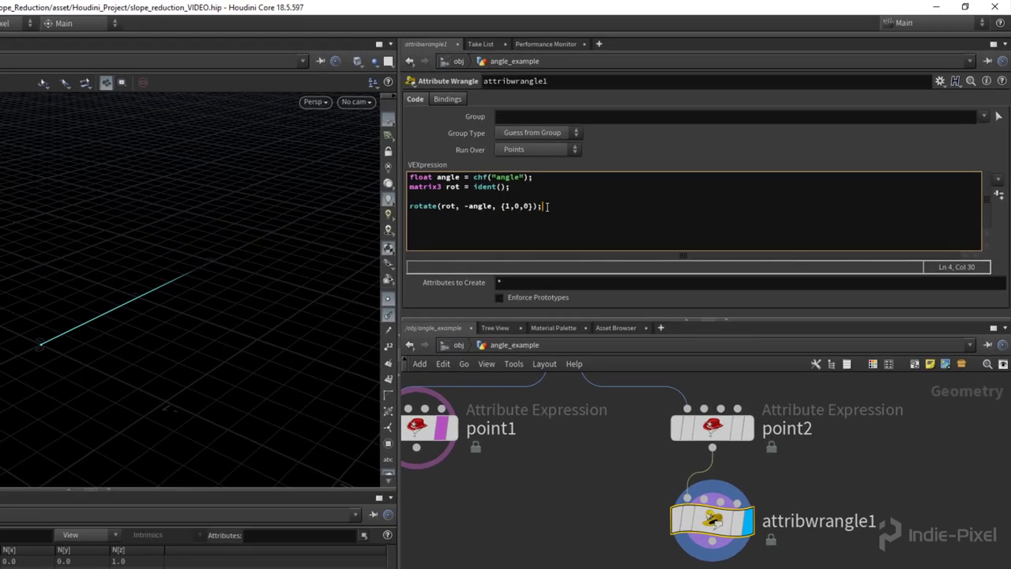
Add the VEX line @N *= rot; below the rotate statement to apply the rotation to the normal.
{"action": "key", "text": "Return"}
{"action": "type", "text": "@N"}
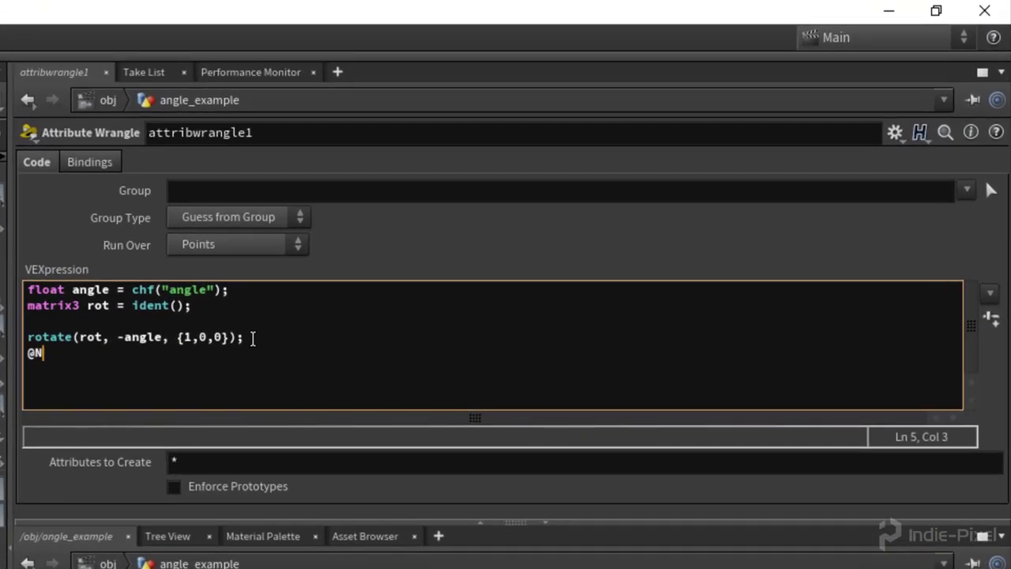
{"action": "type", "text": " ="}
{"action": "key", "text": "BackSpace"}
{"action": "type", "text": "*= rot()"}
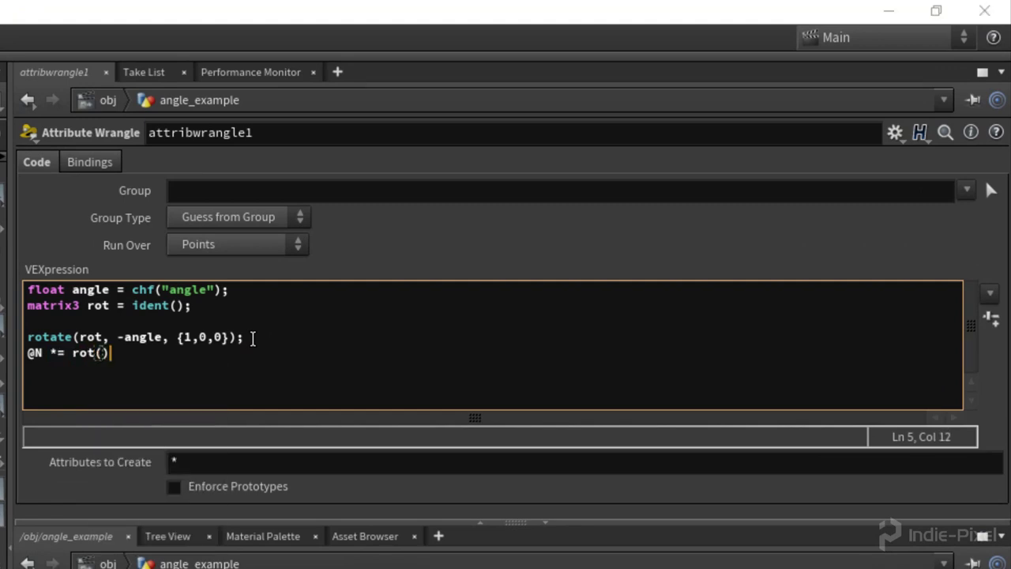
{"action": "key", "text": "BackSpace"}
{"action": "key", "text": "BackSpace"}
{"action": "type", "text": ";"}
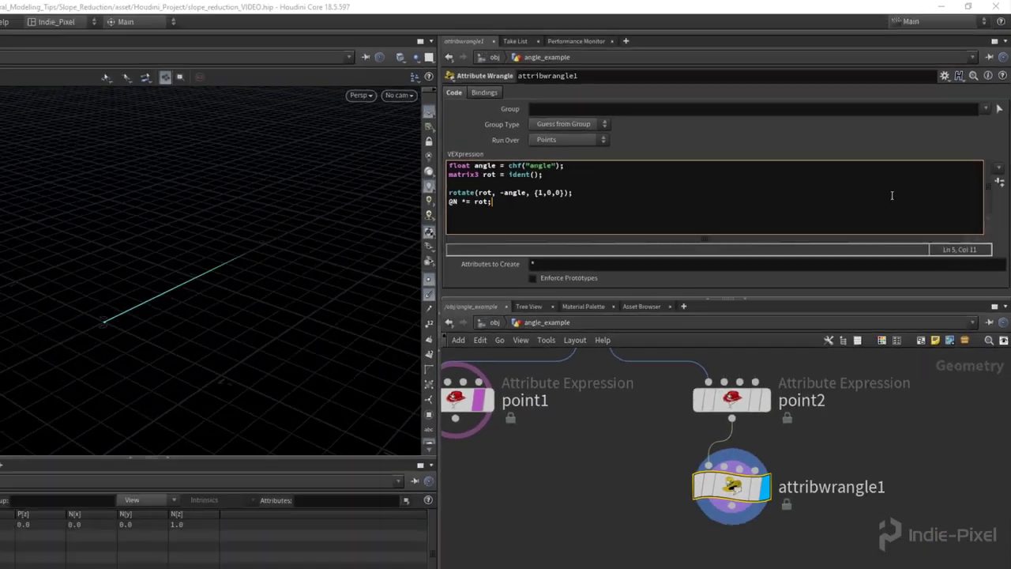
Generate the wrangle's Angle parameter from the chf reference and set it to 22.
{"action": "left_click", "coordinate": [999, 181]}
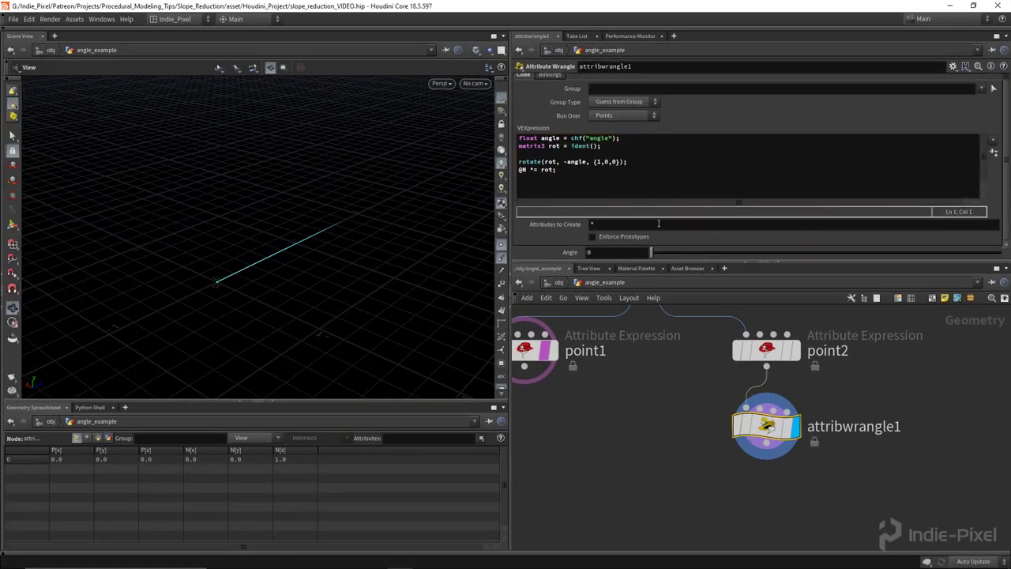
{"action": "middle_click_drag", "start_coordinate": [617, 251], "coordinate": [727, 225]}
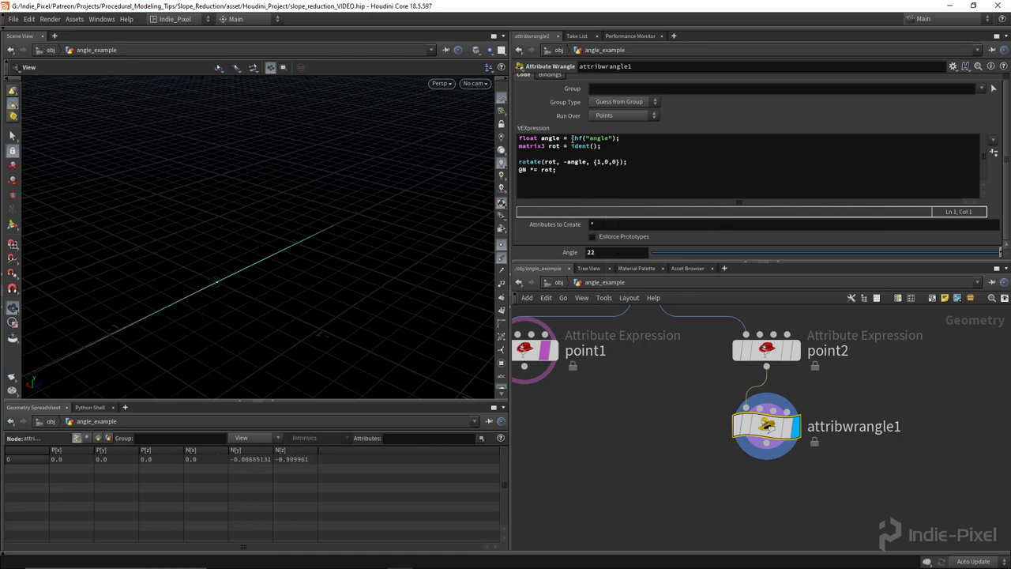
Wrap chf("angle") in radians() so the first VEX line reads float angle = radians(chf("angle"));.
{"action": "left_click", "coordinate": [570, 138]}
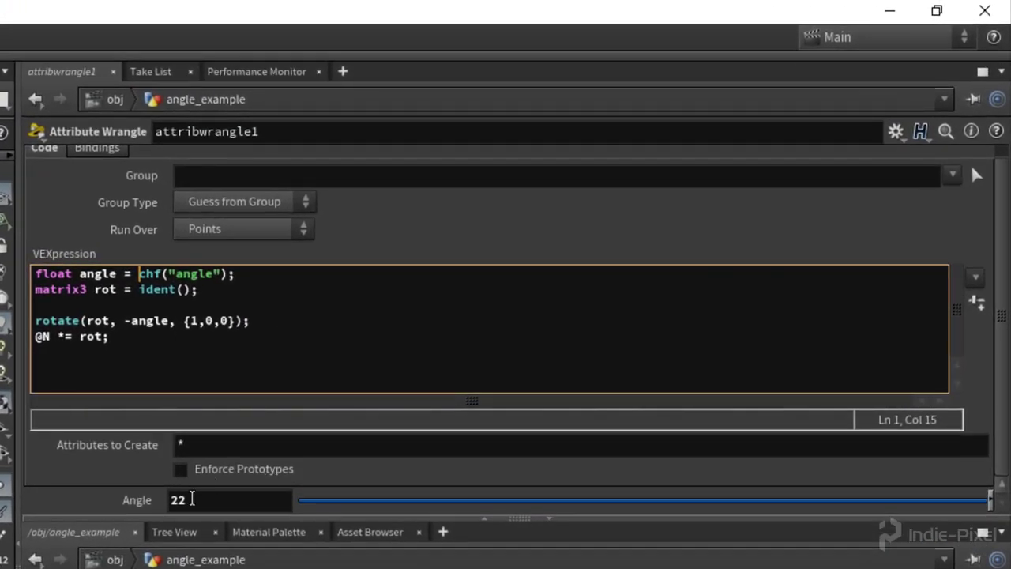
{"action": "left_click", "coordinate": [191, 499]}
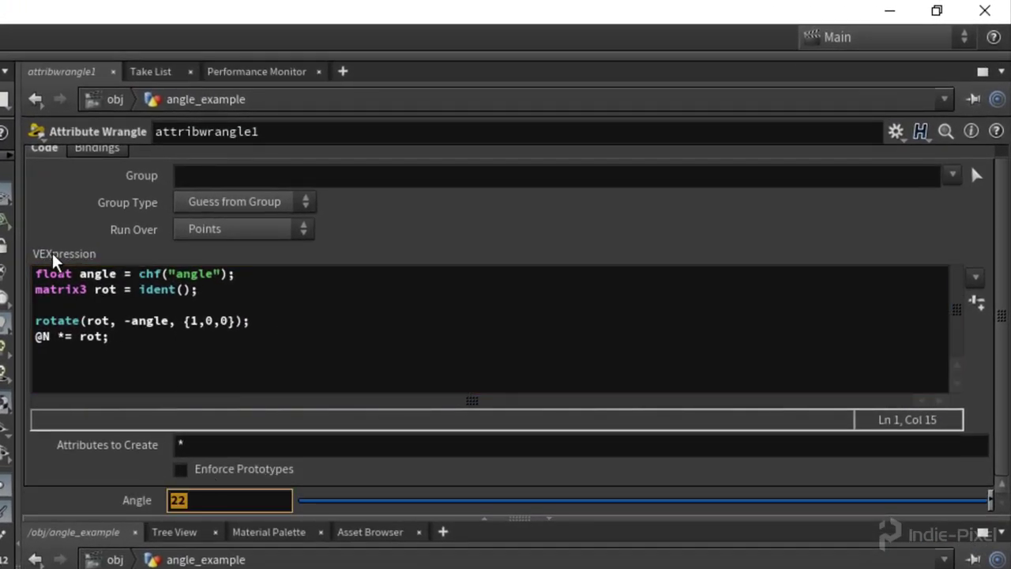
{"action": "left_click", "coordinate": [136, 273]}
{"action": "mouse_move", "coordinate": [164, 277]}
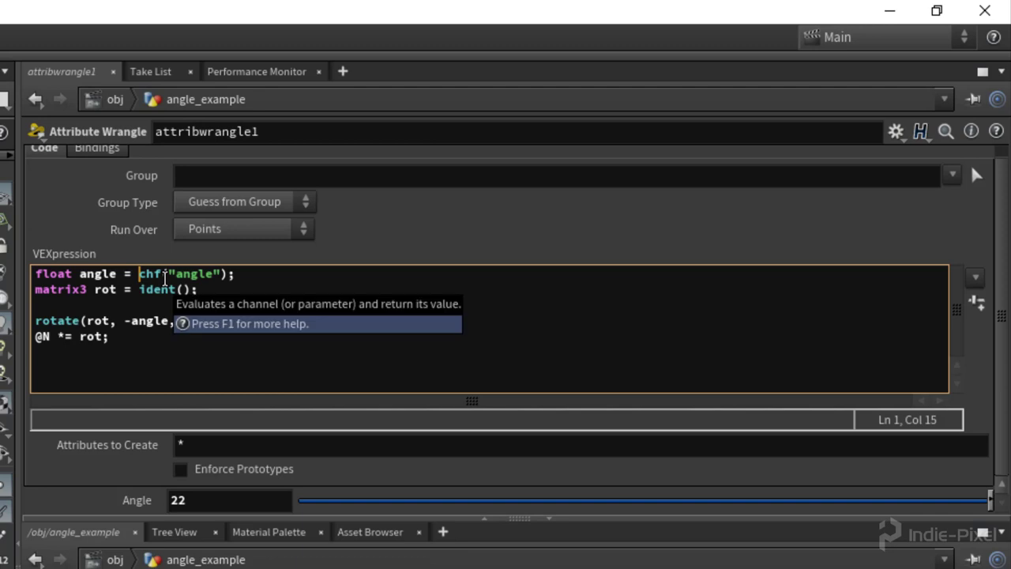
{"action": "type", "text": "radians("}
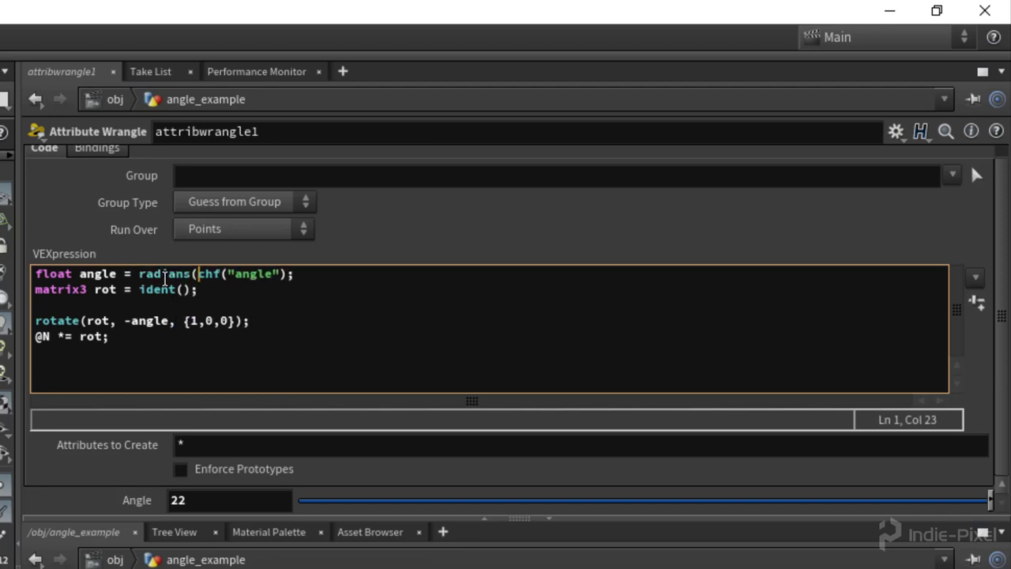
{"action": "key", "text": "Right"}
{"action": "key", "text": "Right"}
{"action": "key", "text": "Right"}
{"action": "key", "text": "Right"}
{"action": "key", "text": "Right"}
{"action": "key", "text": "Right"}
{"action": "key", "text": "Right"}
{"action": "key", "text": "Right"}
{"action": "key", "text": "Right"}
{"action": "key", "text": "Right"}
{"action": "key", "text": "Right"}
{"action": "key", "text": "Right"}
{"action": "type", "text": ")"}
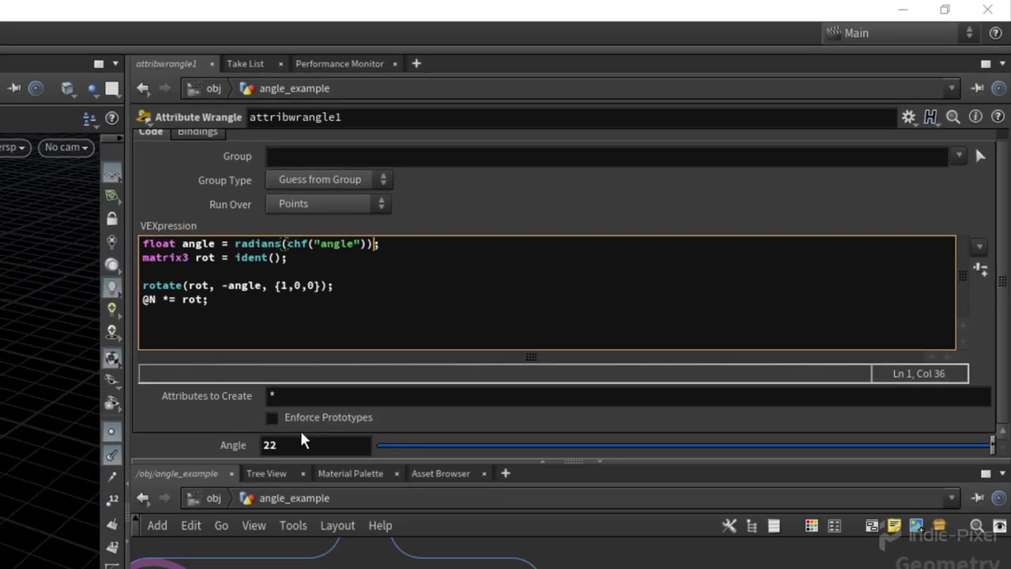
Test the normal's rotation by varying the Angle parameter, ending at 49.
{"action": "middle_click_drag", "start_coordinate": [203, 504], "coordinate": [308, 474]}
{"action": "middle_click_drag", "start_coordinate": [655, 237], "coordinate": [553, 245]}
{"action": "left_click_drag", "start_coordinate": [370, 275], "coordinate": [264, 252]}
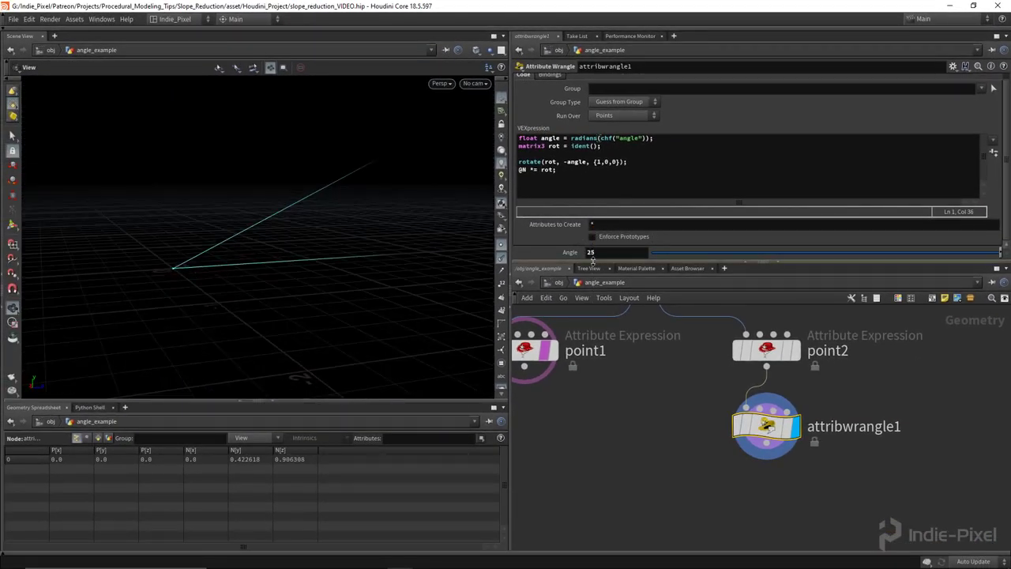
{"action": "middle_click_drag", "start_coordinate": [606, 254], "coordinate": [543, 264]}
{"action": "left_click_drag", "start_coordinate": [442, 296], "coordinate": [382, 298]}
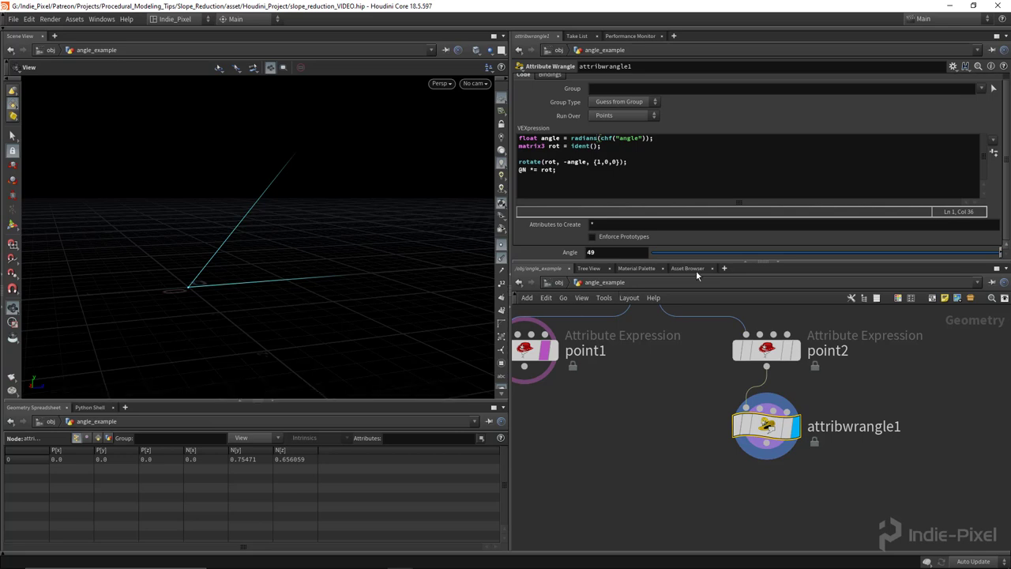
Give the network view more room and set the first wrangle's Angle to 50.
{"action": "left_click_drag", "start_coordinate": [799, 262], "coordinate": [799, 235]}
{"action": "scroll", "coordinate": [706, 449], "scroll_direction": "down", "scroll_amount": 3}
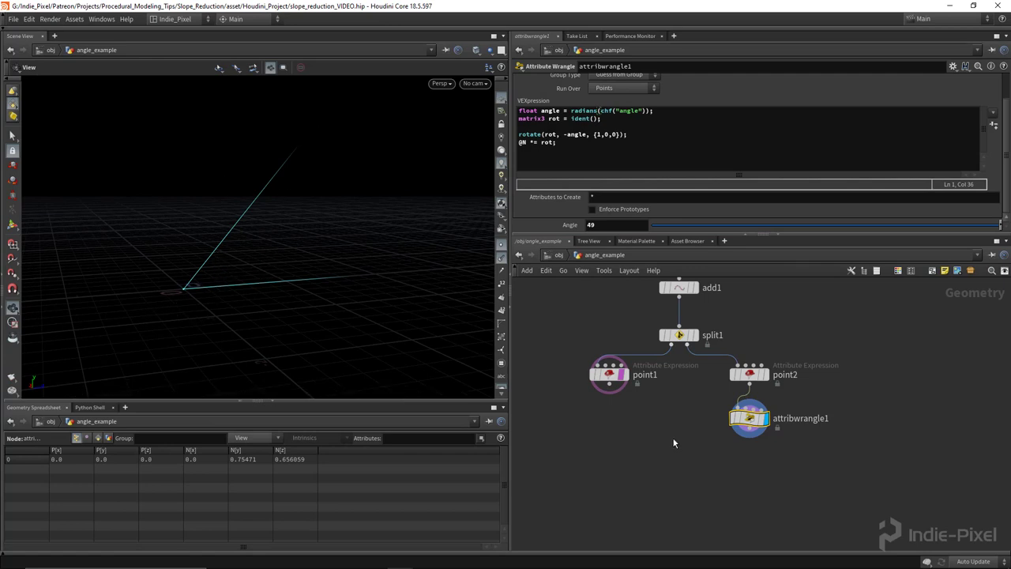
{"action": "left_click", "coordinate": [598, 226]}
{"action": "key", "text": "Return"}
{"action": "left_click_drag", "start_coordinate": [254, 270], "coordinate": [267, 267]}
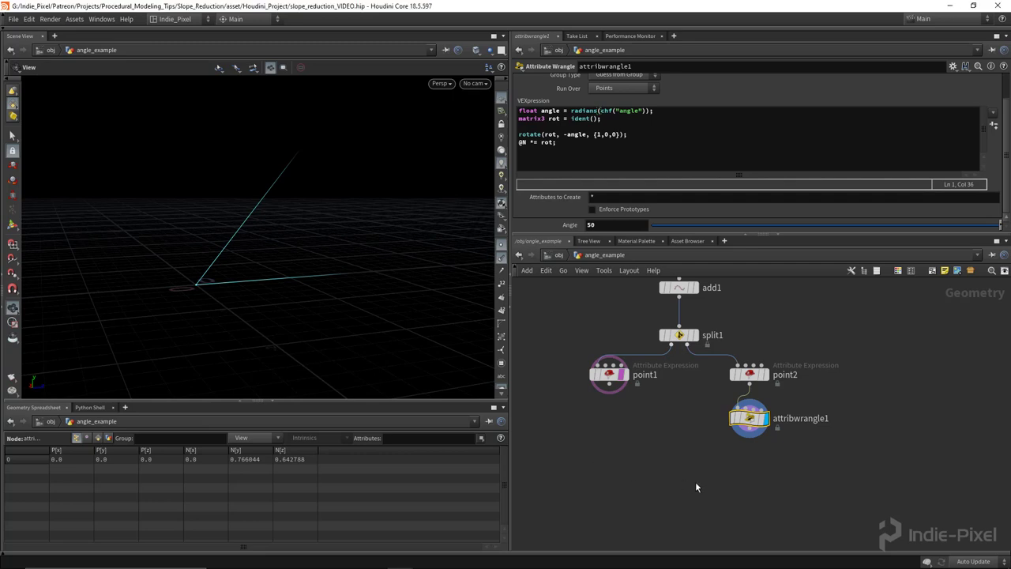
Add a second Attribute Wrangle below the two branches and connect point1 to its first input.
{"action": "middle_click_drag", "start_coordinate": [695, 481], "coordinate": [681, 459]}
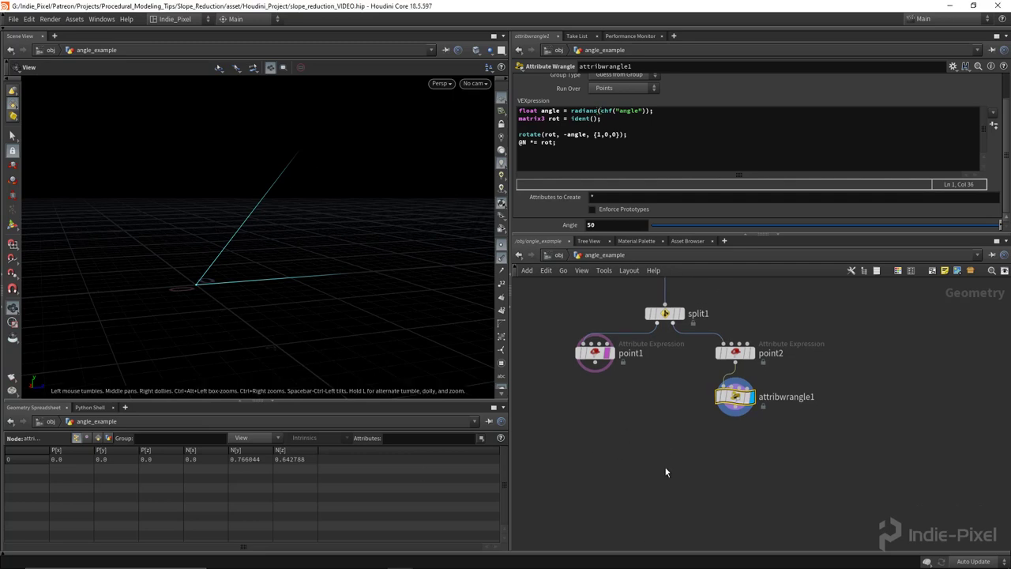
{"action": "key", "text": "Tab"}
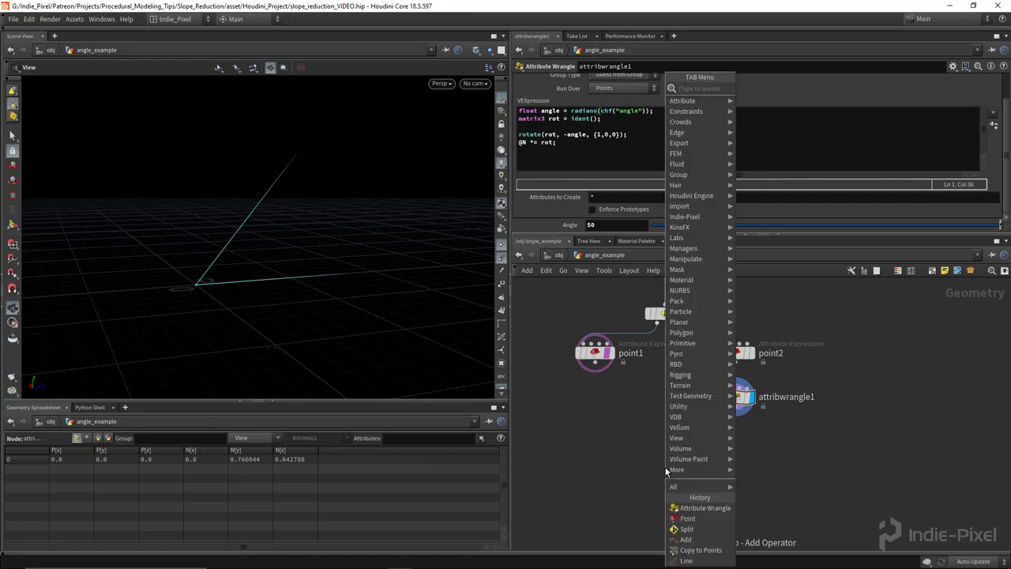
{"action": "type", "text": "attrib"}
{"action": "key", "text": "Return"}
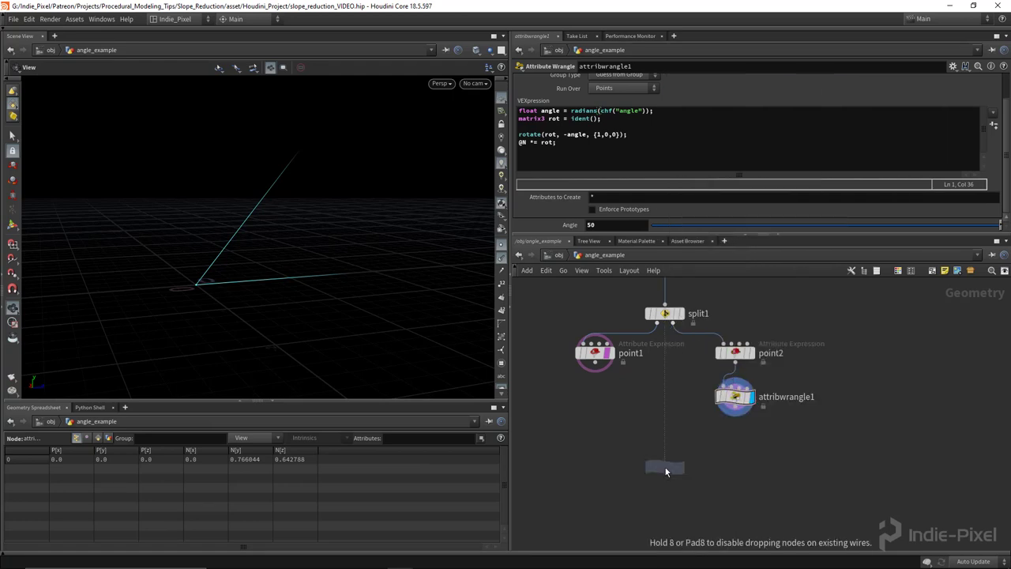
{"action": "left_click", "coordinate": [665, 470]}
{"action": "left_click", "coordinate": [594, 352]}
{"action": "left_click", "coordinate": [598, 366]}
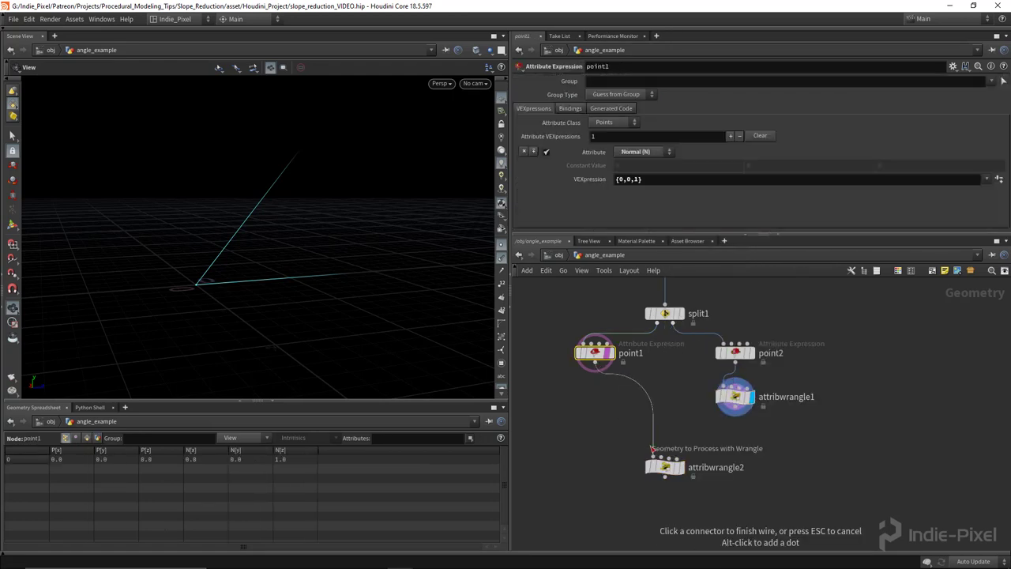
{"action": "left_click", "coordinate": [652, 448]}
Display point1 and attribwrangle1 in turn, connect attribwrangle1 to attribwrangle2's second input, and display attribwrangle2.
{"action": "left_click", "coordinate": [610, 352]}
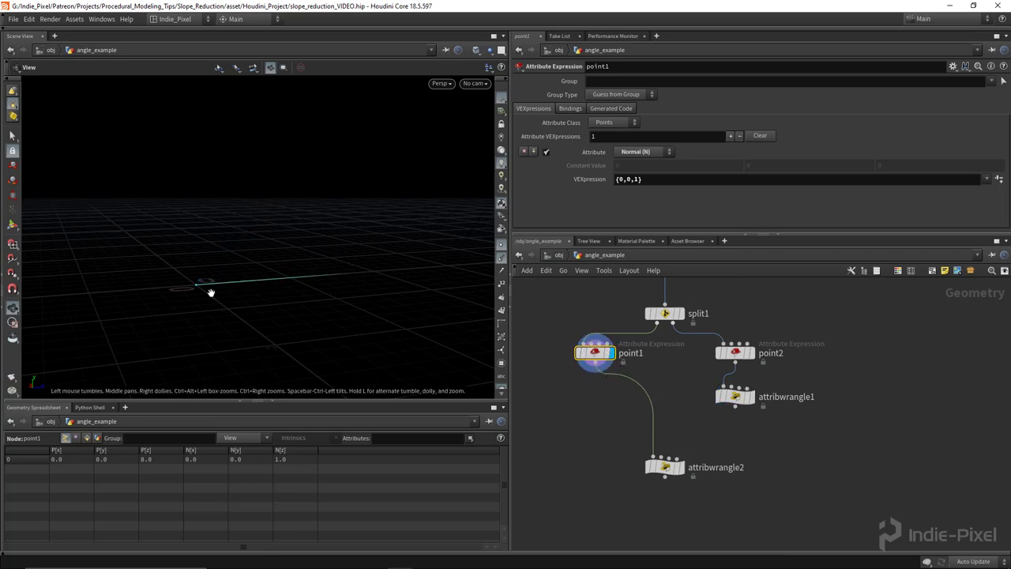
{"action": "left_click", "coordinate": [750, 398]}
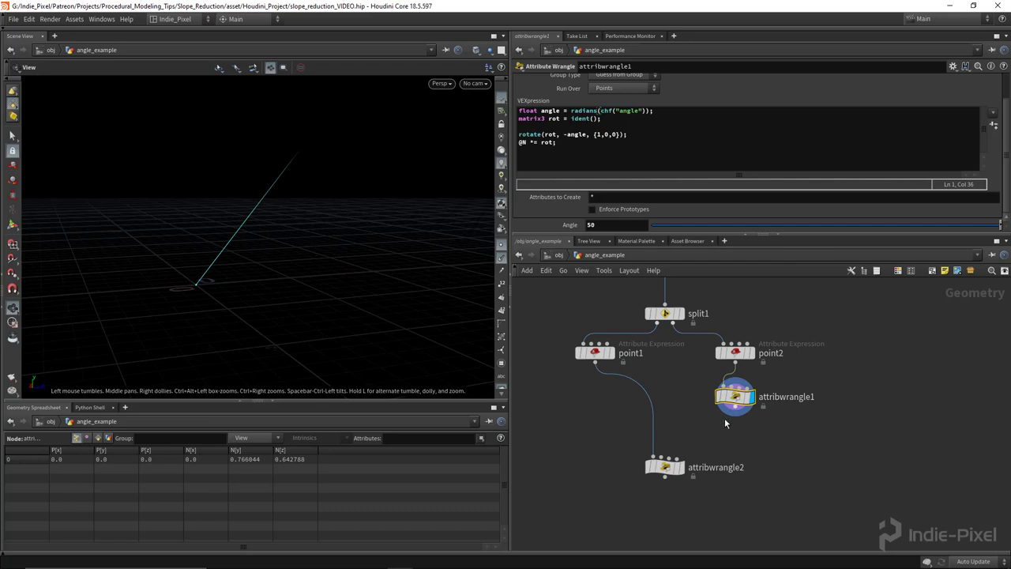
{"action": "left_click", "coordinate": [736, 407]}
{"action": "left_click", "coordinate": [671, 457]}
{"action": "left_click", "coordinate": [679, 467]}
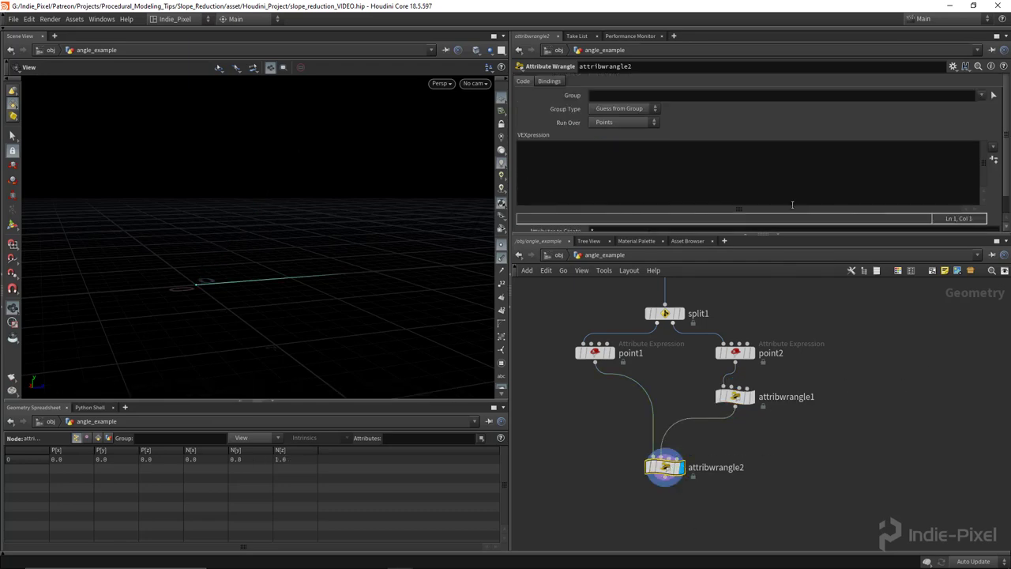
Start the second wrangle's VEX code with the line vector othernrm = point(1, "N", 0);.
{"action": "left_click_drag", "start_coordinate": [787, 234], "coordinate": [787, 271]}
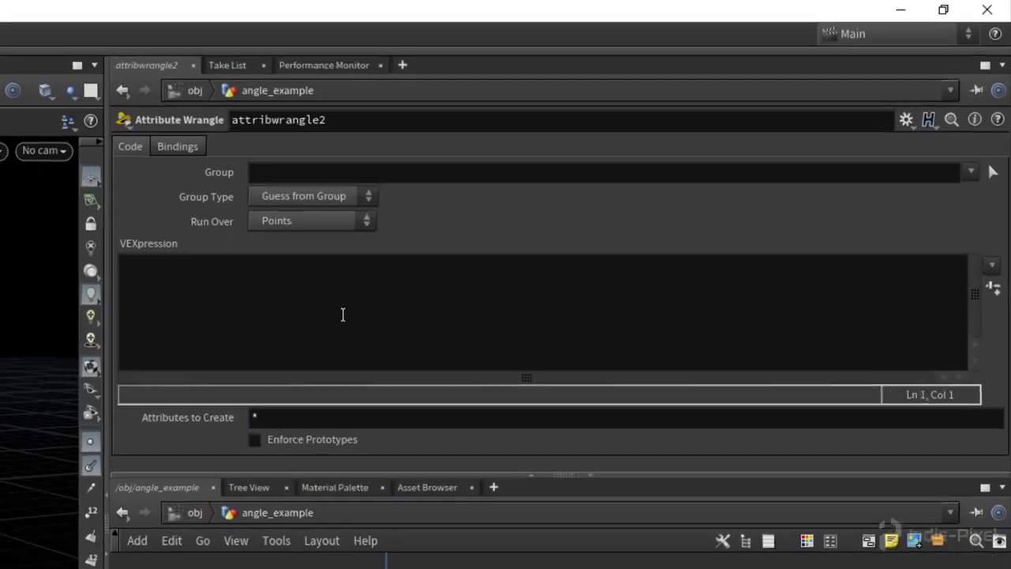
{"action": "left_click", "coordinate": [343, 314]}
{"action": "type", "text": "vector("}
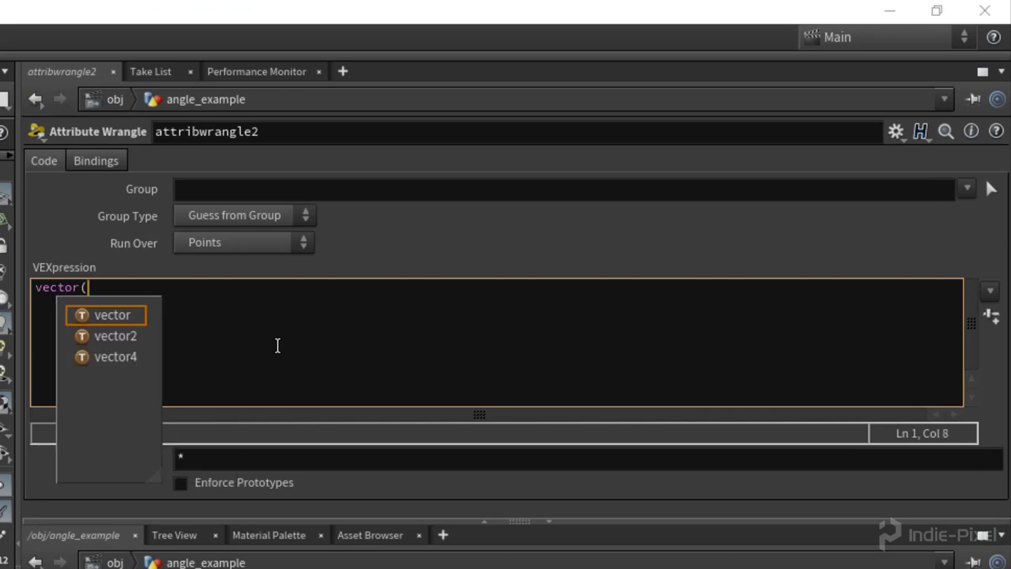
{"action": "key", "text": "BackSpace"}
{"action": "type", "text": " othern"}
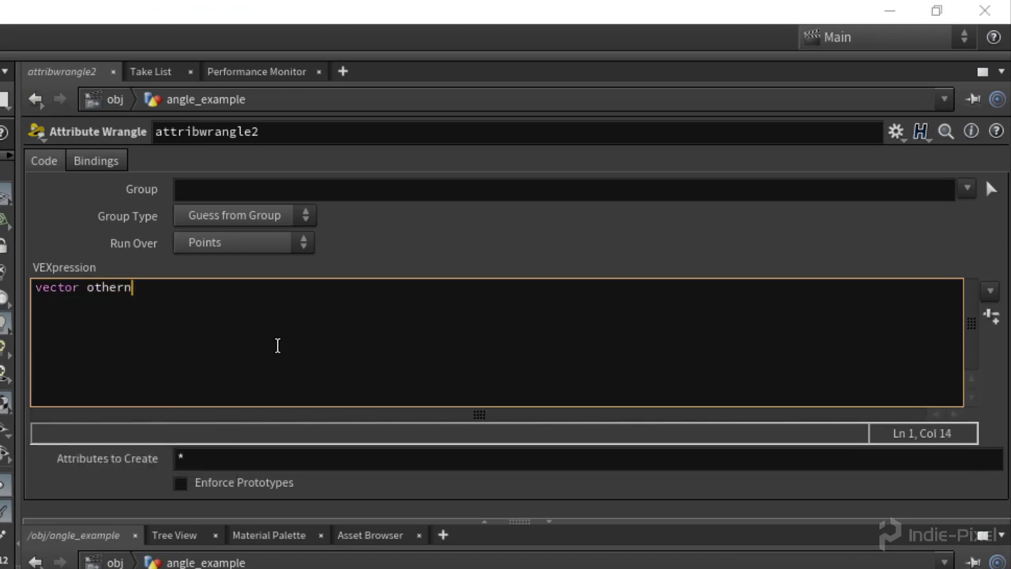
{"action": "type", "text": "rm = point"}
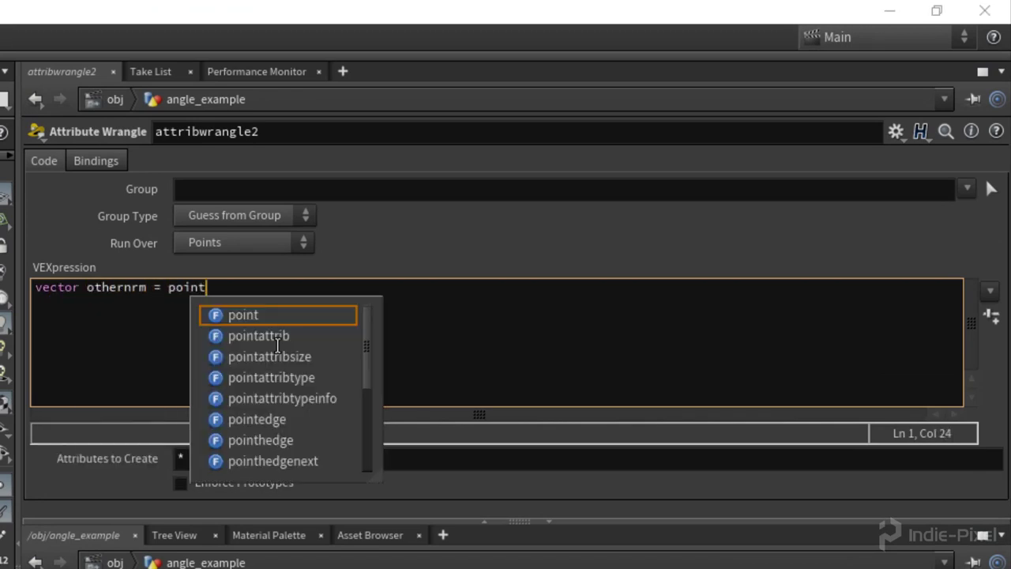
{"action": "type", "text": "(1, \"N"}
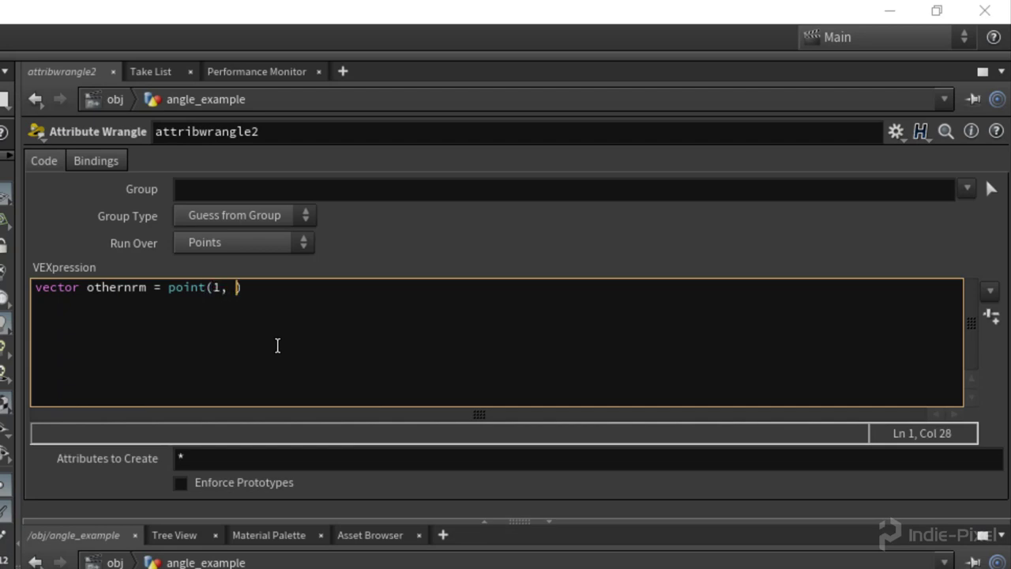
{"action": "type", "text": "\","}
{"action": "type", "text": ");"}
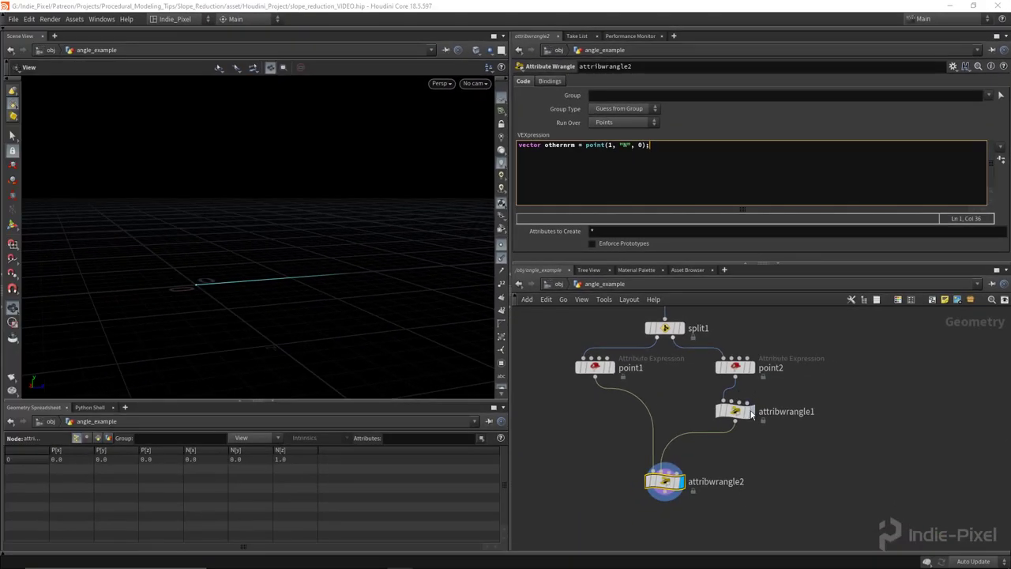
Inspect the normals of attribwrangle1 and attribwrangle2 in the viewport by displaying each node in turn.
{"action": "left_click", "coordinate": [748, 415]}
{"action": "left_click", "coordinate": [733, 415]}
{"action": "left_click", "coordinate": [500, 283]}
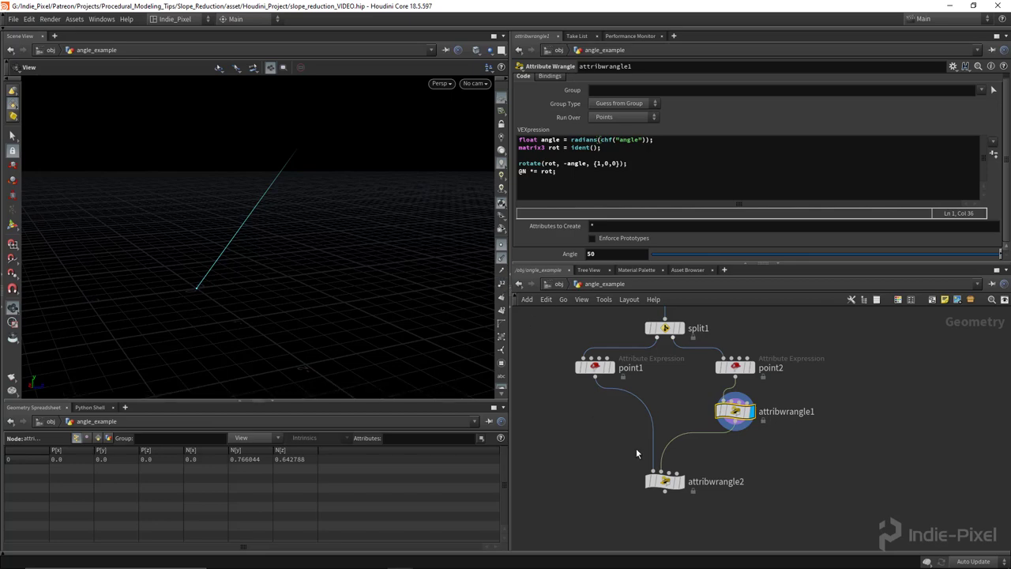
{"action": "left_click", "coordinate": [679, 481]}
{"action": "left_click", "coordinate": [662, 481]}
{"action": "left_click_drag", "start_coordinate": [384, 266], "coordinate": [249, 300]}
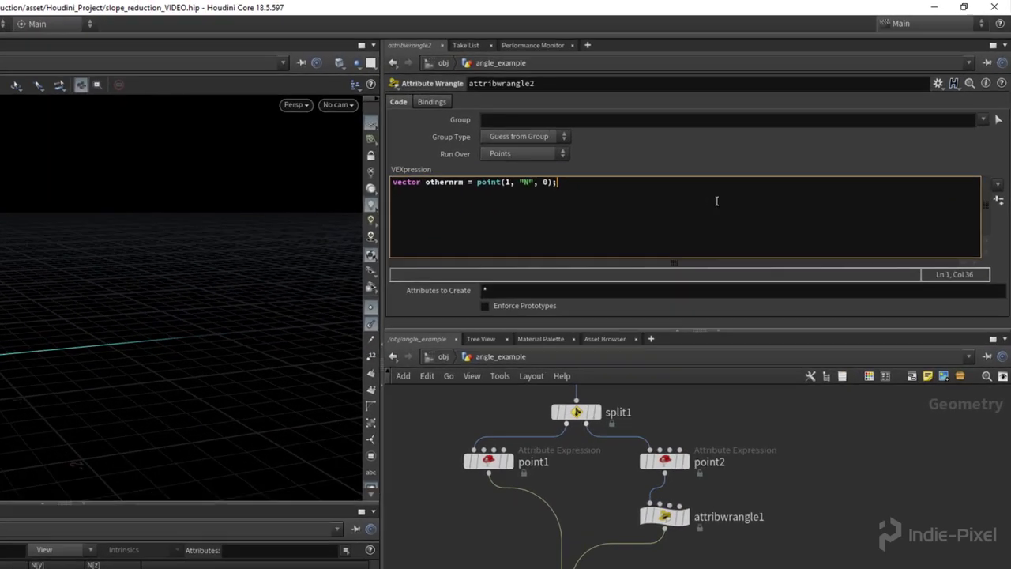
Add a second VEX line in attribwrangle2 reading f@angle = dot(@N, othernrm);.
{"action": "key", "text": "Return"}
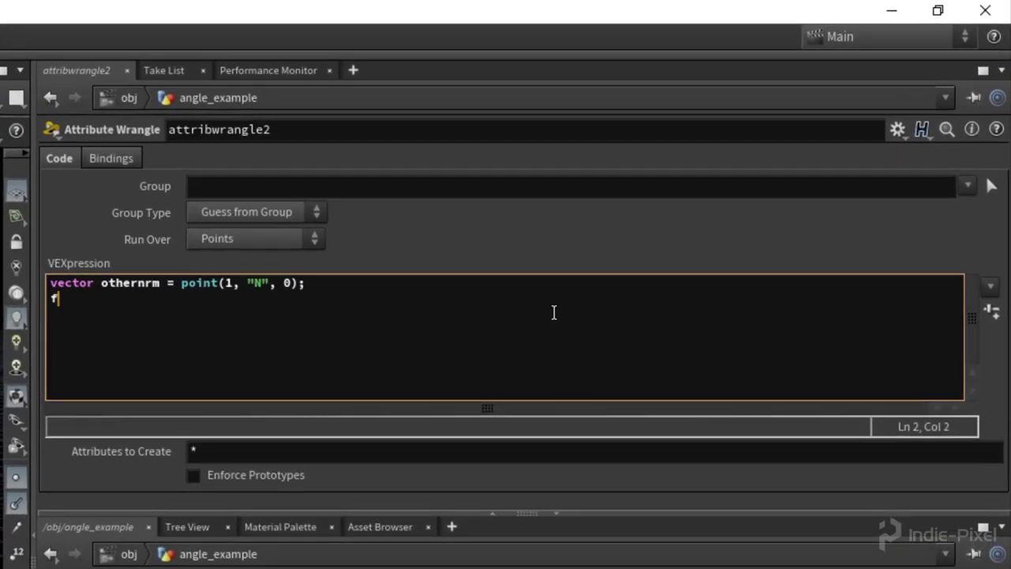
{"action": "type", "text": "f@angle = "}
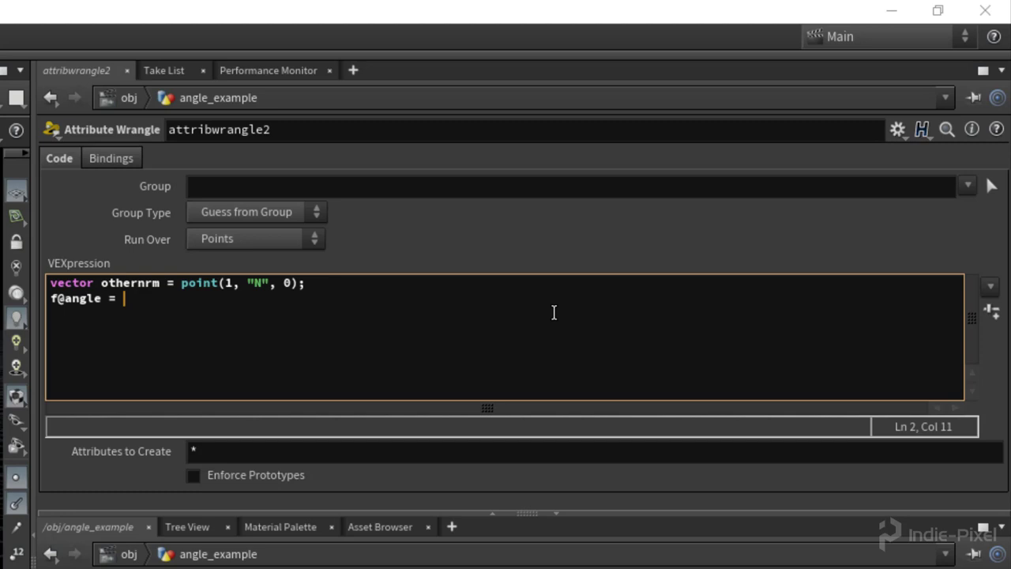
{"action": "type", "text": "dot()"}
{"action": "key", "text": "Left"}
{"action": "type", "text": "@N, "}
{"action": "type", "text": "othernr"}
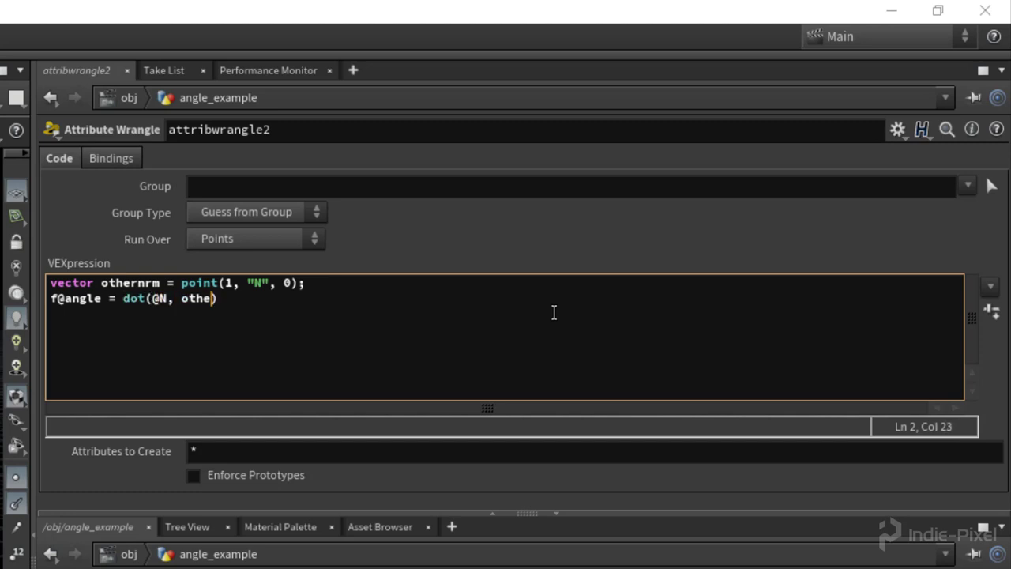
{"action": "type", "text": "m"}
{"action": "key", "text": "Right"}
{"action": "type", "text": ";"}
Wrap the dot product in acos() so the line reads f@angle = acos(dot(@N, othernrm));.
{"action": "left_click", "coordinate": [124, 298]}
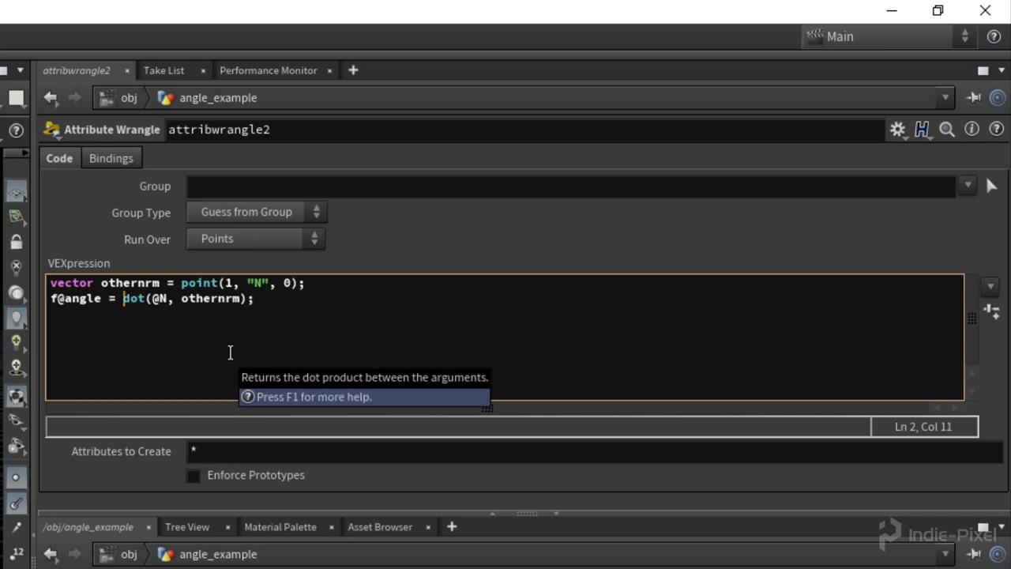
{"action": "type", "text": "acos("}
{"action": "key", "text": "Right"}
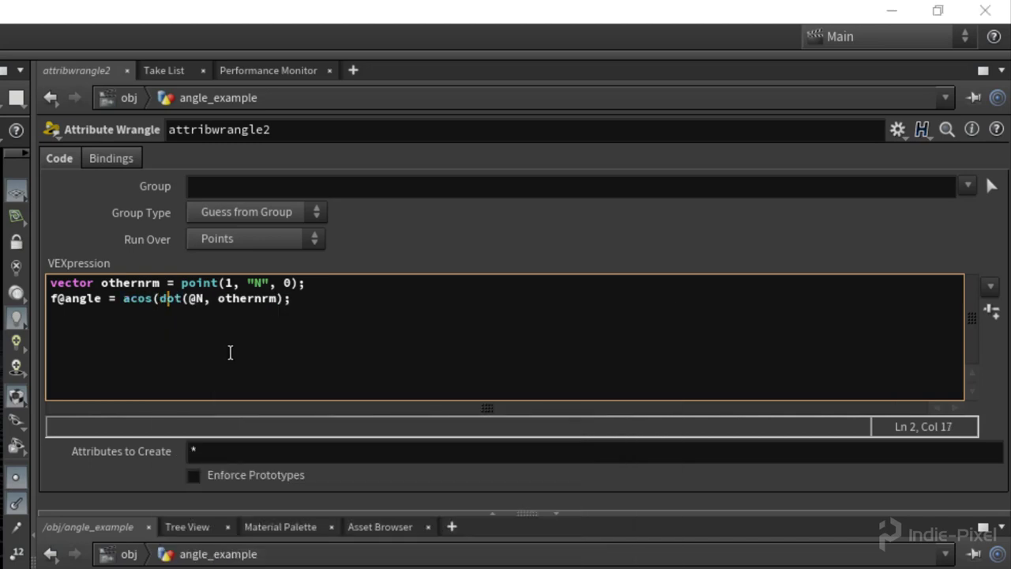
{"action": "key", "text": "Right"}
{"action": "key", "text": "Right"}
{"action": "key", "text": "Right"}
{"action": "key", "text": "Right"}
{"action": "key", "text": "Right"}
{"action": "key", "text": "Right"}
{"action": "key", "text": "Right"}
{"action": "key", "text": "Right"}
{"action": "key", "text": "Right"}
{"action": "key", "text": "Right"}
{"action": "key", "text": "Right"}
{"action": "key", "text": "Right"}
{"action": "key", "text": "Right"}
{"action": "key", "text": "Right"}
{"action": "key", "text": "Right"}
{"action": "key", "text": "Right"}
{"action": "type", "text": ")"}
Wrap the acos() call in degrees() so the line reads f@angle = degrees(acos(dot(@N, othernrm)));.
{"action": "key", "text": "Left"}
{"action": "key", "text": "Left"}
{"action": "key", "text": "Left"}
{"action": "key", "text": "Left"}
{"action": "key", "text": "Left"}
{"action": "key", "text": "Left"}
{"action": "key", "text": "Left"}
{"action": "key", "text": "Left"}
{"action": "key", "text": "Left"}
{"action": "key", "text": "Left"}
{"action": "key", "text": "Left"}
{"action": "key", "text": "Left"}
{"action": "key", "text": "Left"}
{"action": "key", "text": "Left"}
{"action": "key", "text": "Left"}
{"action": "key", "text": "Left"}
{"action": "key", "text": "Left"}
{"action": "key", "text": "Left"}
{"action": "key", "text": "Left"}
{"action": "key", "text": "Left"}
{"action": "type", "text": "degree"}
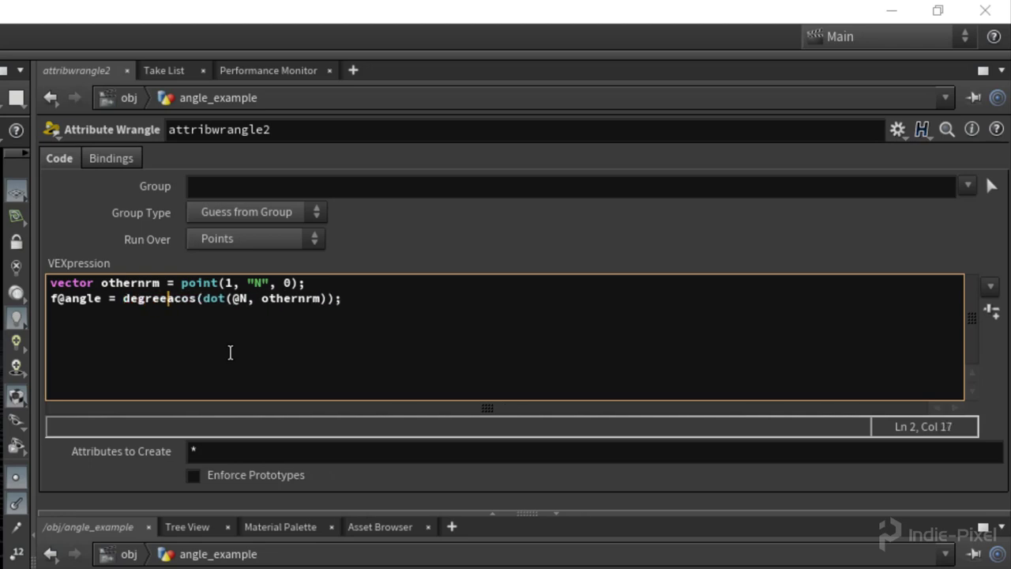
{"action": "type", "text": "s("}
{"action": "key", "text": "Right"}
{"action": "key", "text": "Right"}
{"action": "key", "text": "Right"}
{"action": "key", "text": "Right"}
{"action": "key", "text": "Right"}
{"action": "key", "text": "Right"}
{"action": "key", "text": "Right"}
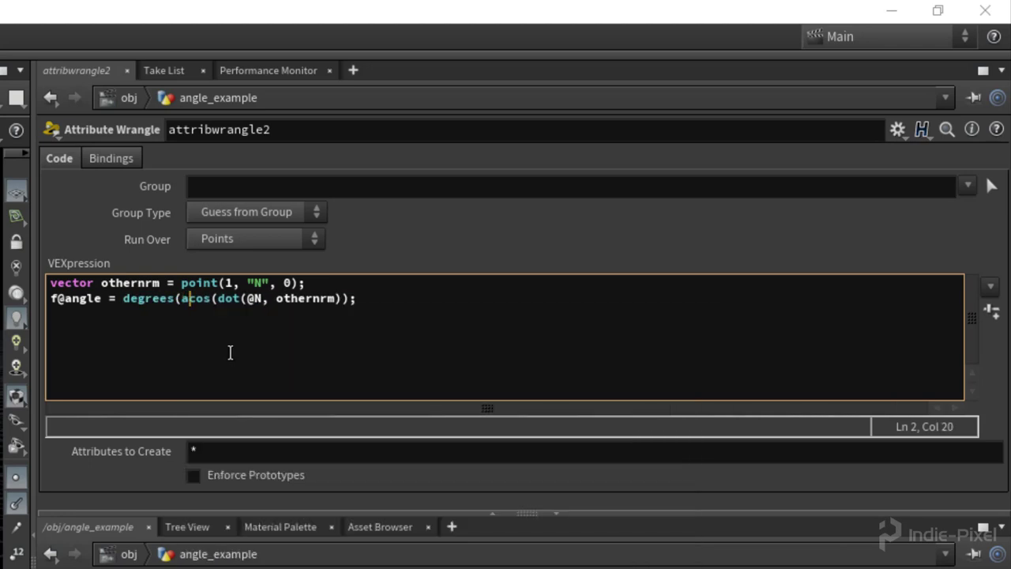
{"action": "key", "text": "Right"}
{"action": "key", "text": "Right"}
{"action": "key", "text": "Right"}
{"action": "key", "text": "Right"}
{"action": "key", "text": "Right"}
{"action": "key", "text": "Right"}
{"action": "key", "text": "Right"}
{"action": "key", "text": "Right"}
{"action": "key", "text": "Right"}
{"action": "key", "text": "Right"}
{"action": "key", "text": "Right"}
{"action": "key", "text": "Right"}
{"action": "key", "text": "Right"}
{"action": "key", "text": "Right"}
{"action": "key", "text": "Right"}
{"action": "key", "text": "Right"}
{"action": "type", "text": ")"}
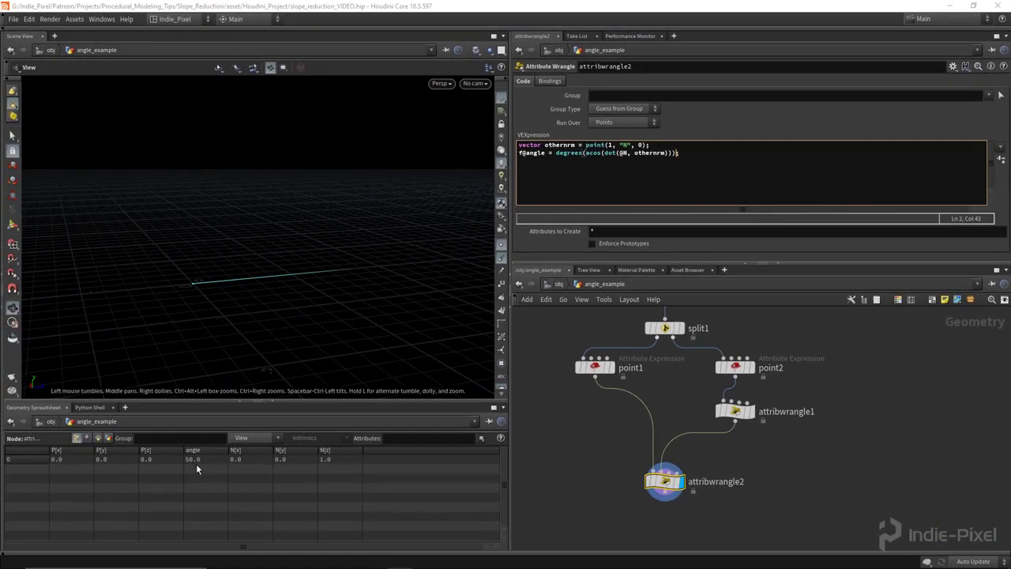
Template attribwrangle1 and set its Angle to 65 to test the angle attribute computed by attribwrangle2.
{"action": "left_click", "coordinate": [746, 410]}
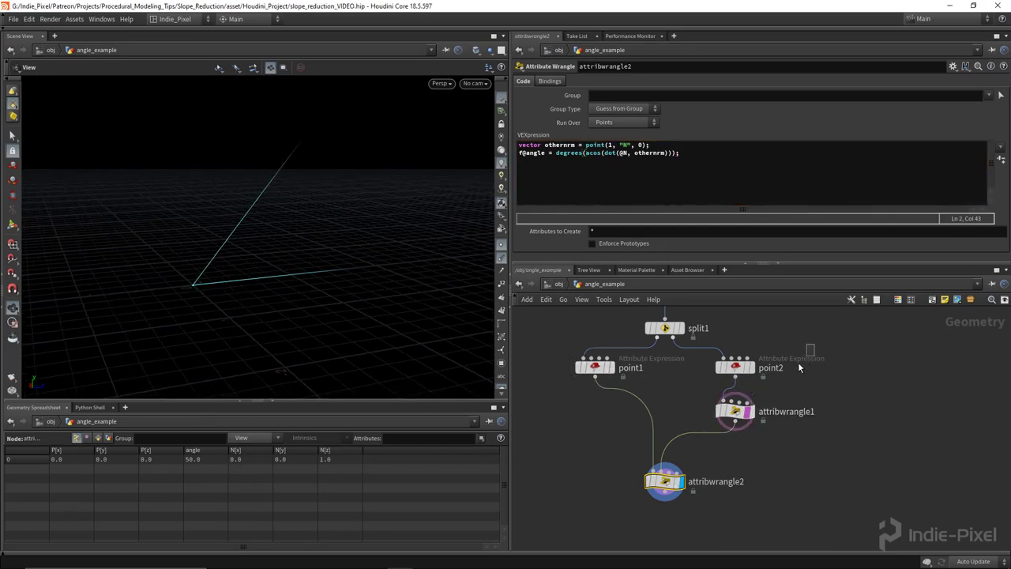
{"action": "left_click", "coordinate": [735, 411]}
{"action": "middle_click_drag", "start_coordinate": [621, 254], "coordinate": [626, 208]}
{"action": "left_click", "coordinate": [617, 253]}
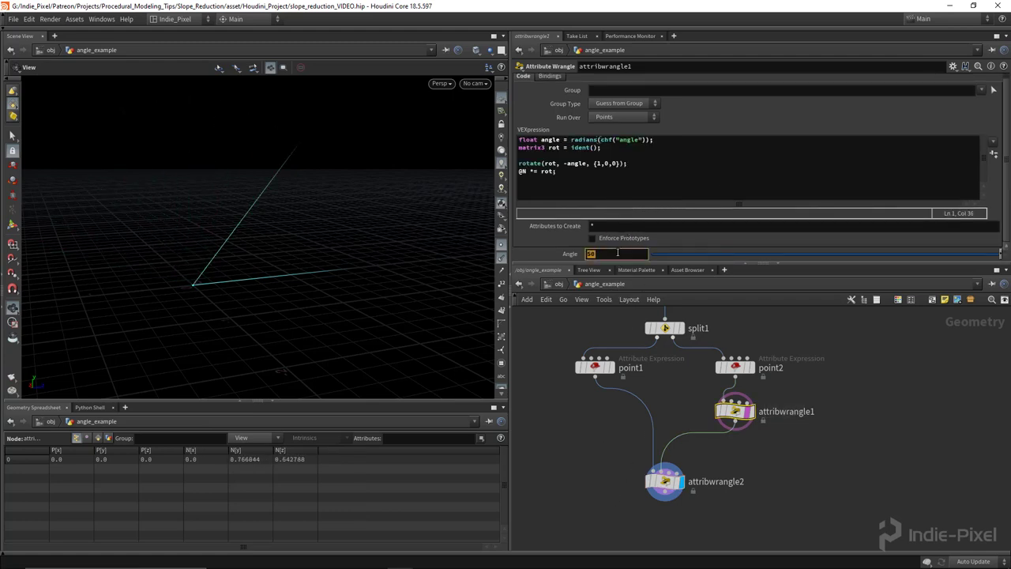
{"action": "type", "text": "65"}
{"action": "key", "text": "Return"}
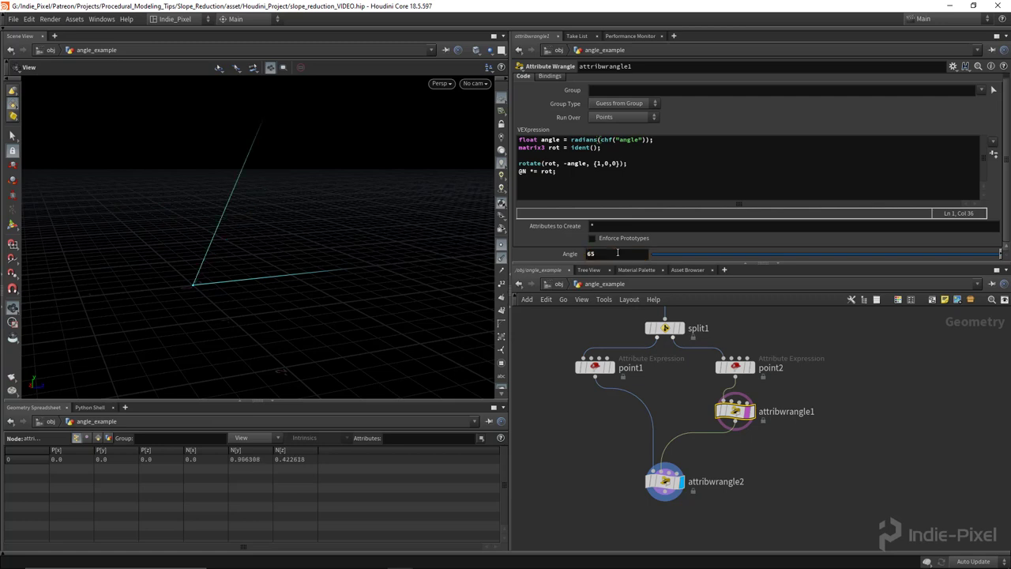
{"action": "left_click", "coordinate": [665, 480]}
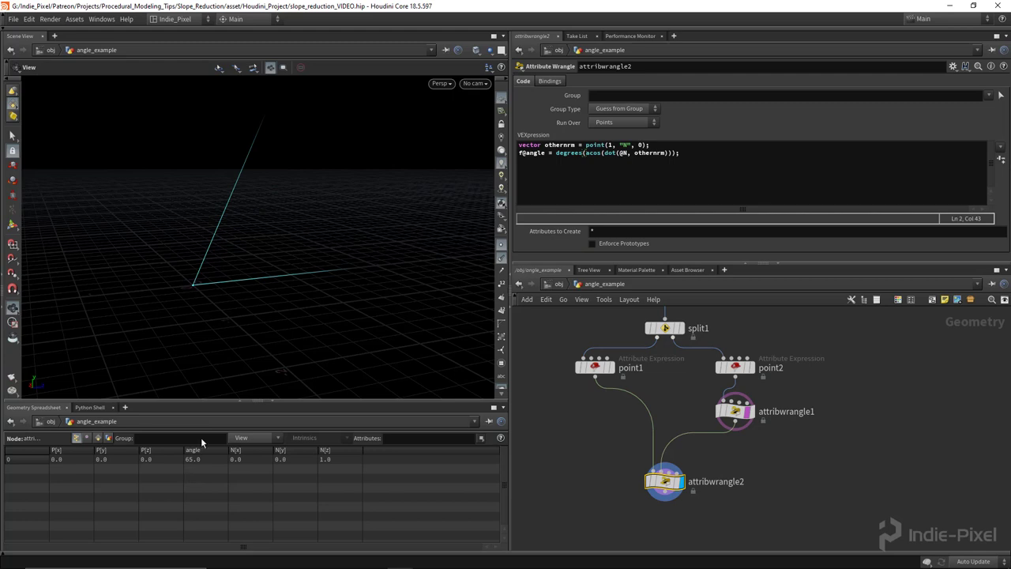
{"action": "left_click_drag", "start_coordinate": [332, 339], "coordinate": [229, 219]}
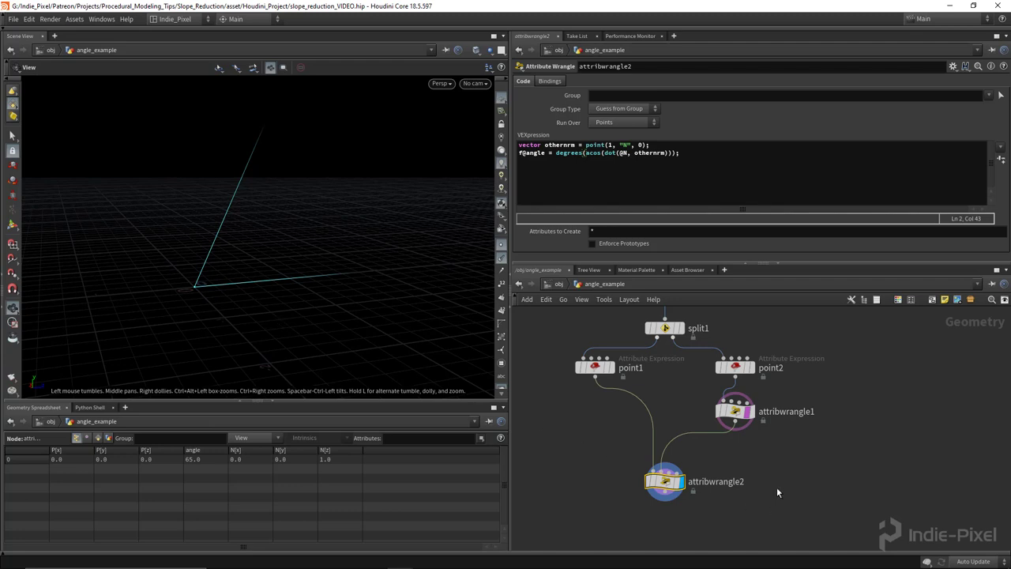
Leave the angle_example network and go into the slope_reduction object to view its resampled curve.
{"action": "key", "text": "u"}
{"action": "double_click", "coordinate": [731, 380]}
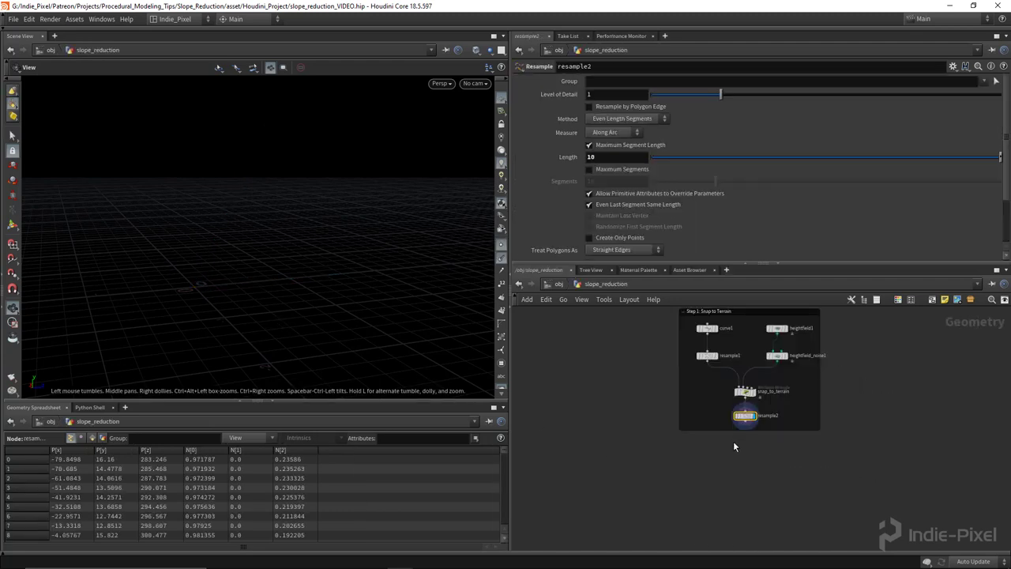
{"action": "key", "text": "u"}
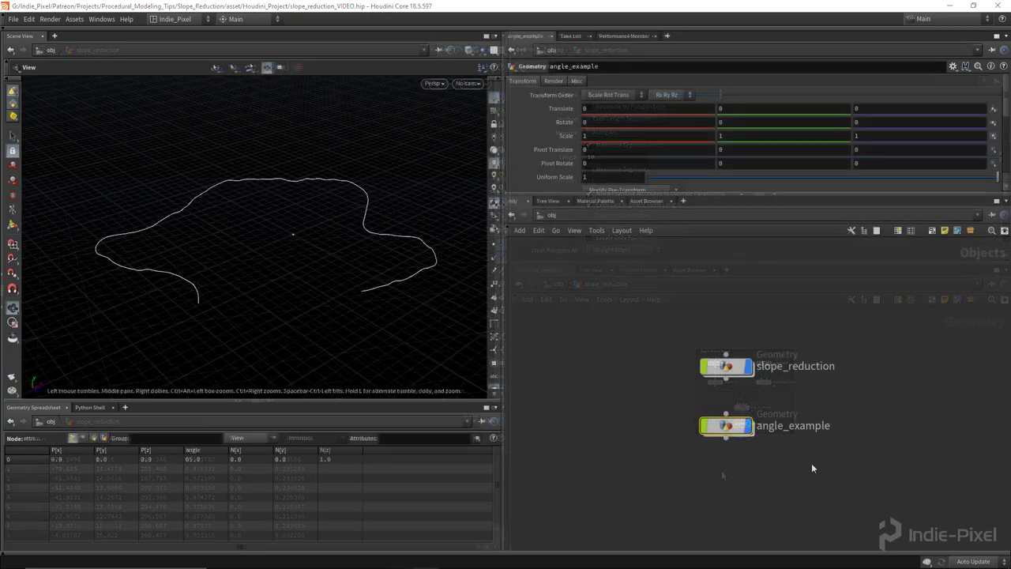
{"action": "double_click", "coordinate": [723, 368]}
{"action": "left_click_drag", "start_coordinate": [289, 274], "coordinate": [388, 287]}
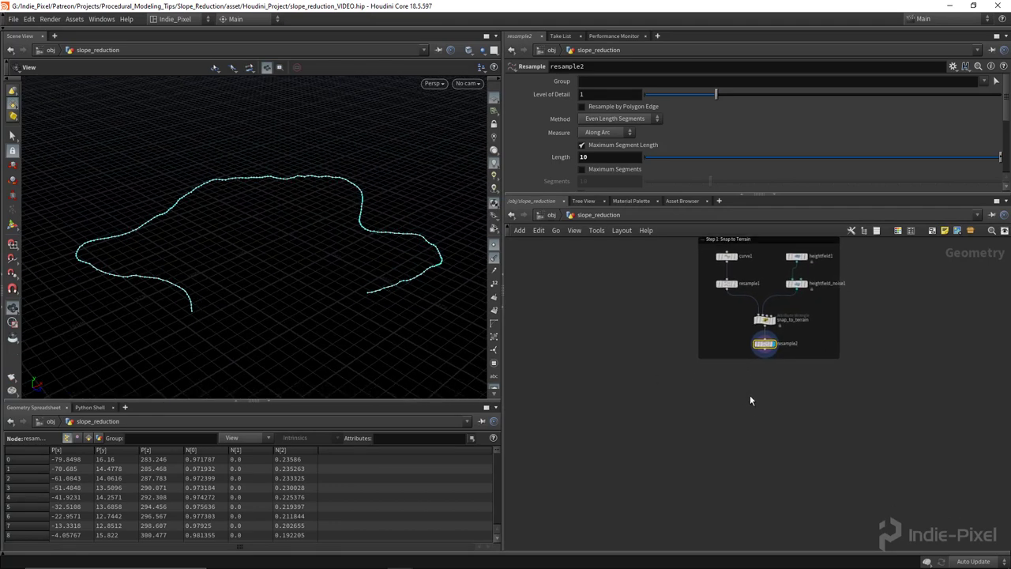
Add an Attribute Wrangle below the Snap to Terrain box and connect resample2's output to its first input.
{"action": "key", "text": "Tab"}
{"action": "type", "text": "wr"}
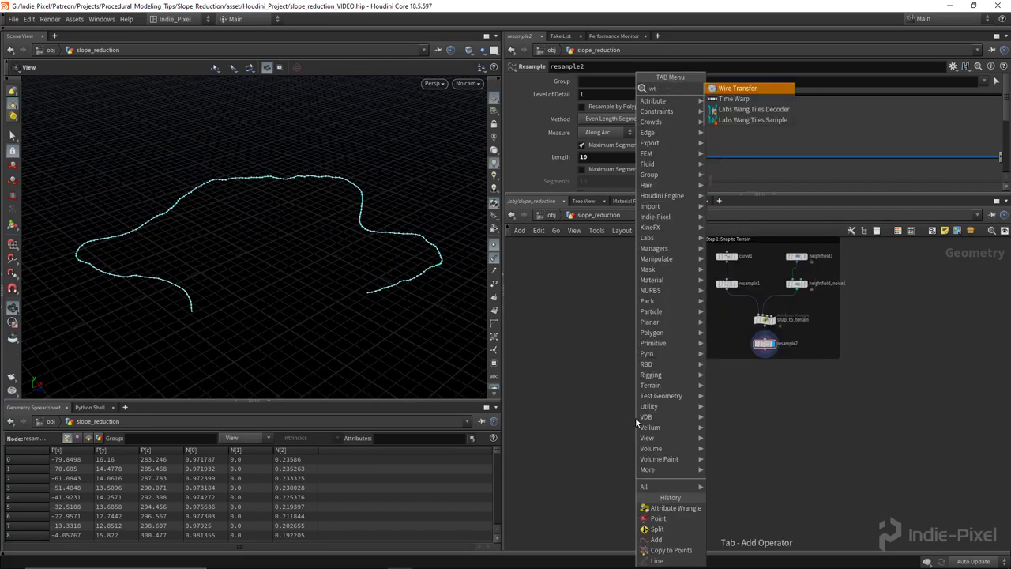
{"action": "key", "text": "Return"}
{"action": "left_click", "coordinate": [637, 411]}
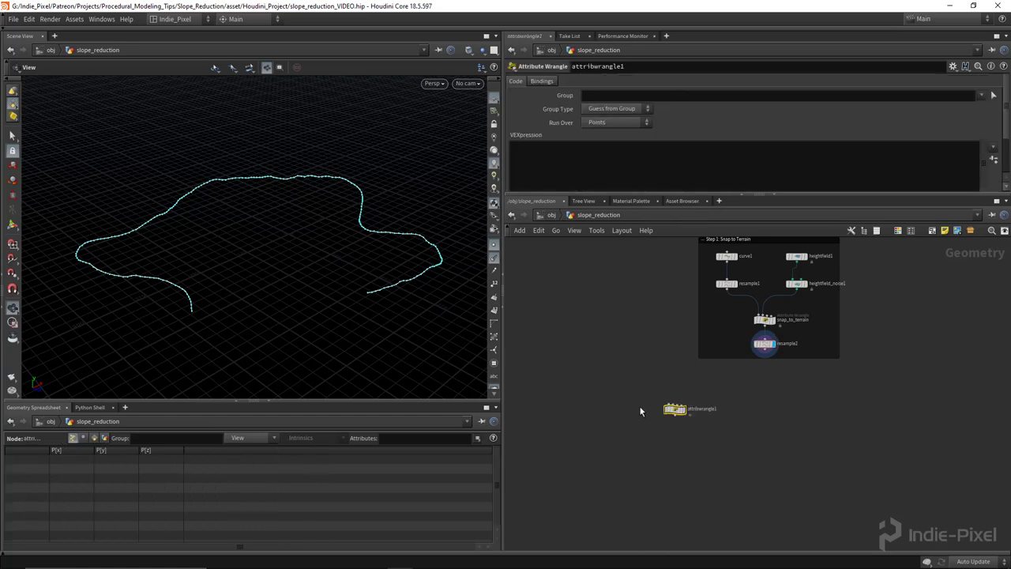
{"action": "scroll", "coordinate": [671, 382], "scroll_direction": "up", "scroll_amount": 5}
{"action": "left_click", "coordinate": [902, 298]}
{"action": "left_click", "coordinate": [662, 435]}
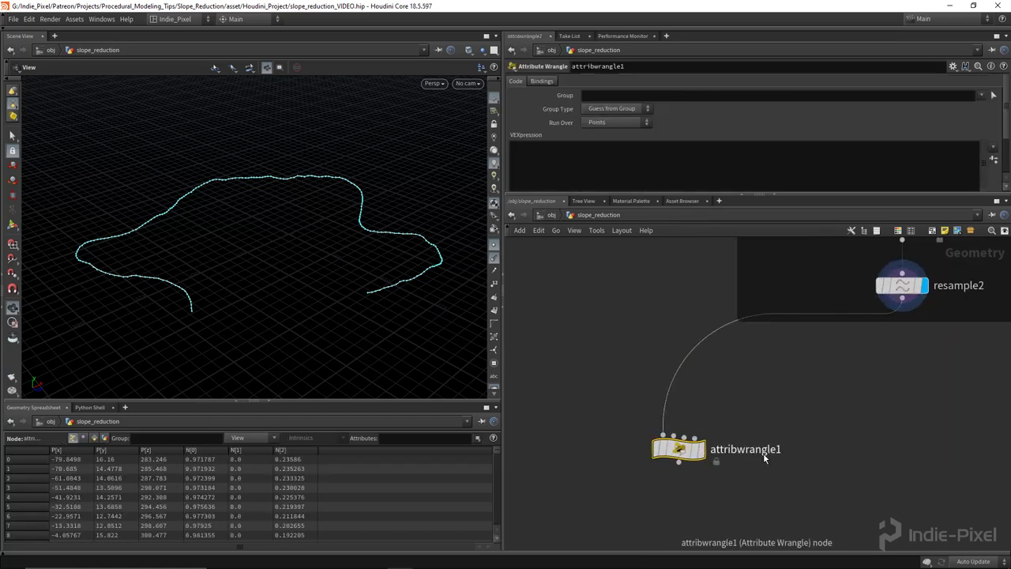
Rename the new wrangle to get_slope and enlarge the parameter area to show its whole VEXpression editor.
{"action": "double_click", "coordinate": [746, 449]}
{"action": "type", "text": "e"}
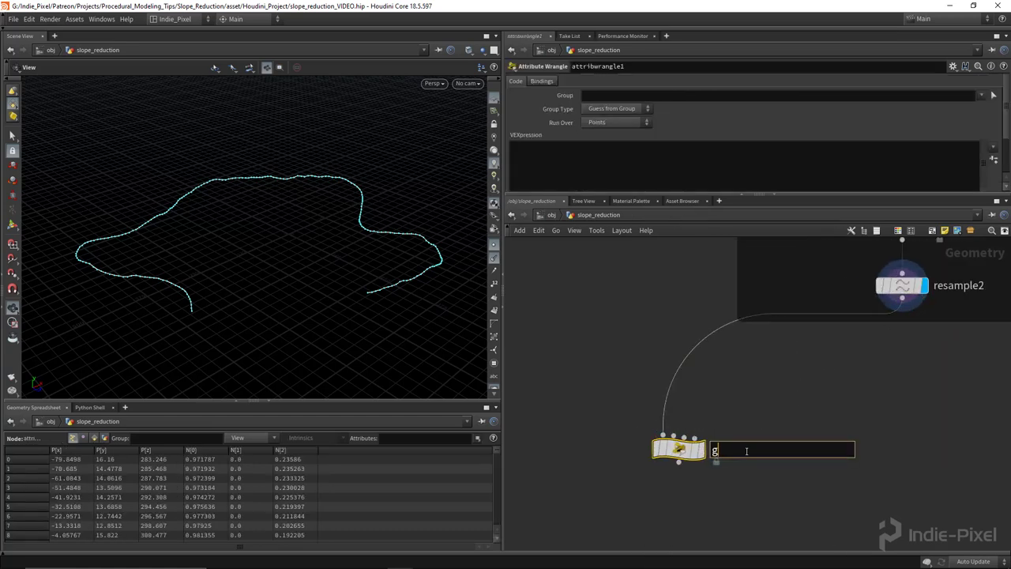
{"action": "type", "text": "et_slope"}
{"action": "key", "text": "Return"}
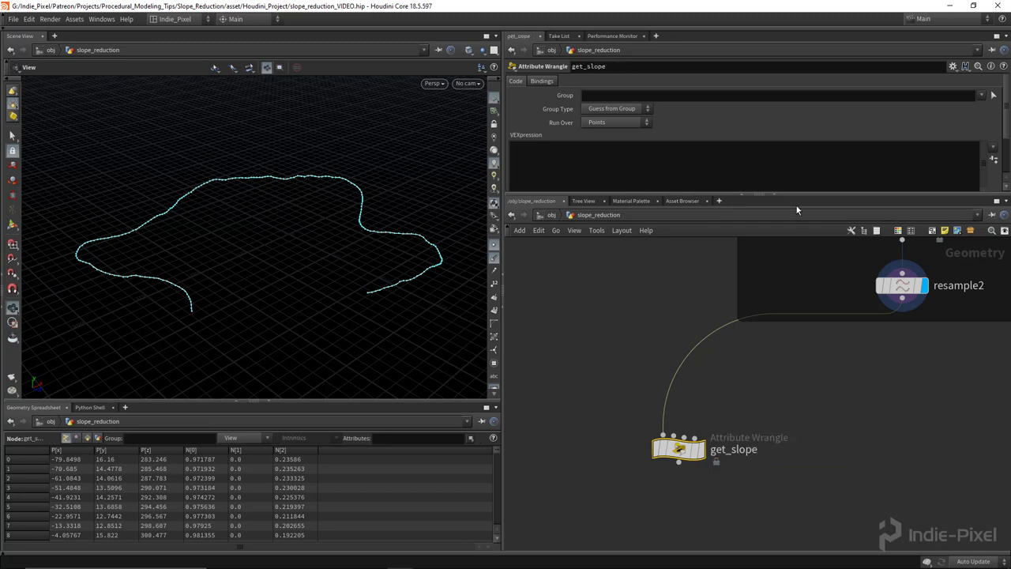
{"action": "left_click_drag", "start_coordinate": [798, 201], "coordinate": [797, 269]}
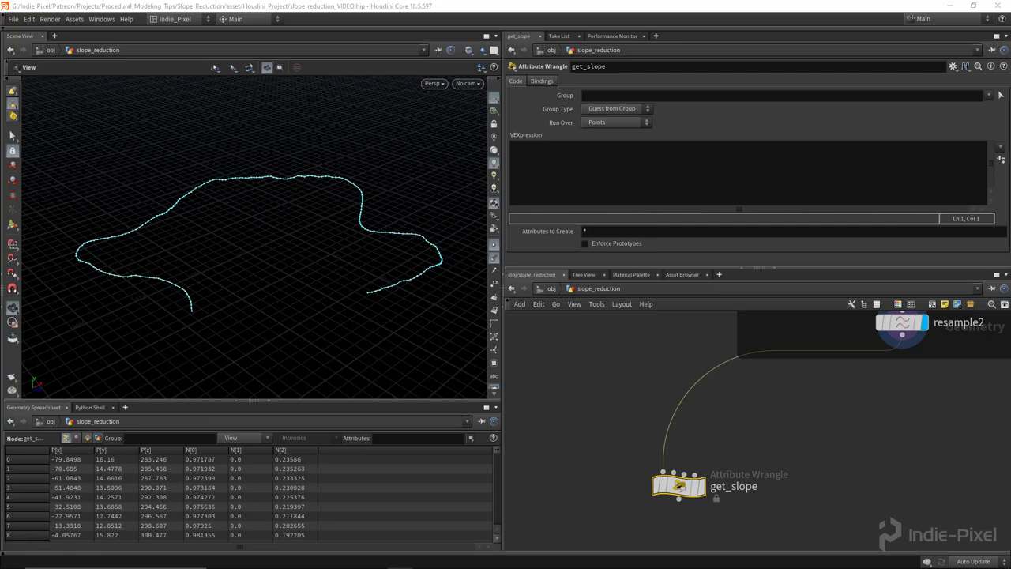
{"action": "left_click", "coordinate": [693, 178]}
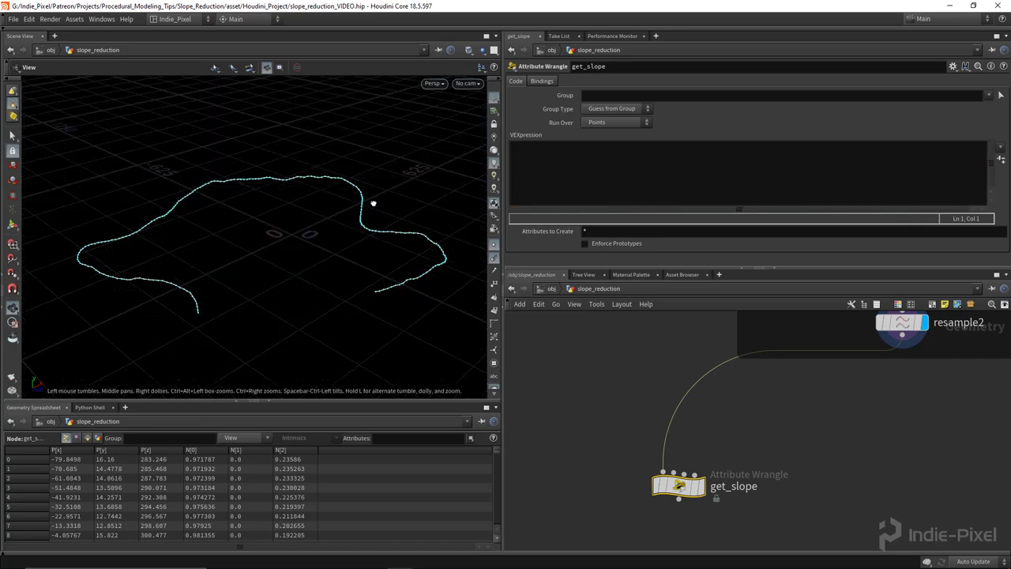
Select the resample2 node and bring its output attribute parameters into view.
{"action": "scroll", "coordinate": [372, 203], "scroll_direction": "up", "scroll_amount": 5}
{"action": "left_click_drag", "start_coordinate": [371, 217], "coordinate": [346, 240]}
{"action": "middle_click_drag", "start_coordinate": [874, 394], "coordinate": [836, 428]}
{"action": "left_click", "coordinate": [864, 356]}
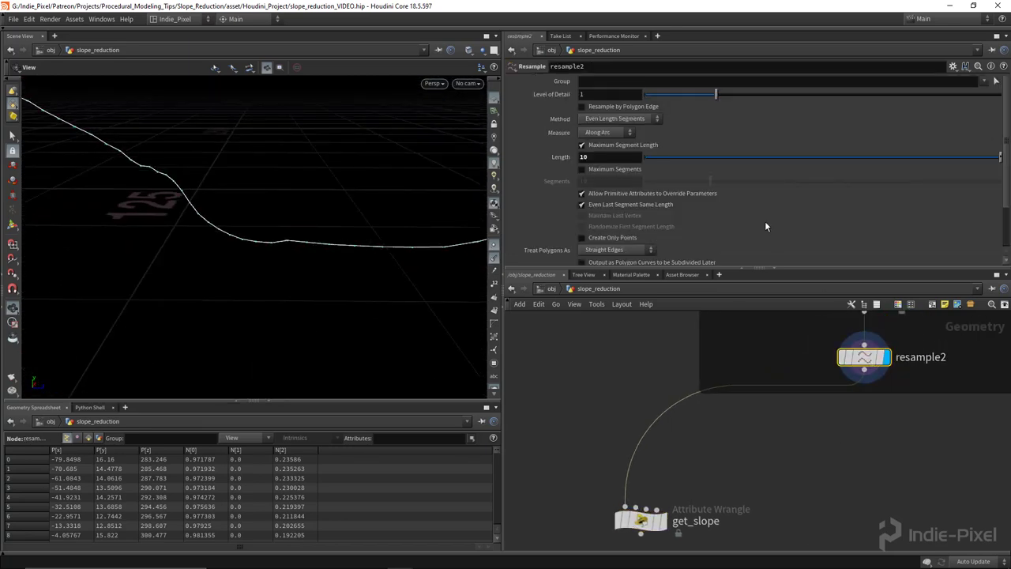
{"action": "scroll", "coordinate": [770, 207], "scroll_direction": "down", "scroll_amount": 3}
{"action": "middle_click_drag", "start_coordinate": [956, 393], "coordinate": [866, 465]}
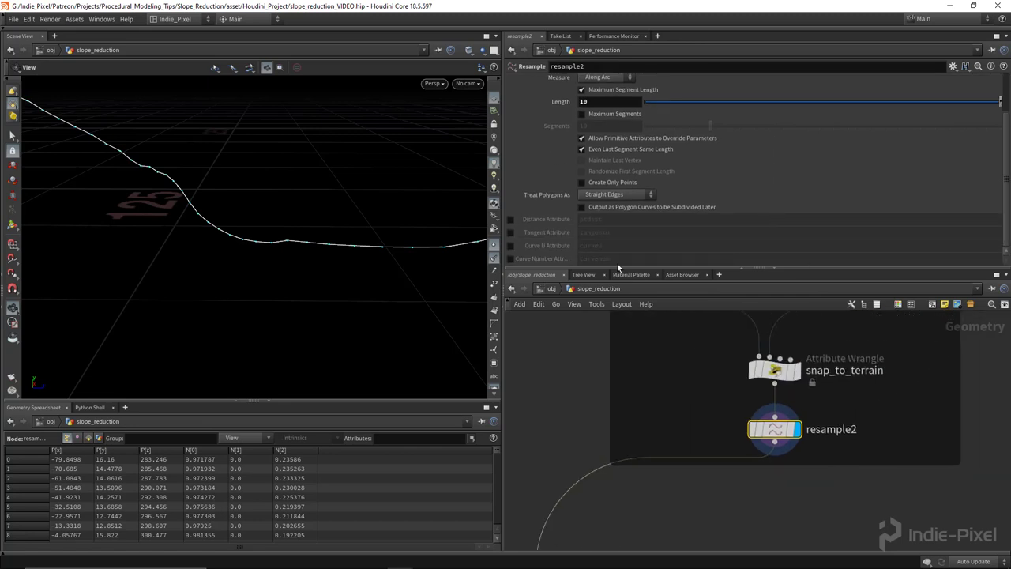
{"action": "left_click", "coordinate": [511, 245]}
{"action": "left_click", "coordinate": [684, 248]}
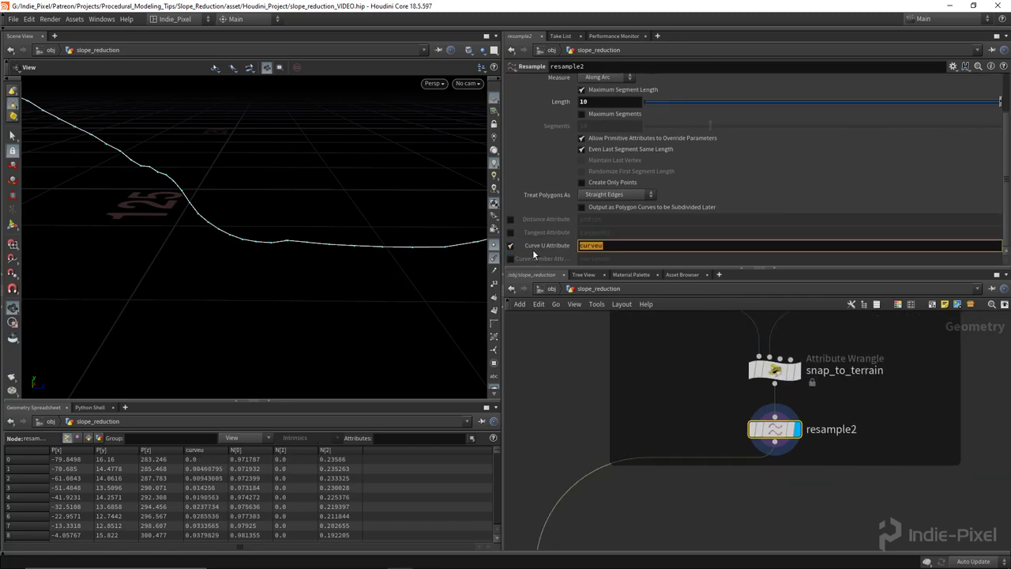
{"action": "left_click", "coordinate": [510, 245]}
Enable the Tangent Attribute on resample2 and name it N.
{"action": "left_click", "coordinate": [511, 233]}
{"action": "double_click", "coordinate": [625, 234]}
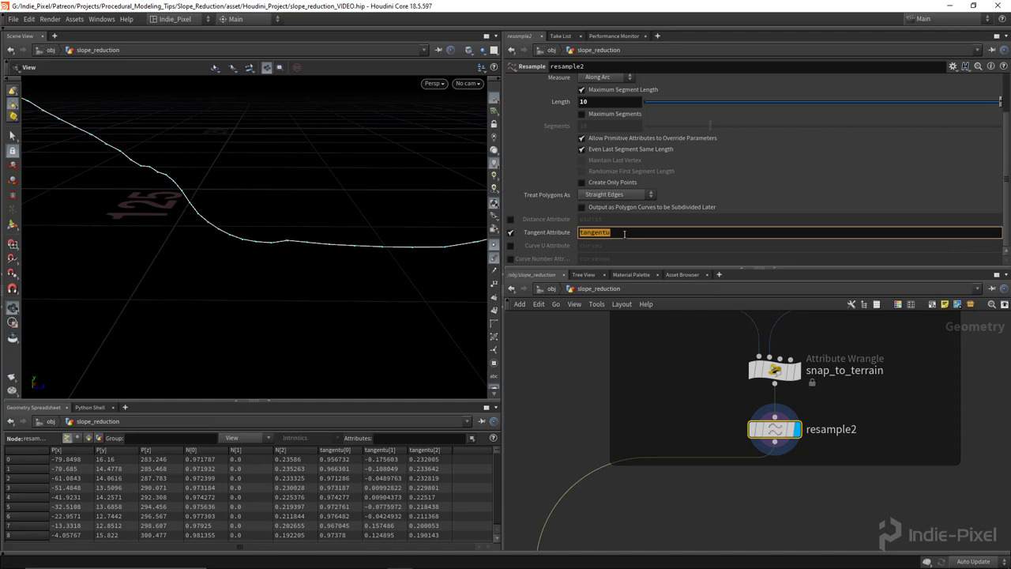
{"action": "type", "text": "N"}
{"action": "key", "text": "Return"}
{"action": "left_click_drag", "start_coordinate": [365, 261], "coordinate": [453, 235]}
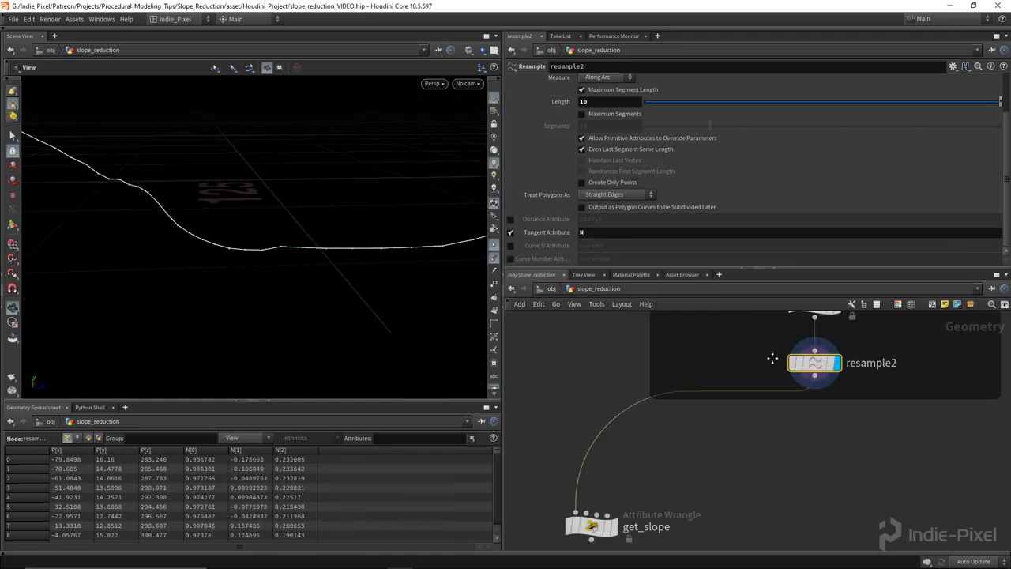
Start the VEX code of get_slope with the line vector flatnrm = @N;.
{"action": "scroll", "coordinate": [659, 395], "scroll_direction": "down", "scroll_amount": 3}
{"action": "left_click", "coordinate": [659, 379]}
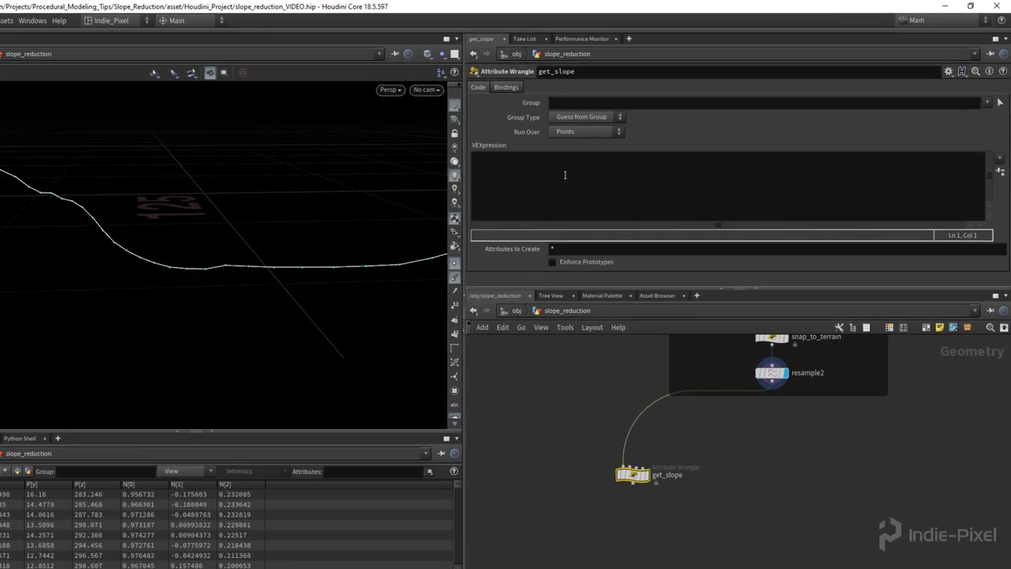
{"action": "left_click", "coordinate": [565, 174]}
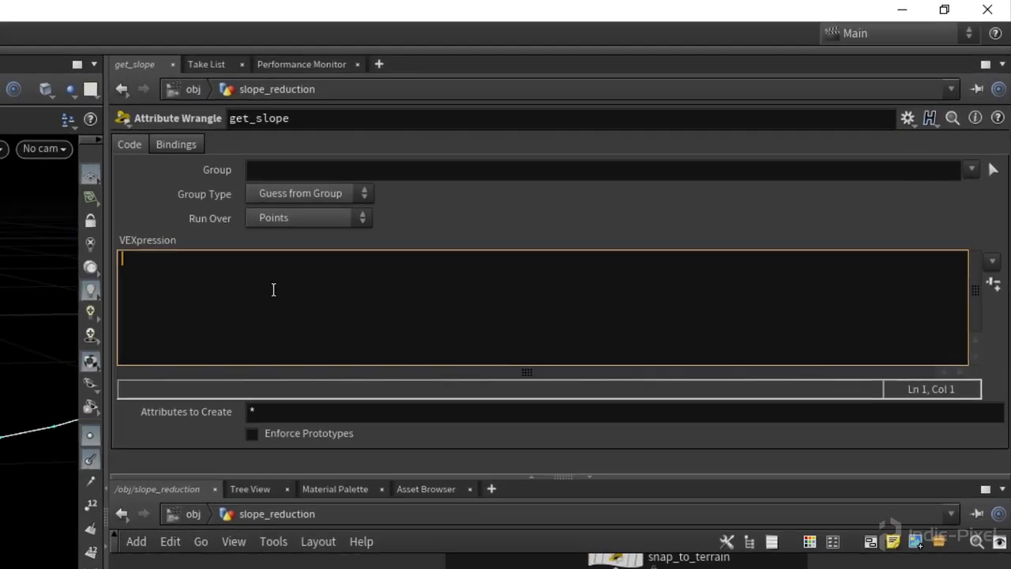
{"action": "type", "text": "vector f"}
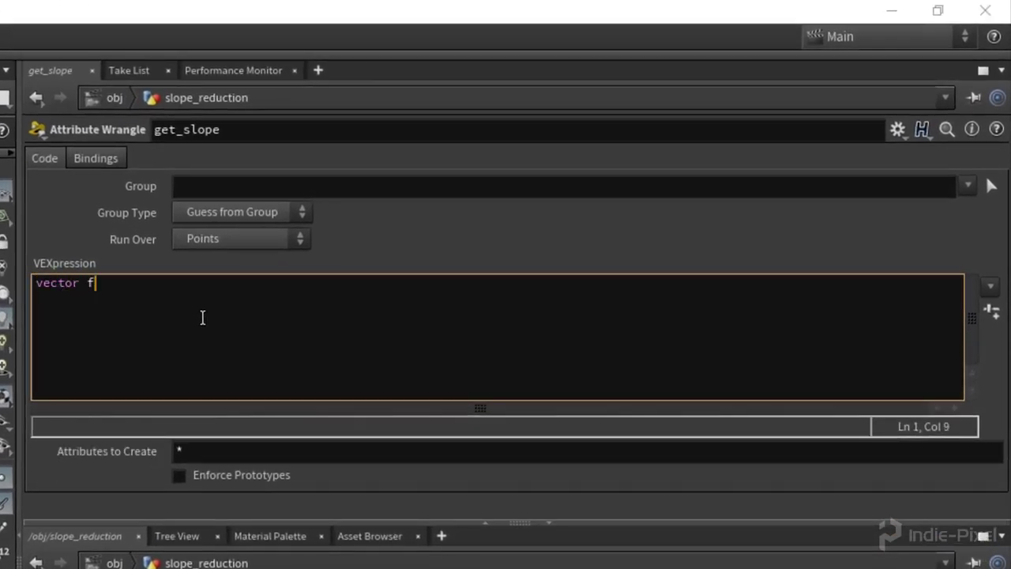
{"action": "type", "text": "latnrm ="}
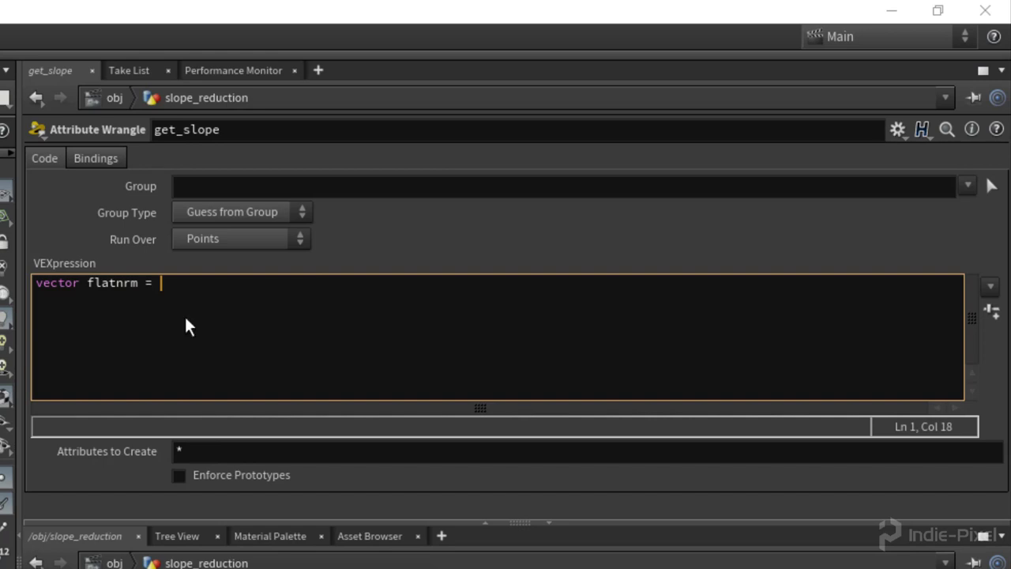
{"action": "left_click", "coordinate": [231, 281]}
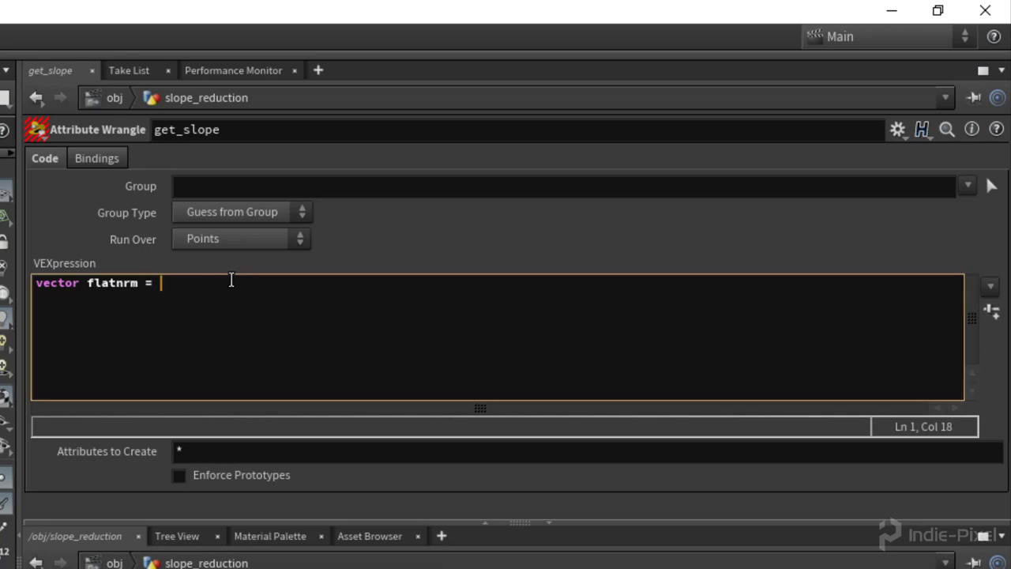
{"action": "type", "text": "@N;"}
{"action": "key", "text": "Return"}
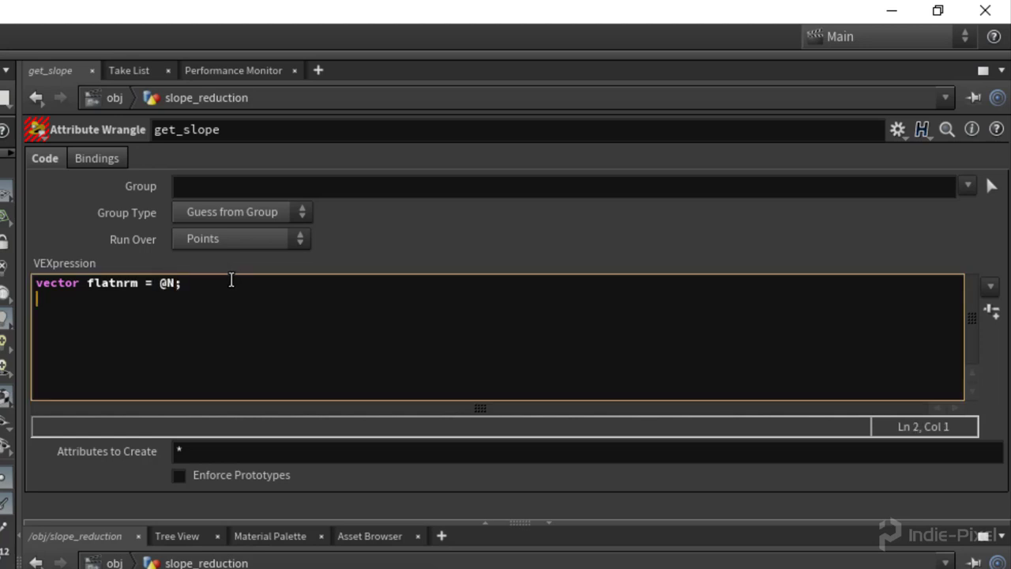
Add a second VEX line in get_slope reading flatnrm.y = 0;.
{"action": "type", "text": "flatnrm"}
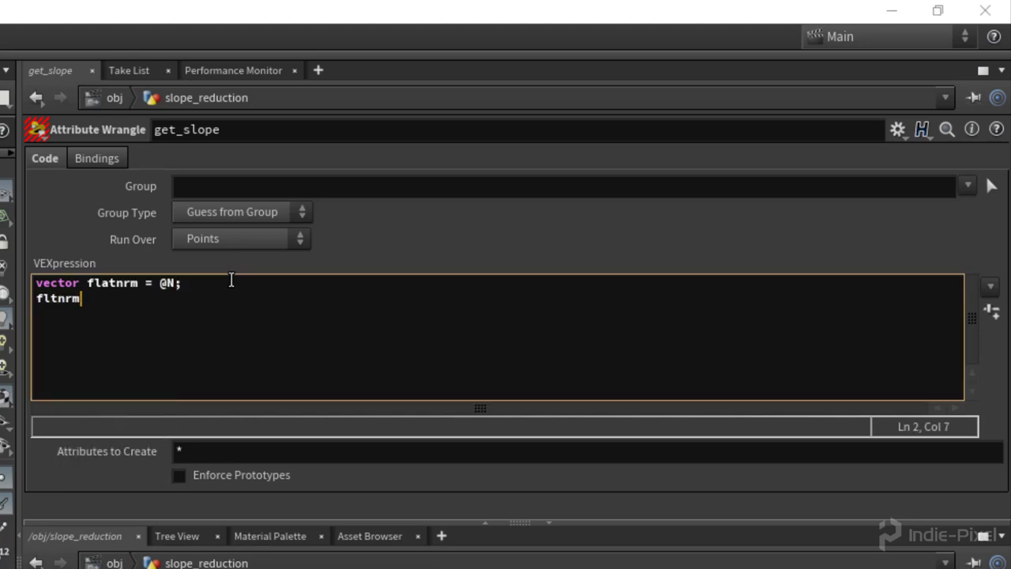
{"action": "key", "text": "BackSpace"}
{"action": "key", "text": "BackSpace"}
{"action": "key", "text": "BackSpace"}
{"action": "key", "text": "BackSpace"}
{"action": "type", "text": "atnrm.y = 0;"}
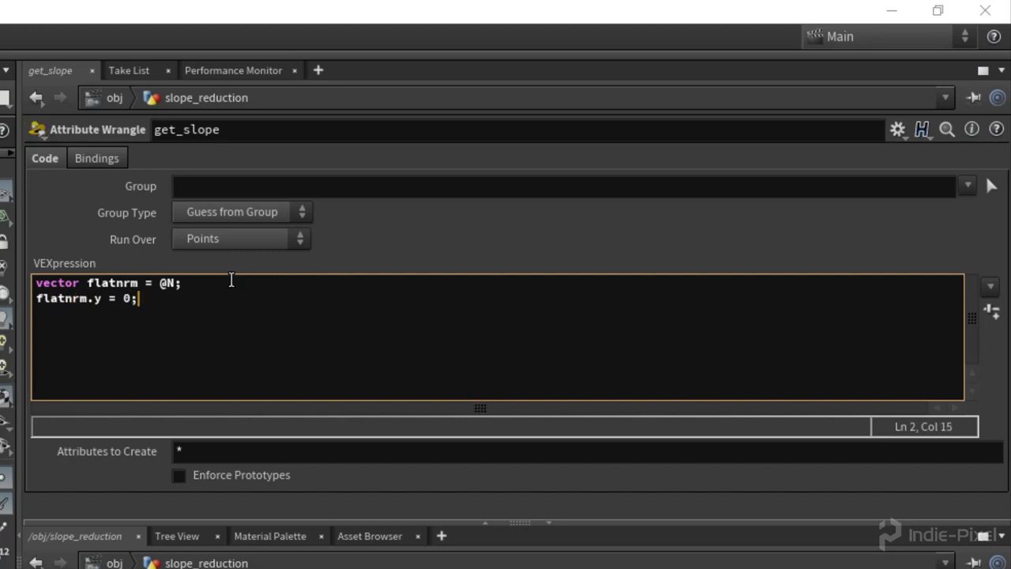
Add a third VEX line in get_slope reading flatnrm = normalize(flatnrm);.
{"action": "key", "text": "Return"}
{"action": "type", "text": "flatnr"}
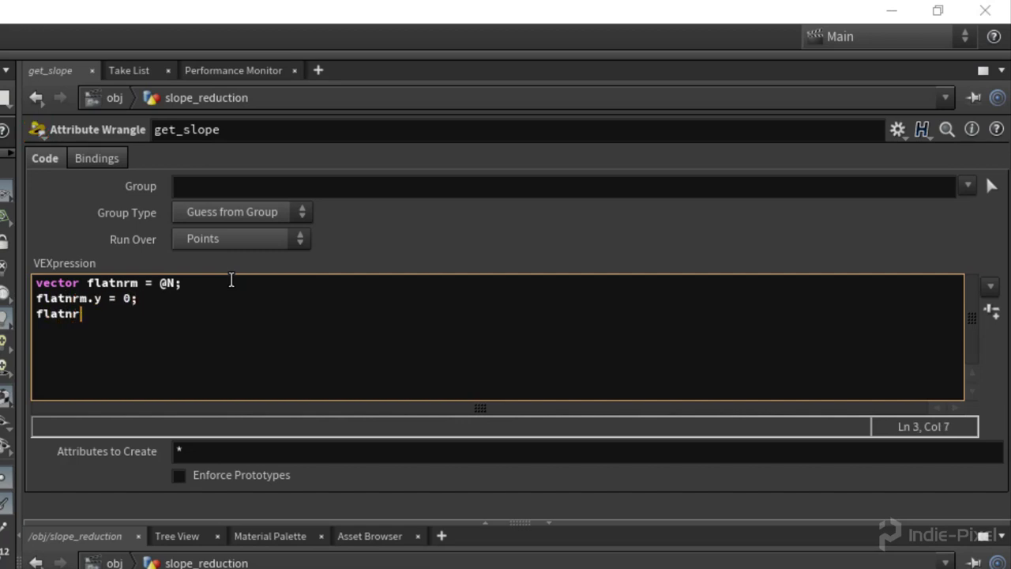
{"action": "type", "text": "m = no"}
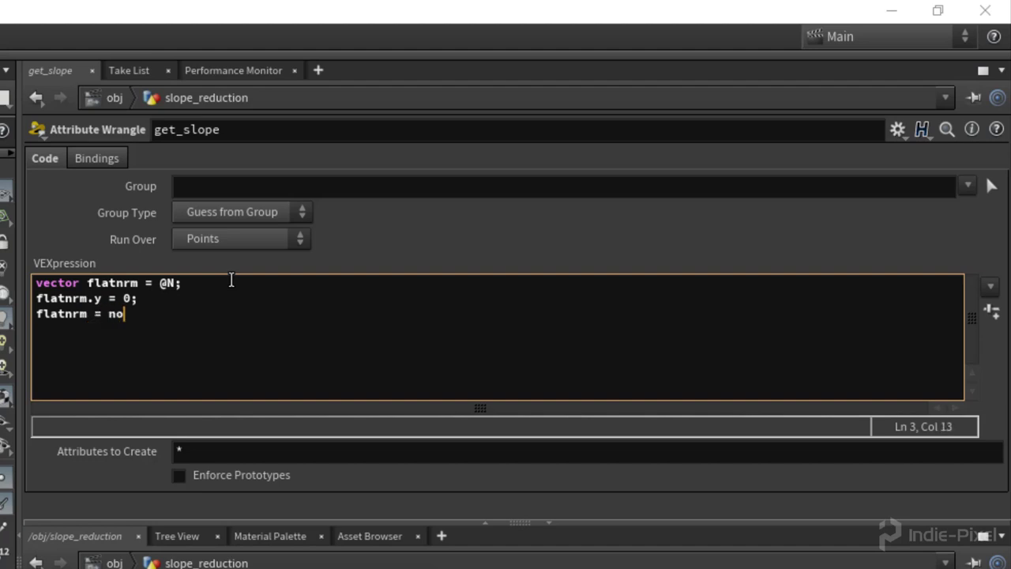
{"action": "type", "text": "rmalize("}
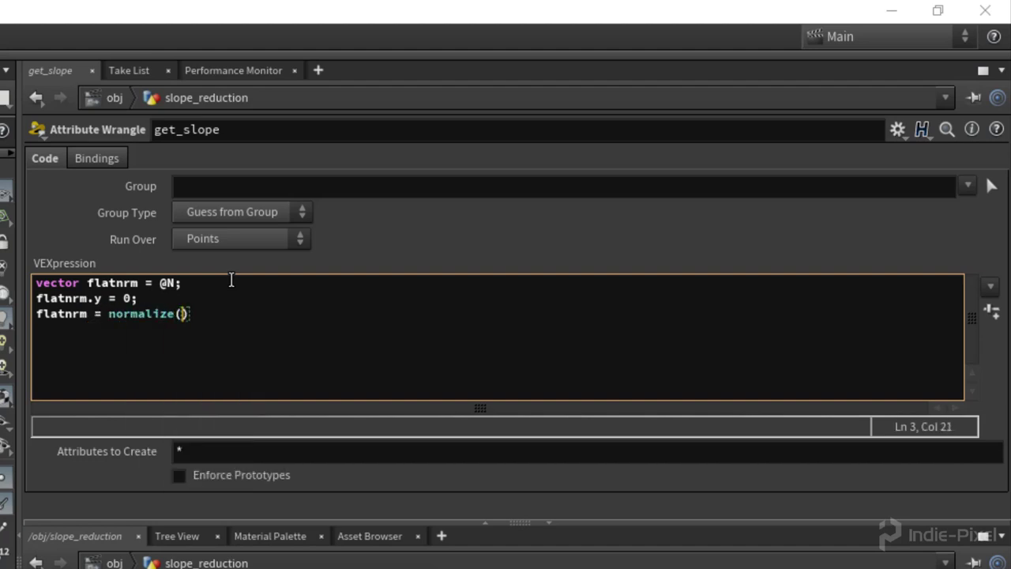
{"action": "type", "text": "fl"}
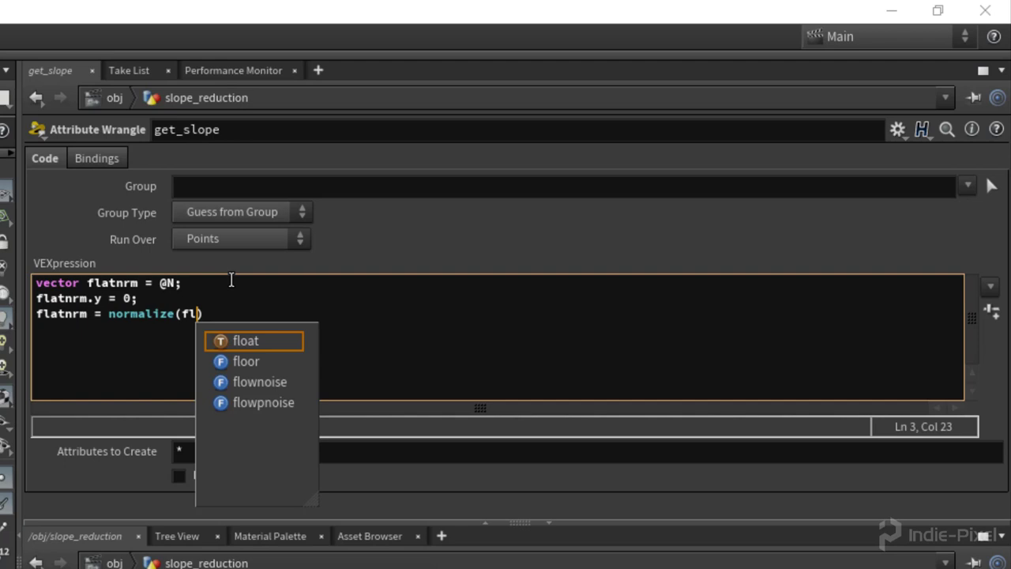
{"action": "type", "text": "atnrm);"}
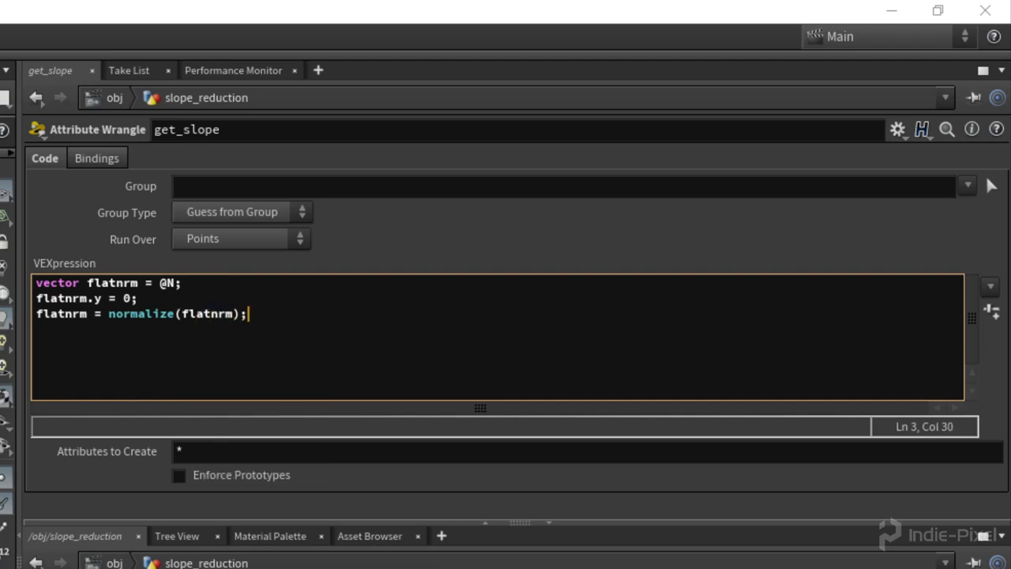
{"action": "key", "text": "Escape"}
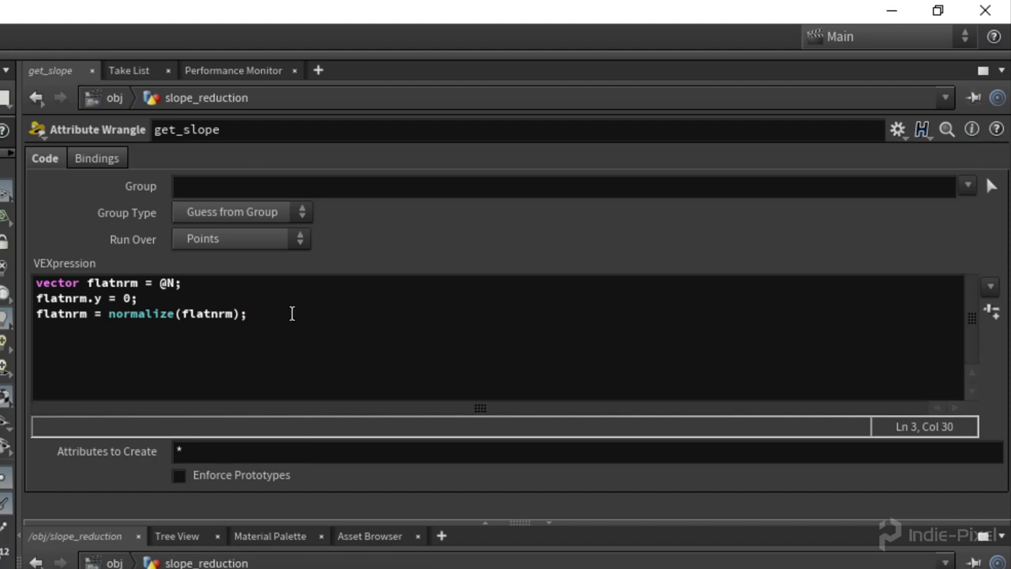
Leave a blank line after the normalize line and start the assignment f@slope = in the get_slope code.
{"action": "left_click", "coordinate": [399, 367]}
{"action": "key", "text": "Return"}
{"action": "key", "text": "Return"}
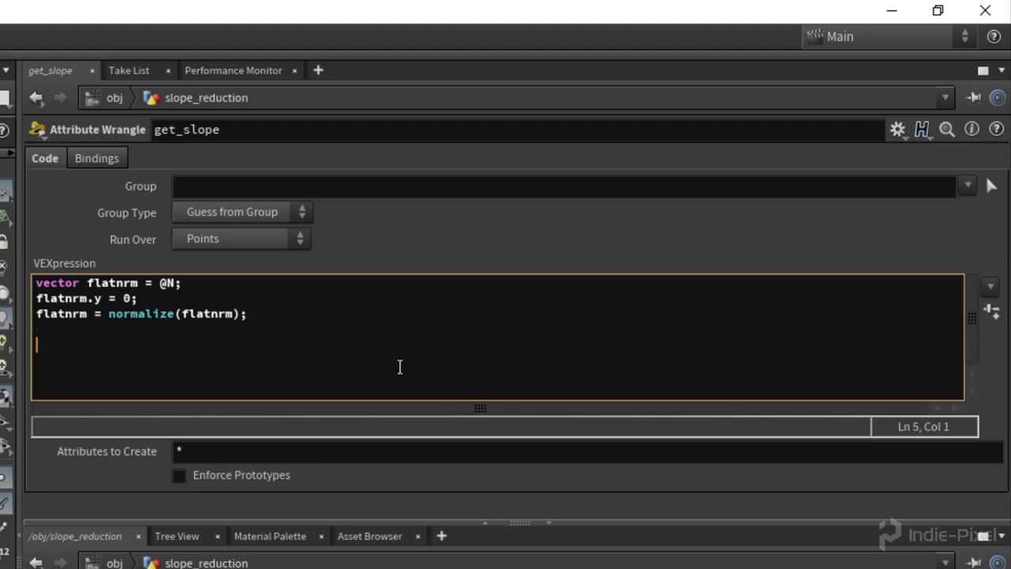
{"action": "type", "text": "f@slope"}
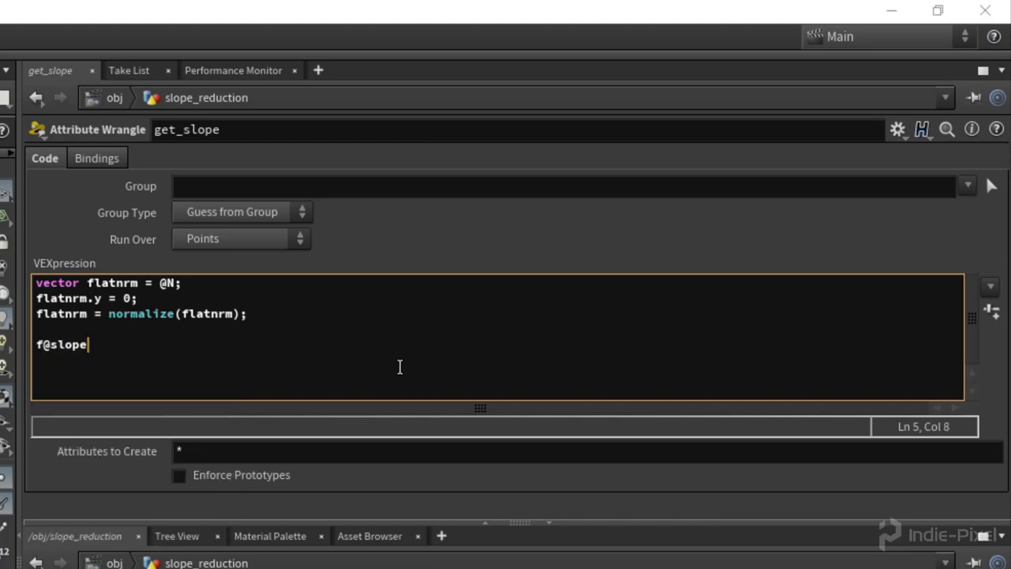
{"action": "type", "text": " ="}
{"action": "key", "text": "BackSpace"}
{"action": "key", "text": "BackSpace"}
{"action": "type", "text": "="}
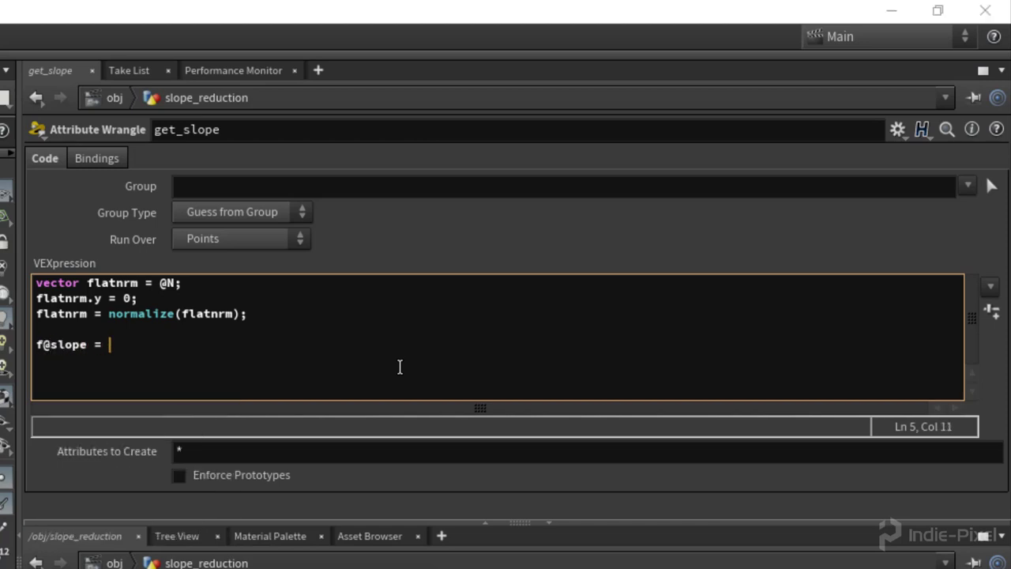
{"action": "key", "text": "Left"}
{"action": "key", "text": "Left"}
{"action": "key", "text": "Left"}
{"action": "key", "text": "Left"}
{"action": "key", "text": "Left"}
{"action": "key", "text": "Left"}
{"action": "key", "text": "Right"}
{"action": "key", "text": "Right"}
{"action": "key", "text": "Right"}
{"action": "key", "text": "Right"}
{"action": "key", "text": "Right"}
{"action": "key", "text": "Right"}
Assign the nested functions degrees(acos()) to f@slope, starting a dot call inside acos.
{"action": "type", "text": "degre"}
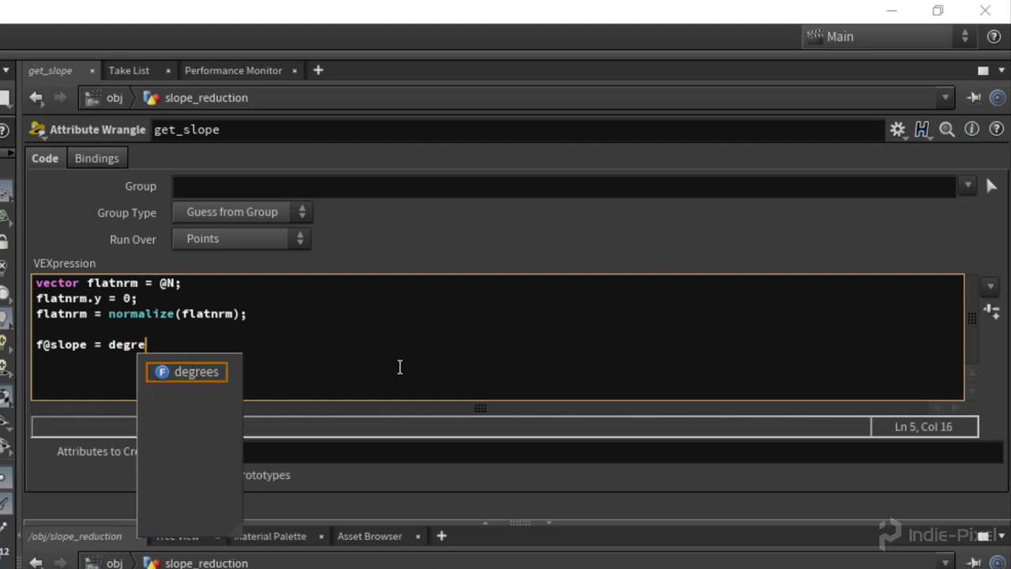
{"action": "type", "text": "es(acr"}
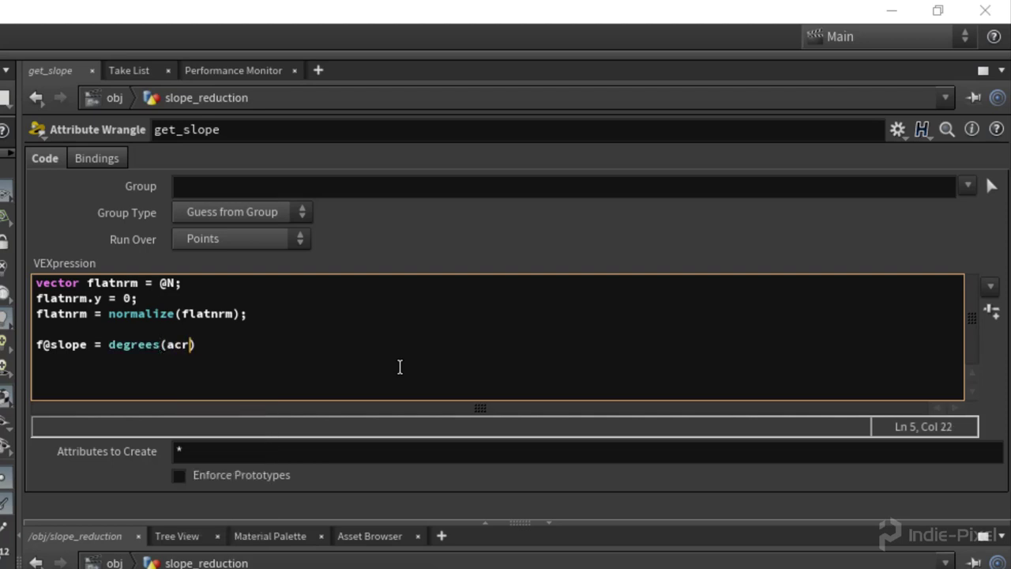
{"action": "key", "text": "BackSpace"}
{"action": "key", "text": "BackSpace"}
{"action": "type", "text": "acos(do"}
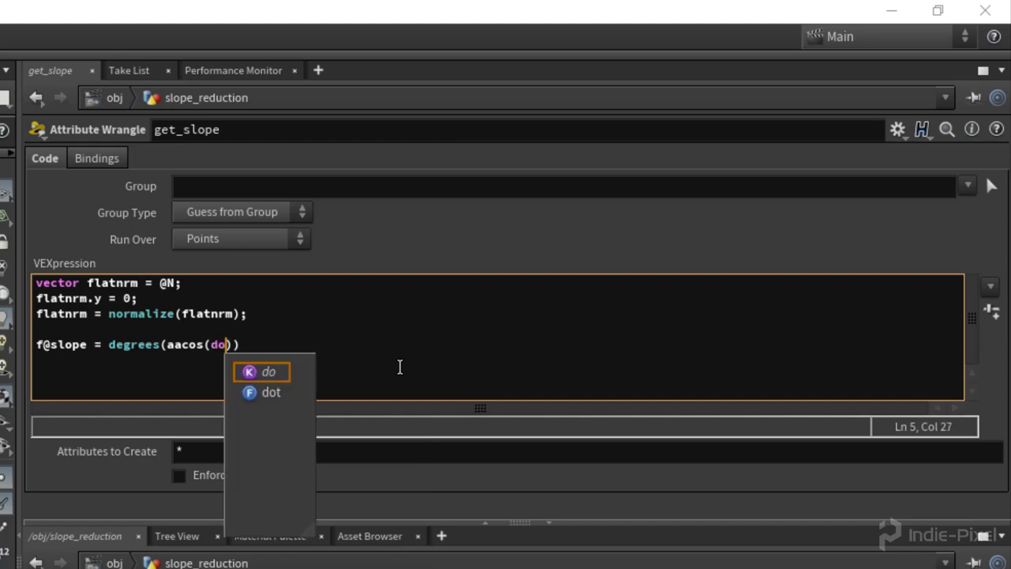
{"action": "key", "text": "Left"}
{"action": "key", "text": "Left"}
{"action": "key", "text": "Left"}
{"action": "key", "text": "Left"}
{"action": "key", "text": "Left"}
{"action": "key", "text": "Left"}
{"action": "key", "text": "BackSpace"}
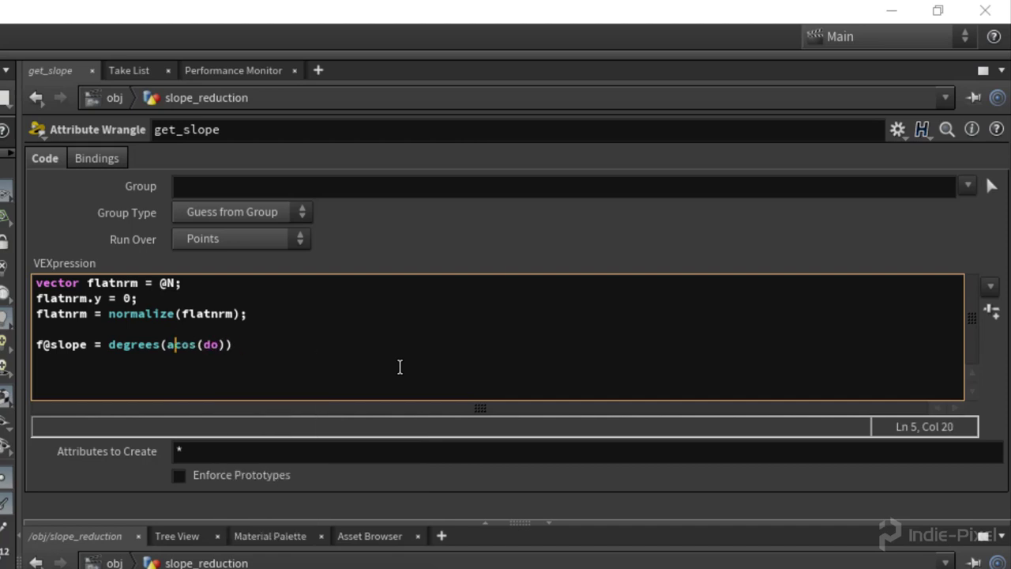
Complete the slope line with the dot product arguments so it reads f@slope = degrees(acos(dot(@N, flatnrm)));.
{"action": "key", "text": "End"}
{"action": "key", "text": "Left"}
{"action": "key", "text": "Left"}
{"action": "type", "text": "t"}
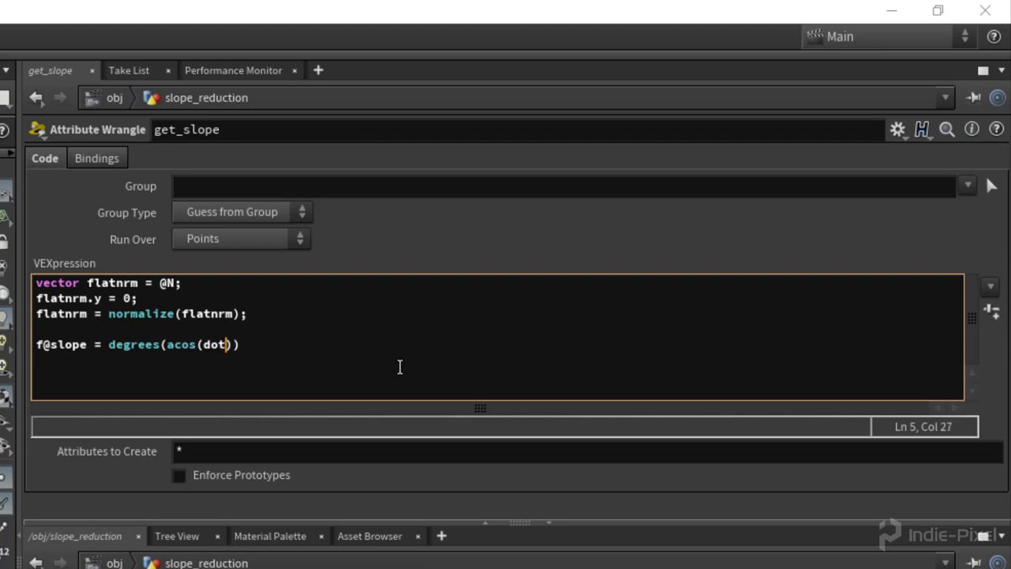
{"action": "type", "text": "()"}
{"action": "key", "text": "Left"}
{"action": "type", "text": "@N, flatn"}
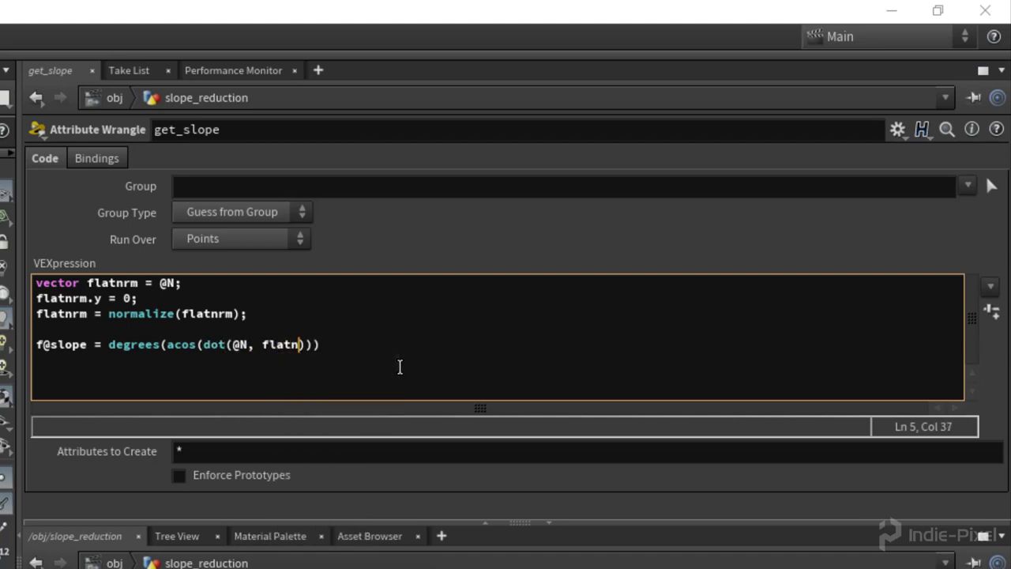
{"action": "type", "text": "rm"}
{"action": "key", "text": "End"}
{"action": "type", "text": ";"}
{"action": "key", "text": "Return"}
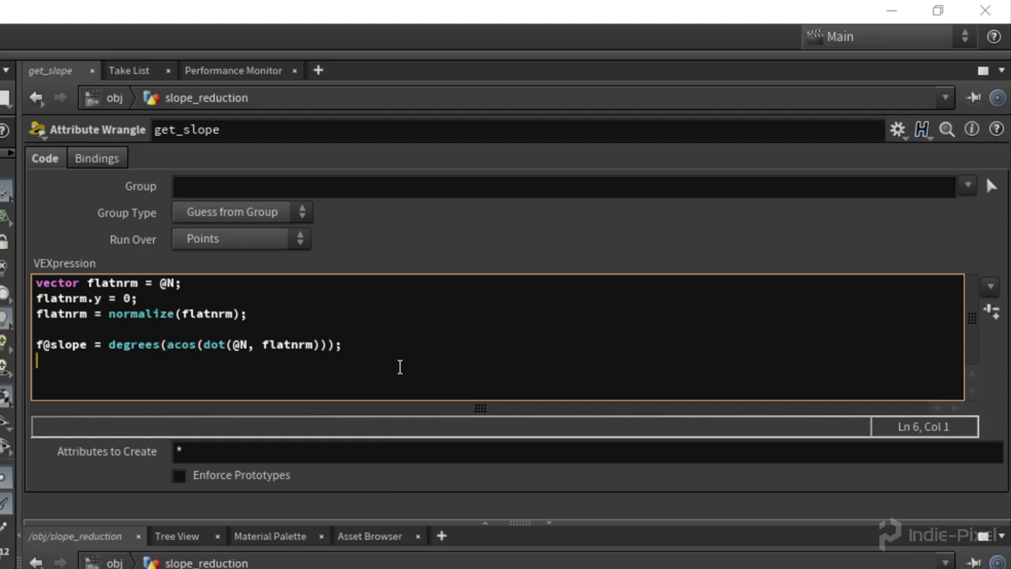
{"action": "type", "text": "@Cd = {0,0,0};"}
{"action": "key", "text": "Return"}
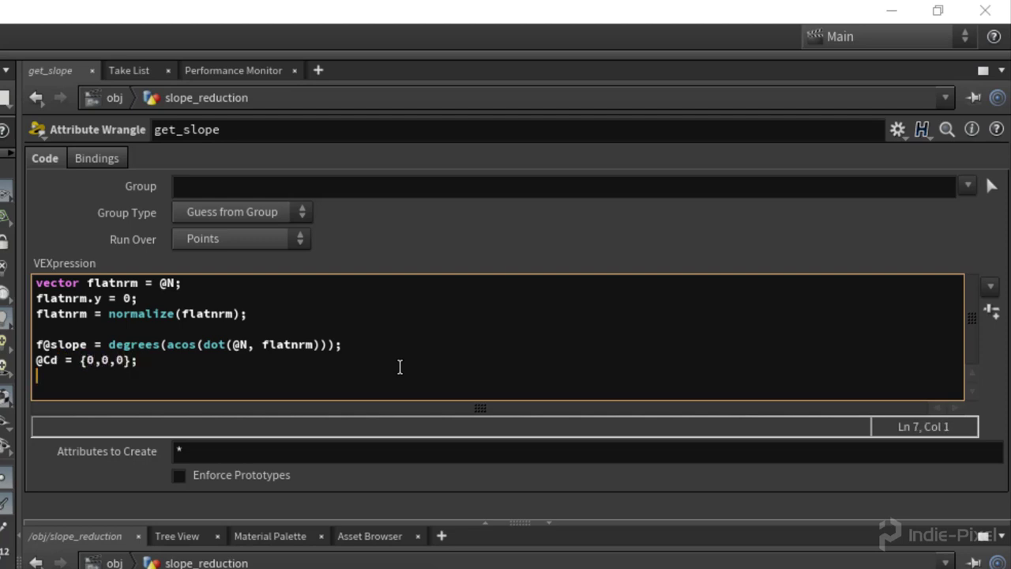
{"action": "type", "text": "if(@slope"}
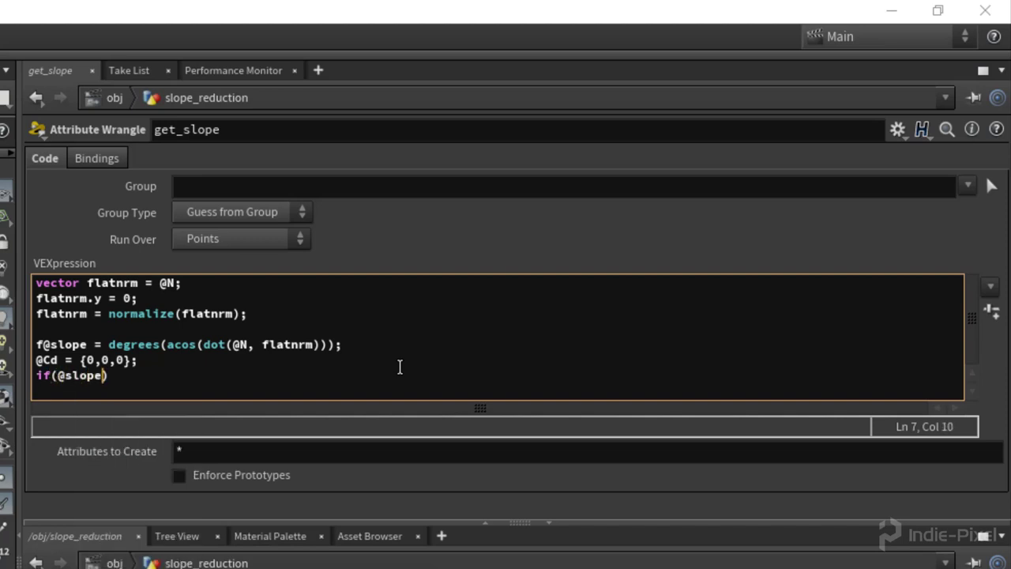
{"action": "type", "text": " >"}
{"action": "type", "text": "("}
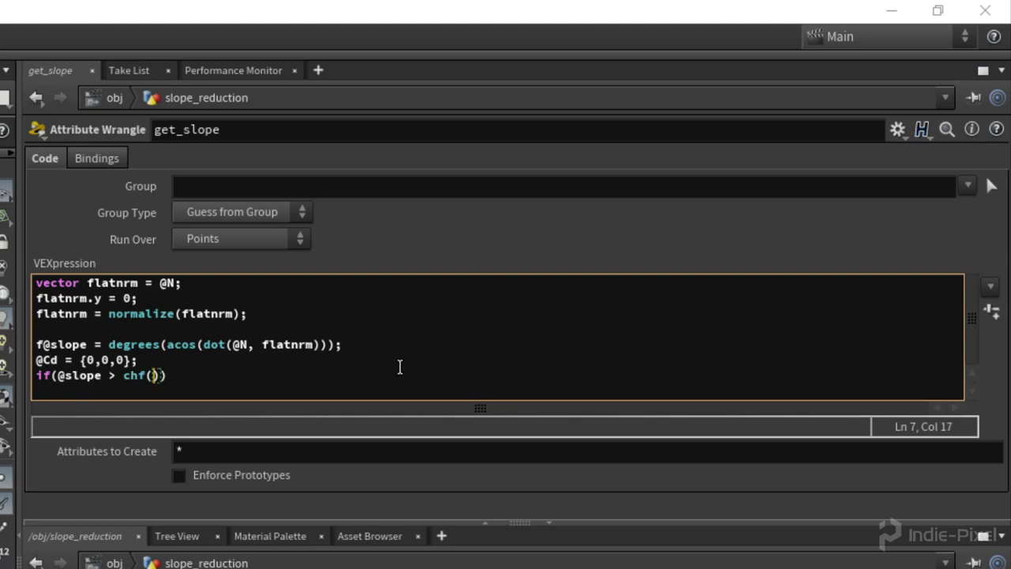
{"action": "type", "text": "\"max_slope\"))"}
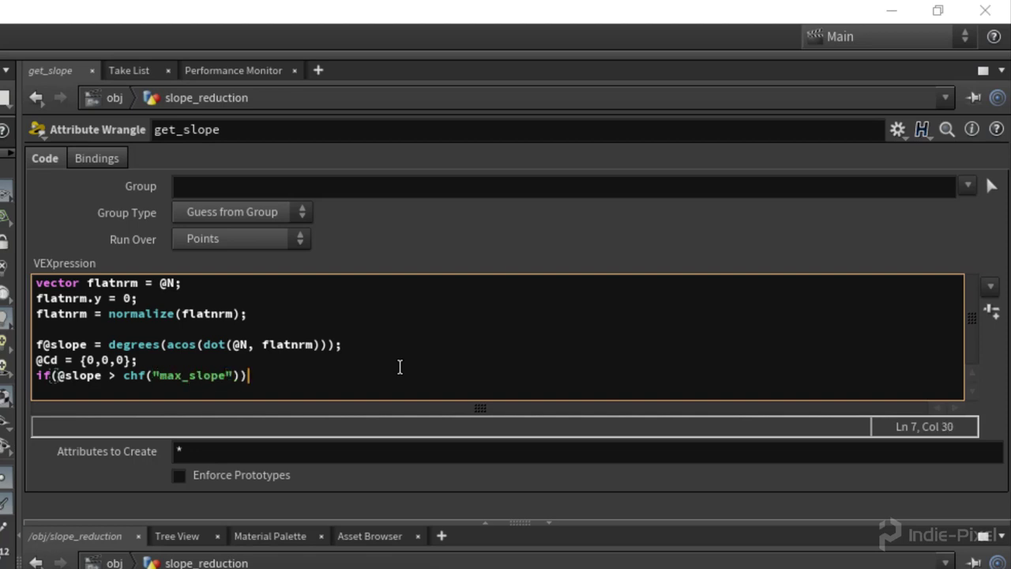
{"action": "key", "text": "Return"}
{"action": "type", "text": "{"}
{"action": "key", "text": "Return"}
{"action": "key", "text": "Return"}
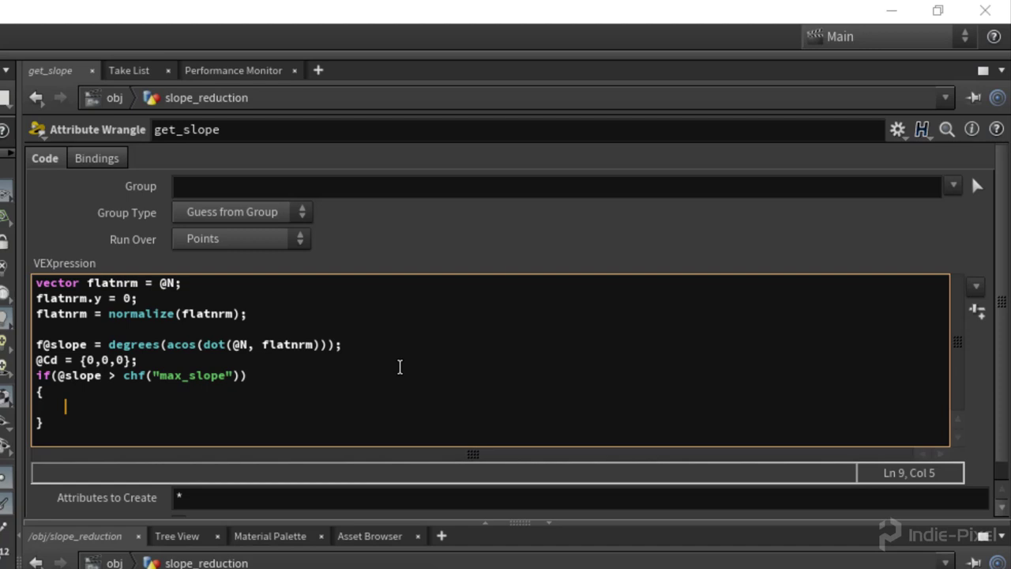
{"action": "type", "text": "@Cd = {1,0,0};"}
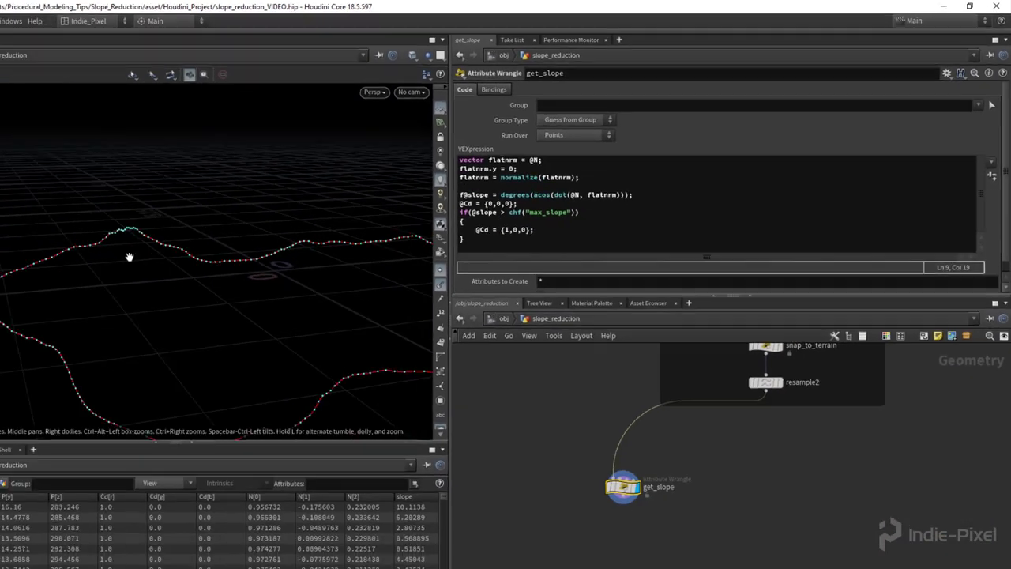
{"action": "left_click_drag", "start_coordinate": [129, 257], "coordinate": [319, 341]}
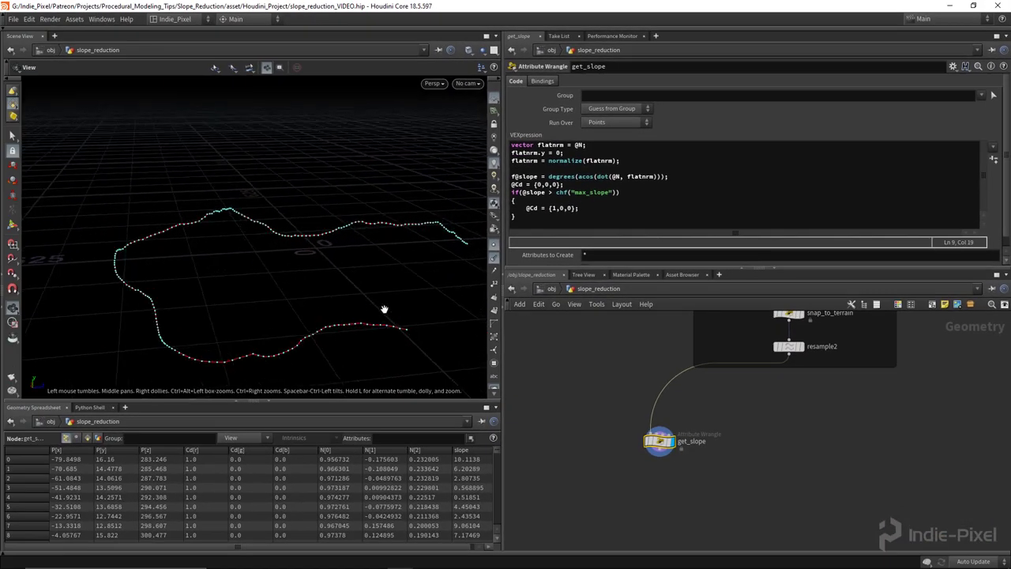
Hide the viewport point markers, create the max_slope parameter from the get_slope code, and set Max Slope to 15.
{"action": "left_click", "coordinate": [495, 246]}
{"action": "left_click", "coordinate": [991, 159]}
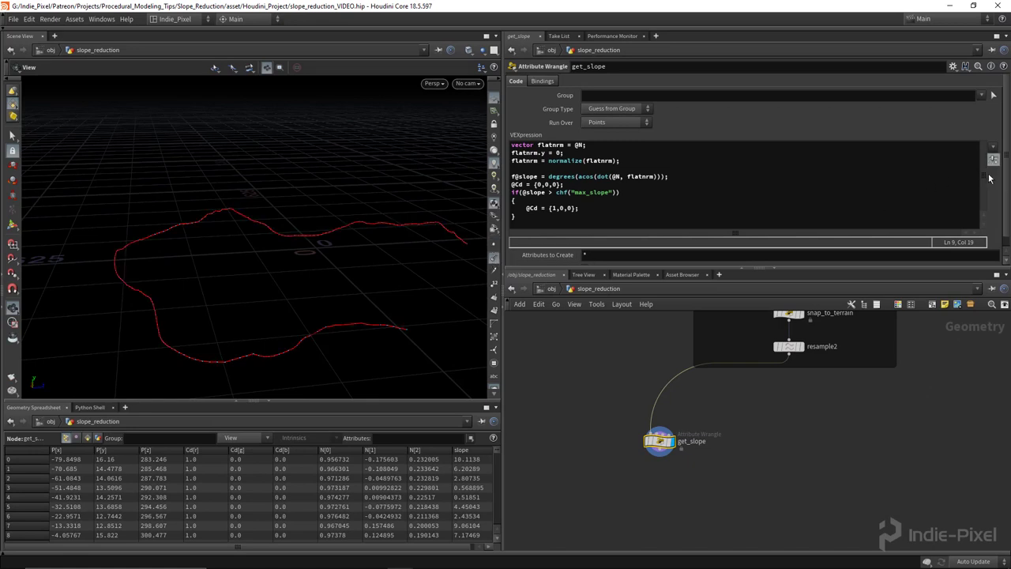
{"action": "middle_click_drag", "start_coordinate": [605, 256], "coordinate": [696, 227]}
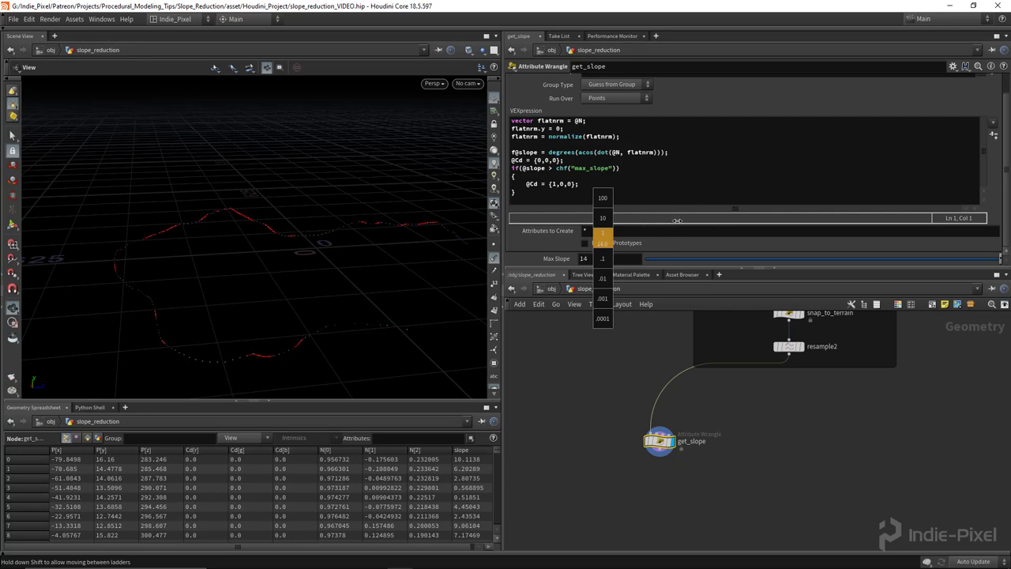
{"action": "middle_click_drag", "start_coordinate": [687, 218], "coordinate": [681, 219]}
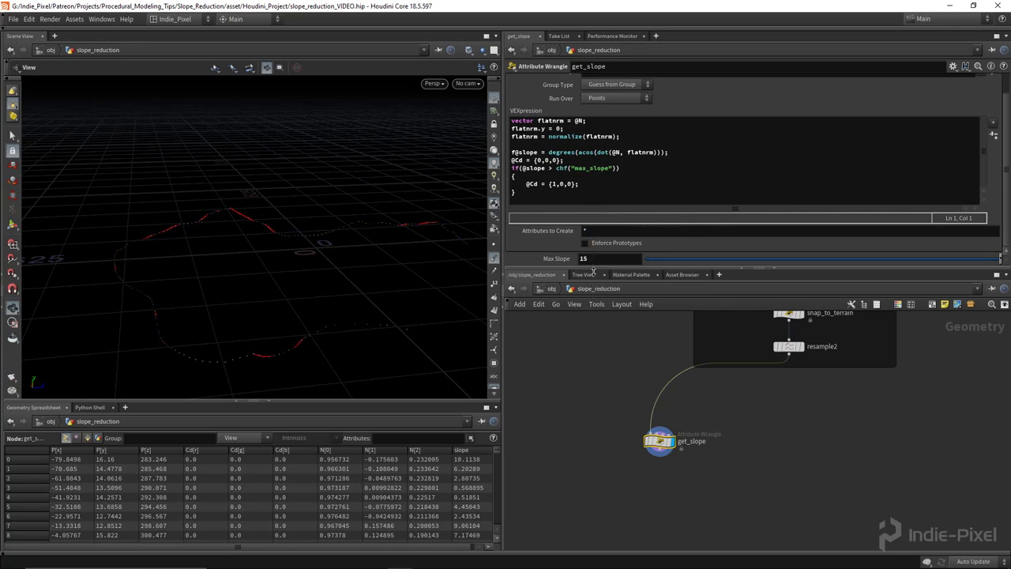
{"action": "left_click_drag", "start_coordinate": [316, 251], "coordinate": [321, 229]}
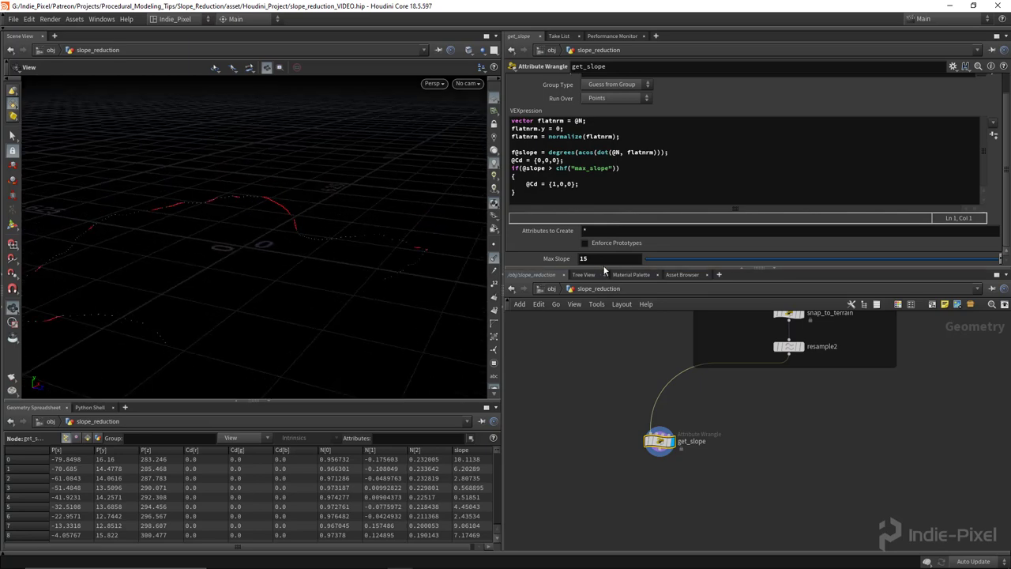
{"action": "left_click_drag", "start_coordinate": [392, 255], "coordinate": [358, 226]}
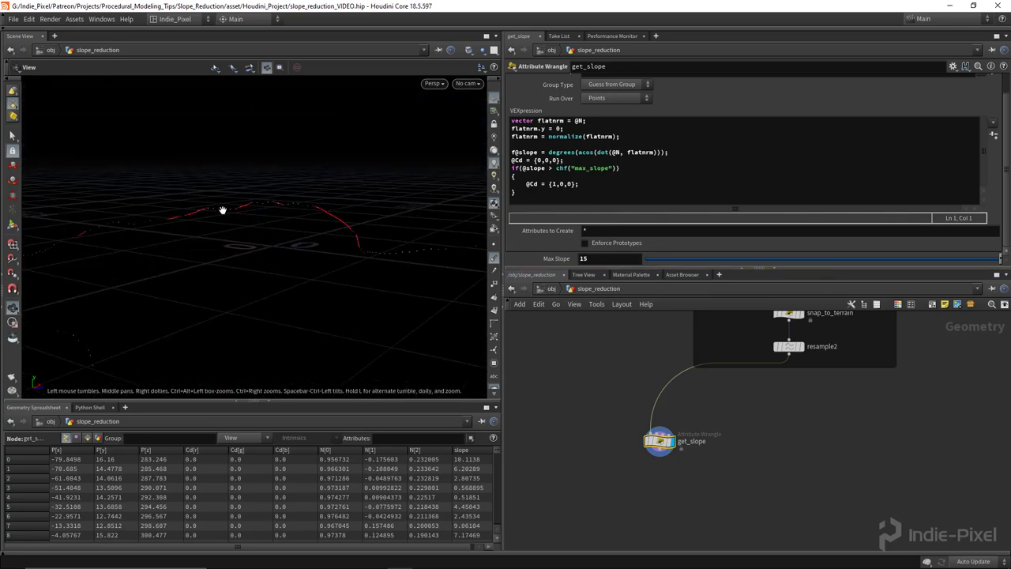
{"action": "left_click_drag", "start_coordinate": [223, 210], "coordinate": [105, 276]}
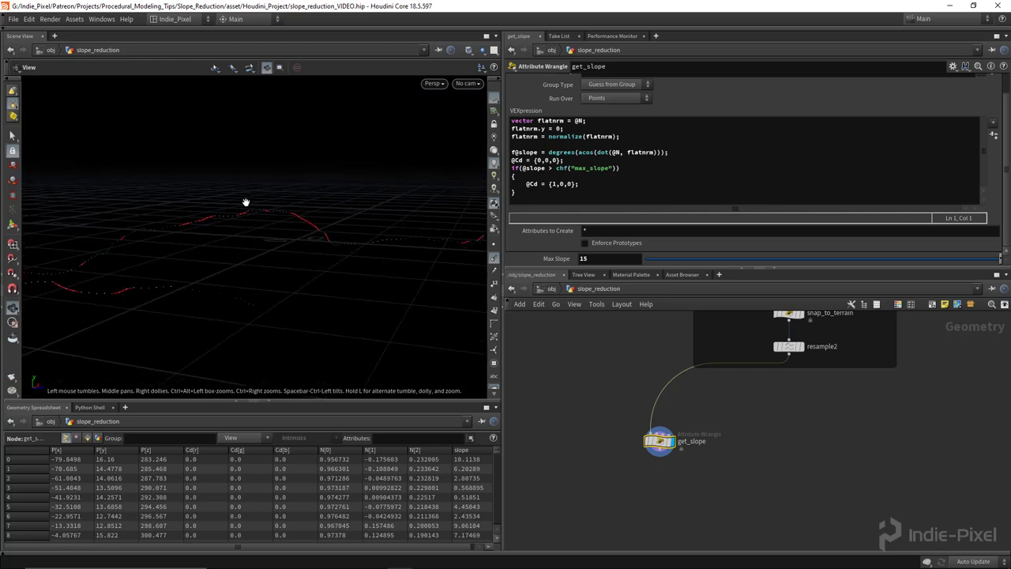
{"action": "left_click_drag", "start_coordinate": [246, 203], "coordinate": [256, 253]}
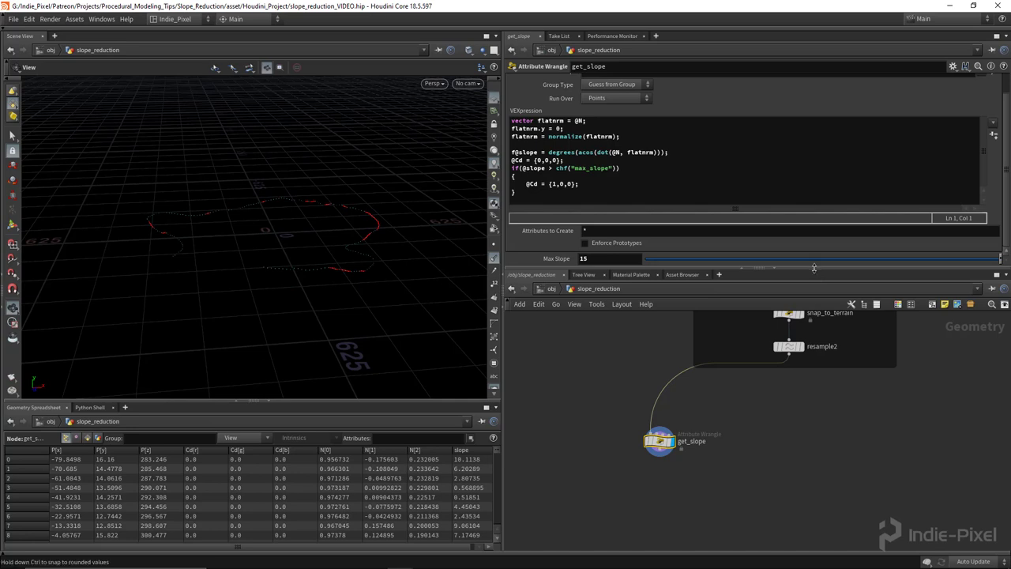
Enlarge the network area and move the get_slope node slightly upward, leaving free space below it.
{"action": "left_click_drag", "start_coordinate": [818, 269], "coordinate": [818, 231]}
{"action": "middle_click_drag", "start_coordinate": [772, 408], "coordinate": [769, 396]}
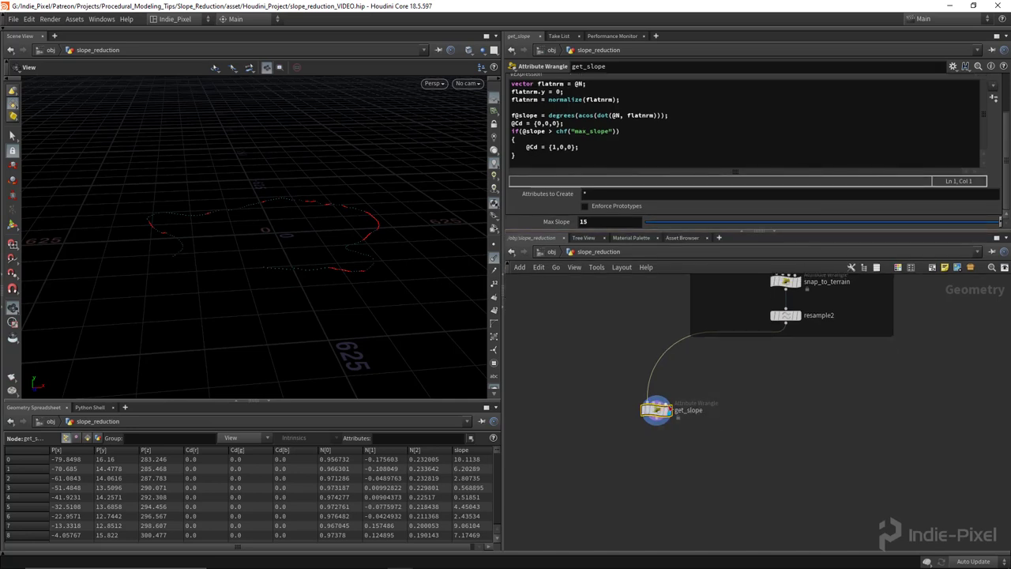
{"action": "left_click_drag", "start_coordinate": [656, 410], "coordinate": [654, 392]}
{"action": "middle_click_drag", "start_coordinate": [663, 458], "coordinate": [647, 407]}
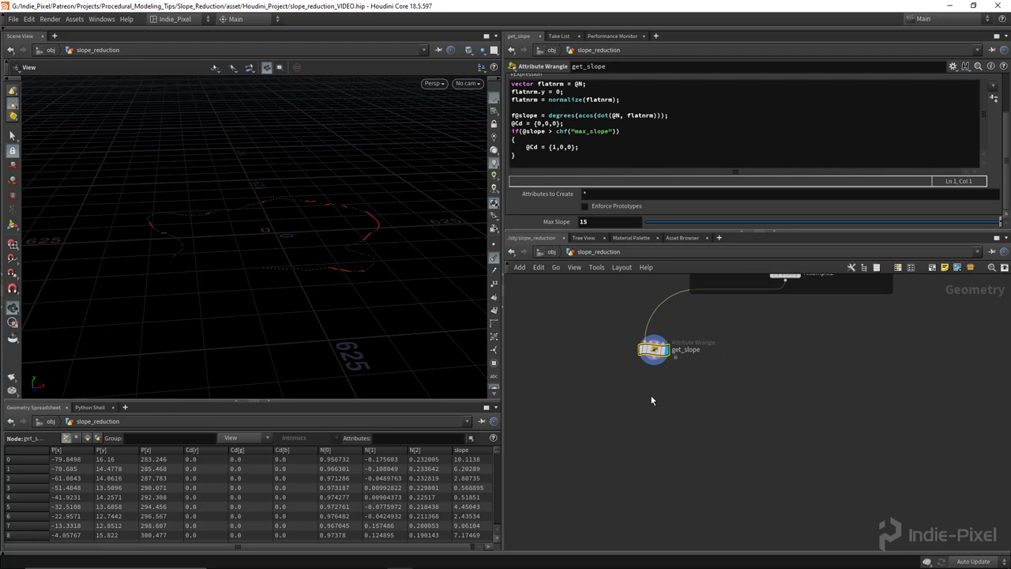
{"action": "scroll", "coordinate": [651, 397], "scroll_direction": "up", "scroll_amount": 1}
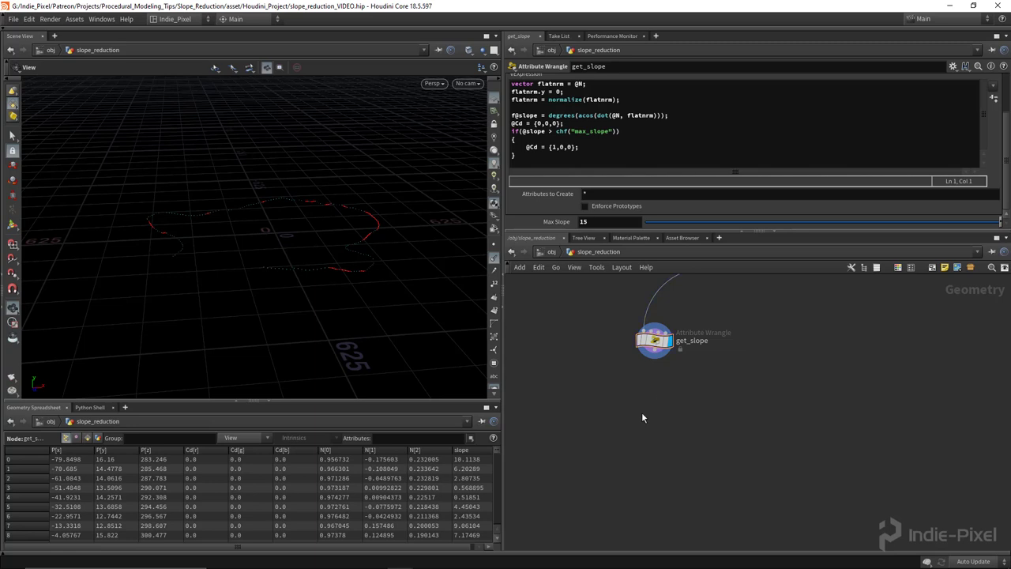
{"action": "key", "text": "Tab"}
{"action": "type", "text": "aa"}
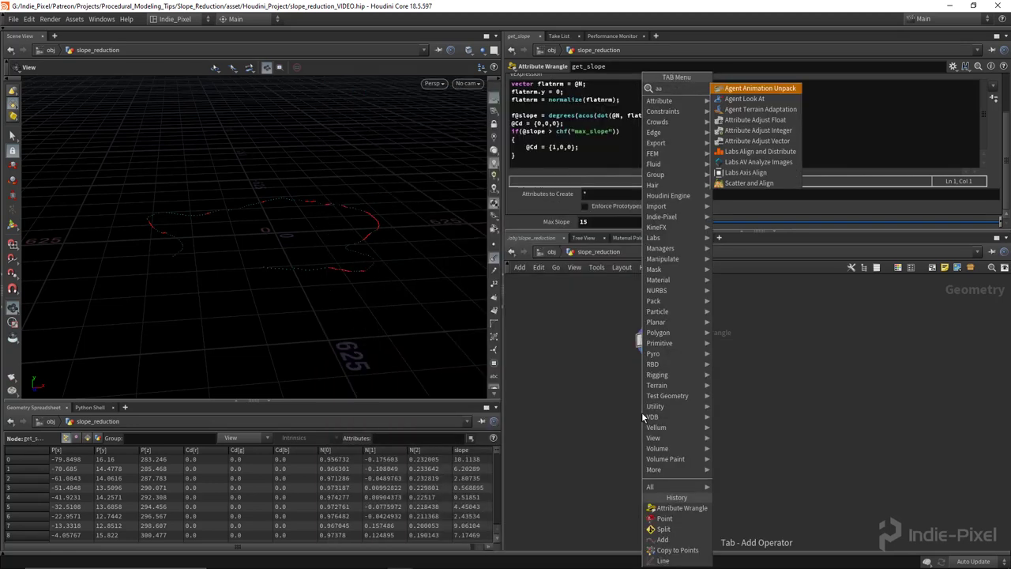
{"action": "key", "text": "Escape"}
Add an Attribute Blur node below get_slope and connect get_slope's output to its first input.
{"action": "key", "text": "Tab"}
{"action": "type", "text": "blur"}
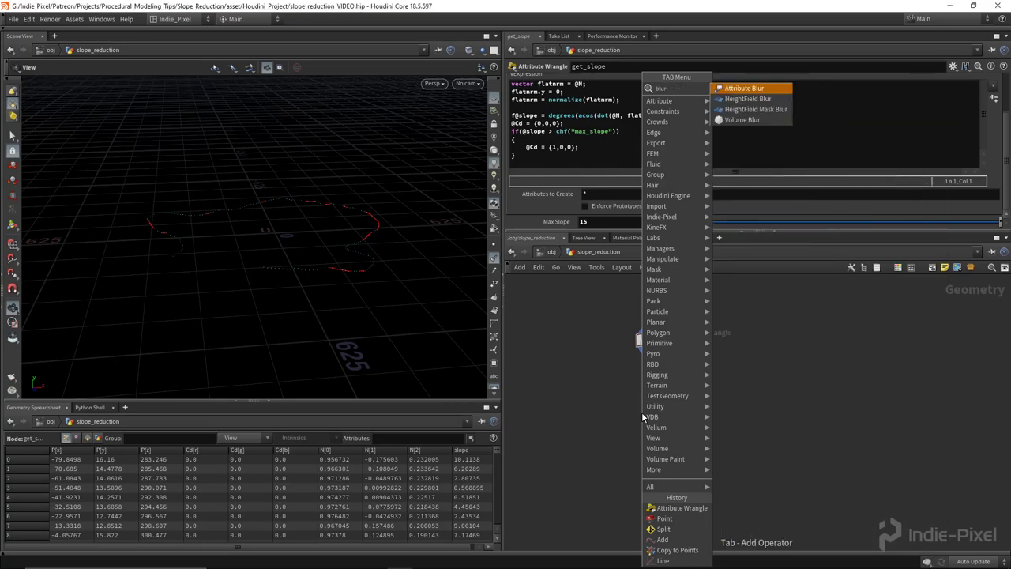
{"action": "key", "text": "Return"}
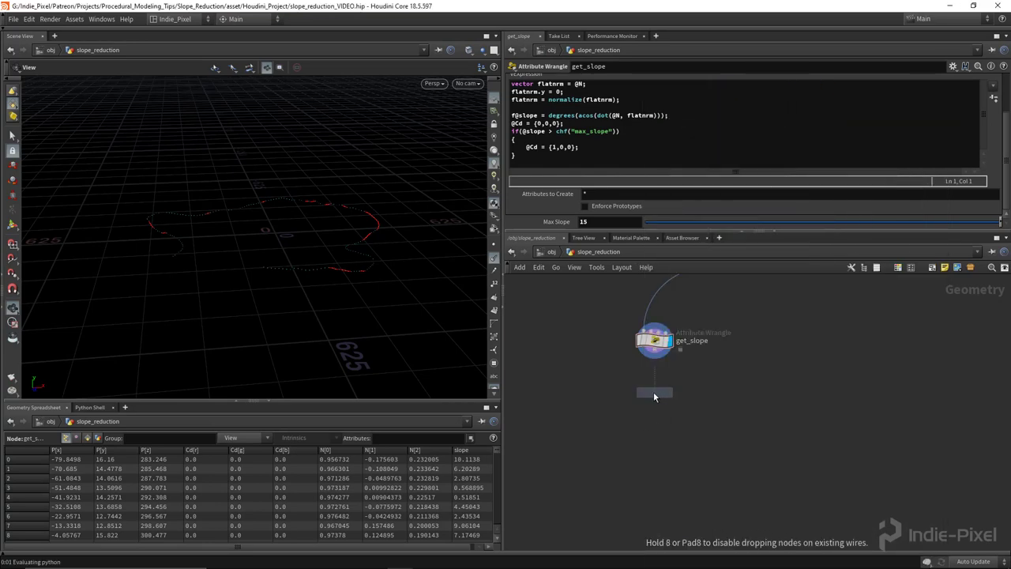
{"action": "left_click", "coordinate": [652, 395]}
{"action": "scroll", "coordinate": [654, 357], "scroll_direction": "up", "scroll_amount": 3}
{"action": "left_click", "coordinate": [649, 349]}
{"action": "left_click", "coordinate": [634, 419]}
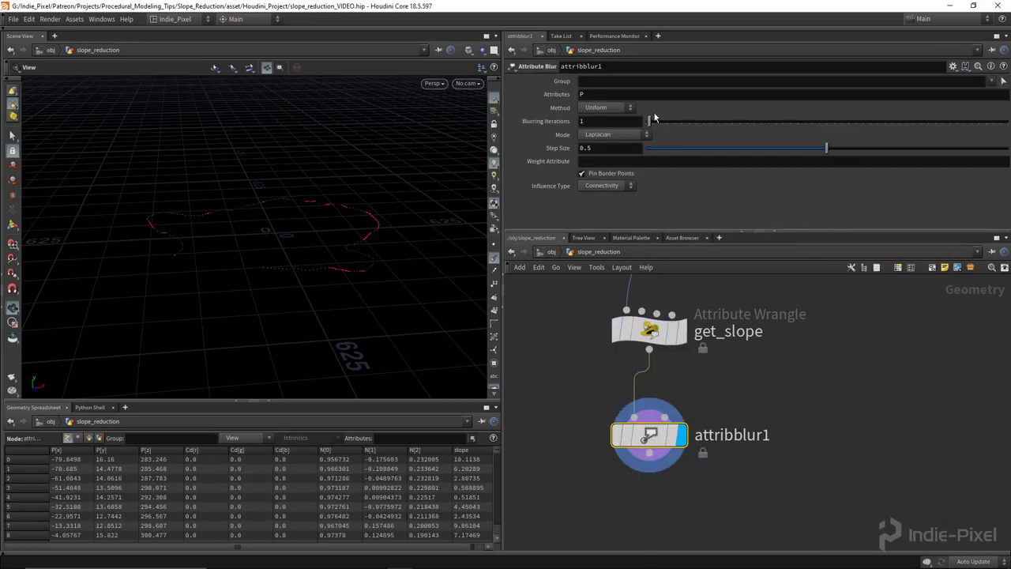
{"action": "left_click", "coordinate": [639, 93]}
{"action": "key", "text": "Return"}
{"action": "left_click", "coordinate": [628, 173]}
Add the comment "//Find the slope" above the flatnrm declaration in the get_slope wrangle's VEXpression.
{"action": "left_click", "coordinate": [648, 327]}
{"action": "left_click_drag", "start_coordinate": [818, 231], "coordinate": [817, 305]}
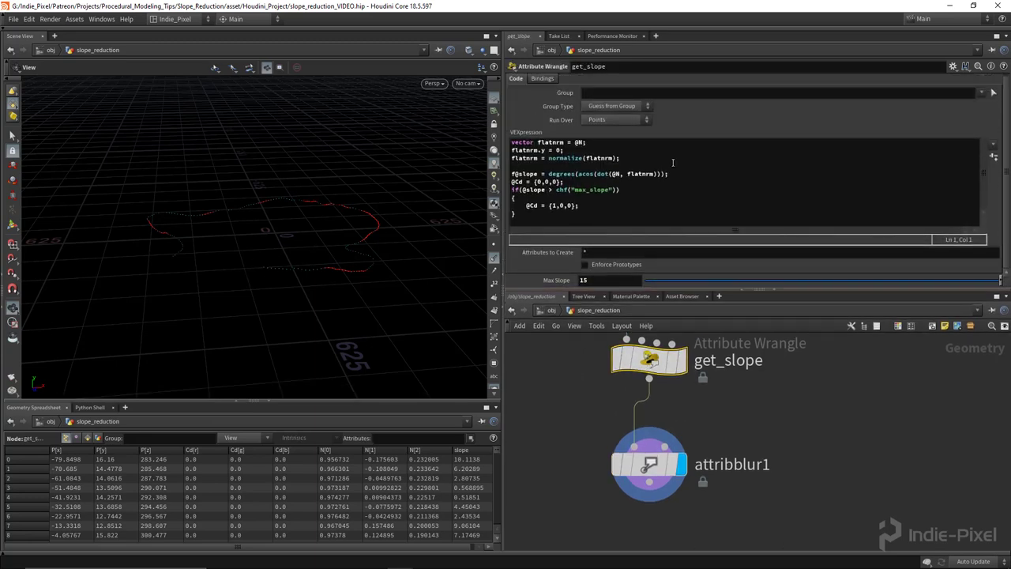
{"action": "left_click", "coordinate": [649, 148]}
{"action": "key", "text": "Home"}
{"action": "key", "text": "Return"}
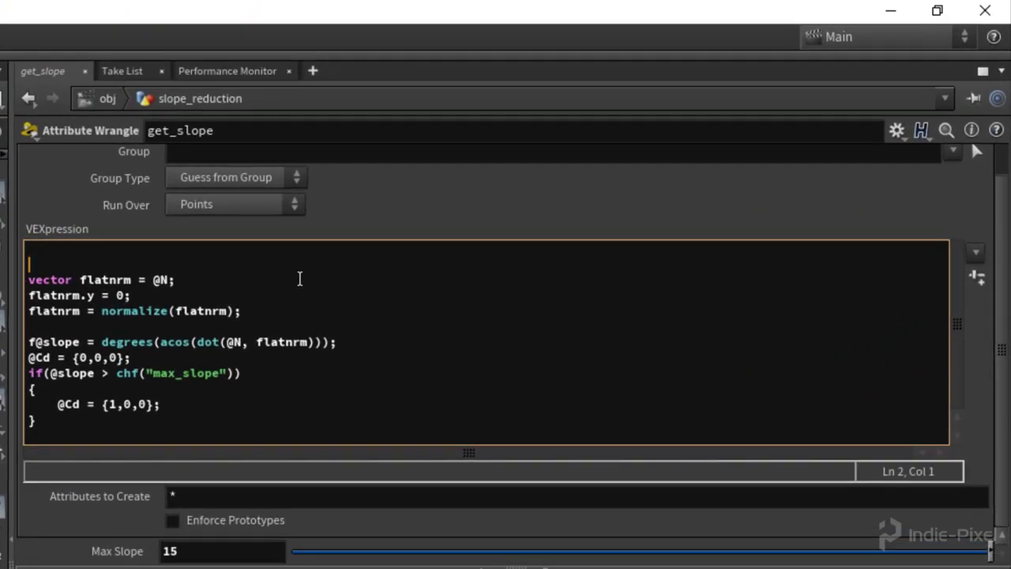
{"action": "type", "text": "//Find the slope"}
{"action": "key", "text": "Return"}
{"action": "key", "text": "BackSpace"}
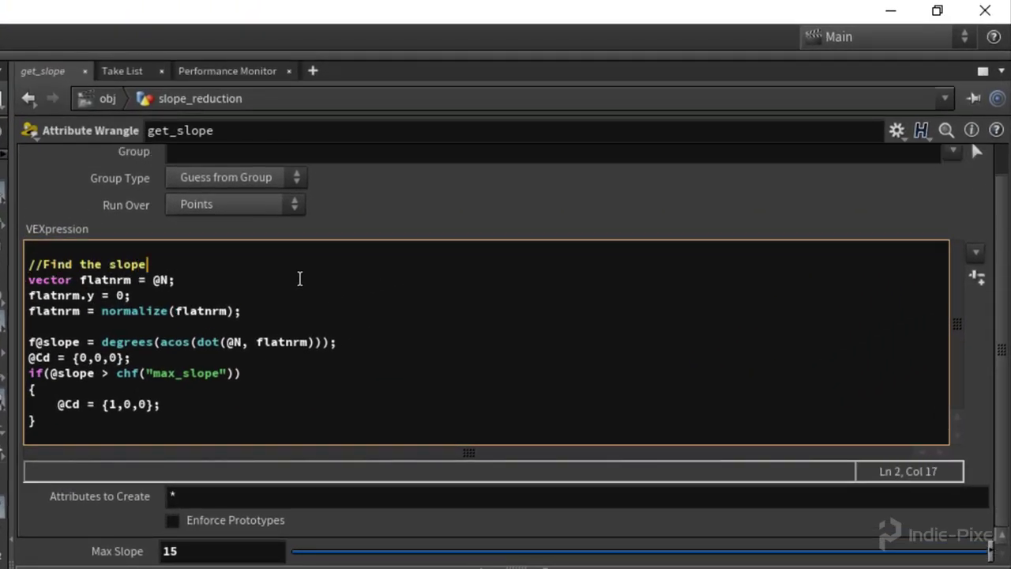
Add the comment "//Find the ends" as the first line of the get_slope code.
{"action": "key", "text": "Up"}
{"action": "key", "text": "Return"}
{"action": "key", "text": "Up"}
{"action": "type", "text": "//"}
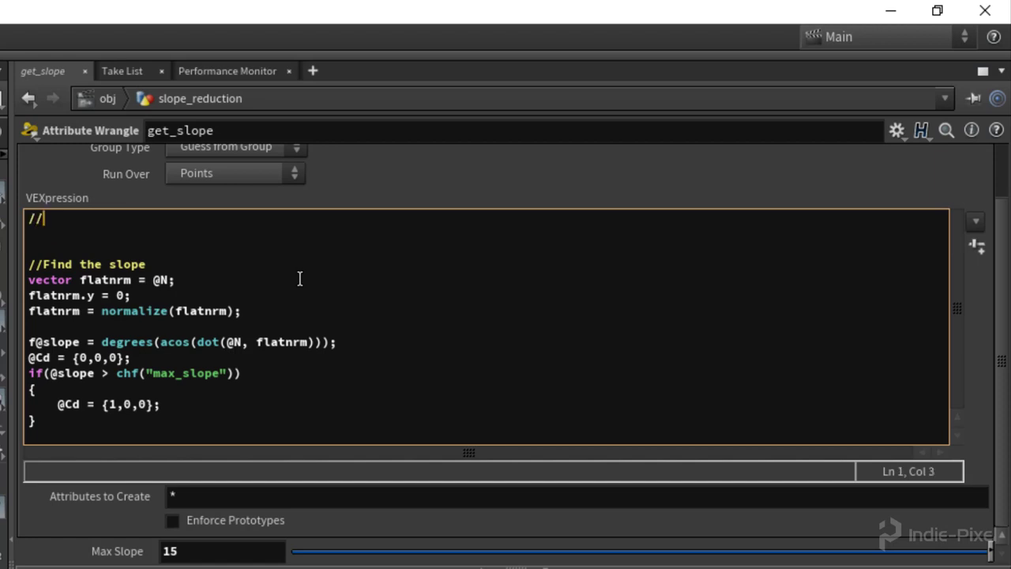
{"action": "type", "text": "Find the ends"}
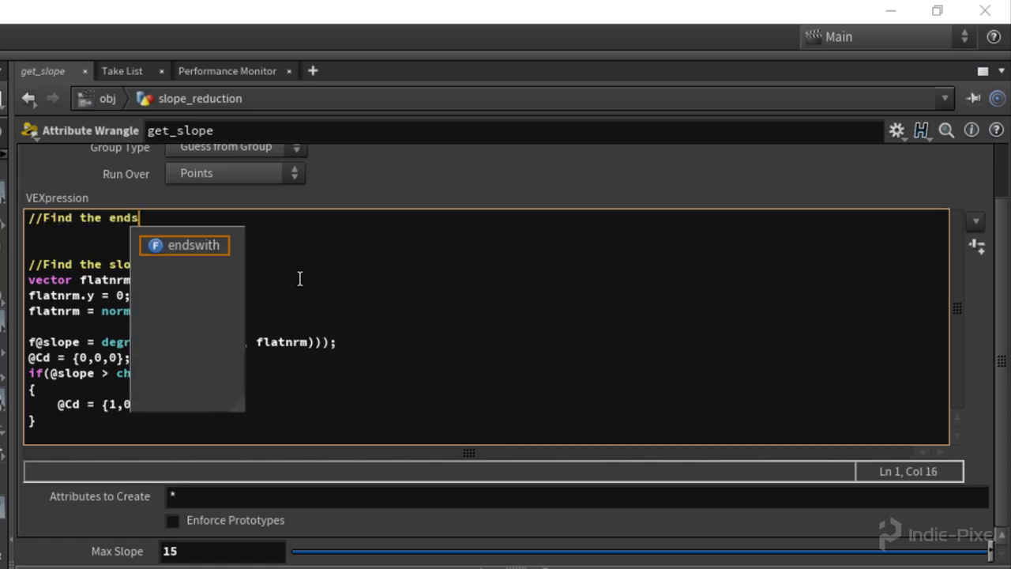
{"action": "key", "text": "Return"}
{"action": "type", "text": "int "}
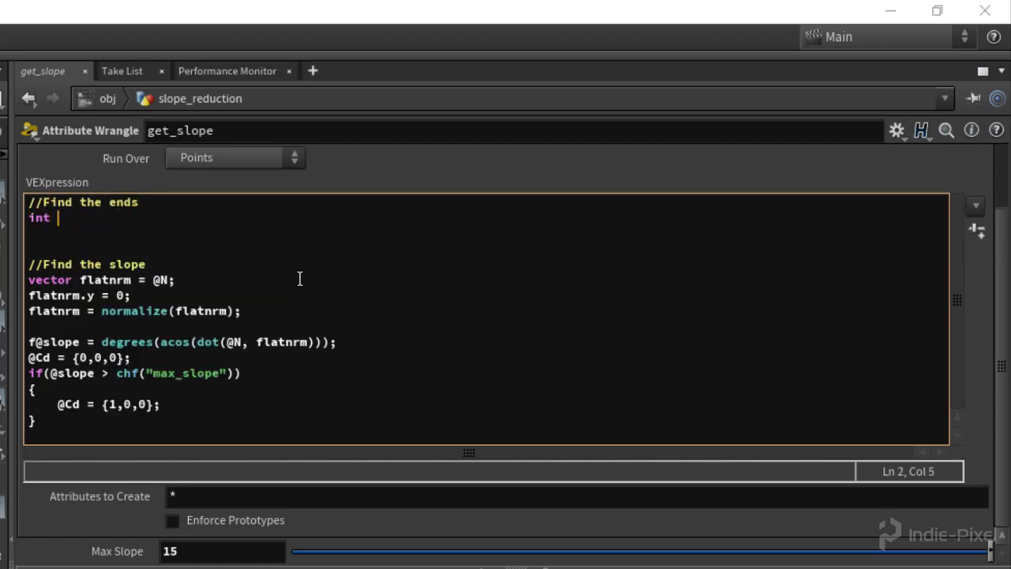
{"action": "type", "text": "neighcount ="}
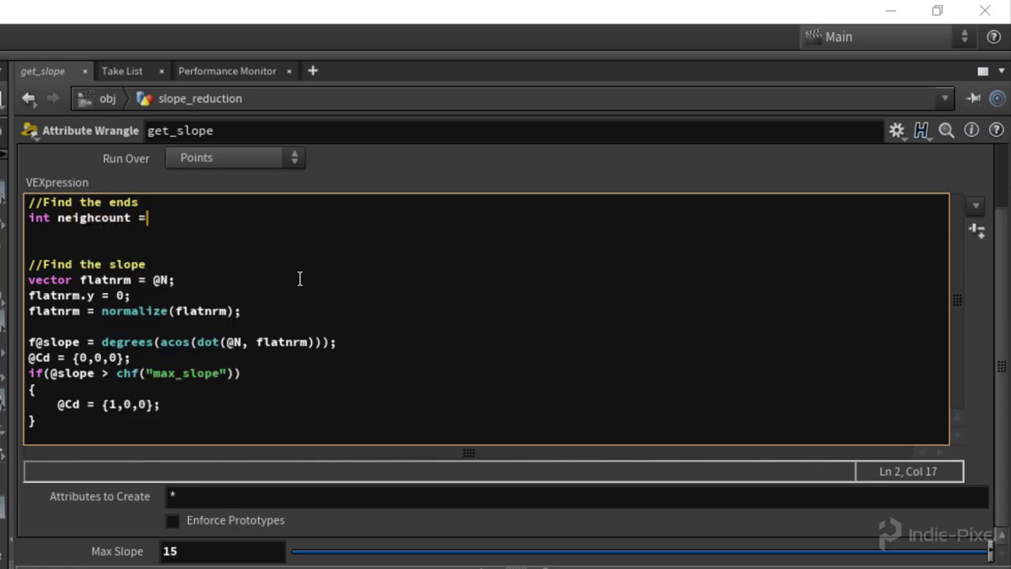
{"action": "type", "text": " neigh"}
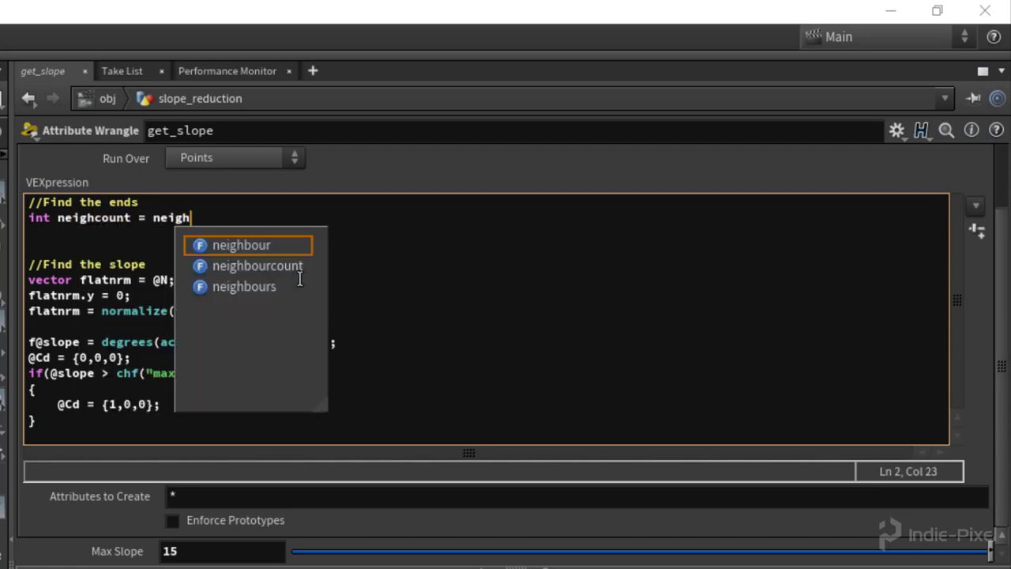
{"action": "key", "text": "Down"}
{"action": "key", "text": "Return"}
{"action": "type", "text": "()"}
{"action": "key", "text": "Left"}
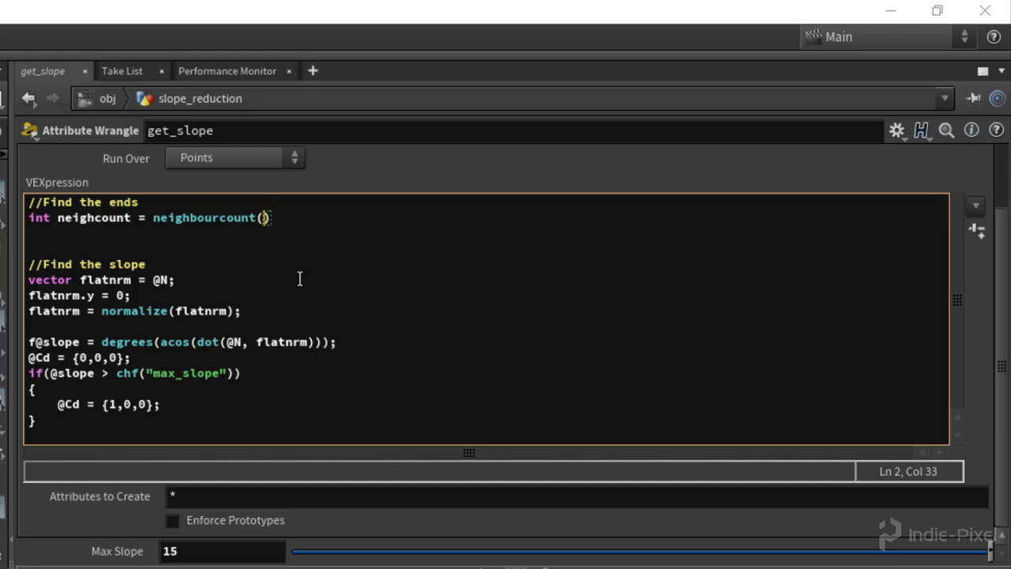
{"action": "type", "text": "0, @ptnum"}
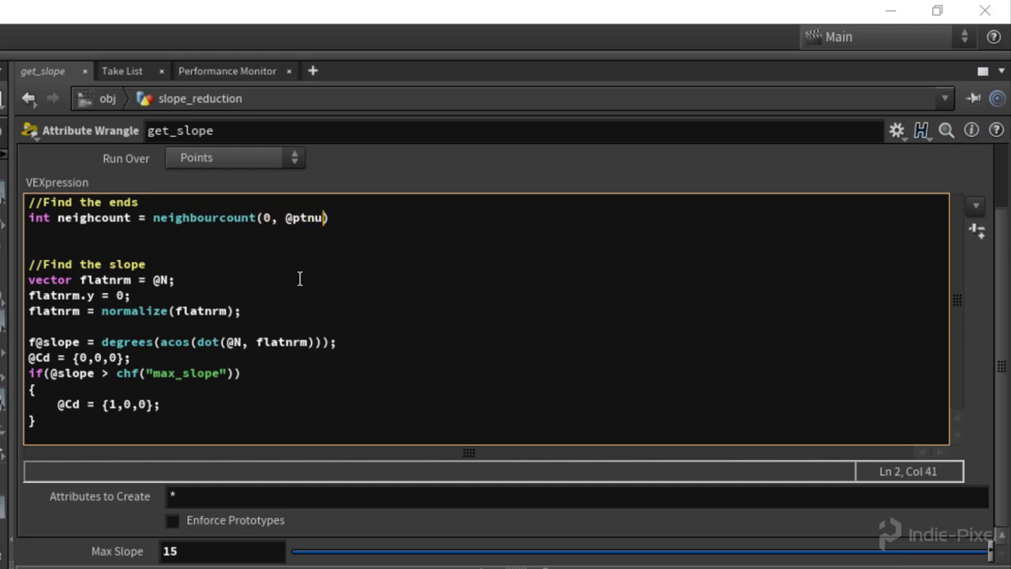
{"action": "key", "text": "Right"}
{"action": "type", "text": ";"}
{"action": "key", "text": "Return"}
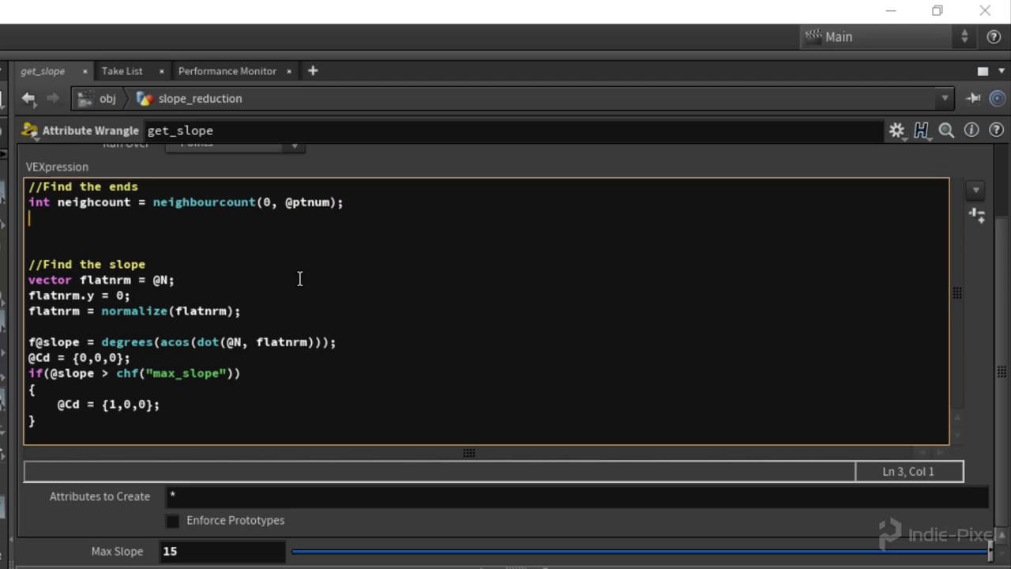
Add an "if(neighcount == 1)" condition with an empty braced block below the neighcount declaration.
{"action": "type", "text": "if(neigh"}
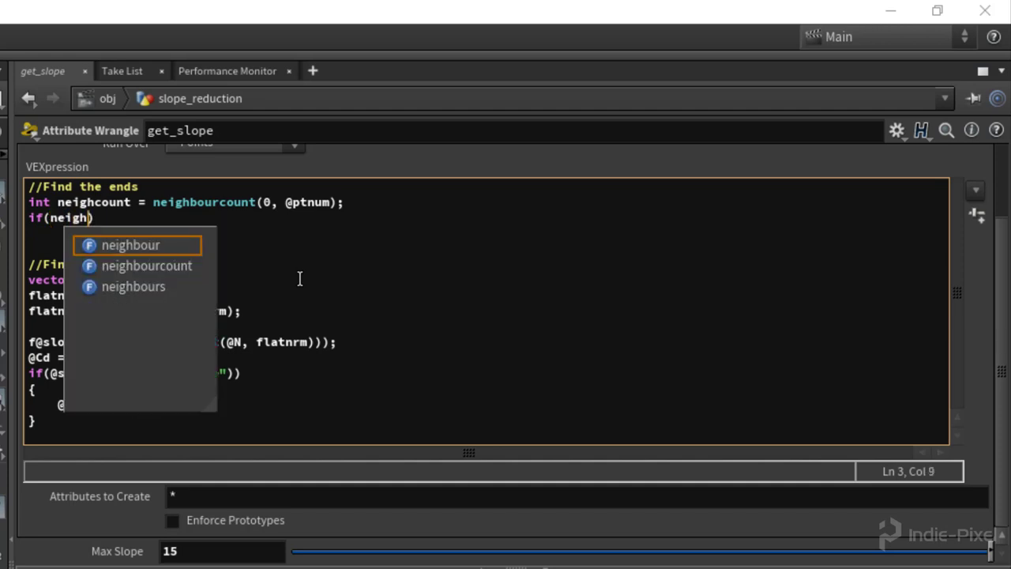
{"action": "type", "text": "count "}
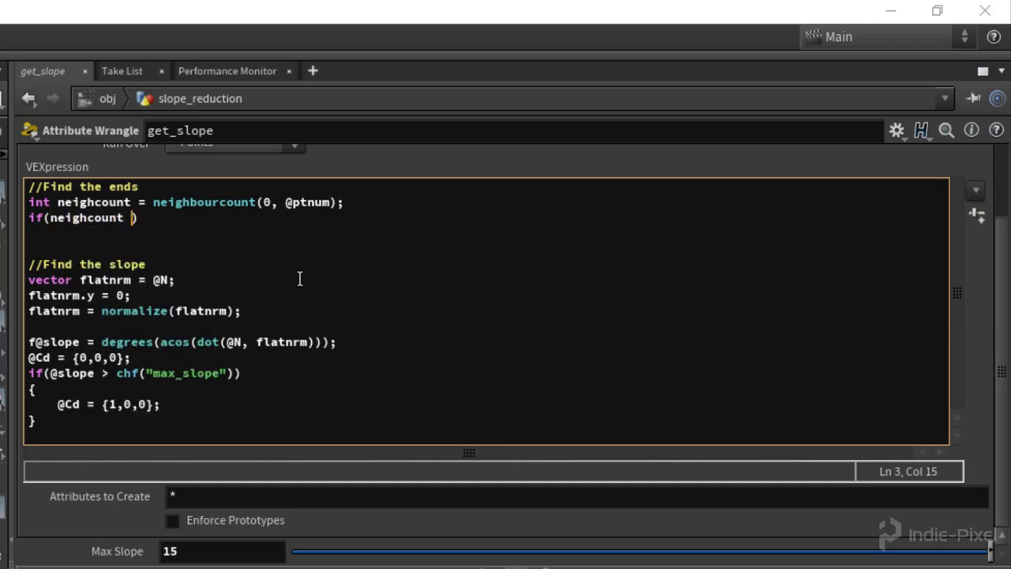
{"action": "type", "text": "== 1)"}
{"action": "key", "text": "Return"}
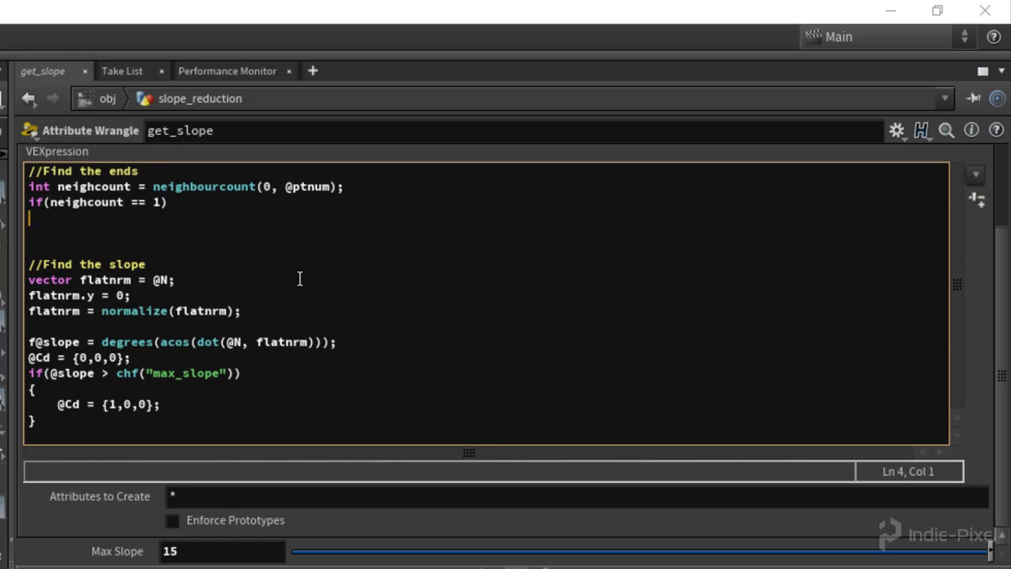
{"action": "type", "text": "{"}
{"action": "key", "text": "Return"}
{"action": "type", "text": "}"}
{"action": "key", "text": "Left"}
{"action": "key", "text": "Return"}
{"action": "key", "text": "Up"}
Inside the neighcount condition's block, write "i@group_ends = 1;" to put those points in the ends group.
{"action": "key", "text": "Tab"}
{"action": "type", "text": "i"}
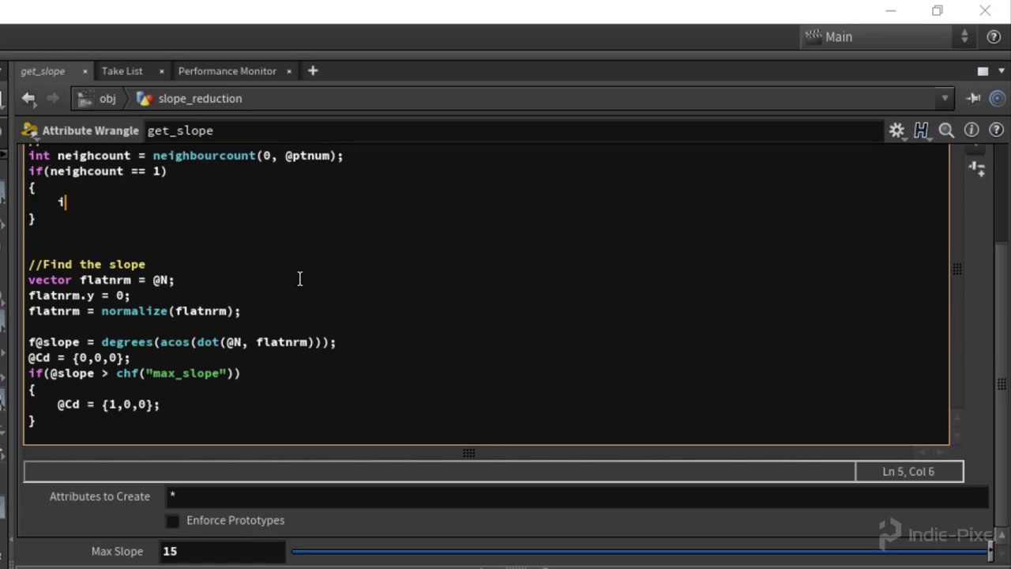
{"action": "type", "text": "@group_ends"}
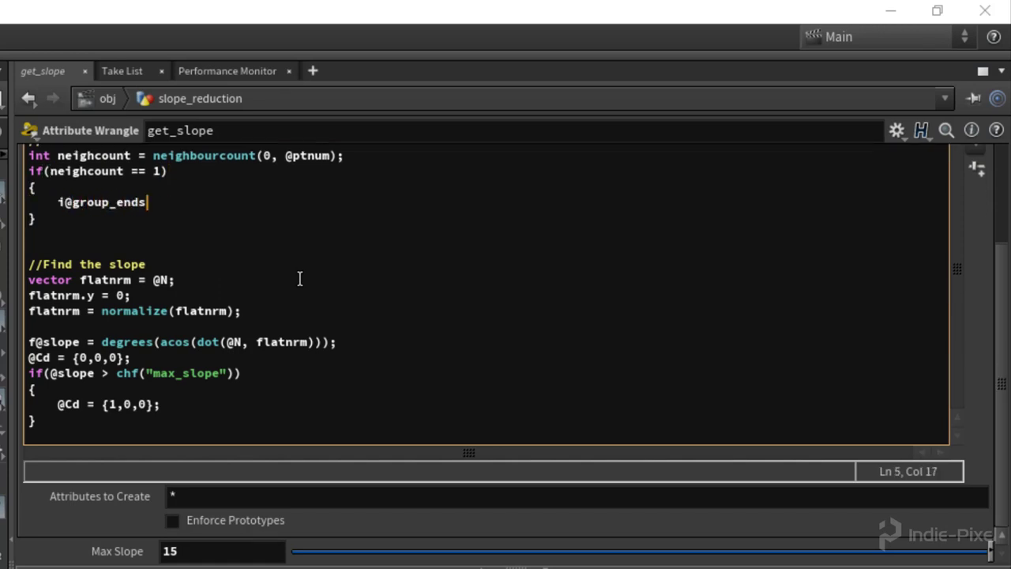
{"action": "type", "text": " = 1;"}
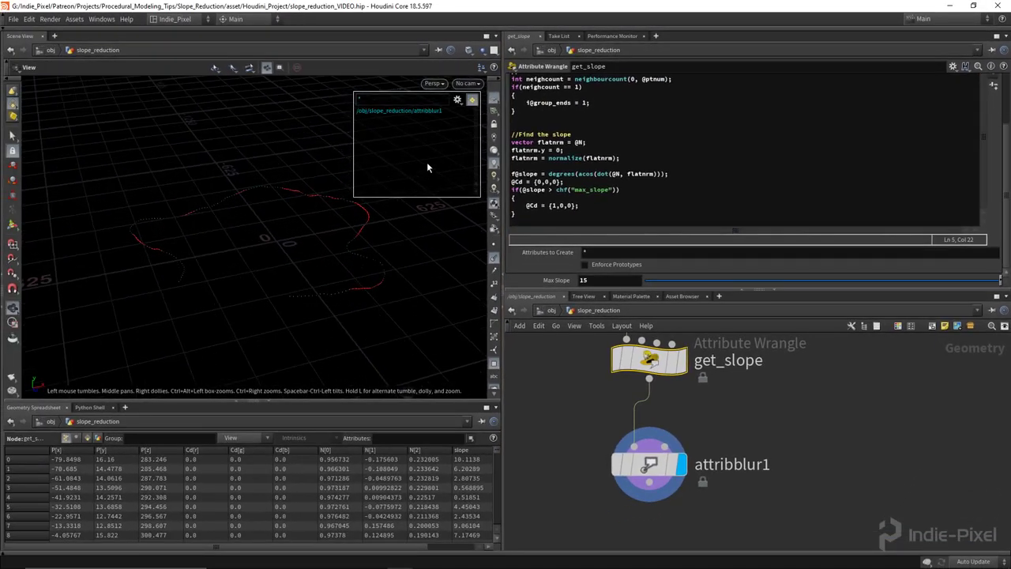
Show the point groups in the viewport's group list, examine the ends group on the curve, and close the list.
{"action": "left_click", "coordinate": [457, 100]}
{"action": "left_click", "coordinate": [479, 129]}
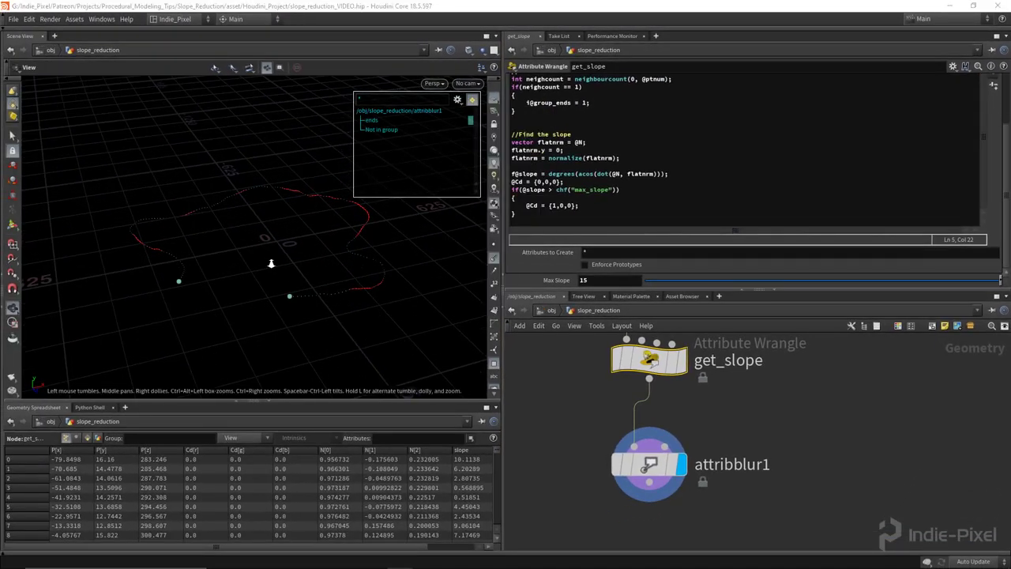
{"action": "left_click_drag", "start_coordinate": [270, 263], "coordinate": [302, 300]}
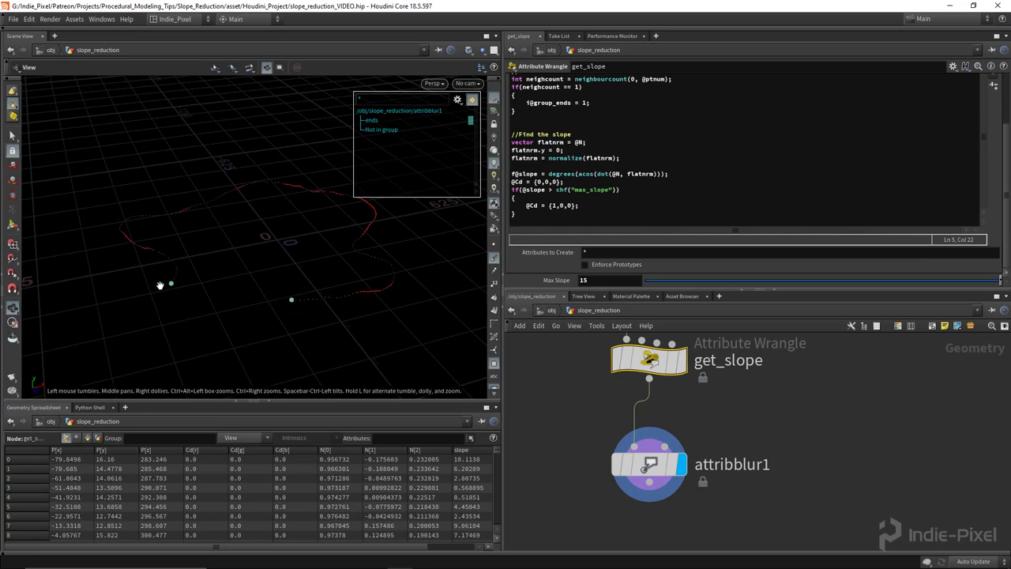
{"action": "left_click_drag", "start_coordinate": [159, 285], "coordinate": [196, 280]}
{"action": "left_click_drag", "start_coordinate": [377, 298], "coordinate": [423, 280]}
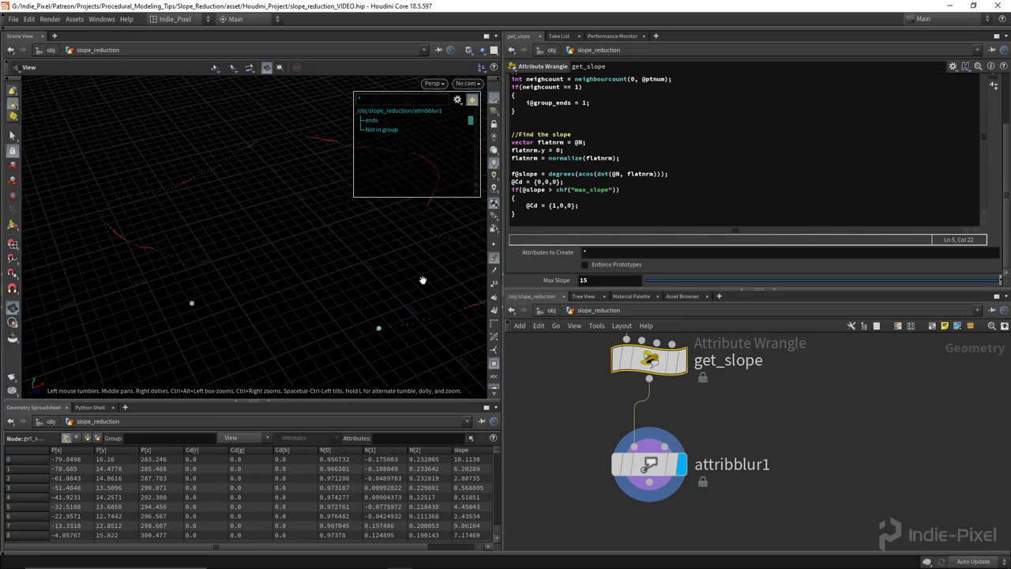
{"action": "left_click", "coordinate": [493, 363]}
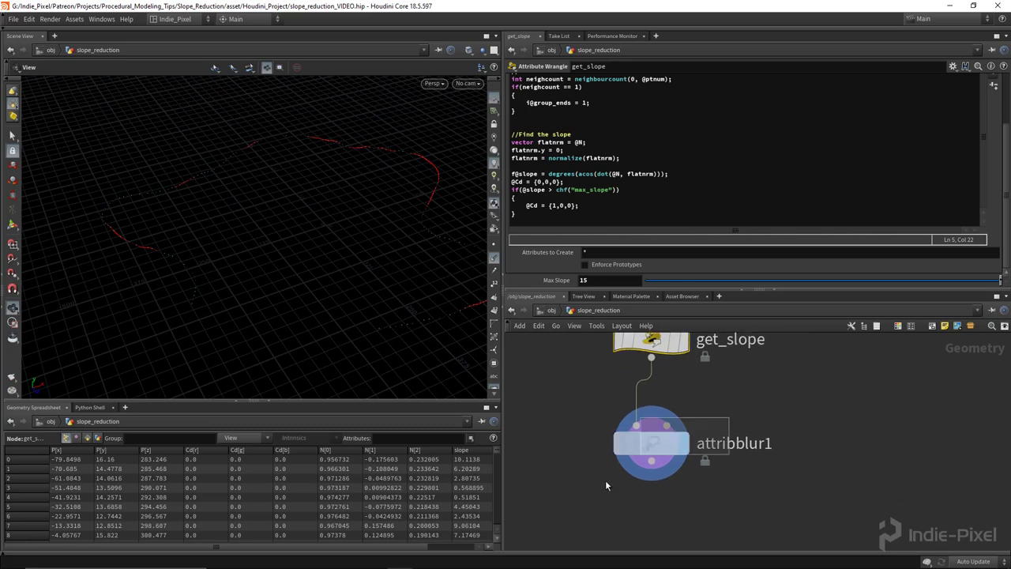
Restrict the first Attribute Blur to every point outside the ends group by setting its group to "!ends".
{"action": "left_click", "coordinate": [650, 442]}
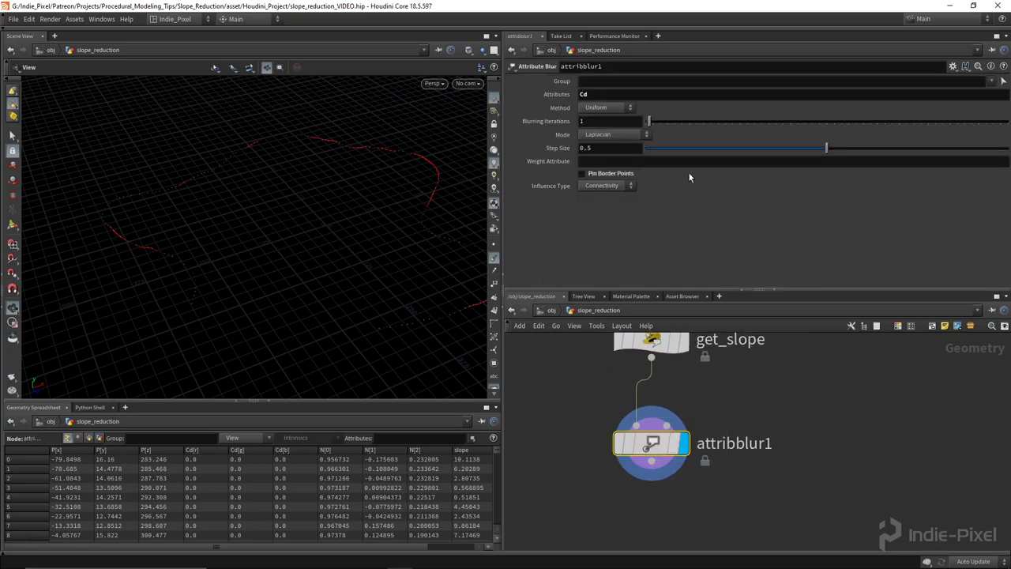
{"action": "left_click", "coordinate": [991, 81]}
{"action": "left_click", "coordinate": [993, 94]}
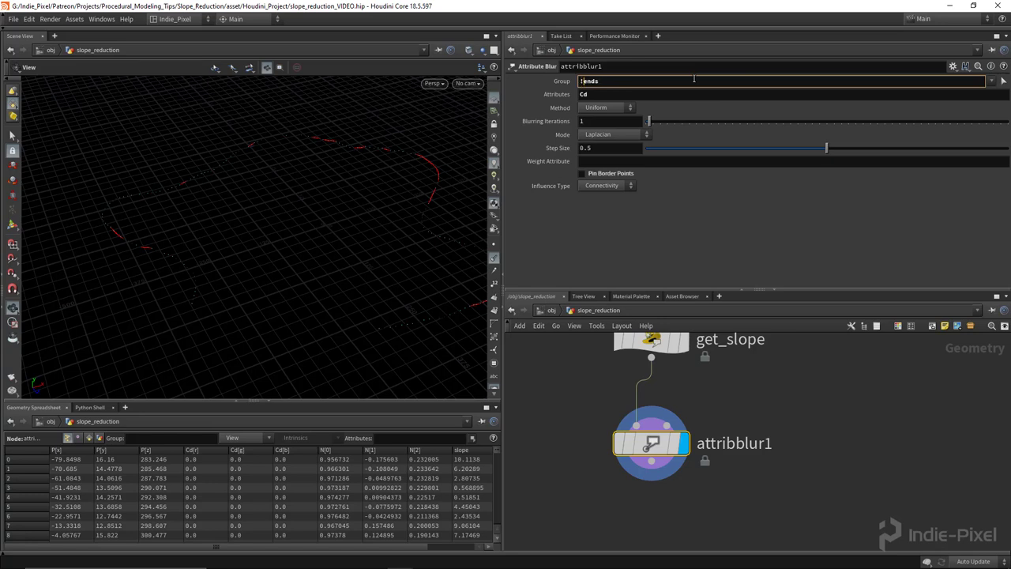
{"action": "key", "text": "Return"}
{"action": "left_click_drag", "start_coordinate": [341, 218], "coordinate": [337, 241]}
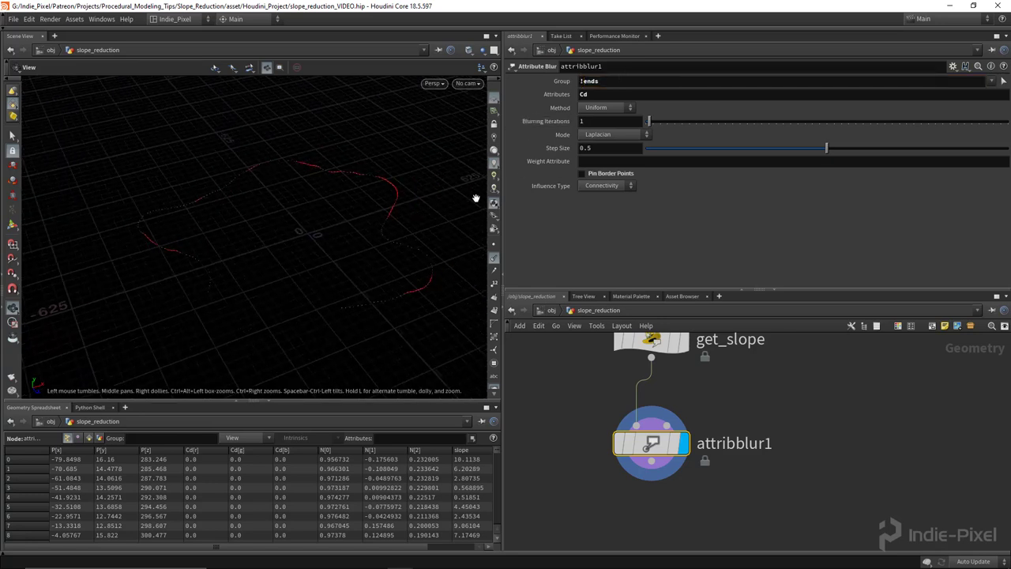
{"action": "left_click", "coordinate": [584, 82]}
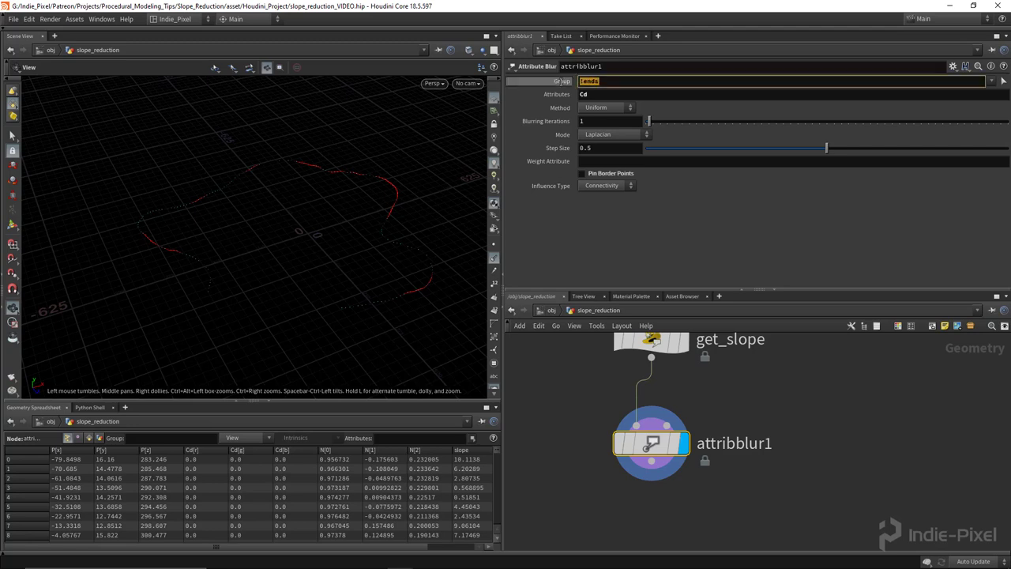
Set the first Attribute Blur's blurring iterations to 30 to spread the color along the curve.
{"action": "left_click_drag", "start_coordinate": [350, 286], "coordinate": [407, 304]}
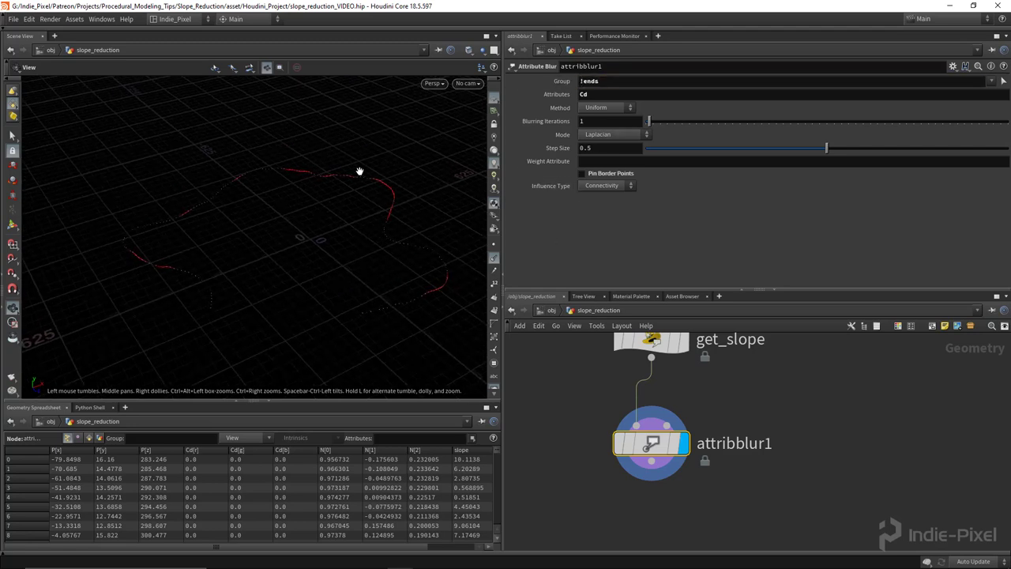
{"action": "middle_click_drag", "start_coordinate": [793, 515], "coordinate": [798, 461]}
{"action": "left_click_drag", "start_coordinate": [395, 214], "coordinate": [507, 233]}
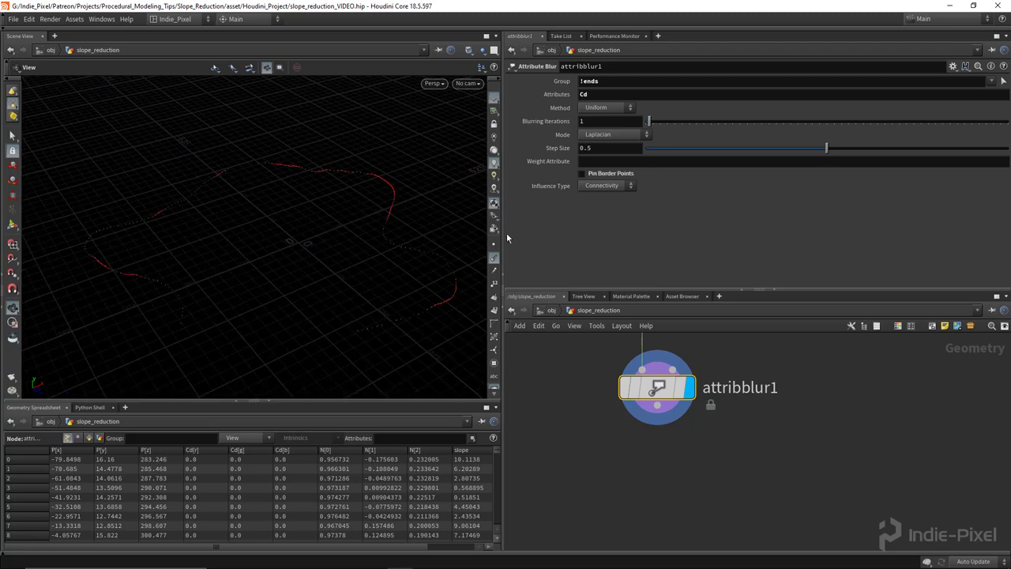
{"action": "left_click_drag", "start_coordinate": [649, 121], "coordinate": [783, 120]}
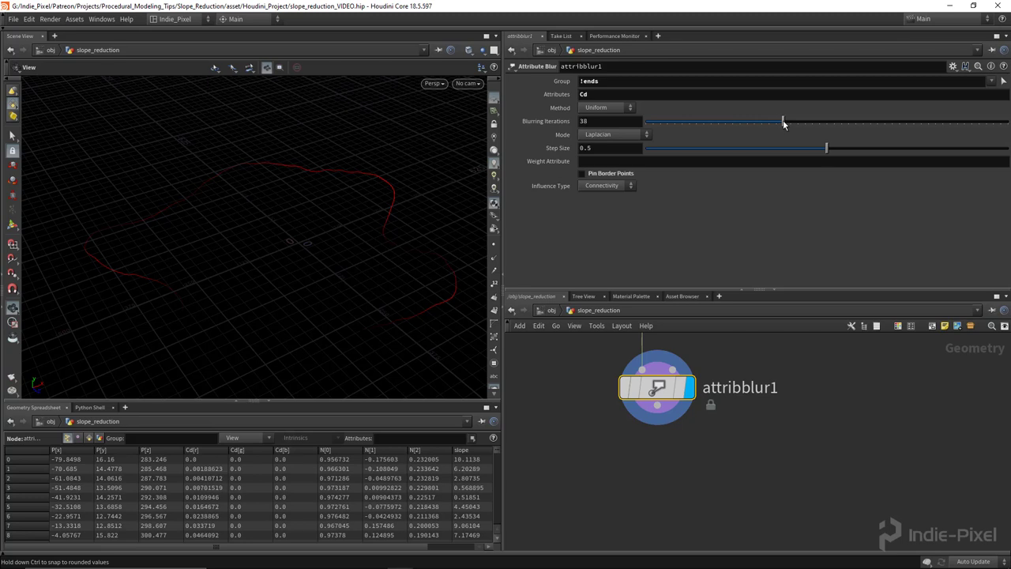
{"action": "left_click", "coordinate": [614, 119]}
{"action": "type", "text": "30"}
{"action": "key", "text": "Return"}
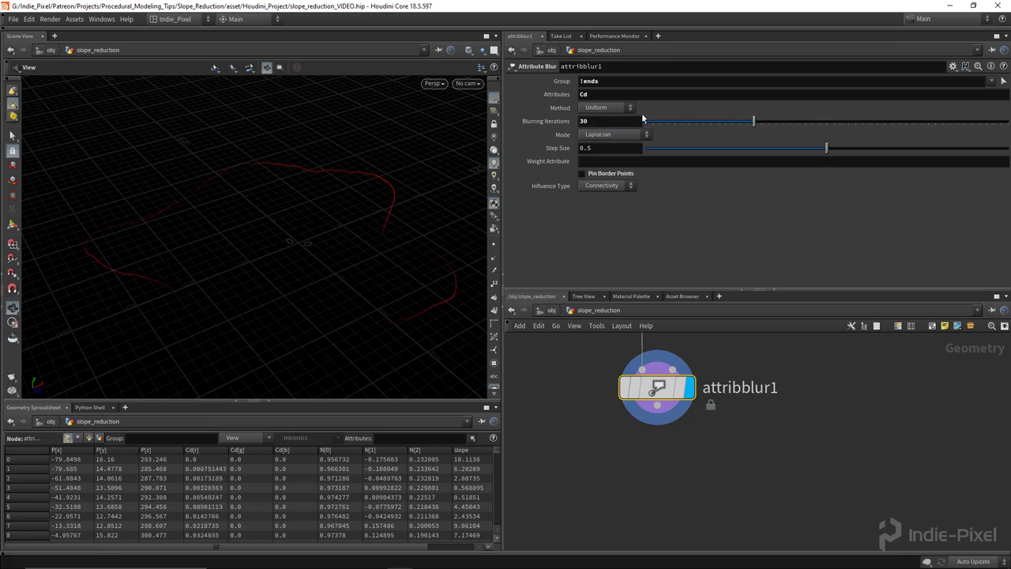
Add a second Attribute Blur below attribblur1, wire attribblur1 into its first input, and display it.
{"action": "scroll", "coordinate": [311, 221], "scroll_direction": "down", "scroll_amount": 3}
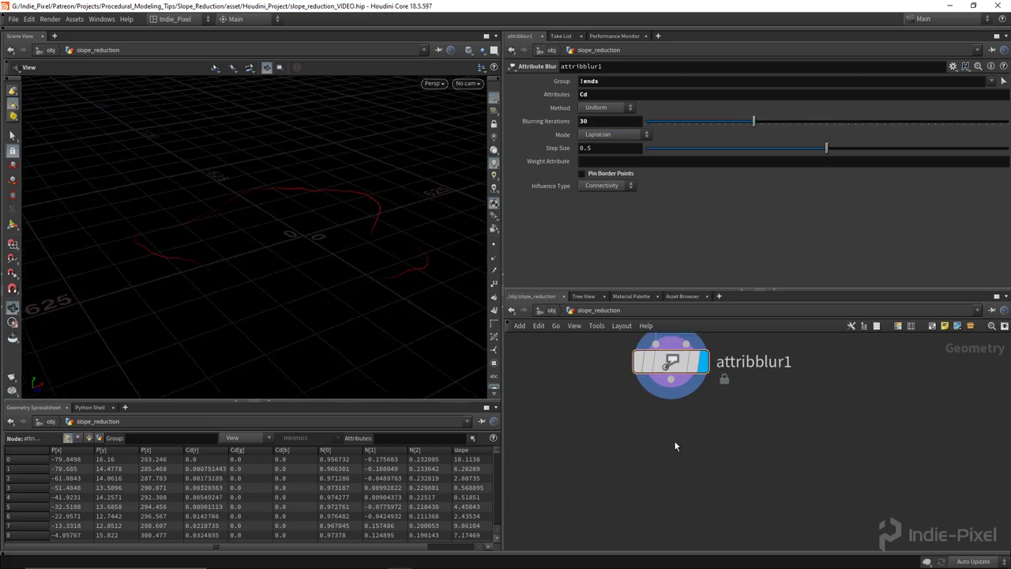
{"action": "key", "text": "Tab"}
{"action": "mouse_move", "coordinate": [709, 102]}
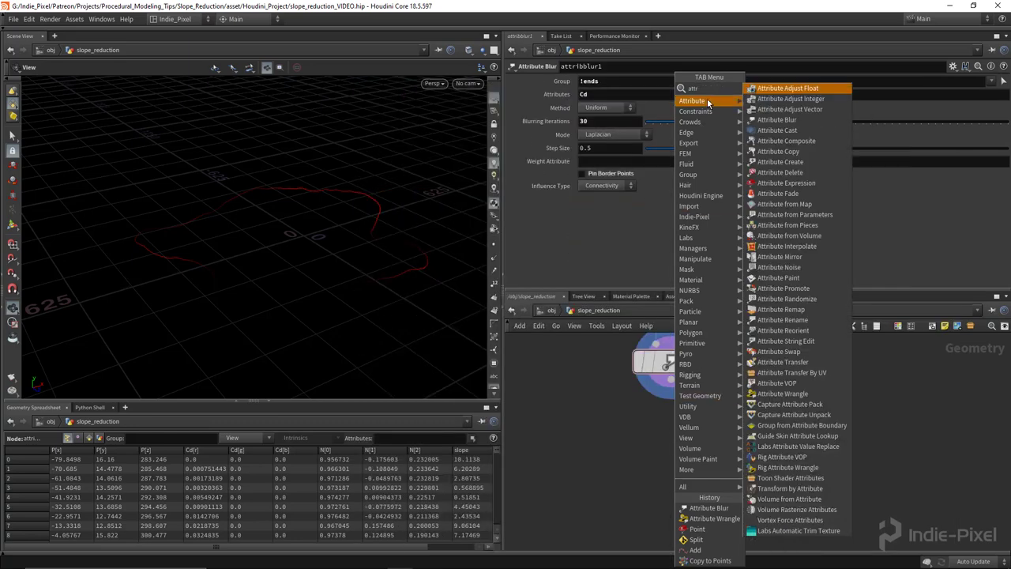
{"action": "left_click", "coordinate": [776, 119]}
{"action": "left_click", "coordinate": [677, 443]}
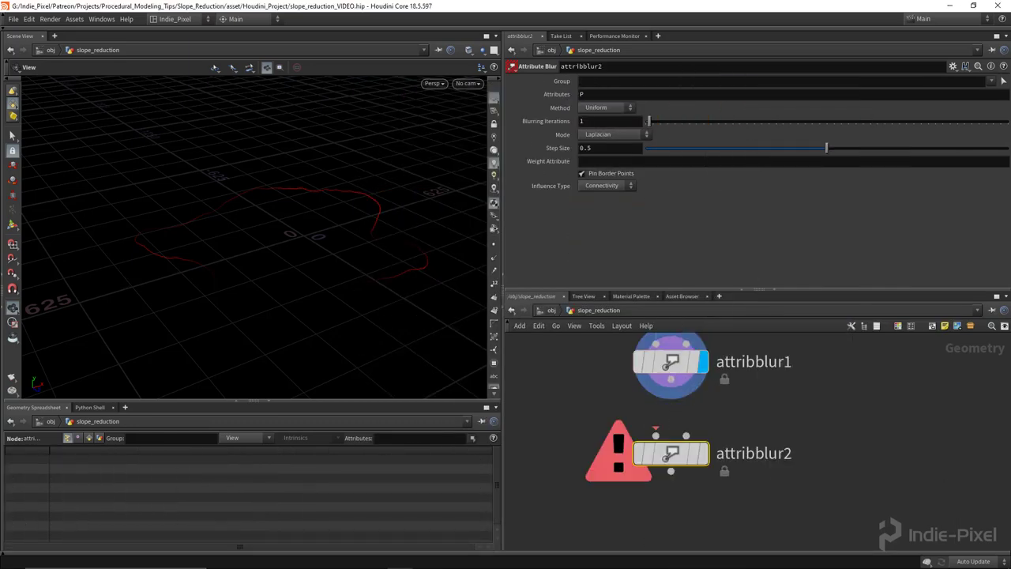
{"action": "mouse_move", "coordinate": [670, 379]}
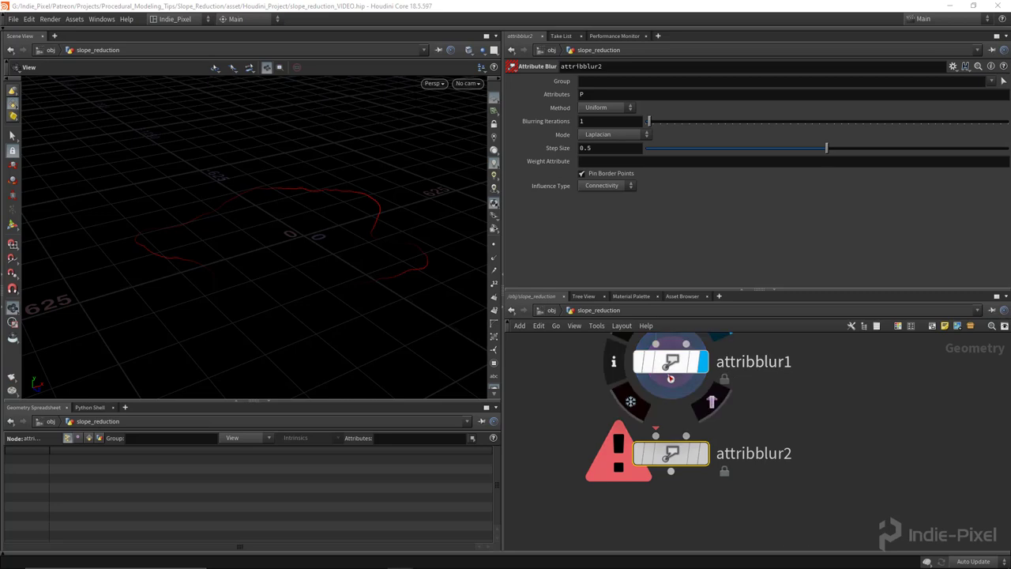
{"action": "left_click_drag", "start_coordinate": [671, 378], "coordinate": [656, 435]}
{"action": "left_click", "coordinate": [706, 452]}
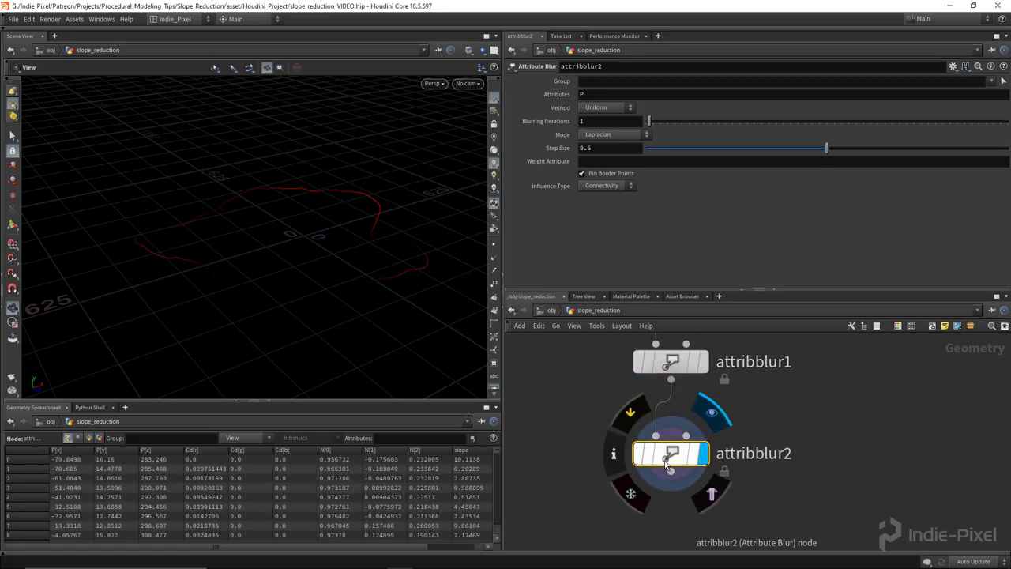
Set the second Attribute Blur's group to "!ends" so the curve's end points are excluded.
{"action": "left_click", "coordinate": [993, 81]}
{"action": "left_click", "coordinate": [996, 93]}
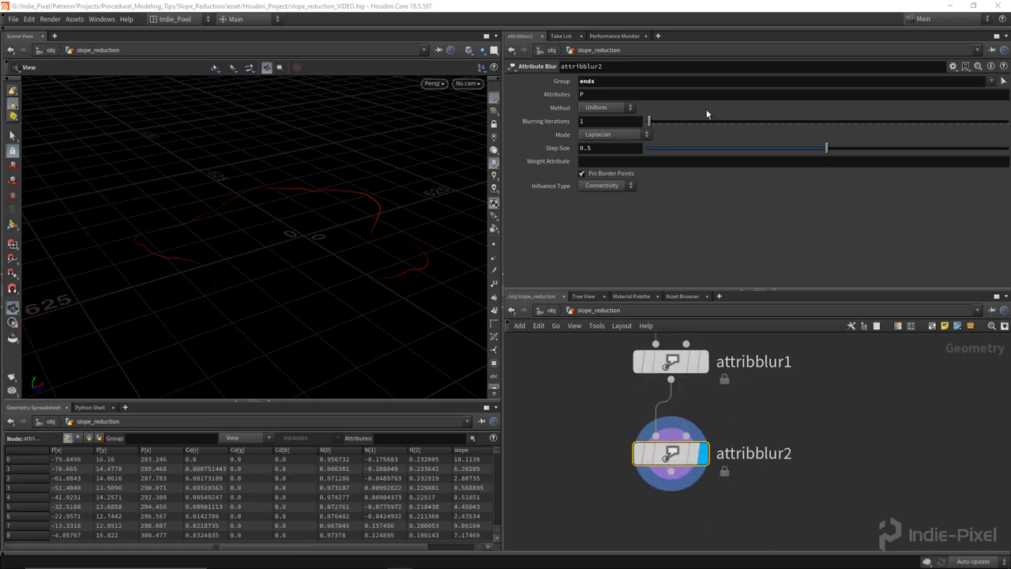
{"action": "type", "text": "!"}
{"action": "key", "text": "Return"}
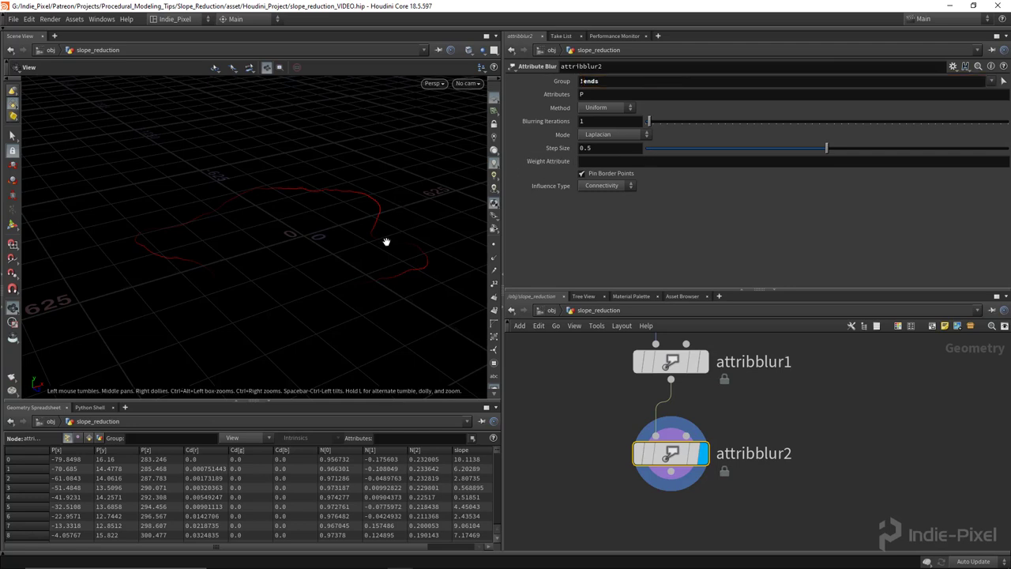
Set the second Attribute Blur's weight attribute to Cd.
{"action": "left_click_drag", "start_coordinate": [386, 241], "coordinate": [315, 241]}
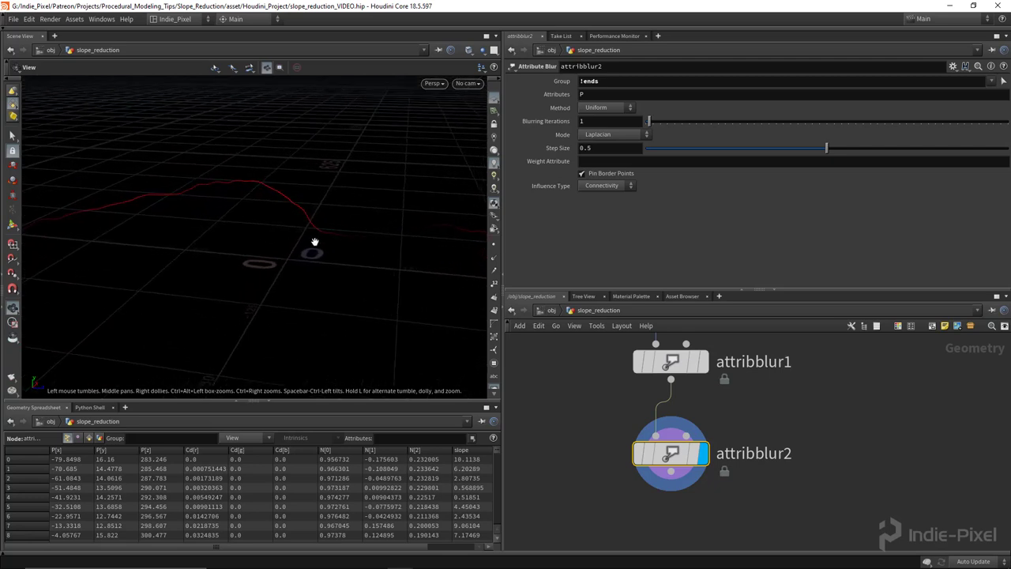
{"action": "left_click", "coordinate": [654, 161]}
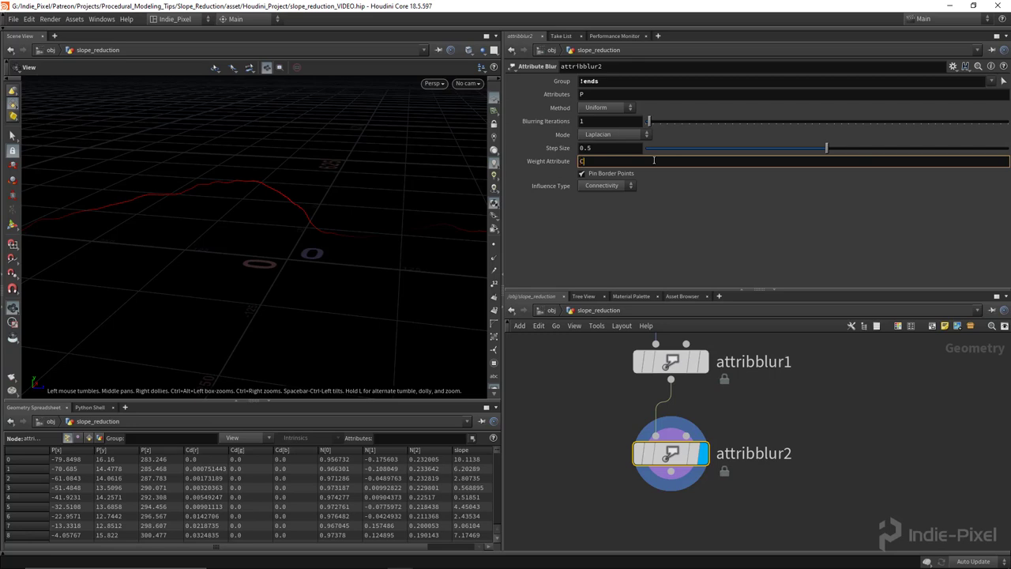
{"action": "type", "text": "Cd"}
{"action": "key", "text": "Return"}
{"action": "left_click_drag", "start_coordinate": [300, 222], "coordinate": [355, 225]}
Turn off pinning of border points on attribblur2 and raise its blurring iterations to 211.
{"action": "left_click", "coordinate": [582, 173]}
{"action": "left_click_drag", "start_coordinate": [674, 117], "coordinate": [1008, 122]}
{"action": "left_click_drag", "start_coordinate": [332, 202], "coordinate": [437, 218]}
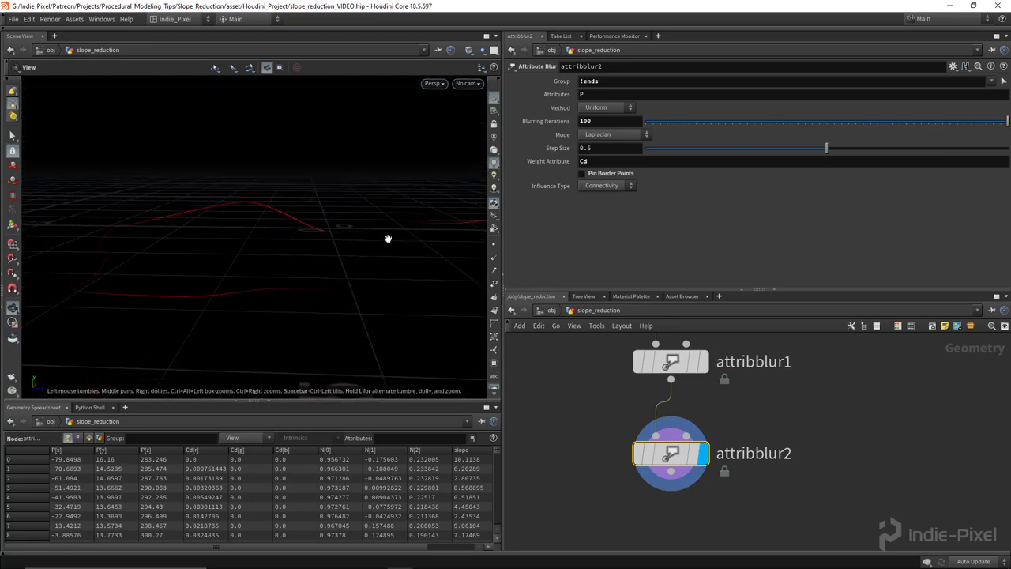
{"action": "middle_click_drag", "start_coordinate": [609, 120], "coordinate": [923, 134]}
Duplicate the get_slope wrangle and place the copy below attribblur2 in the network.
{"action": "left_click_drag", "start_coordinate": [789, 298], "coordinate": [790, 197]}
{"action": "scroll", "coordinate": [758, 348], "scroll_direction": "down", "scroll_amount": 3}
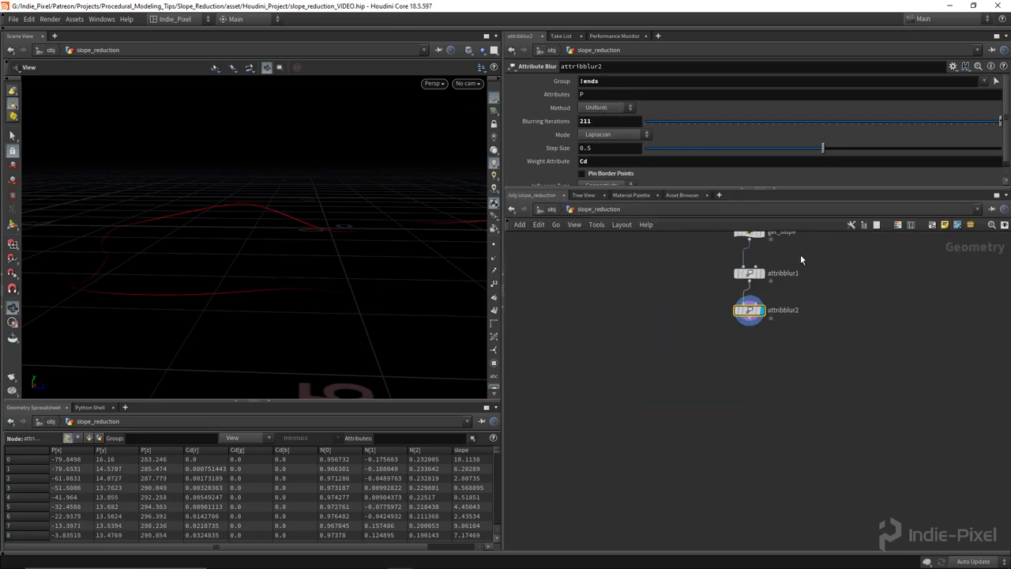
{"action": "left_click_drag", "start_coordinate": [789, 352], "coordinate": [653, 311]}
{"action": "left_click_drag", "start_coordinate": [724, 329], "coordinate": [718, 492], "text": "alt"}
{"action": "scroll", "coordinate": [712, 411], "scroll_direction": "up", "scroll_amount": 3}
Add a PolyFrame after attribblur2, with its normal output turned off and its tangent name set to N.
{"action": "key", "text": "Tab"}
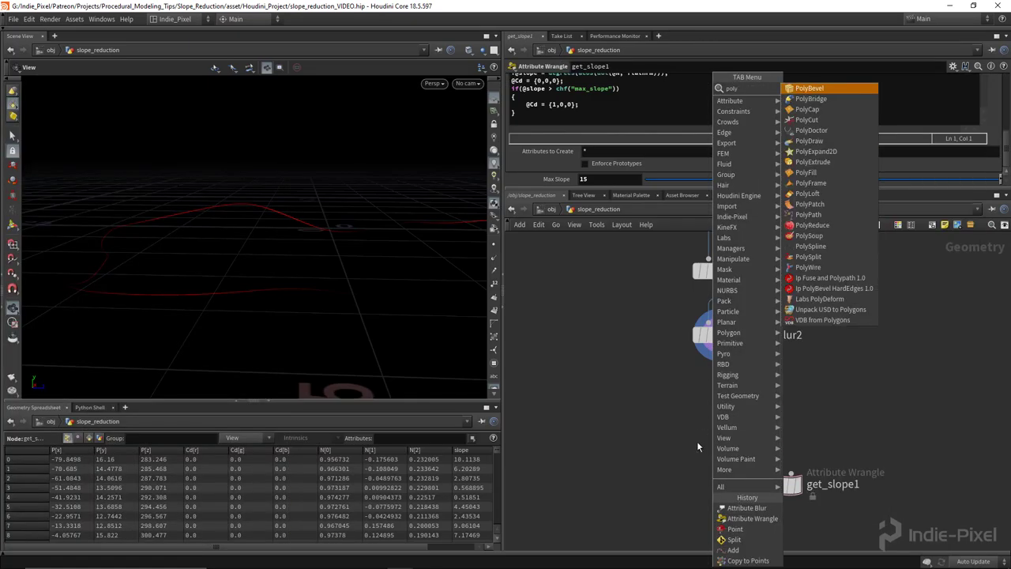
{"action": "left_click", "coordinate": [813, 185]}
{"action": "left_click", "coordinate": [717, 401]}
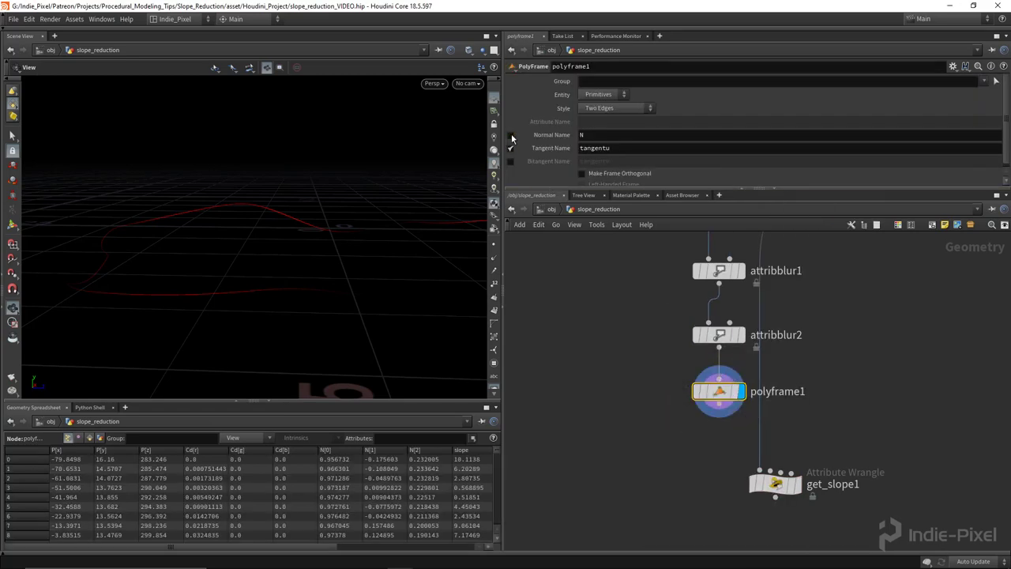
{"action": "left_click", "coordinate": [510, 135]}
{"action": "left_click", "coordinate": [631, 148]}
{"action": "key", "text": "Return"}
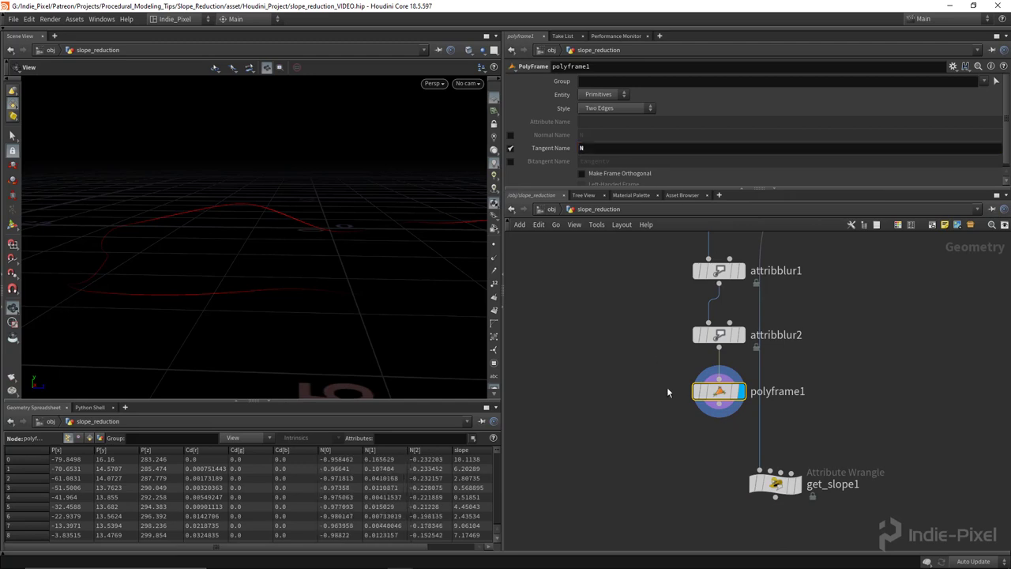
Wire polyframe1 into the first input of get_slope1 and display get_slope1 to show the remaining steep points.
{"action": "left_click_drag", "start_coordinate": [719, 407], "coordinate": [719, 449]}
{"action": "left_click", "coordinate": [797, 490]}
{"action": "left_click_drag", "start_coordinate": [282, 216], "coordinate": [308, 224]}
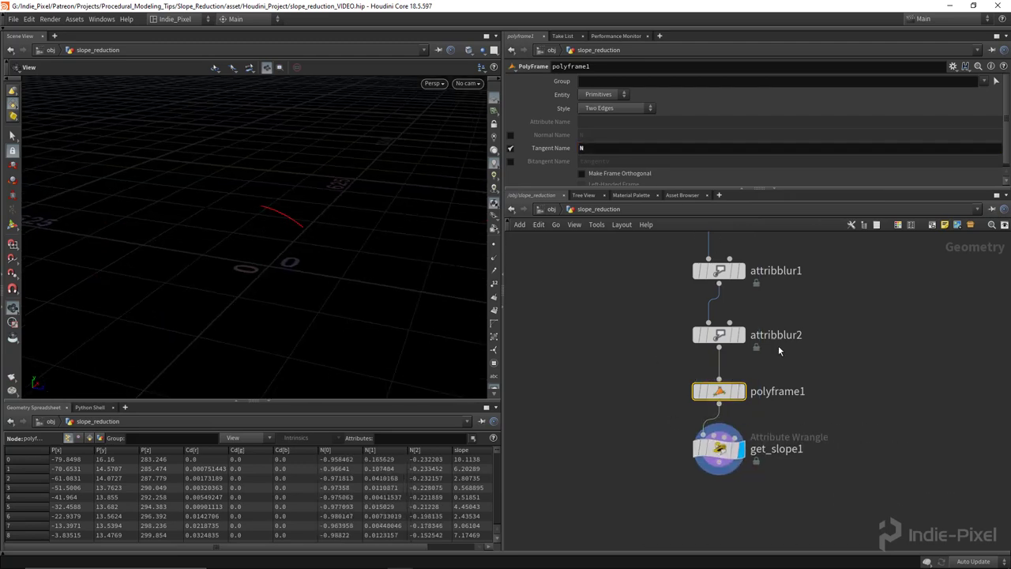
Raise attribblur2's blurring iterations to 511 and inspect the curve's points.
{"action": "left_click", "coordinate": [697, 336]}
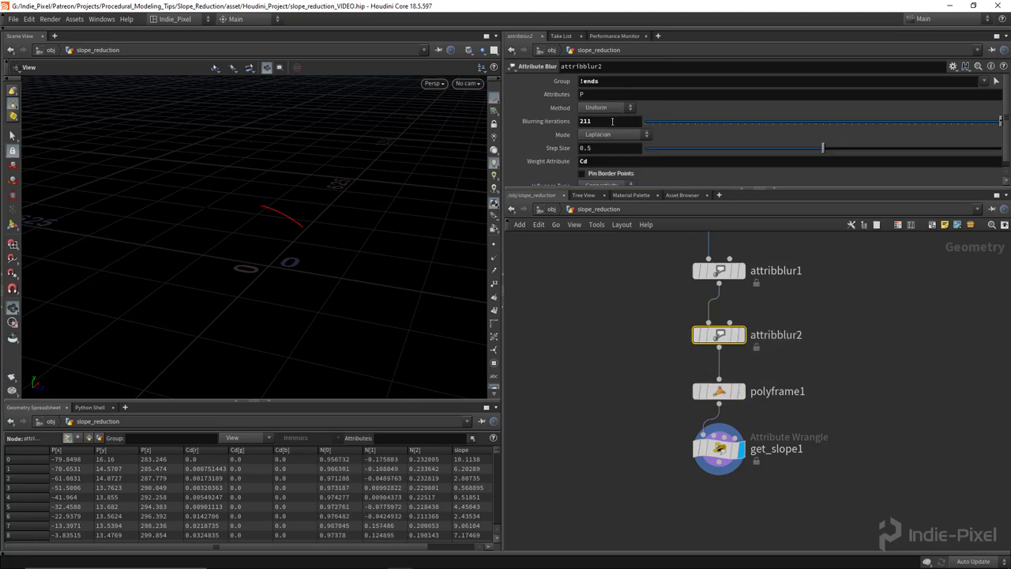
{"action": "middle_click_drag", "start_coordinate": [612, 121], "coordinate": [757, 99]}
{"action": "left_click_drag", "start_coordinate": [409, 266], "coordinate": [275, 245]}
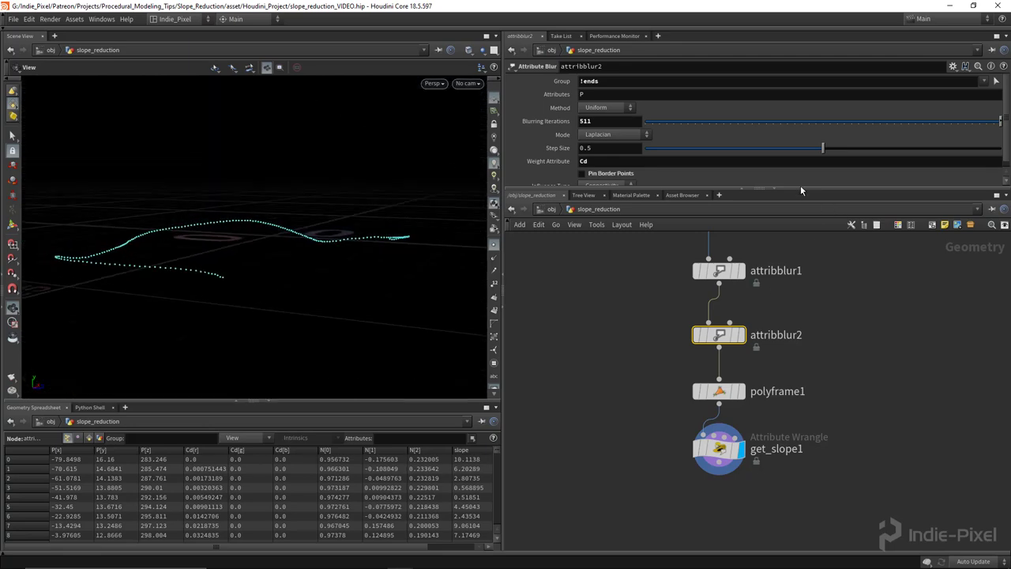
Template get_slope's output in the viewport and compare the original curve with the blurred one from above.
{"action": "left_click_drag", "start_coordinate": [800, 189], "coordinate": [800, 157]}
{"action": "scroll", "coordinate": [800, 324], "scroll_direction": "down", "scroll_amount": 2}
{"action": "middle_click_drag", "start_coordinate": [799, 325], "coordinate": [787, 332]}
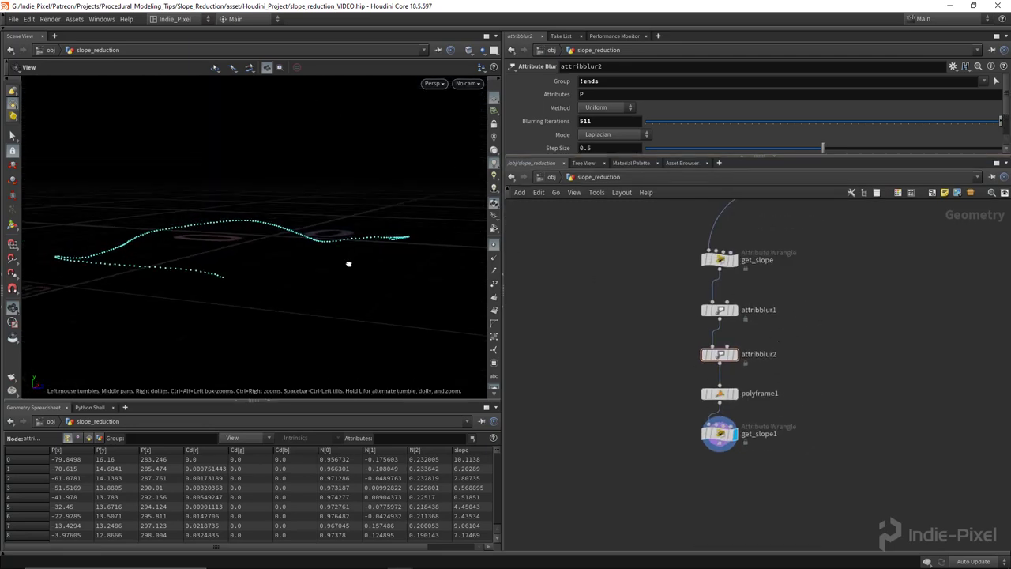
{"action": "left_click_drag", "start_coordinate": [348, 263], "coordinate": [233, 326]}
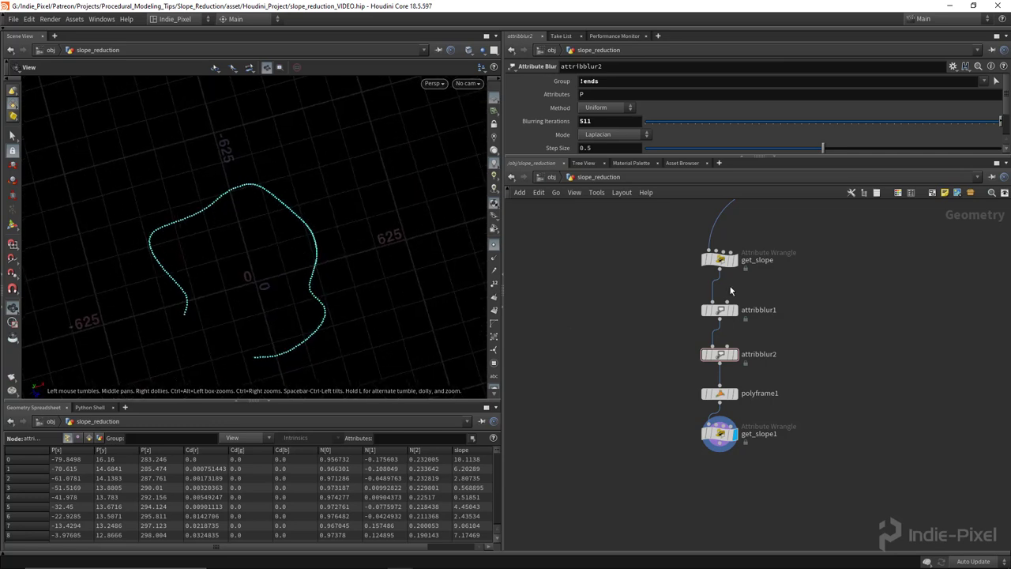
{"action": "left_click", "coordinate": [728, 260]}
{"action": "left_click_drag", "start_coordinate": [350, 260], "coordinate": [298, 320]}
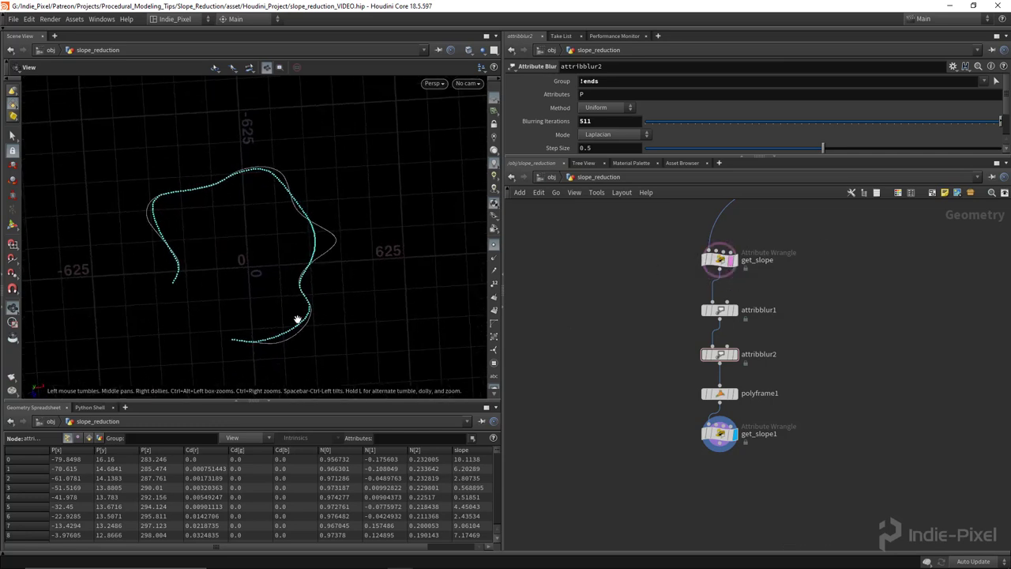
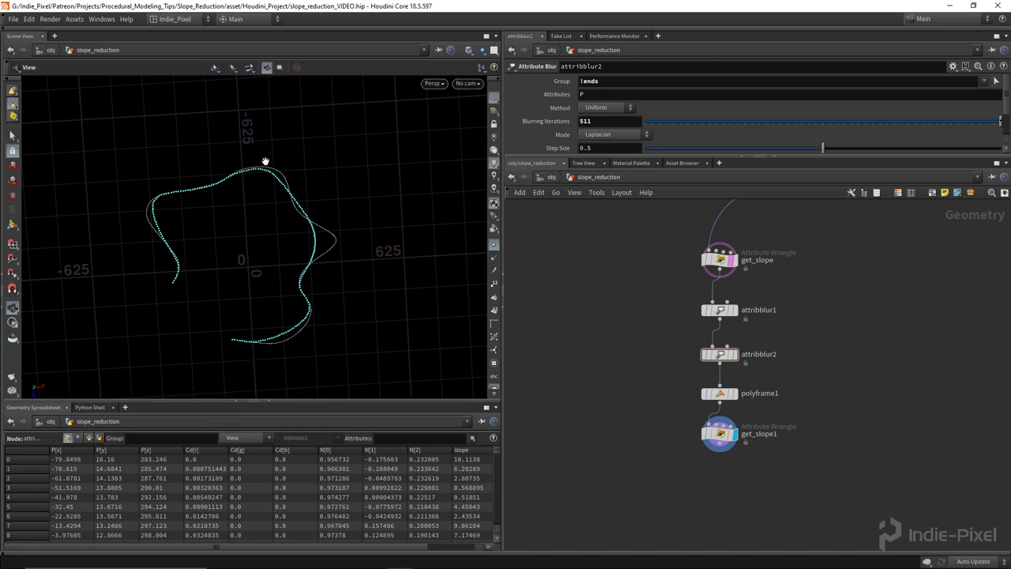
{"action": "left_click_drag", "start_coordinate": [213, 241], "coordinate": [341, 207]}
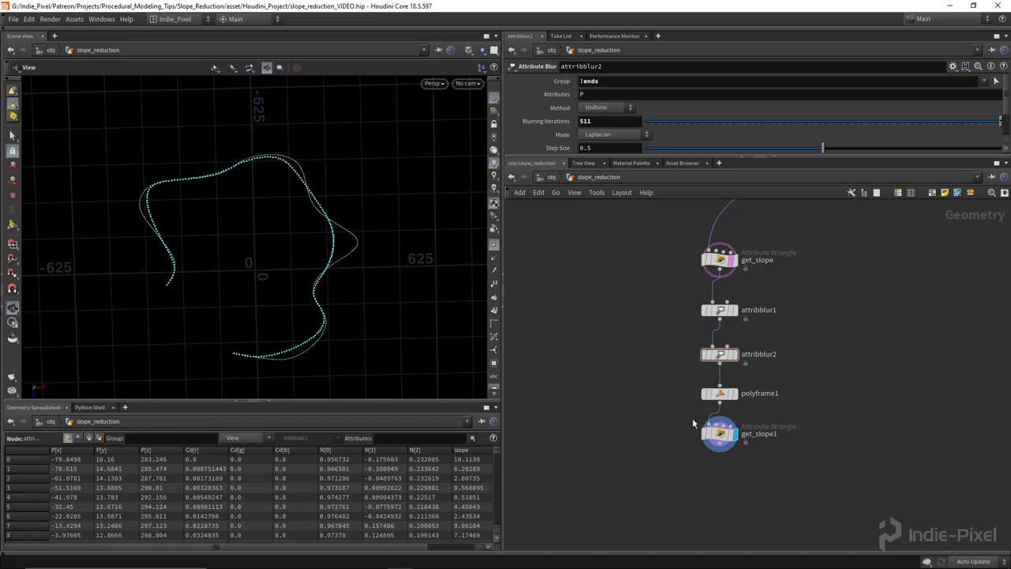
Move both blurs, polyframe1 and get_slope1 aside as a branch, and place a new Attribute Wrangle below them.
{"action": "left_click_drag", "start_coordinate": [712, 411], "coordinate": [815, 307]}
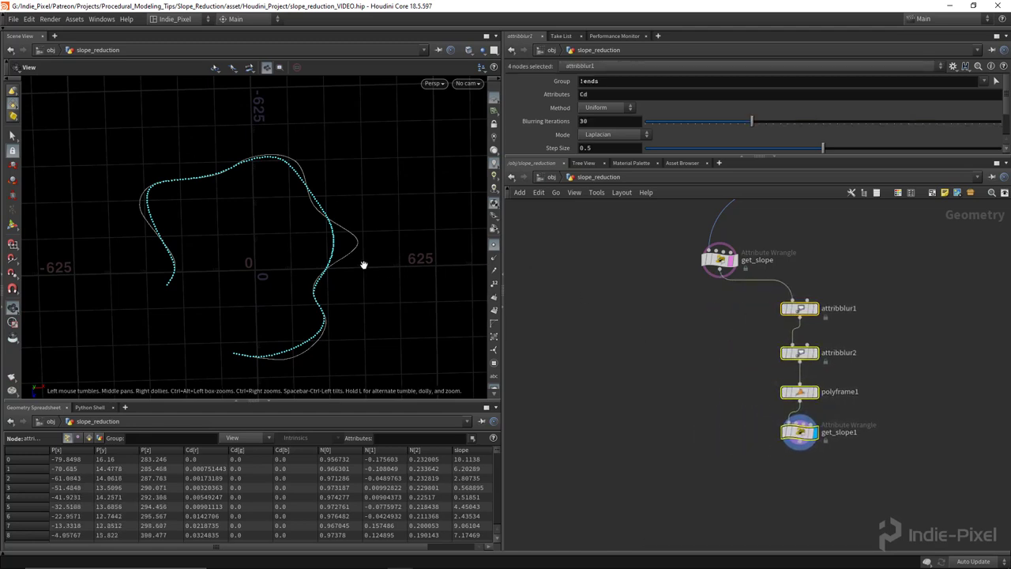
{"action": "left_click_drag", "start_coordinate": [363, 266], "coordinate": [337, 282]}
{"action": "middle_click_drag", "start_coordinate": [644, 449], "coordinate": [622, 443]}
{"action": "left_click", "coordinate": [623, 443]}
{"action": "key", "text": "Tab"}
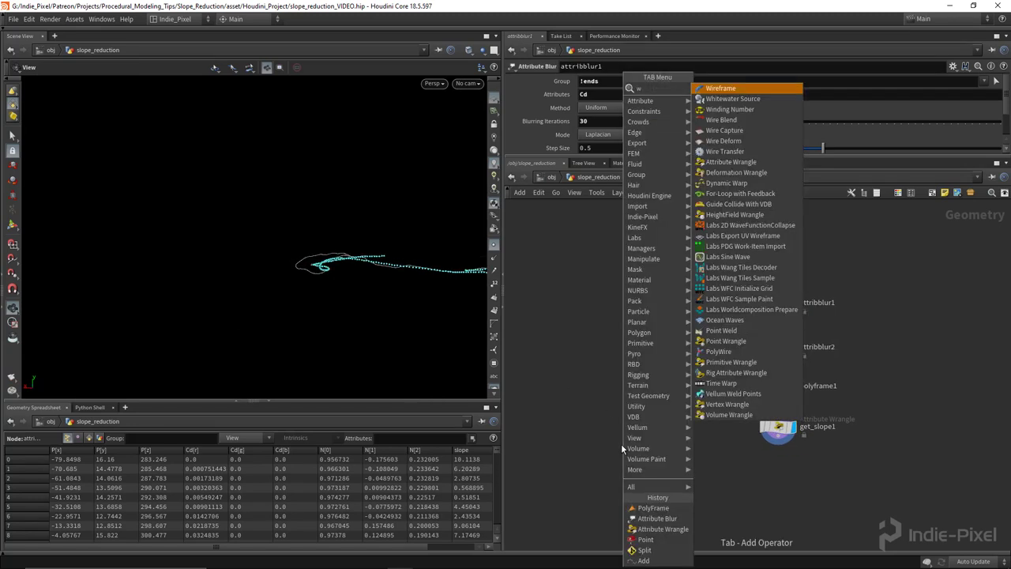
{"action": "type", "text": "wra"}
{"action": "key", "text": "Return"}
{"action": "left_click", "coordinate": [702, 463]}
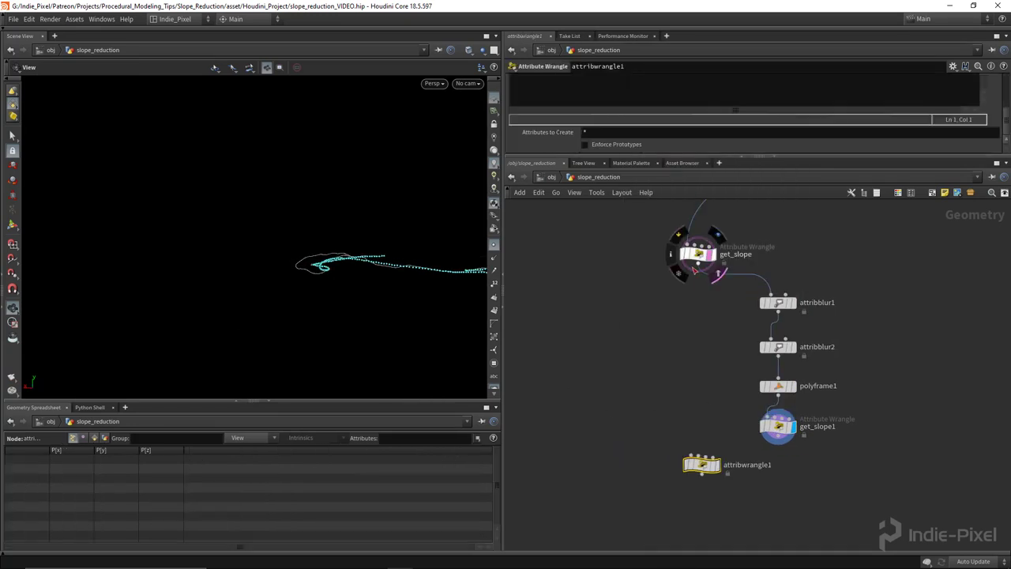
Wire get_slope and get_slope1 into the new wrangle's first two inputs, and display the wrangle renamed as final_slope.
{"action": "scroll", "coordinate": [773, 431], "scroll_direction": "up", "scroll_amount": 3}
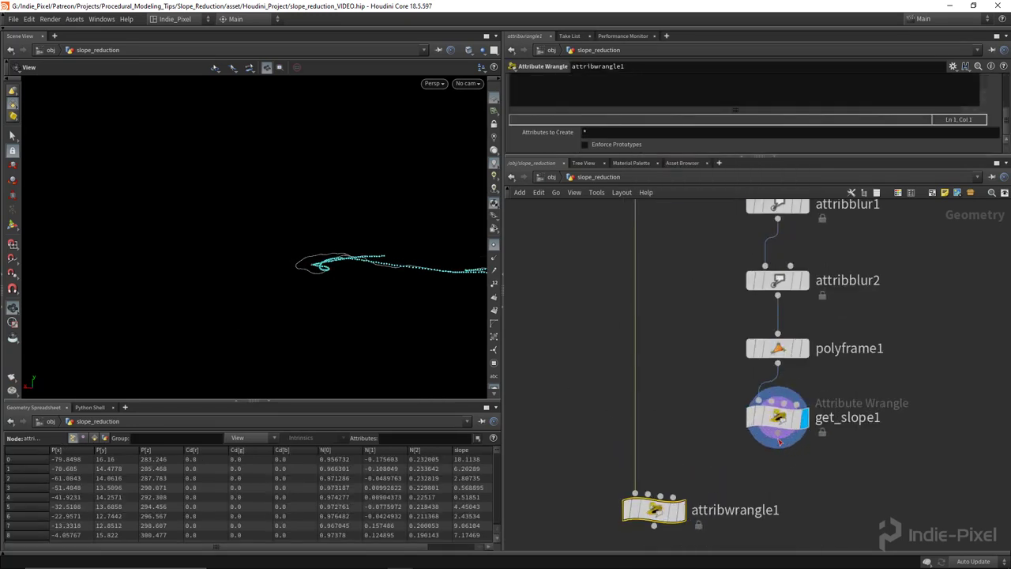
{"action": "left_click_drag", "start_coordinate": [774, 444], "coordinate": [646, 486]}
{"action": "key", "text": "F2"}
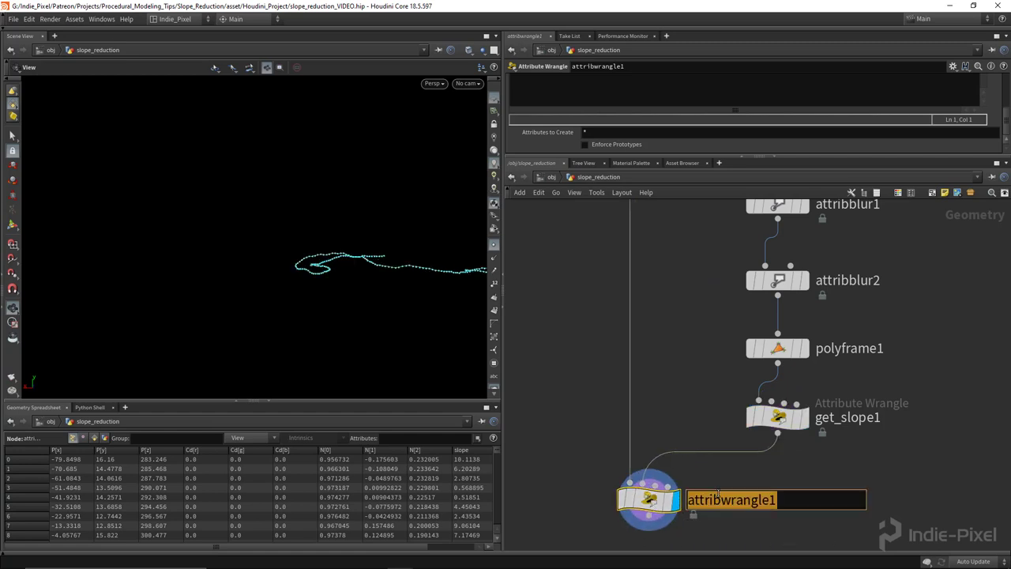
{"action": "type", "text": "fin"}
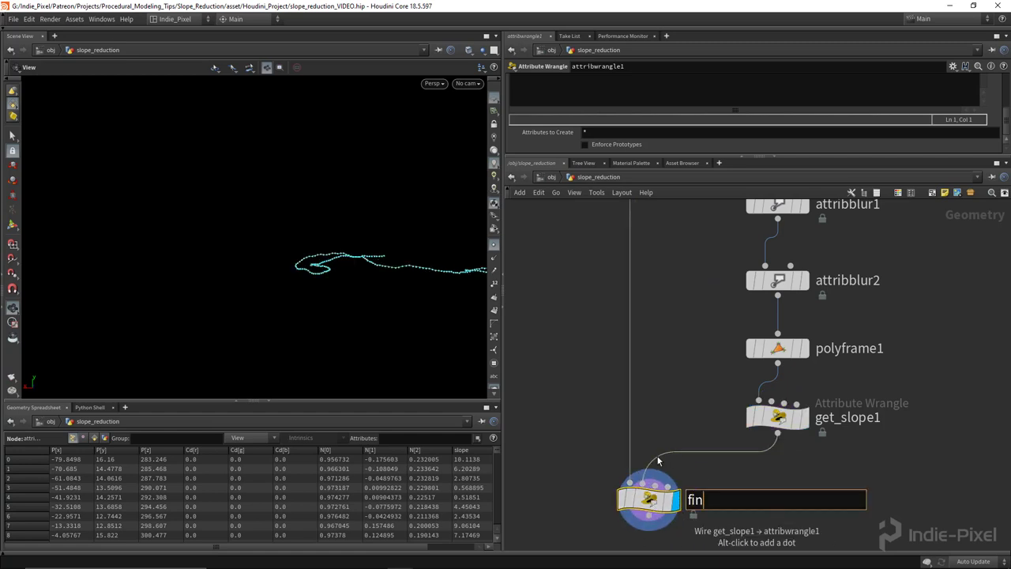
{"action": "type", "text": "al_slope"}
{"action": "key", "text": "Return"}
{"action": "scroll", "coordinate": [658, 460], "scroll_direction": "down", "scroll_amount": 5}
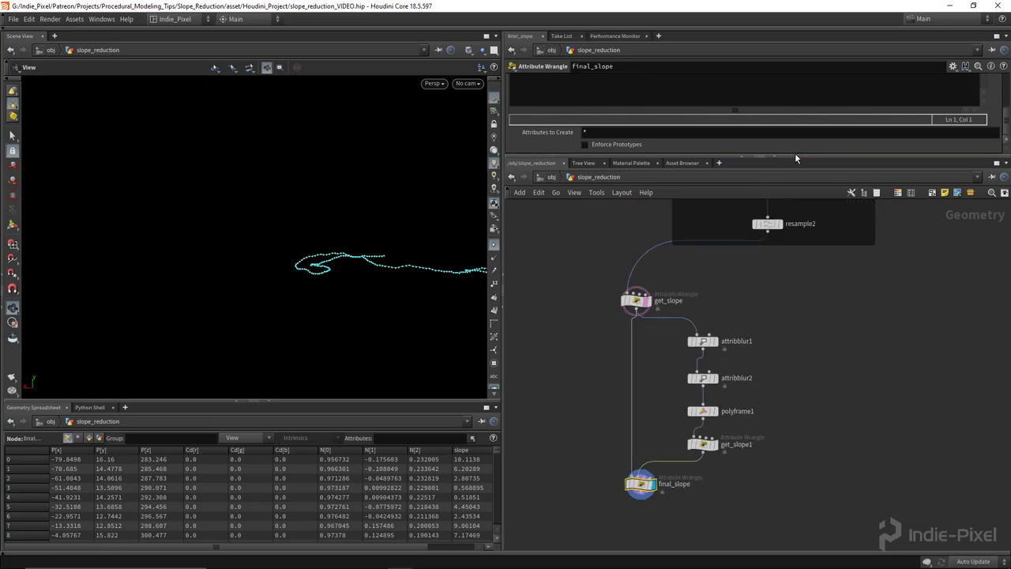
{"action": "left_click_drag", "start_coordinate": [794, 156], "coordinate": [767, 247]}
{"action": "left_click", "coordinate": [595, 181]}
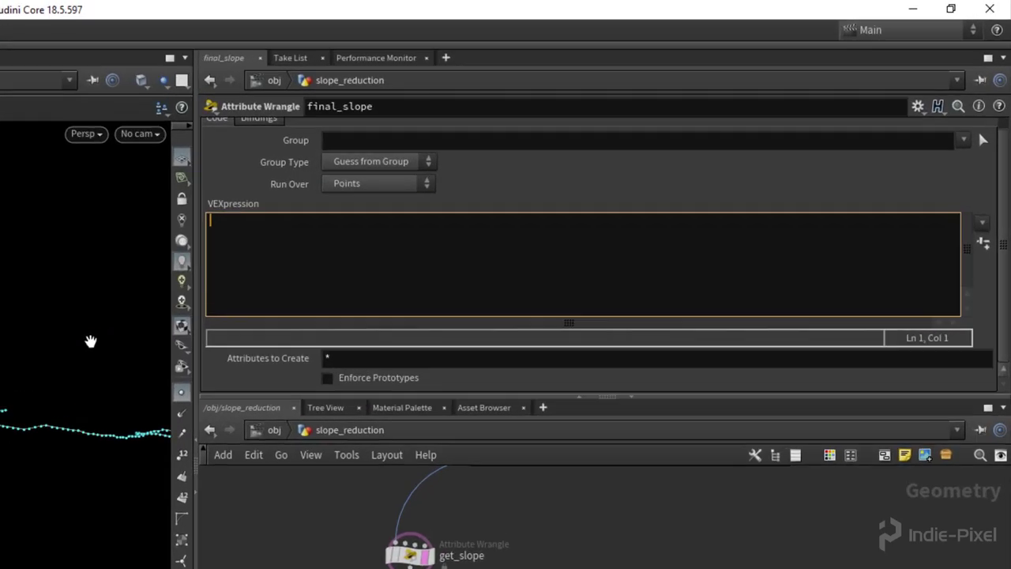
{"action": "type", "text": "vector po"}
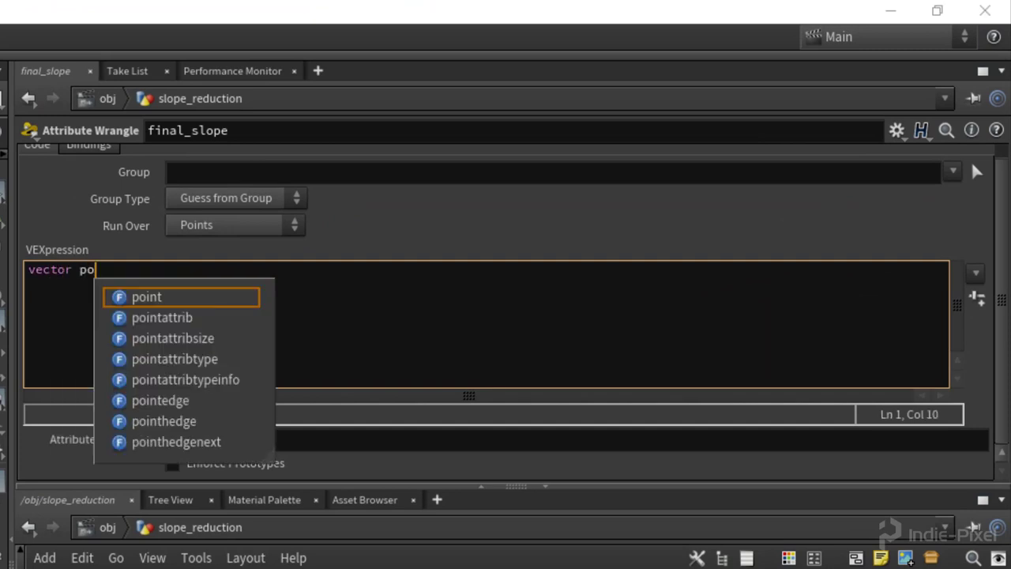
{"action": "key", "text": "BackSpace"}
{"action": "key", "text": "BackSpace"}
{"action": "type", "text": "otherpos"}
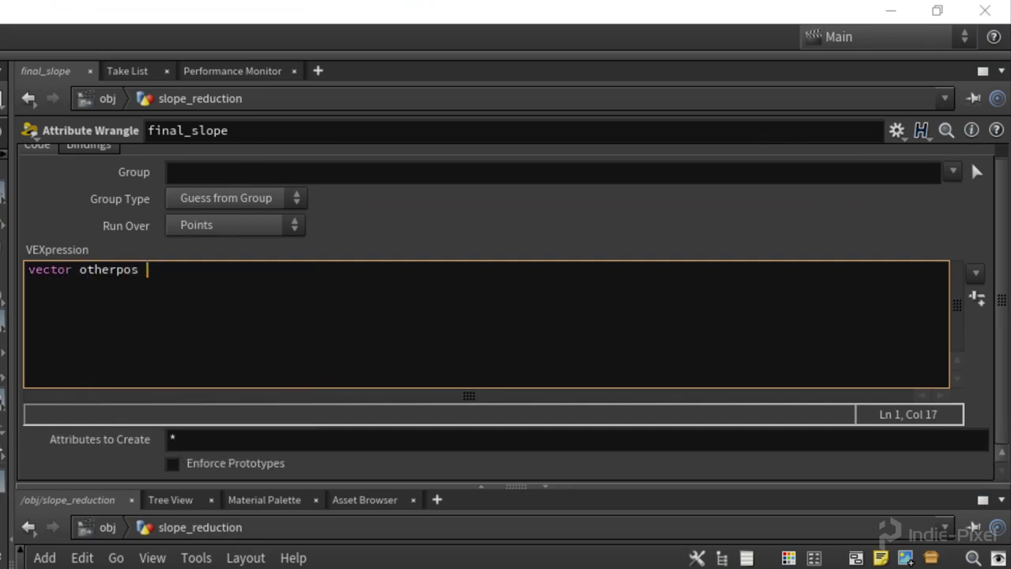
{"action": "type", "text": " = point(1,"}
{"action": "type", "text": " \"P\""}
{"action": "key", "text": "Left"}
{"action": "type", "text": "P"}
{"action": "key", "text": "Right"}
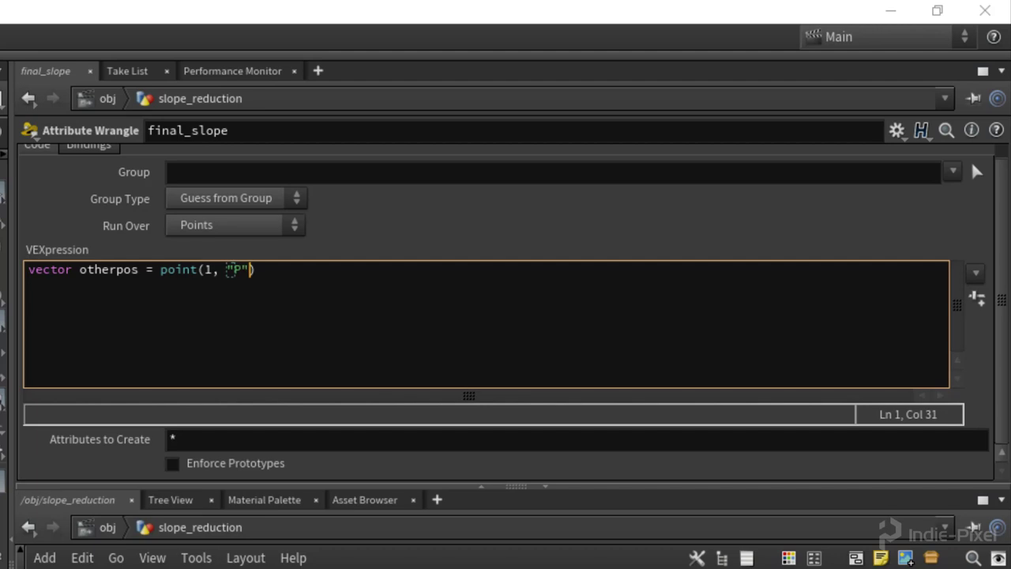
{"action": "type", "text": ", @Ptnum"}
{"action": "key", "text": "Left"}
{"action": "key", "text": "BackSpace"}
{"action": "type", "text": "p"}
{"action": "key", "text": "Right"}
{"action": "type", "text": ";"}
{"action": "key", "text": "Return"}
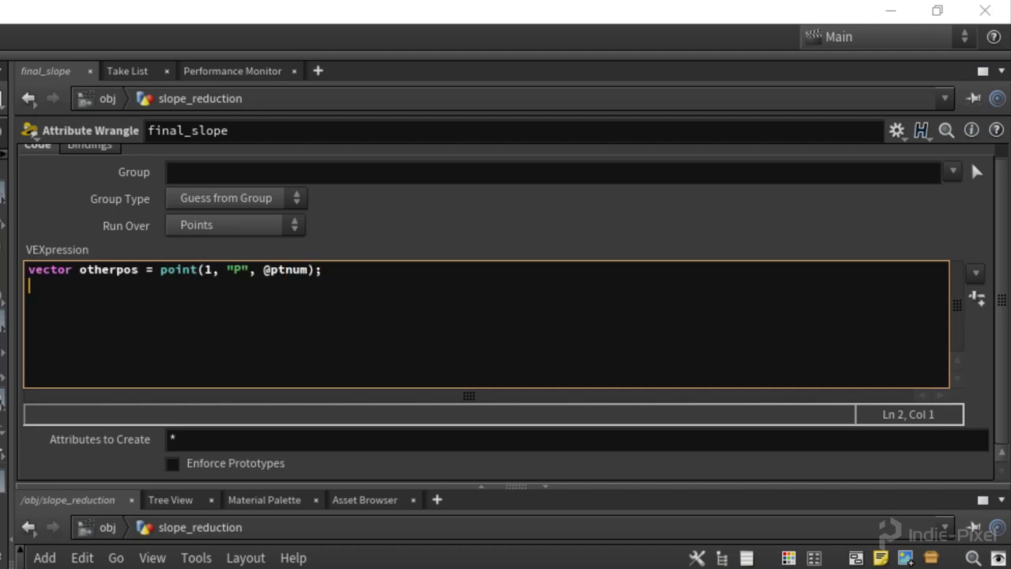
Add the line @P.y = otherpos.y; to final_slope's code and check the resulting curve in the viewport.
{"action": "type", "text": "@P.y = otherpos.y;"}
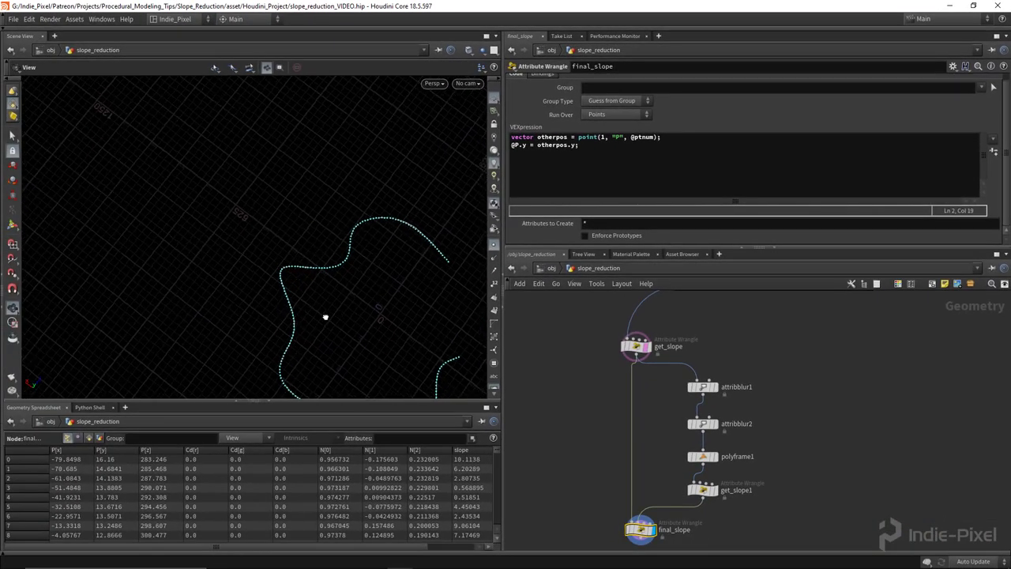
{"action": "left_click_drag", "start_coordinate": [325, 317], "coordinate": [343, 282]}
{"action": "left_click_drag", "start_coordinate": [762, 247], "coordinate": [762, 193]}
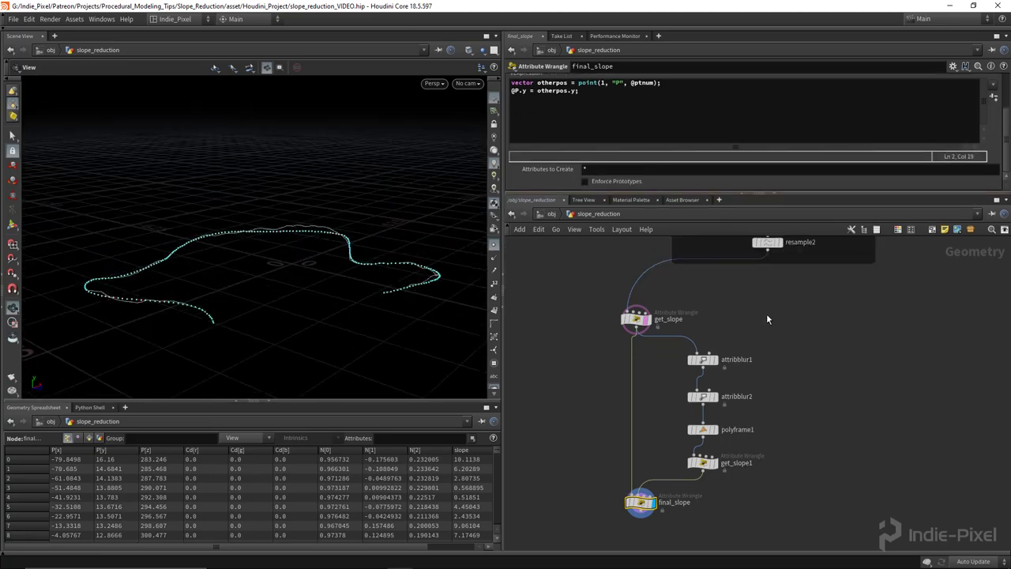
Enclose all nodes from get_slope down to final_slope, including the blur branch, in a network box.
{"action": "scroll", "coordinate": [766, 313], "scroll_direction": "down", "scroll_amount": 2}
{"action": "left_click_drag", "start_coordinate": [596, 296], "coordinate": [770, 503]}
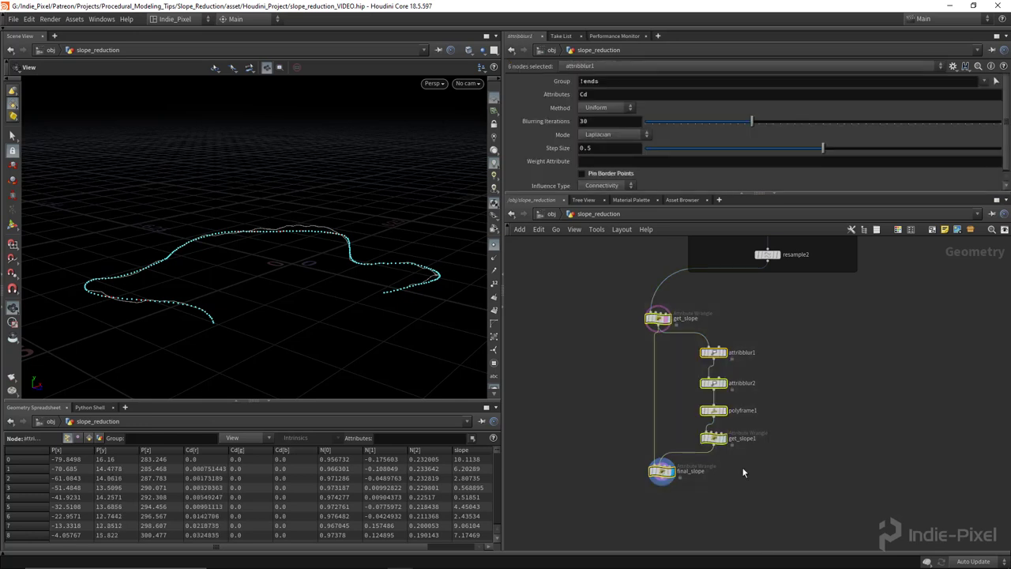
{"action": "key", "text": "shift+o"}
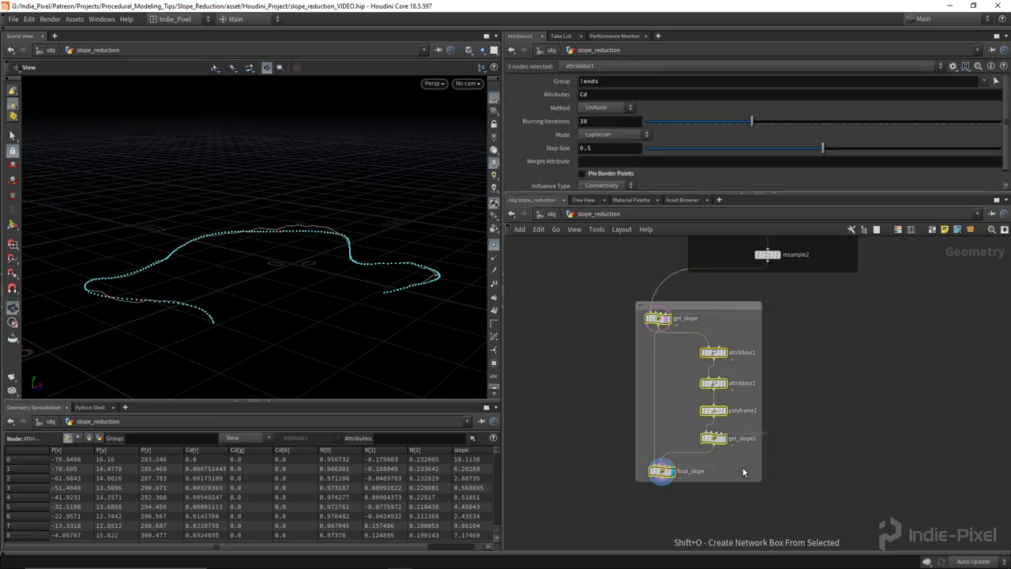
{"action": "left_click", "coordinate": [695, 395]}
Try another blurring iterations value on attribblur2 and undo the change.
{"action": "scroll", "coordinate": [695, 395], "scroll_direction": "up", "scroll_amount": 2}
{"action": "left_click", "coordinate": [722, 381]}
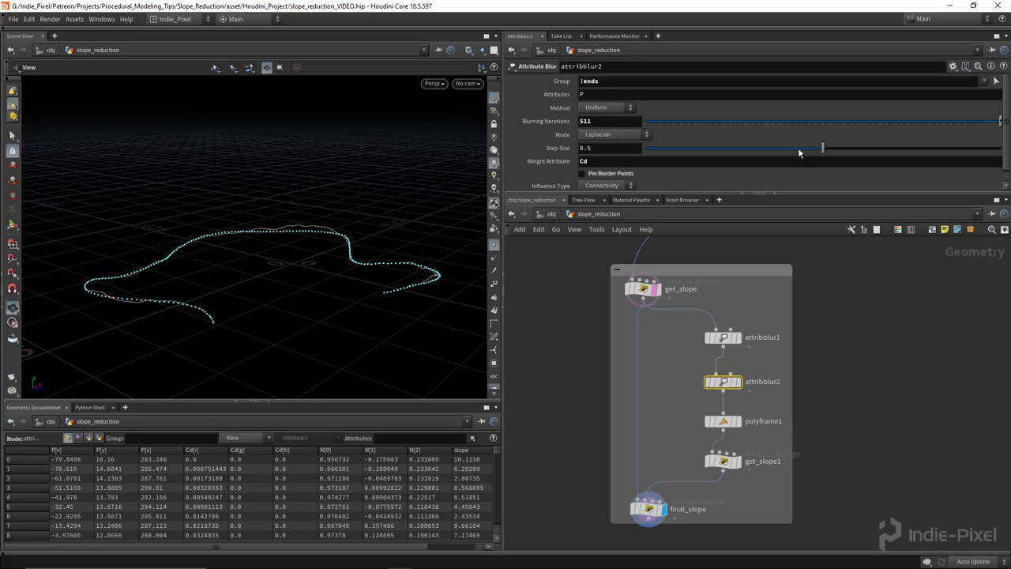
{"action": "middle_click_drag", "start_coordinate": [597, 122], "coordinate": [621, 104]}
{"action": "key", "text": "ctrl+z"}
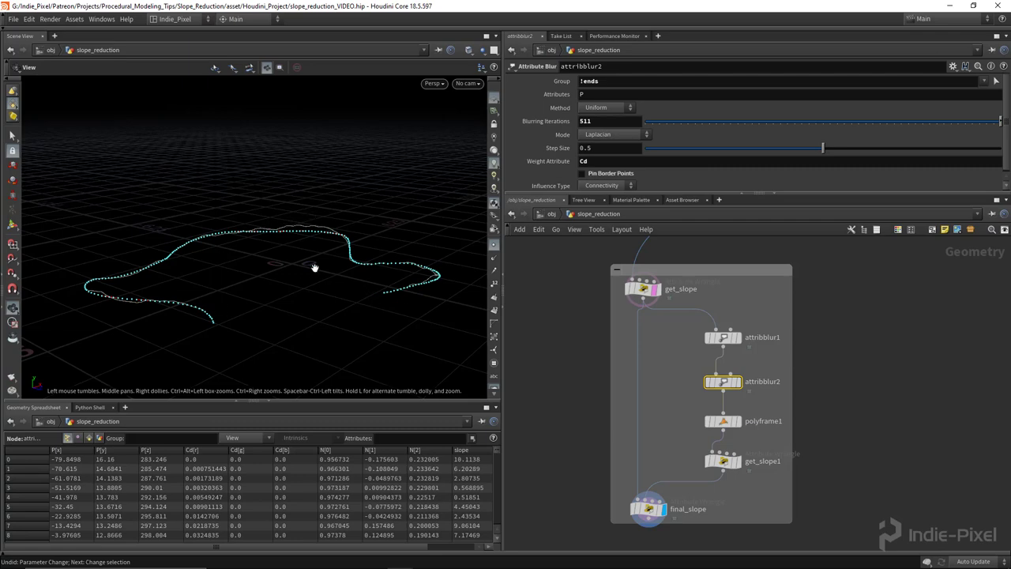
Turn off get_slope's template display and title the network box "Step2: Basic Approach".
{"action": "left_click_drag", "start_coordinate": [331, 237], "coordinate": [347, 252]}
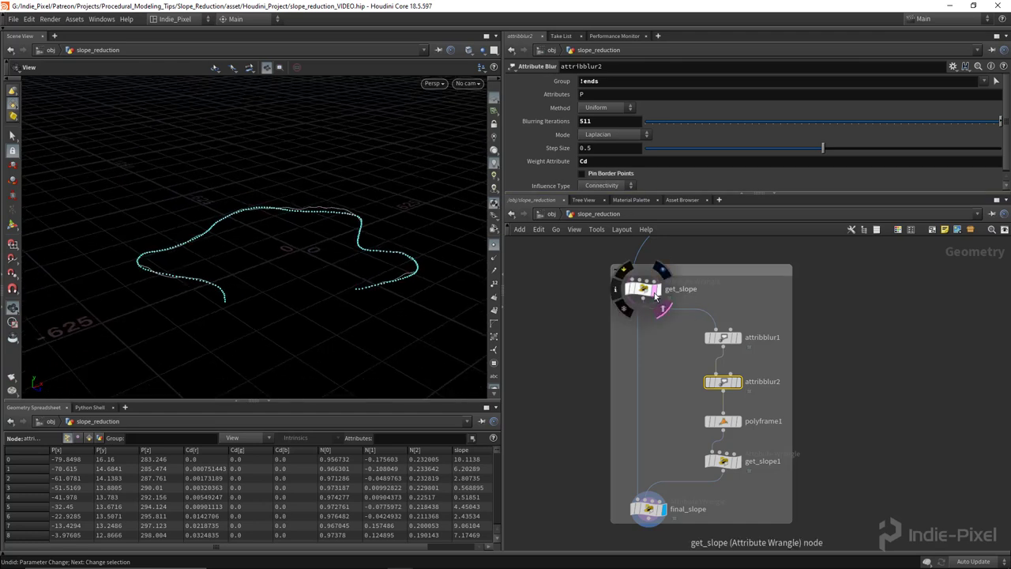
{"action": "double_click", "coordinate": [682, 271]}
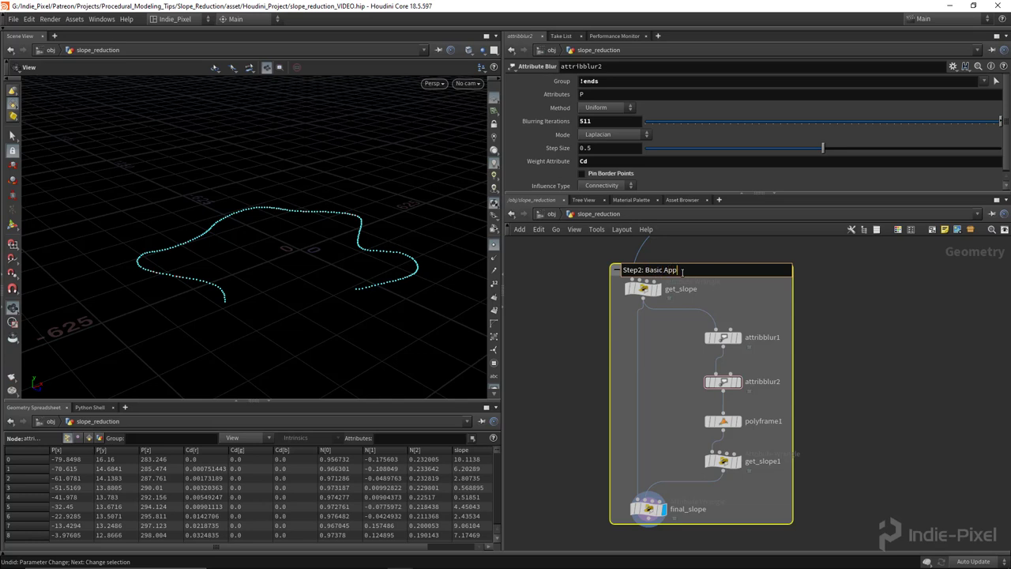
{"action": "key", "text": "Return"}
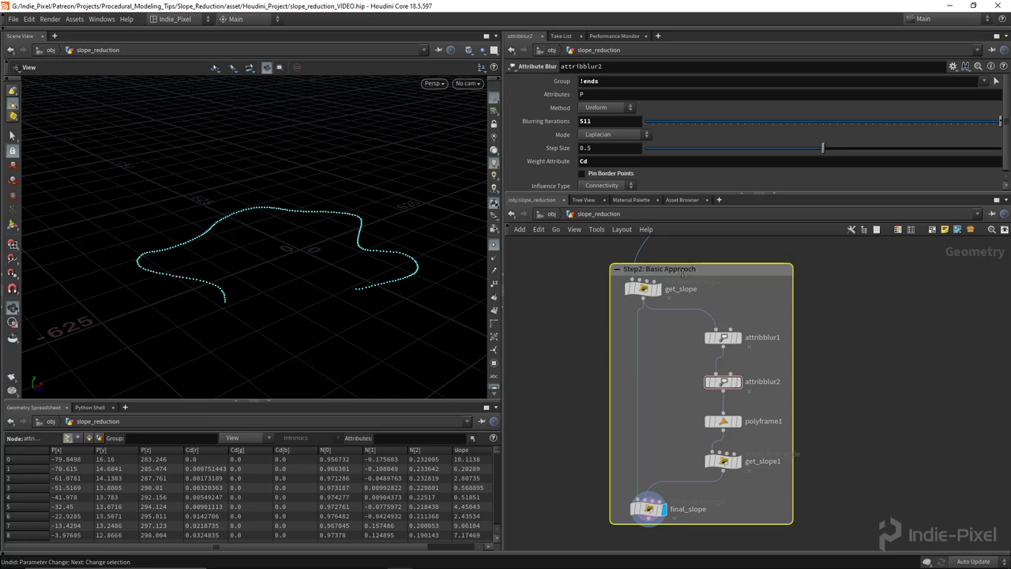
{"action": "double_click", "coordinate": [682, 271]}
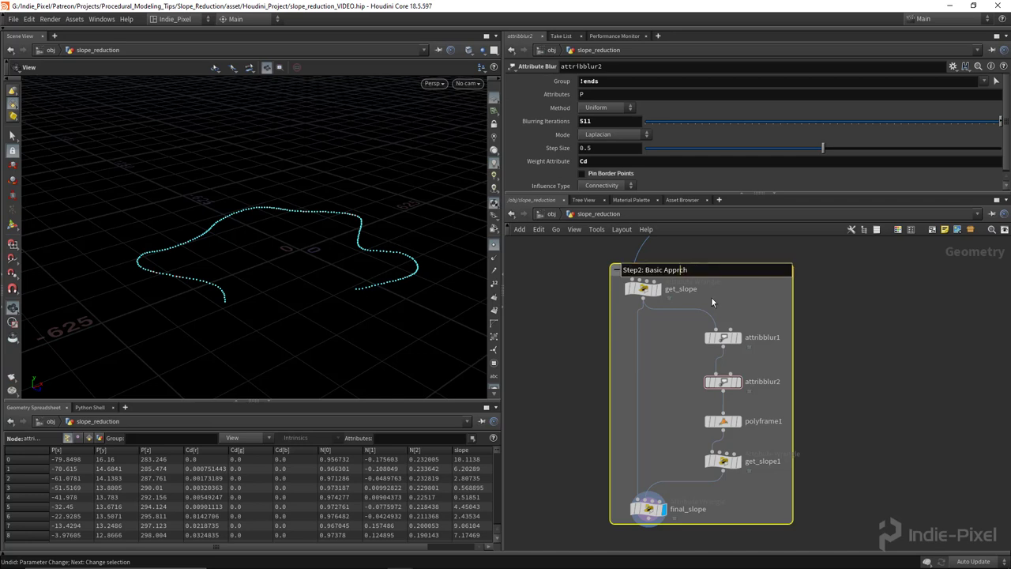
{"action": "type", "text": "a"}
{"action": "key", "text": "Return"}
Color the Step2 network box black.
{"action": "key", "text": "c"}
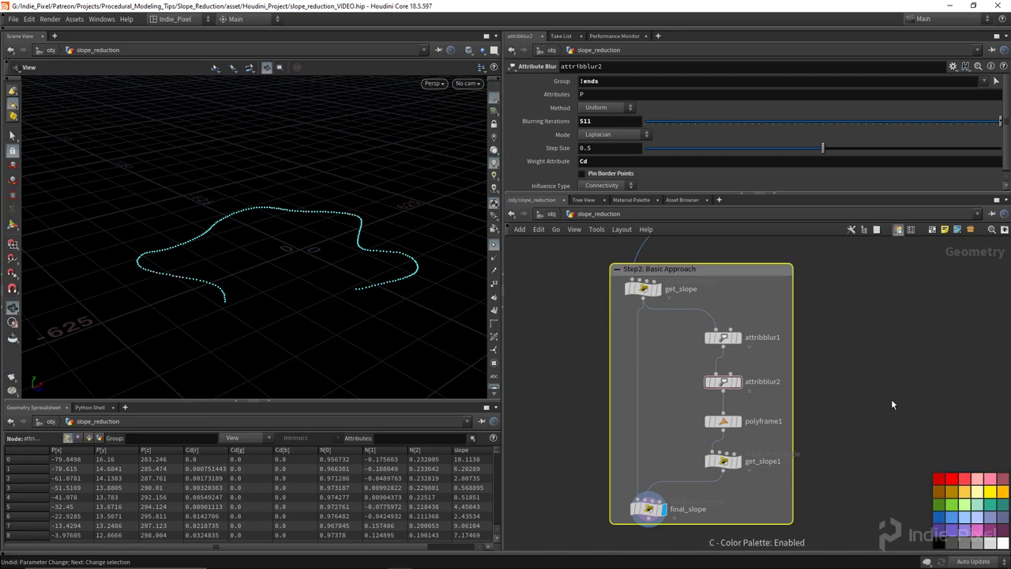
{"action": "left_click", "coordinate": [939, 541]}
{"action": "key", "text": "c"}
Add a Solver node in the empty area beside the Step2 network box.
{"action": "scroll", "coordinate": [875, 411], "scroll_direction": "down", "scroll_amount": 2}
{"action": "middle_click_drag", "start_coordinate": [875, 411], "coordinate": [676, 344]}
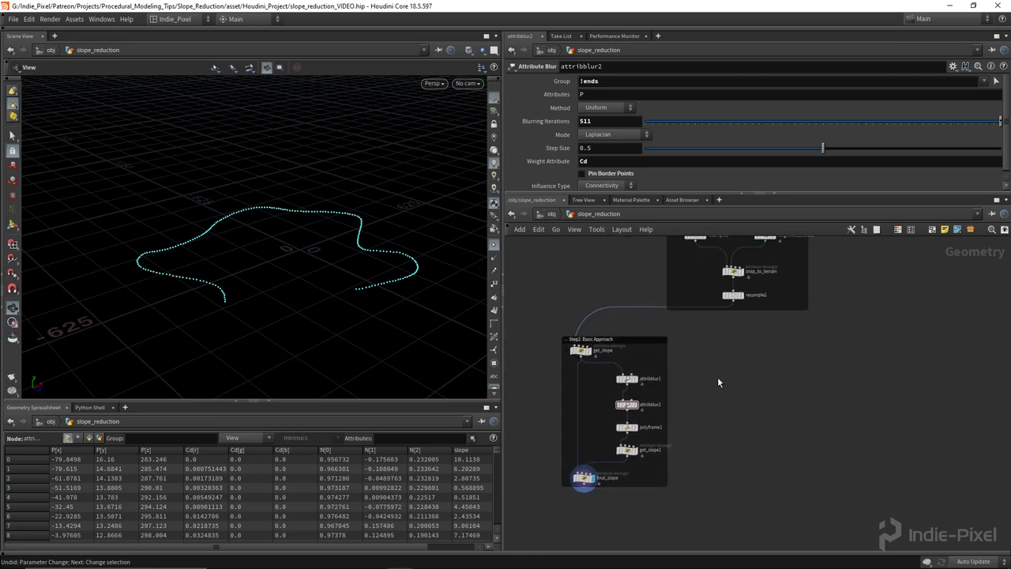
{"action": "key", "text": "Tab"}
{"action": "type", "text": "sop"}
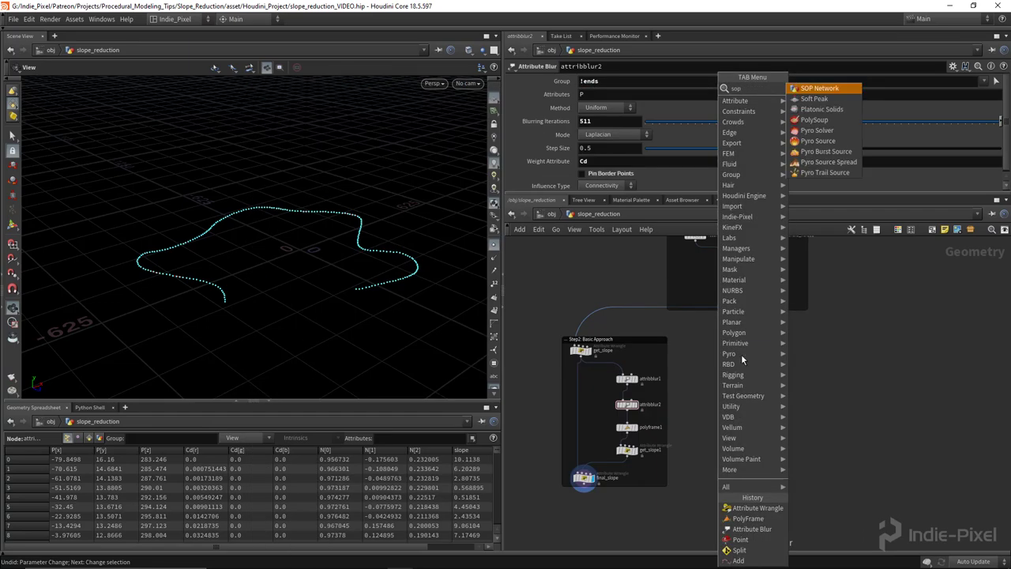
{"action": "key", "text": "Escape"}
{"action": "key", "text": "Tab"}
{"action": "type", "text": "solver"}
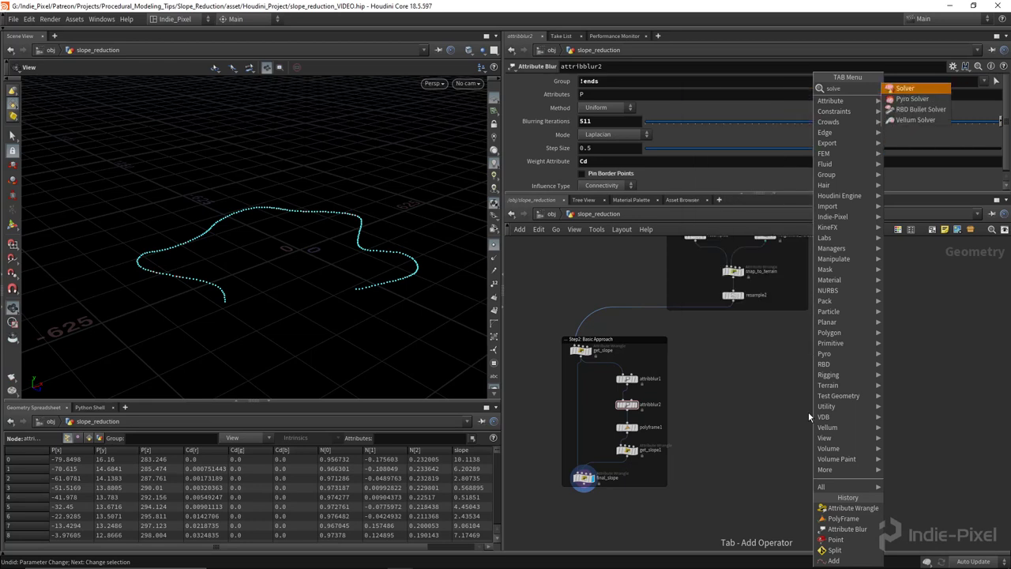
{"action": "key", "text": "Return"}
{"action": "left_click", "coordinate": [807, 411]}
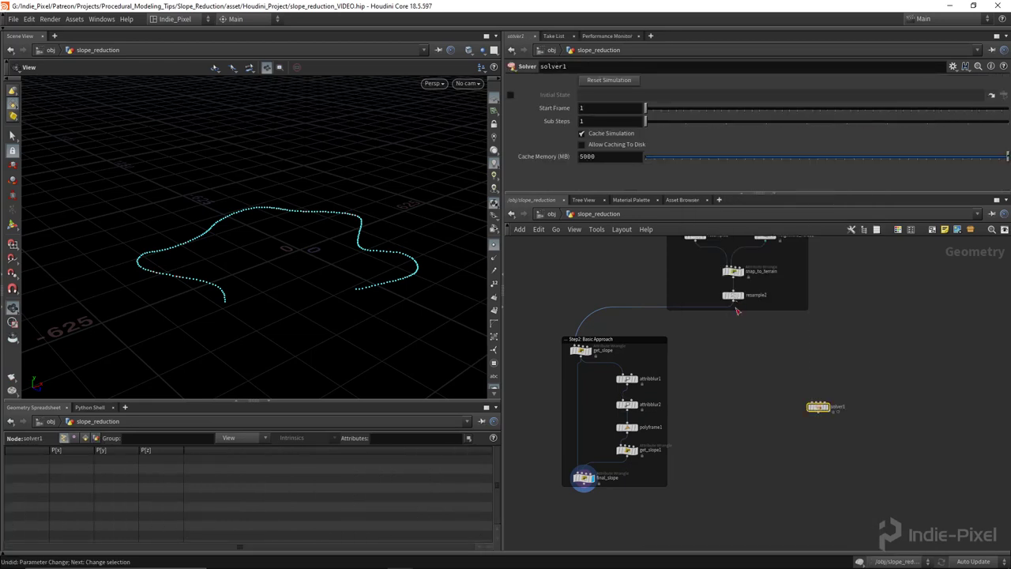
Wire resample2 into the solver's first input and move the solver closer to it.
{"action": "left_click", "coordinate": [736, 308]}
{"action": "left_click", "coordinate": [814, 405]}
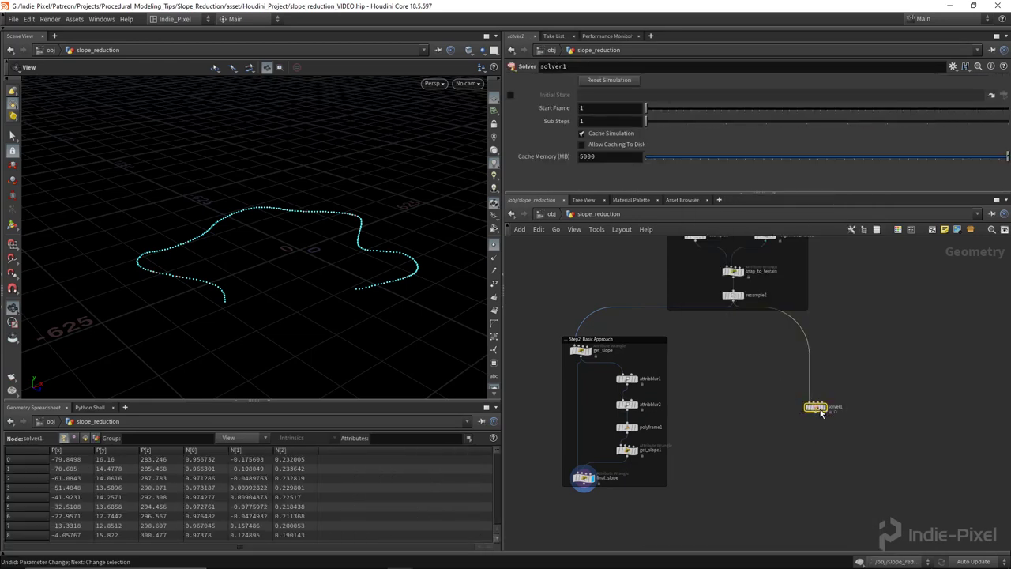
{"action": "left_click_drag", "start_coordinate": [822, 412], "coordinate": [845, 370]}
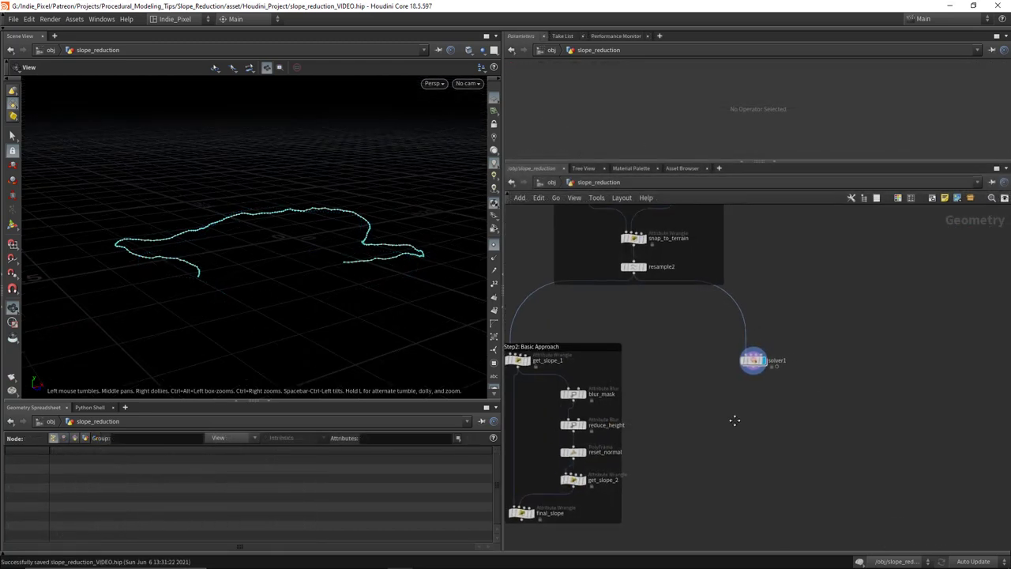
Go inside solver1 and add a displayed PolyFrame node below Prev_Frame, fed by its output.
{"action": "scroll", "coordinate": [765, 390], "scroll_direction": "up", "scroll_amount": 3}
{"action": "mouse_move", "coordinate": [740, 338]}
{"action": "scroll", "coordinate": [740, 338], "scroll_direction": "up", "scroll_amount": 3}
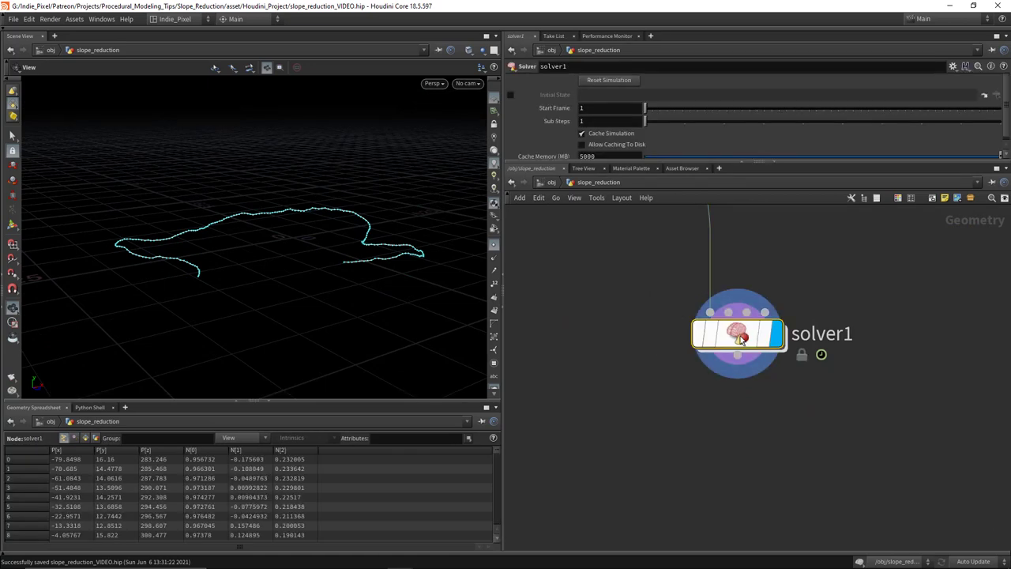
{"action": "double_click", "coordinate": [740, 338]}
{"action": "key", "text": "Tab"}
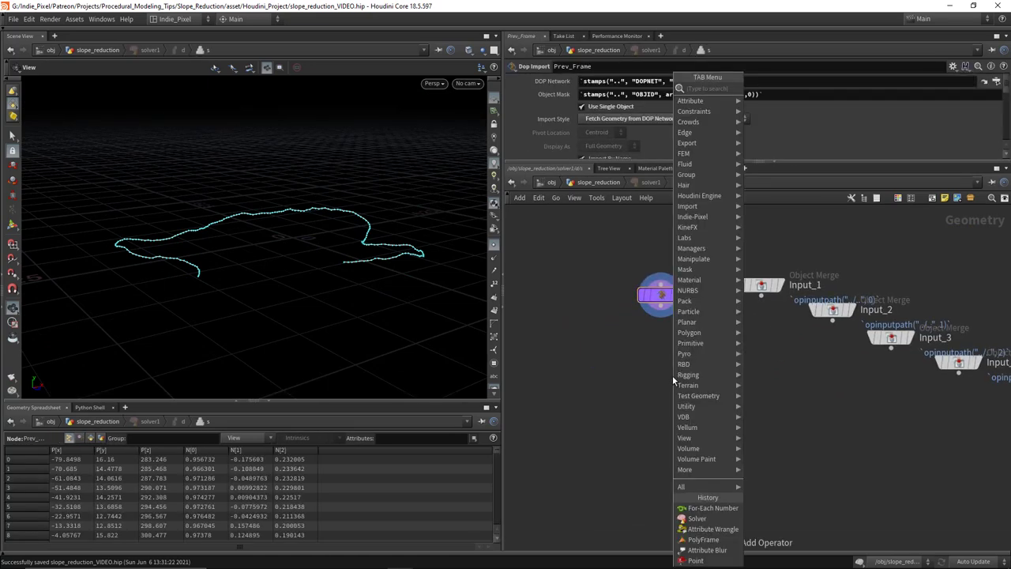
{"action": "type", "text": "poly"}
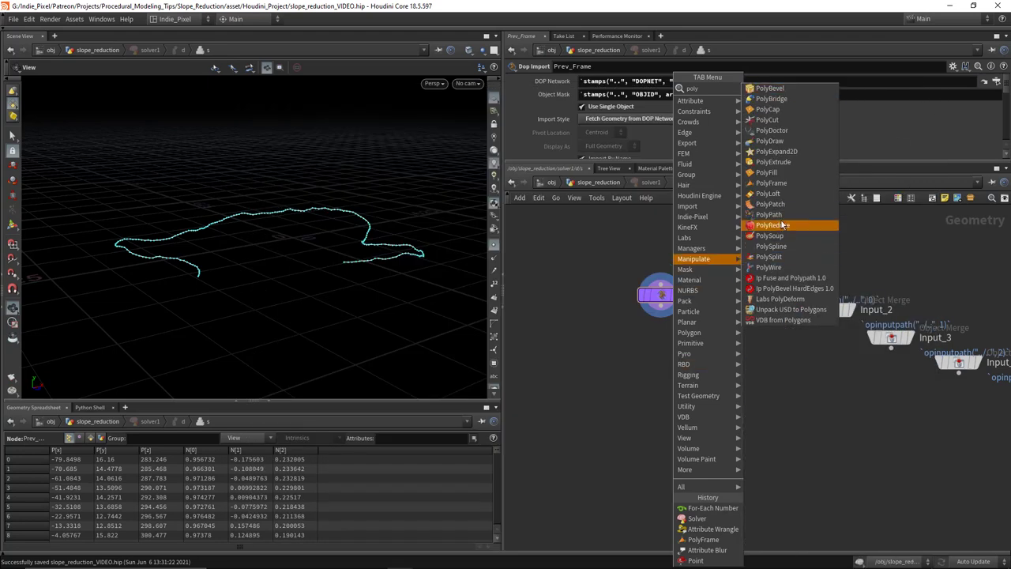
{"action": "left_click", "coordinate": [784, 185]}
{"action": "left_click", "coordinate": [651, 359]}
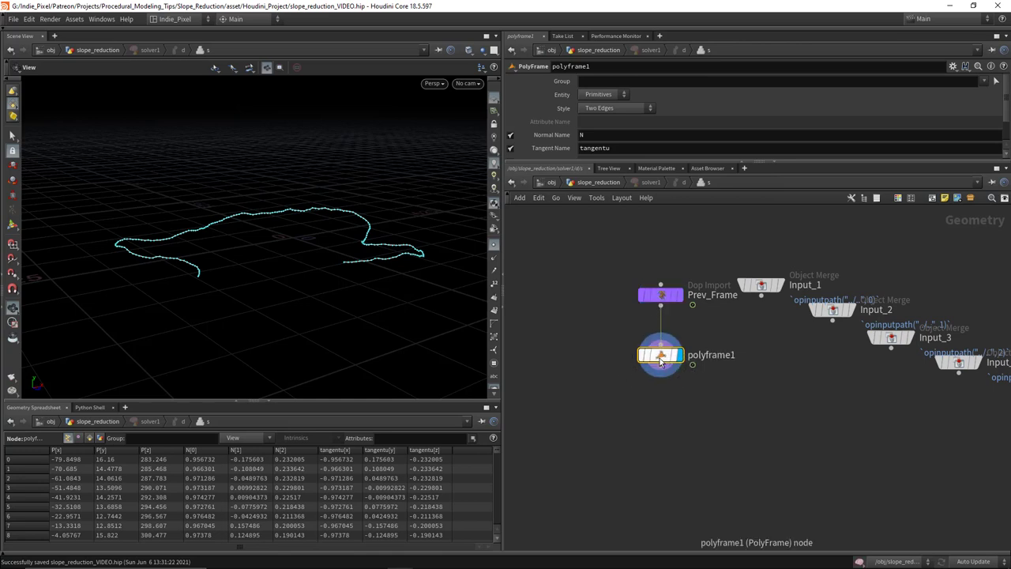
Disable the PolyFrame's normal output and set its tangent name to N.
{"action": "left_click", "coordinate": [511, 135]}
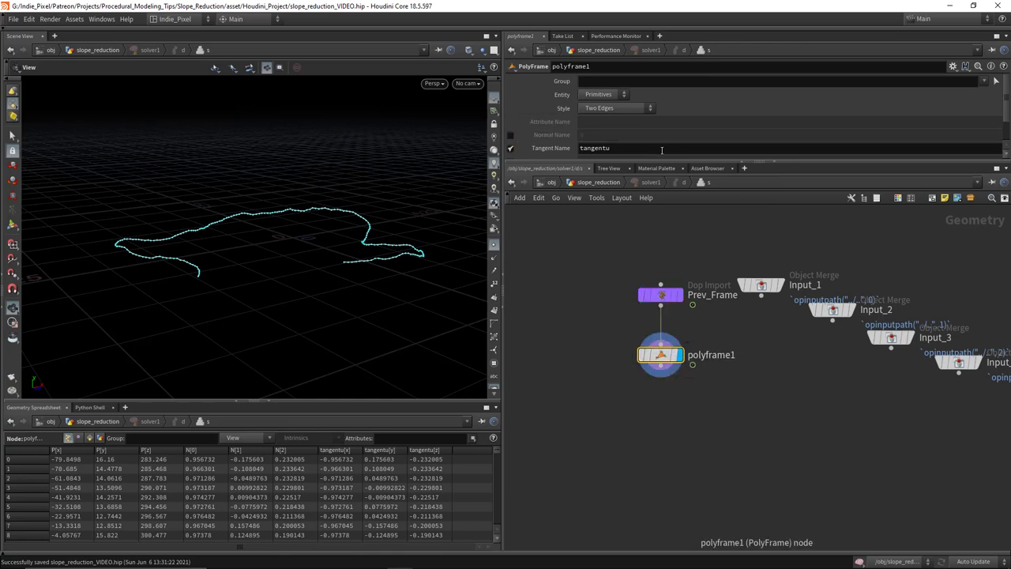
{"action": "double_click", "coordinate": [662, 149]}
{"action": "type", "text": "N"}
{"action": "key", "text": "Return"}
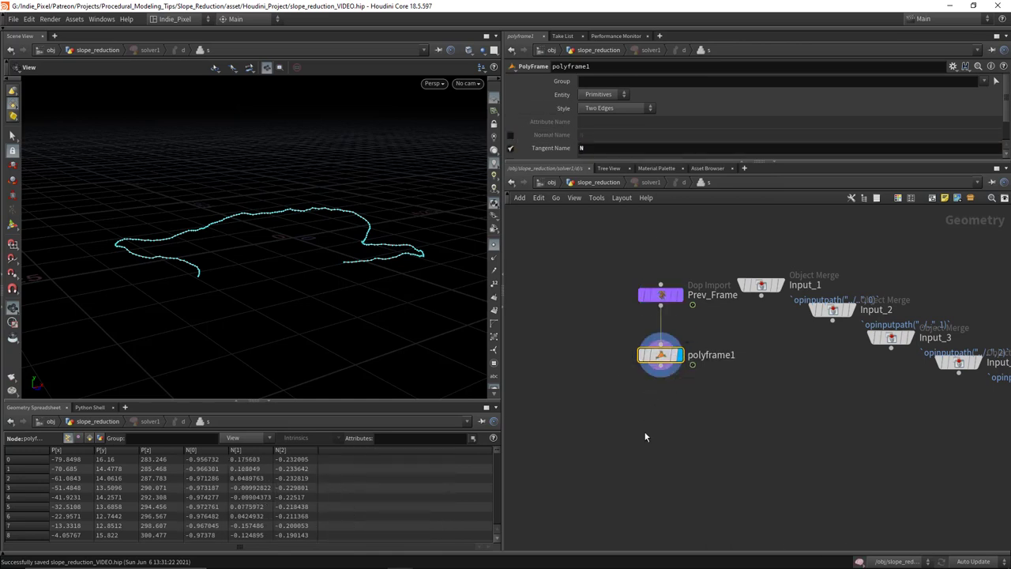
Inspect the curve in the viewport and return from the solver's internal network to slope_reduction.
{"action": "left_click_drag", "start_coordinate": [334, 313], "coordinate": [354, 282]}
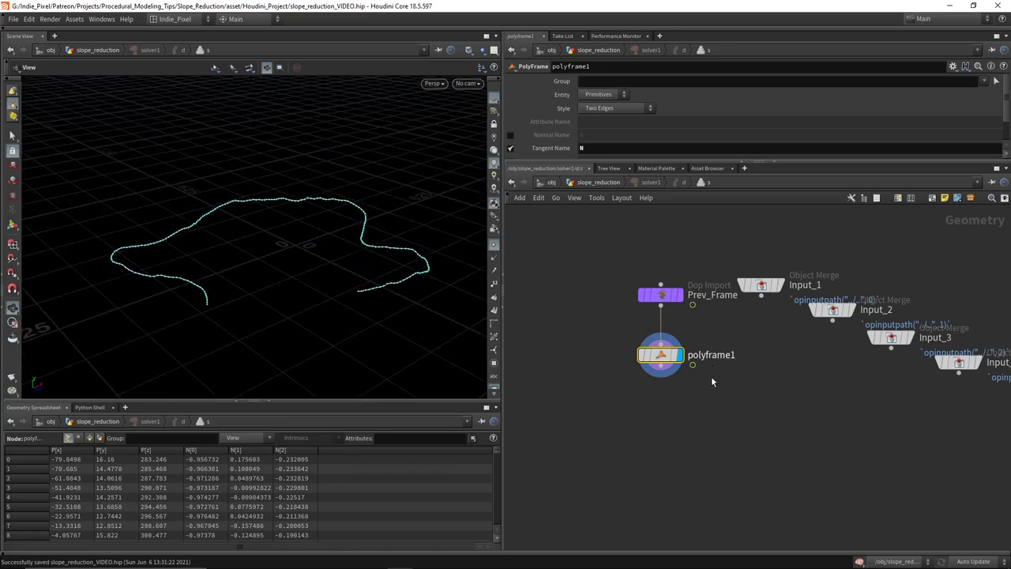
{"action": "key", "text": "Tab"}
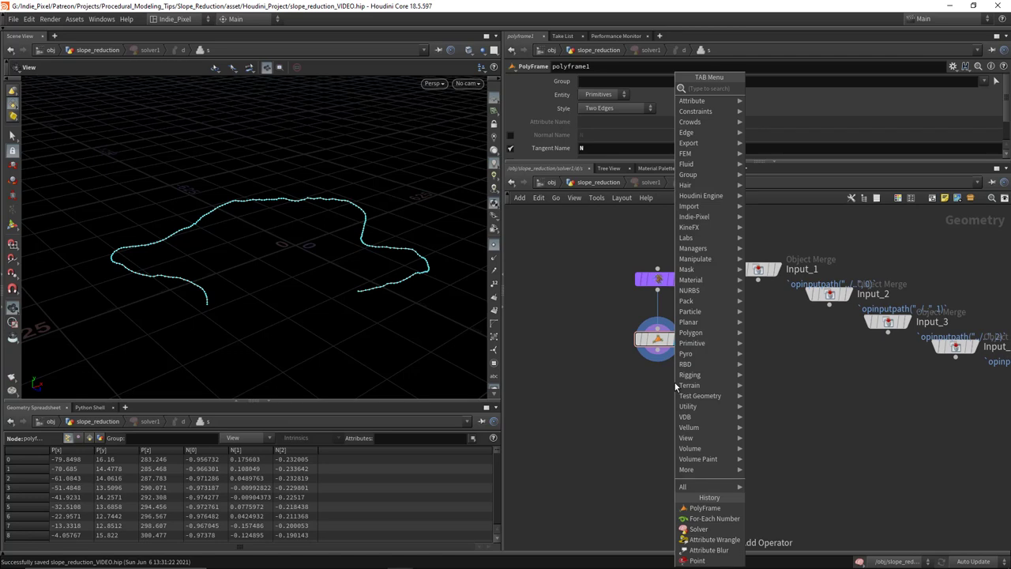
{"action": "key", "text": "Escape"}
{"action": "key", "text": "u"}
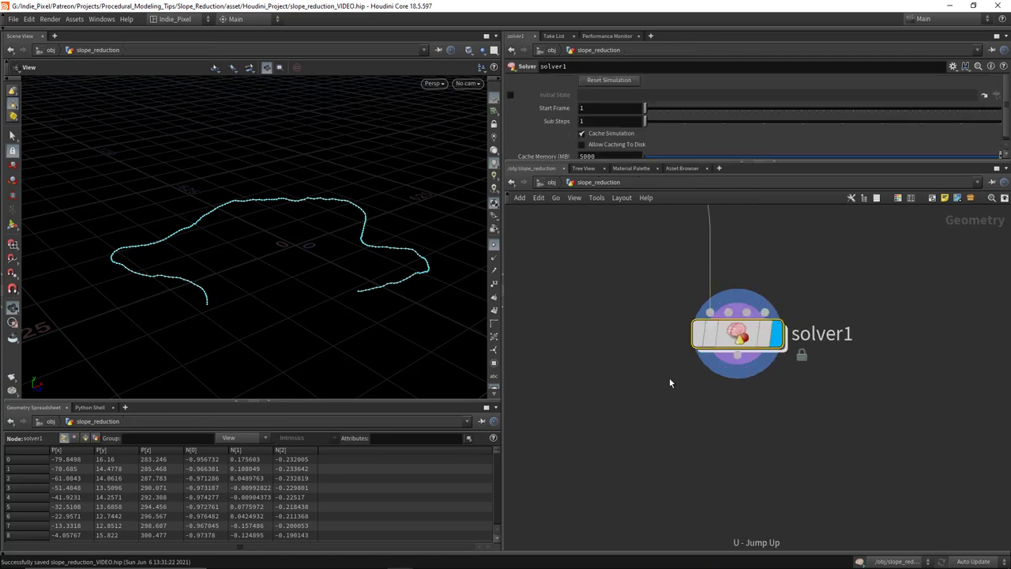
Copy get_slope_1 from the Step2: Basic Approach box into solver1's network, wire polyframe1 into it and display it.
{"action": "scroll", "coordinate": [683, 384], "scroll_direction": "down", "scroll_amount": 3}
{"action": "middle_click_drag", "start_coordinate": [745, 354], "coordinate": [606, 313]}
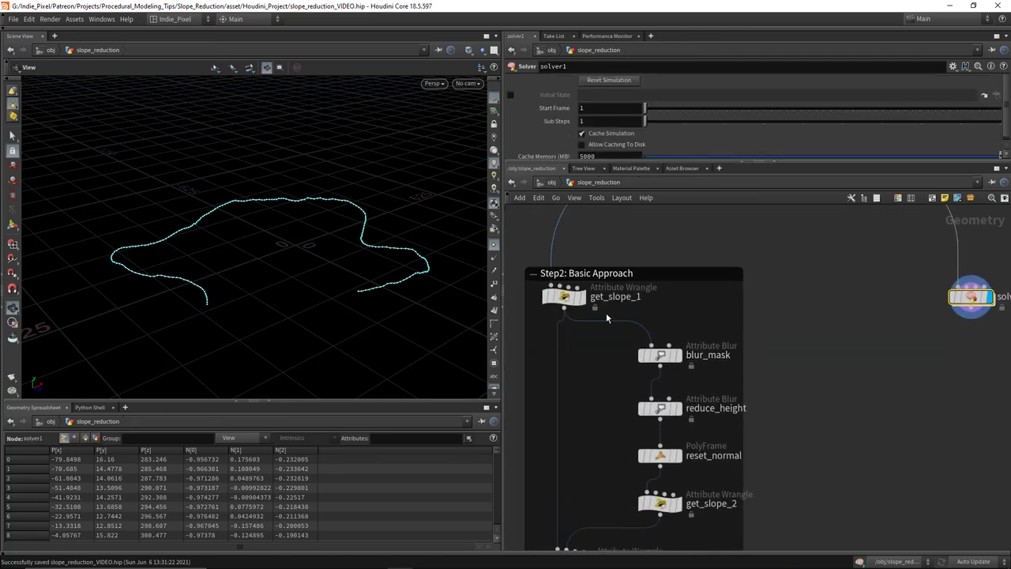
{"action": "left_click", "coordinate": [562, 299]}
{"action": "key", "text": "ctrl+c"}
{"action": "scroll", "coordinate": [632, 332], "scroll_direction": "up", "scroll_amount": 2}
{"action": "middle_click_drag", "start_coordinate": [931, 345], "coordinate": [645, 327]}
{"action": "double_click", "coordinate": [645, 328]}
{"action": "key", "text": "ctrl+v"}
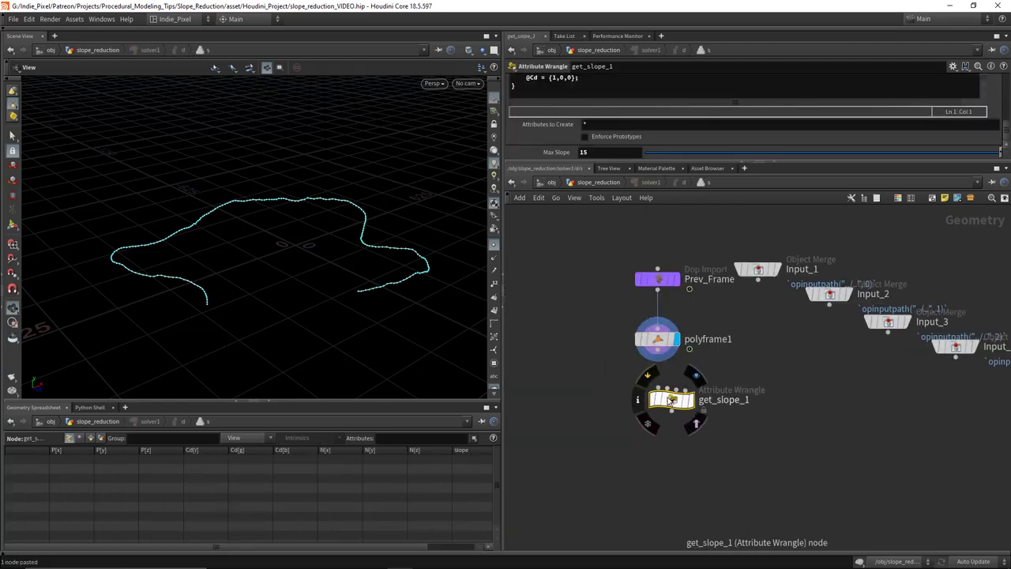
{"action": "left_click_drag", "start_coordinate": [658, 350], "coordinate": [657, 388]}
{"action": "left_click", "coordinate": [674, 402]}
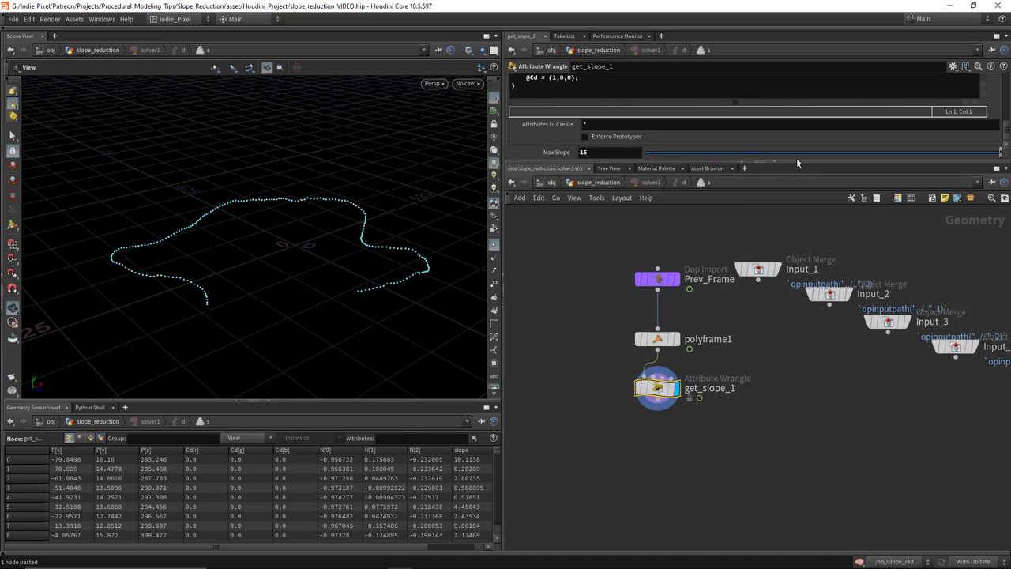
Examine the pasted wrangle's slope code and the steep segments of the curve in the viewport.
{"action": "left_click_drag", "start_coordinate": [796, 161], "coordinate": [796, 237]}
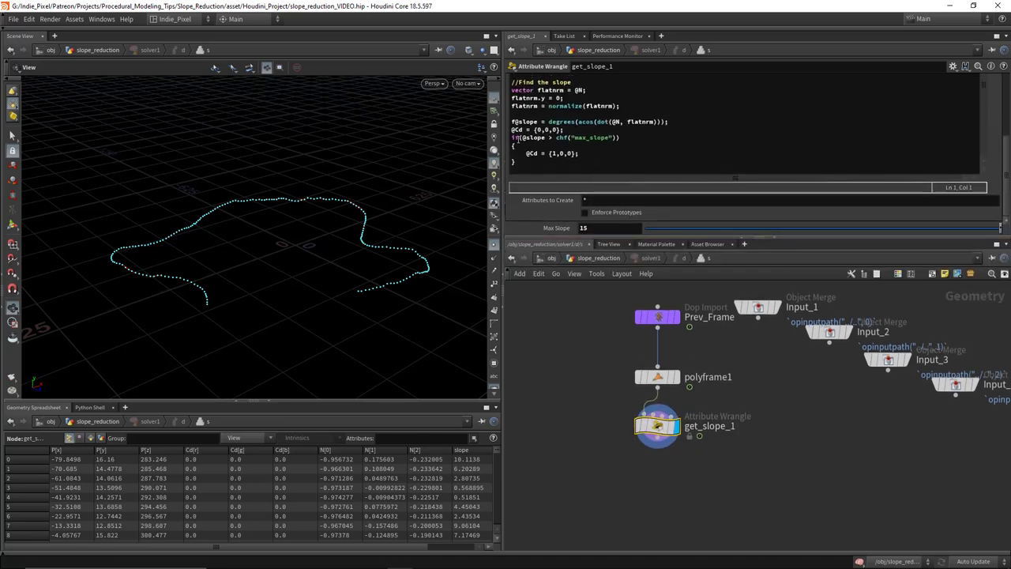
{"action": "left_click_drag", "start_coordinate": [379, 262], "coordinate": [331, 217]}
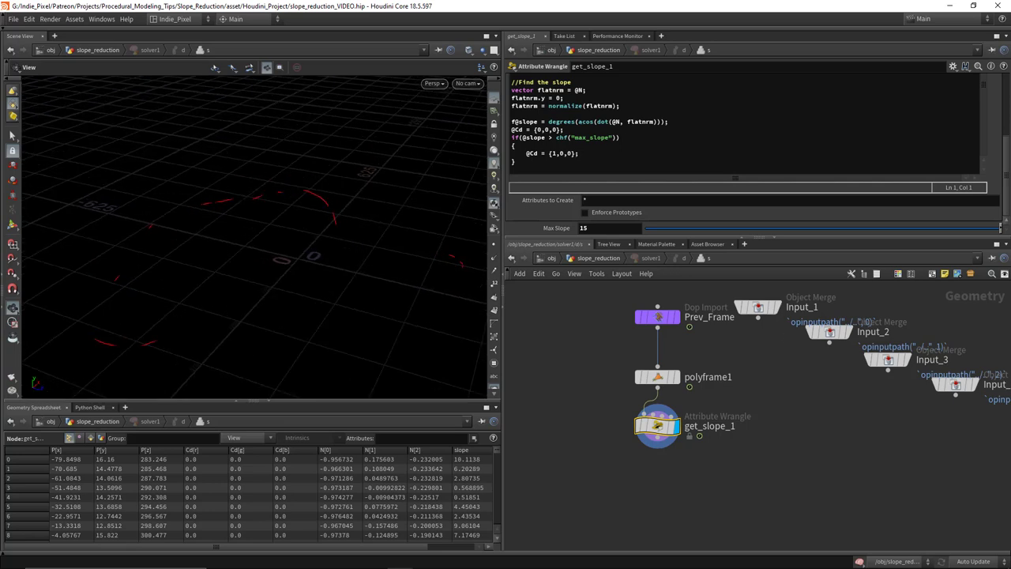
{"action": "middle_click_drag", "start_coordinate": [659, 493], "coordinate": [676, 463]}
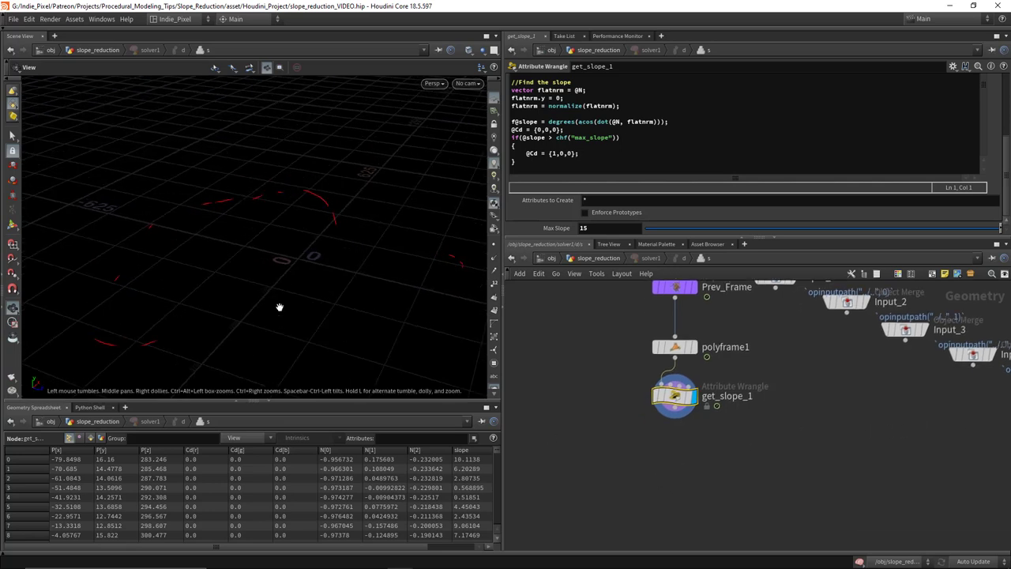
{"action": "left_click_drag", "start_coordinate": [450, 261], "coordinate": [332, 237]}
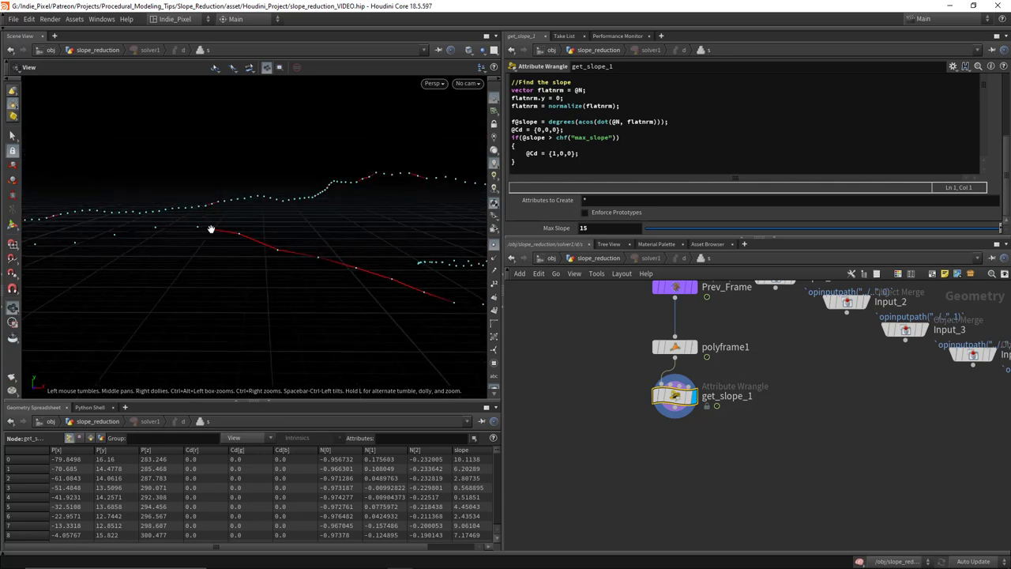
{"action": "left_click_drag", "start_coordinate": [194, 228], "coordinate": [198, 228]}
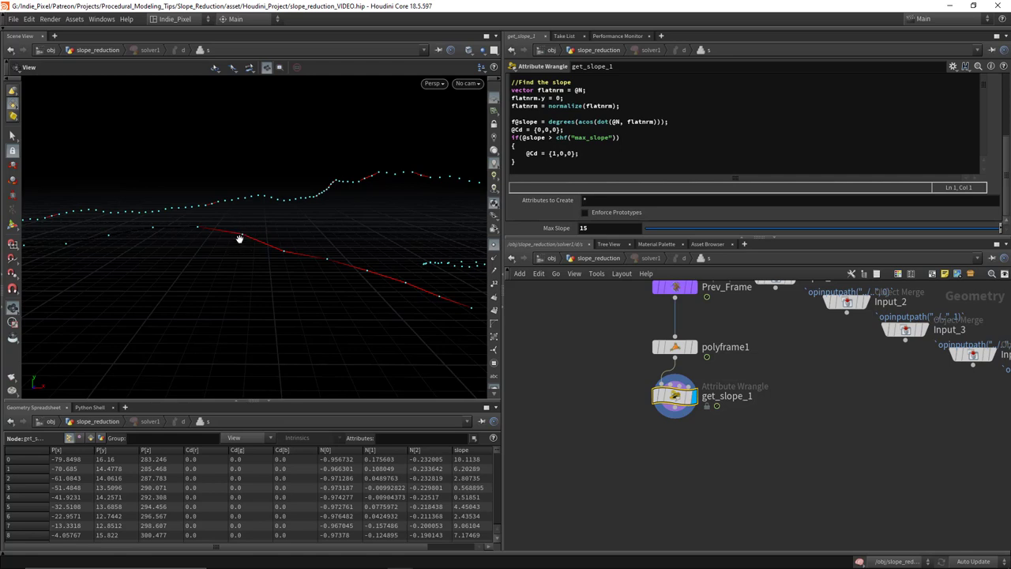
Add an Attribute Wrangle below get_slope_1 and feed its first input from get_slope_1's output.
{"action": "middle_click_drag", "start_coordinate": [594, 468], "coordinate": [598, 436]}
{"action": "key", "text": "Tab"}
{"action": "type", "text": "wrang"}
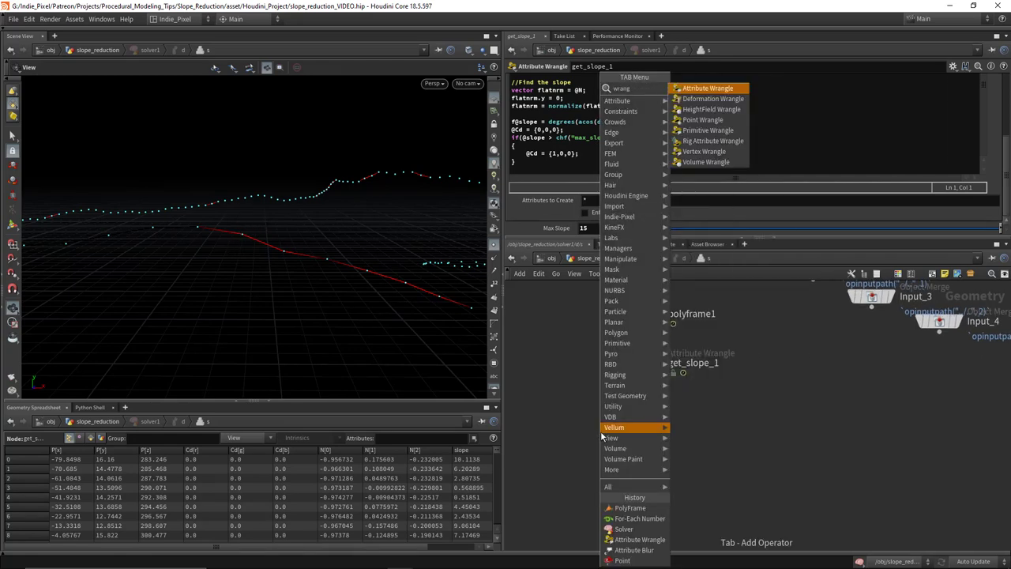
{"action": "key", "text": "Return"}
{"action": "left_click", "coordinate": [651, 434]}
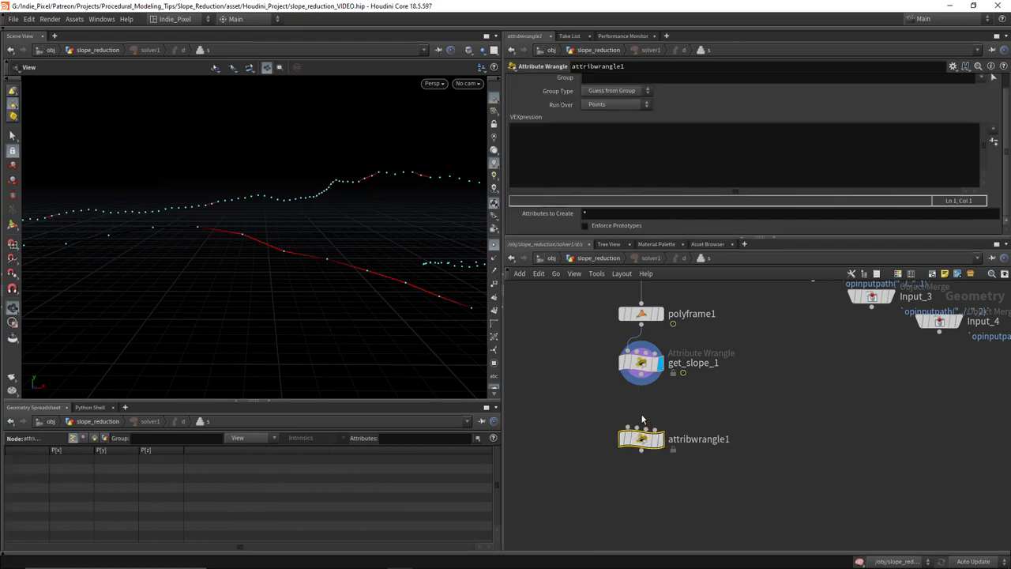
{"action": "scroll", "coordinate": [641, 356], "scroll_direction": "up", "scroll_amount": 3}
{"action": "left_click_drag", "start_coordinate": [641, 357], "coordinate": [632, 443]}
Rename the new wrangle modify_neighbor_height and display it.
{"action": "key", "text": "F2"}
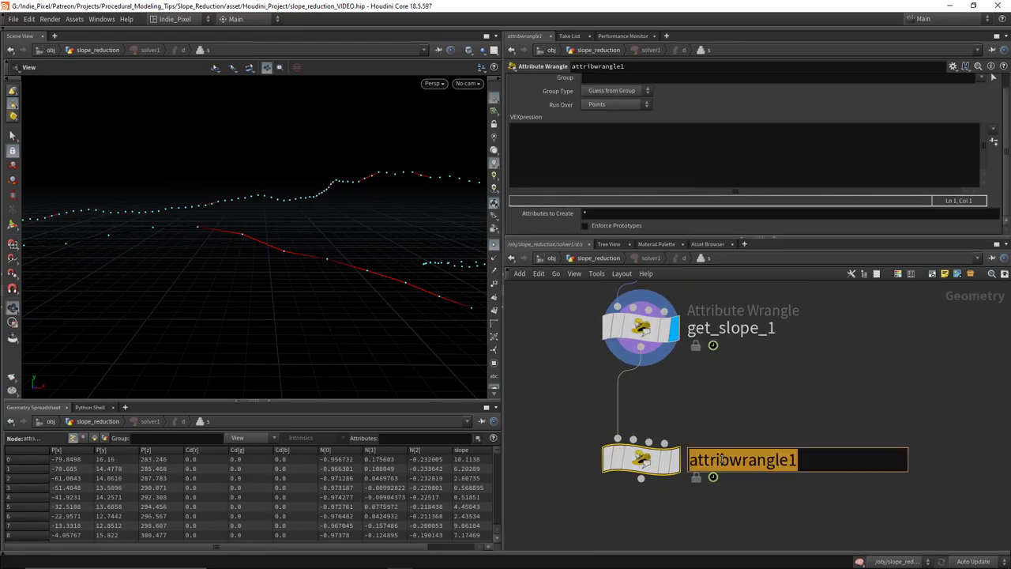
{"action": "type", "text": "modify_"}
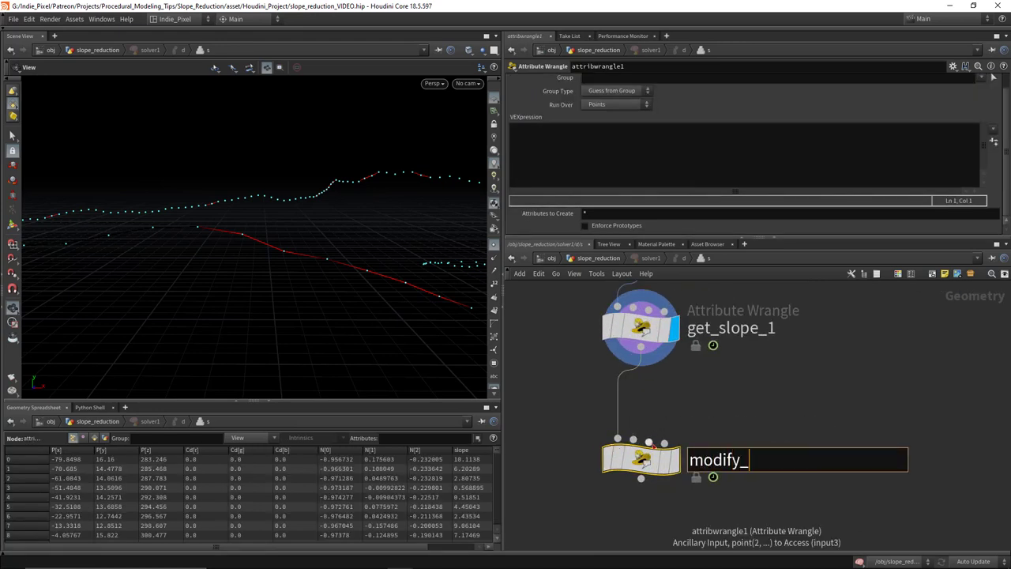
{"action": "type", "text": "neighbor"}
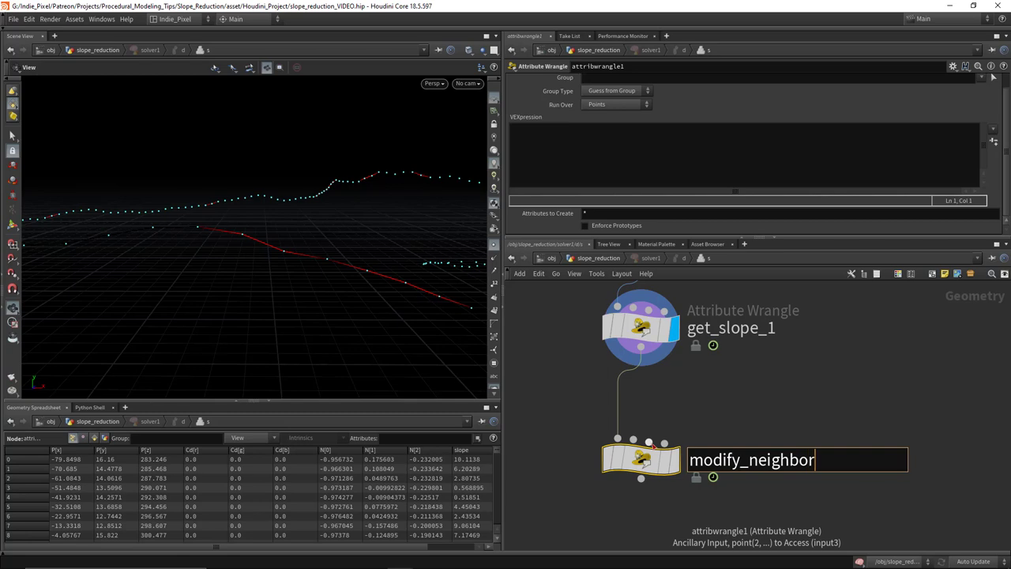
{"action": "type", "text": "_heiht"}
{"action": "key", "text": "Return"}
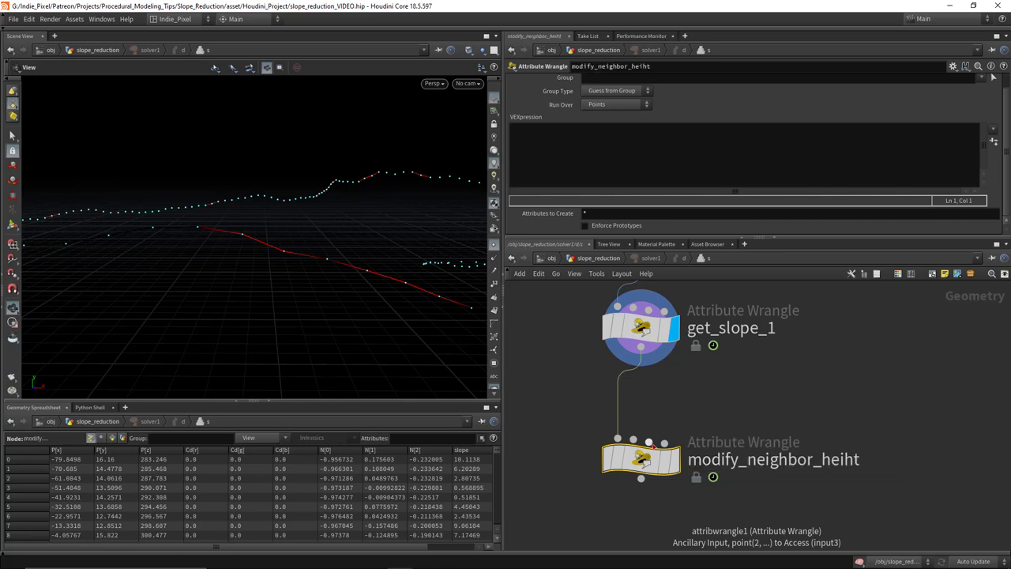
{"action": "double_click", "coordinate": [772, 458]}
{"action": "key", "text": "BackSpace"}
{"action": "key", "text": "BackSpace"}
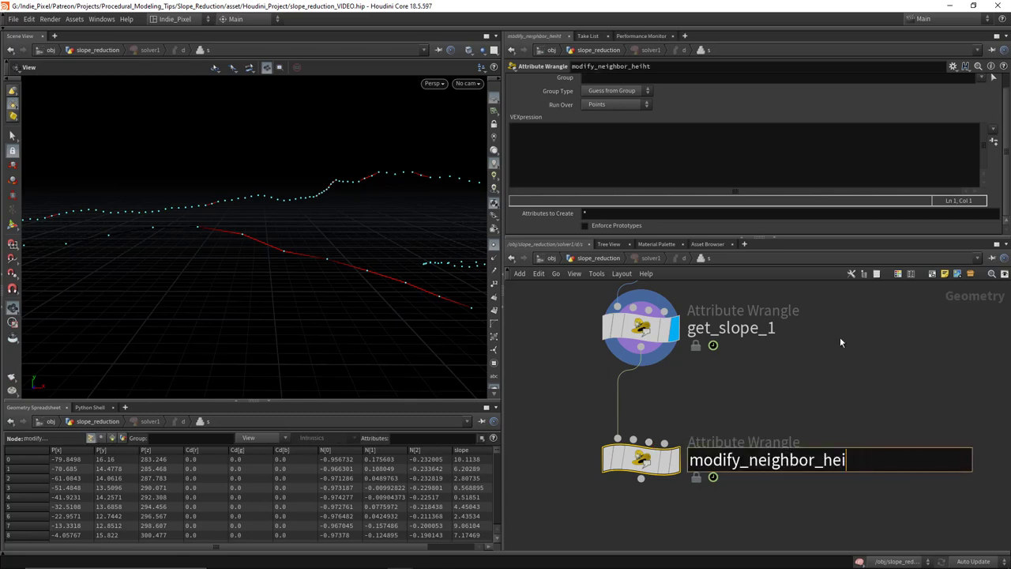
{"action": "type", "text": "ght"}
{"action": "key", "text": "Return"}
{"action": "scroll", "coordinate": [846, 330], "scroll_direction": "down", "scroll_amount": 2}
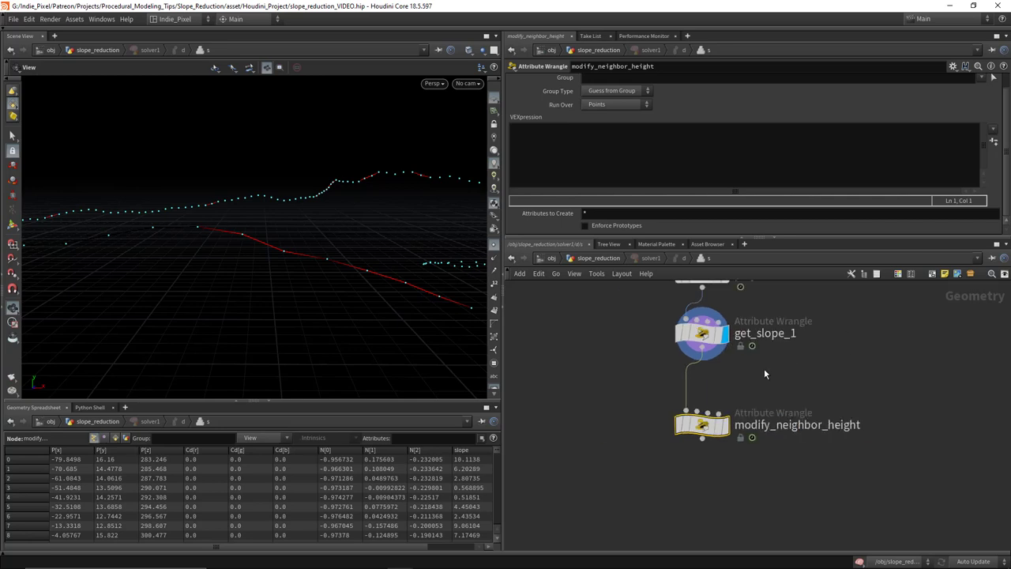
{"action": "left_click", "coordinate": [727, 430]}
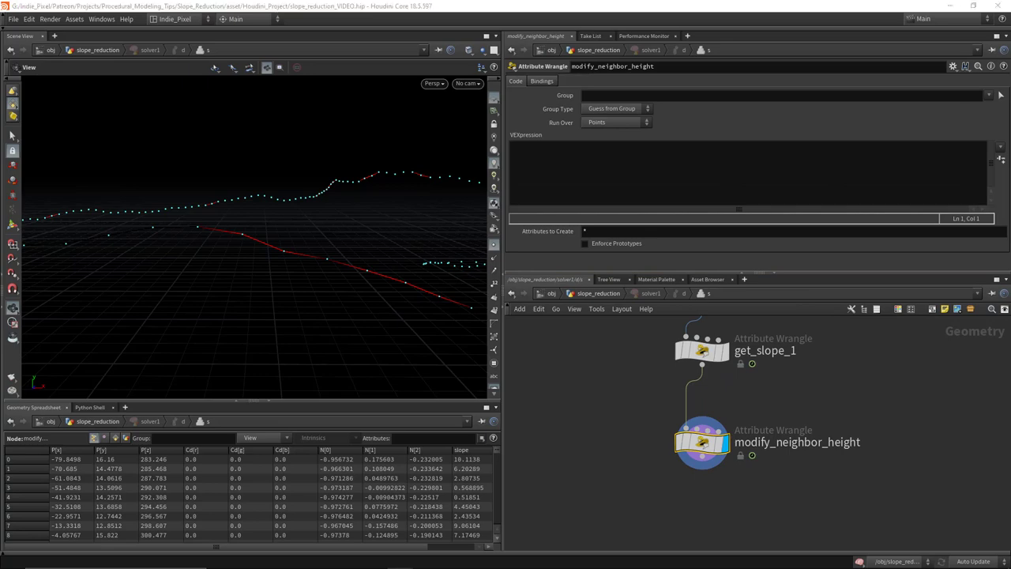
In modify_neighbor_height's VEX code, declare float max_slope = chf("max_slope");.
{"action": "left_click", "coordinate": [688, 172]}
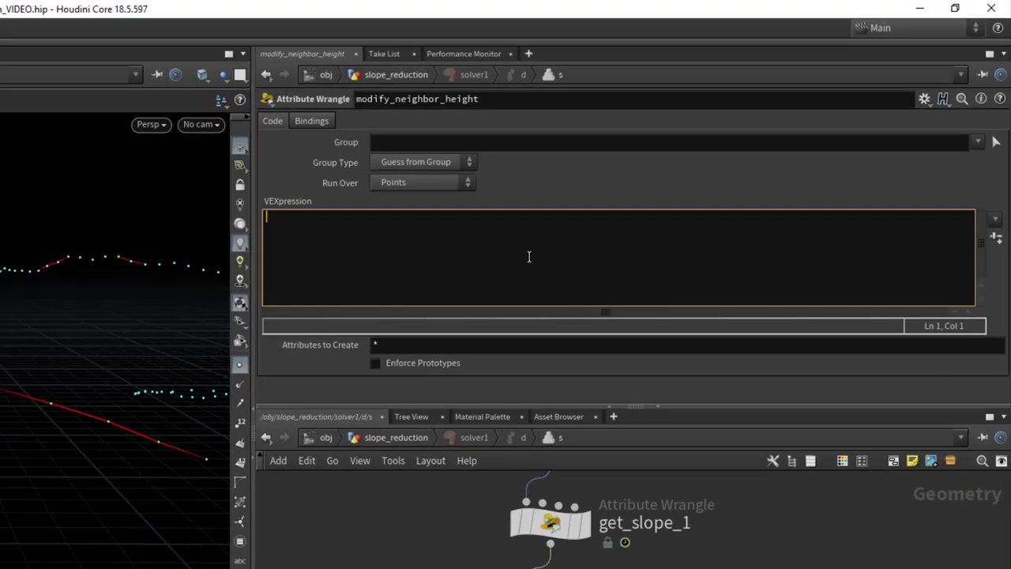
{"action": "type", "text": "float ma"}
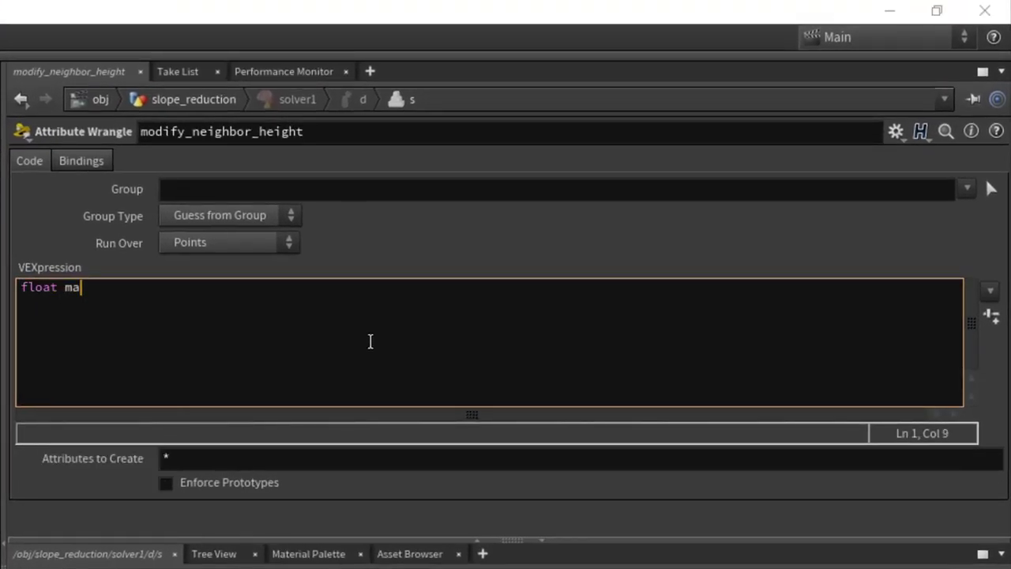
{"action": "type", "text": "x_slope = chf(\""}
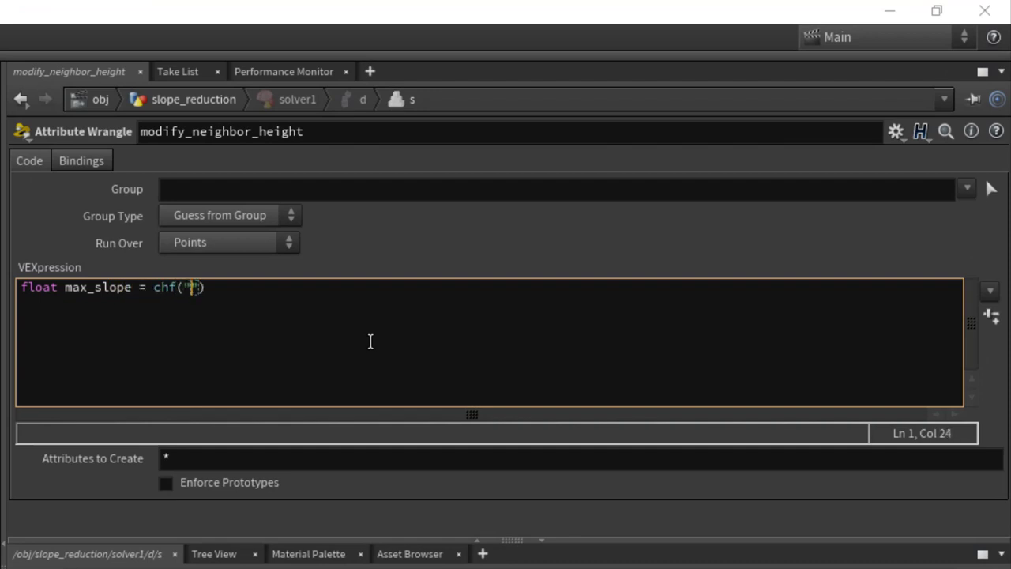
{"action": "type", "text": "max_slope\")"}
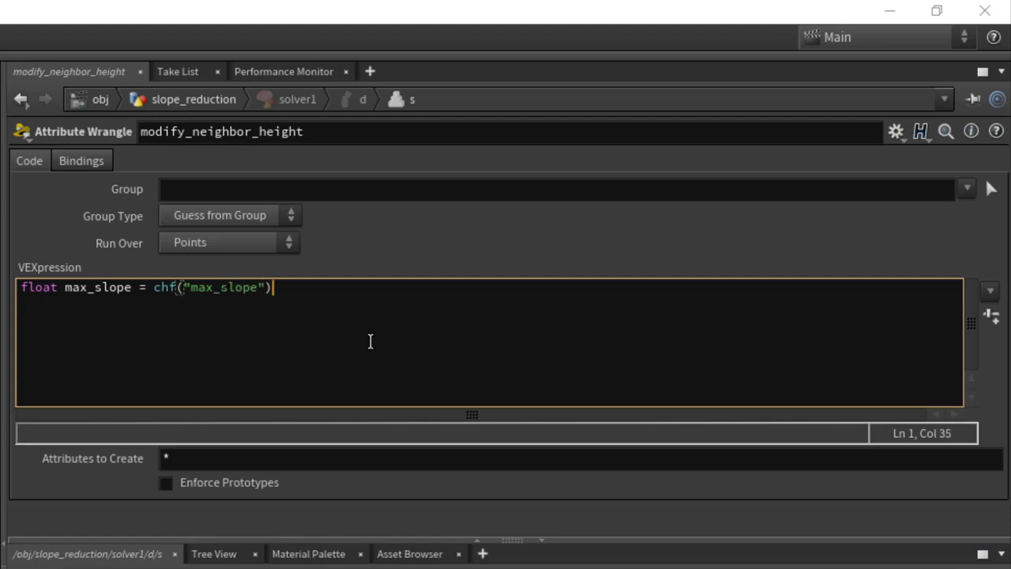
{"action": "type", "text": ";"}
{"action": "key", "text": "Return"}
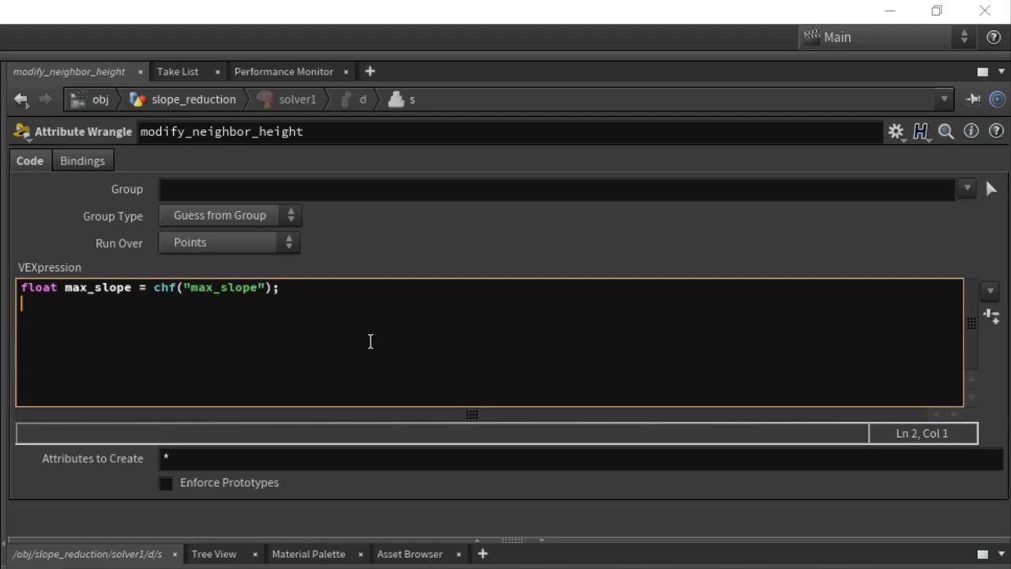
Add a second line to the VEX code: float height_reduction = chf("height_reduction");.
{"action": "type", "text": "float height_reduc"}
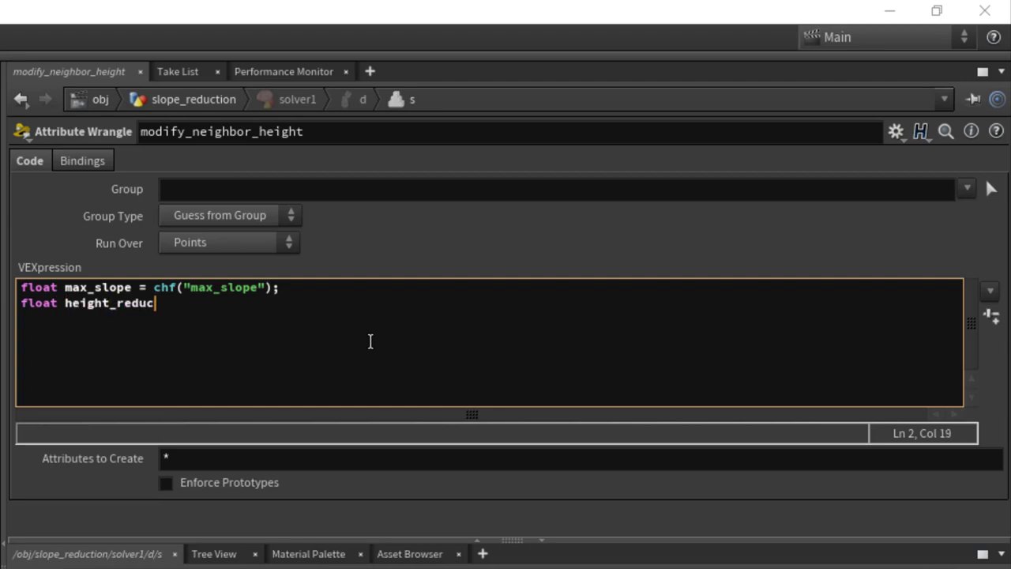
{"action": "type", "text": "tion = chf()"}
{"action": "key", "text": "Left"}
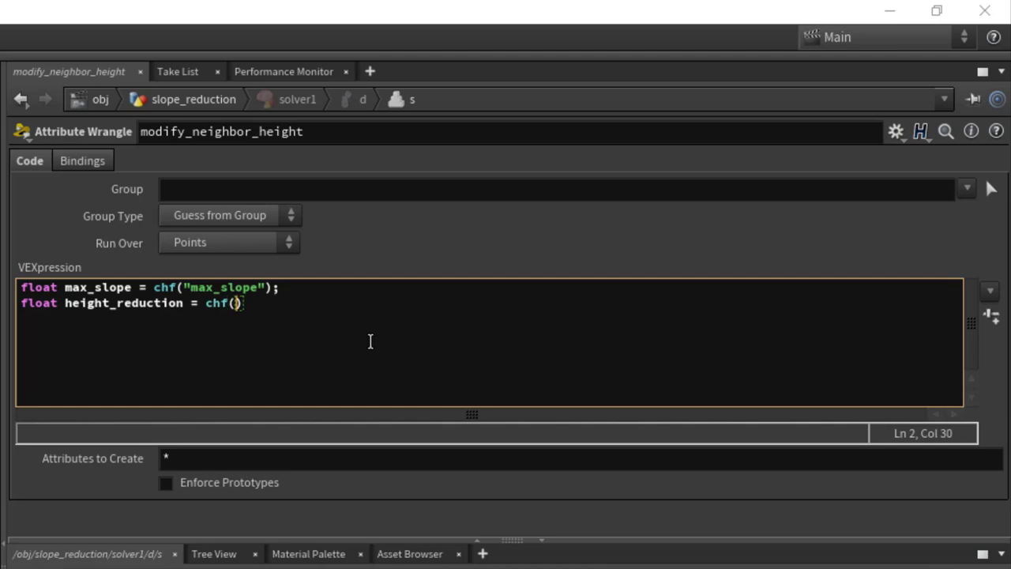
{"action": "type", "text": "\"height"}
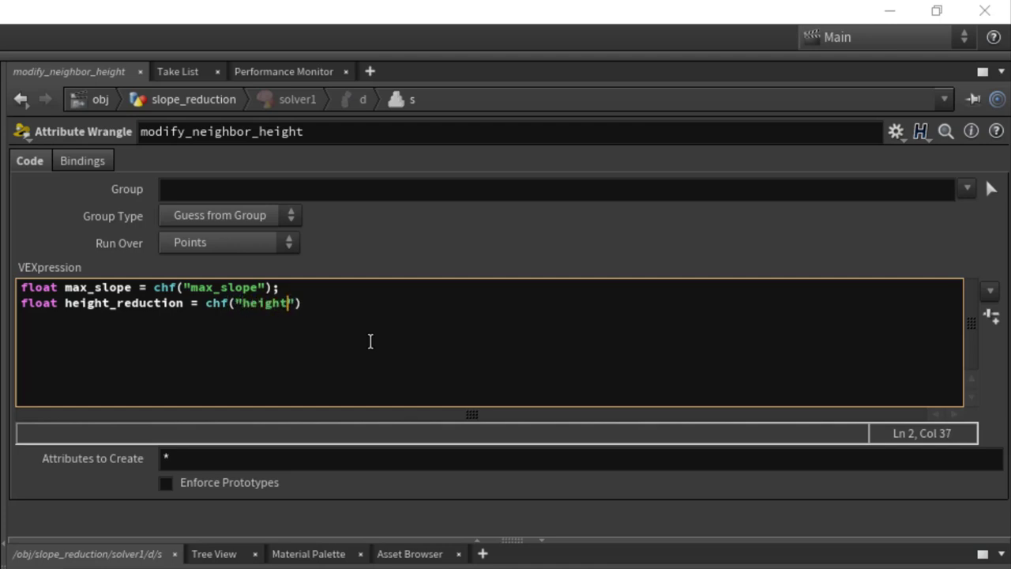
{"action": "type", "text": "_reduction\")"}
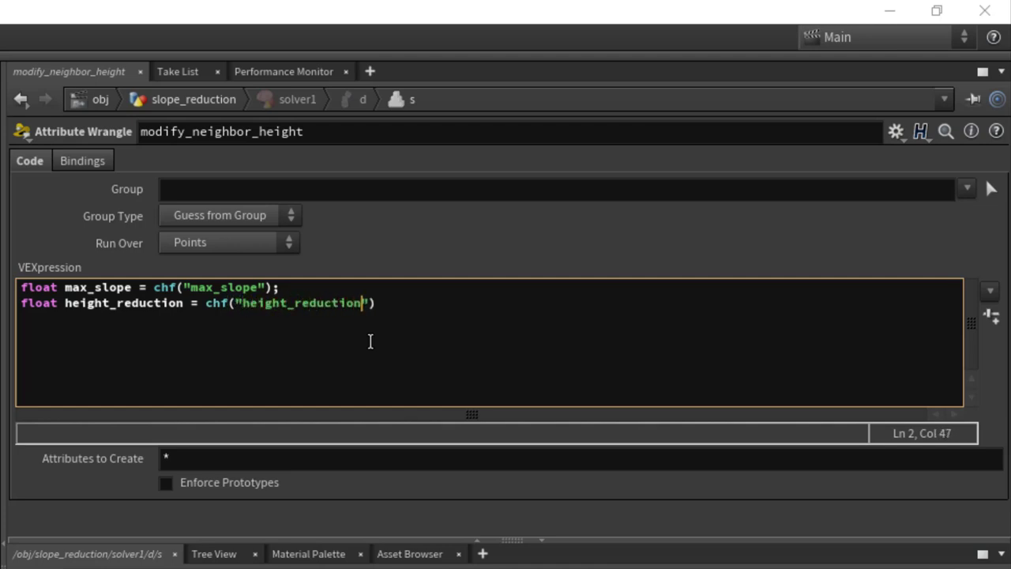
{"action": "type", "text": ";"}
{"action": "key", "text": "Return"}
{"action": "key", "text": "Return"}
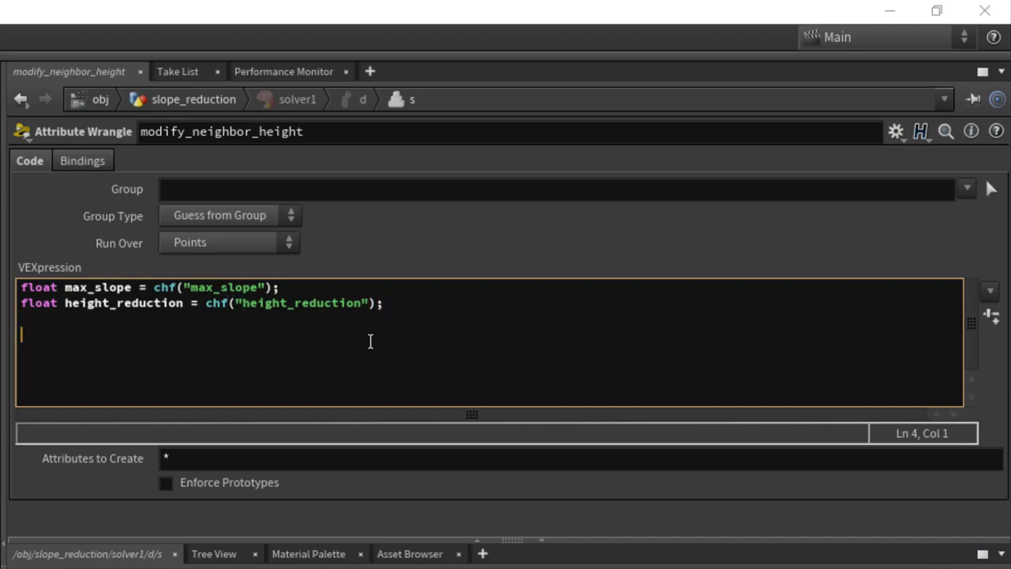
Create the wrangle's channel parameters, set Max Slope to 15 and Height Reduction to 0.1, and enlarge the parameter area to show both.
{"action": "left_click", "coordinate": [987, 316]}
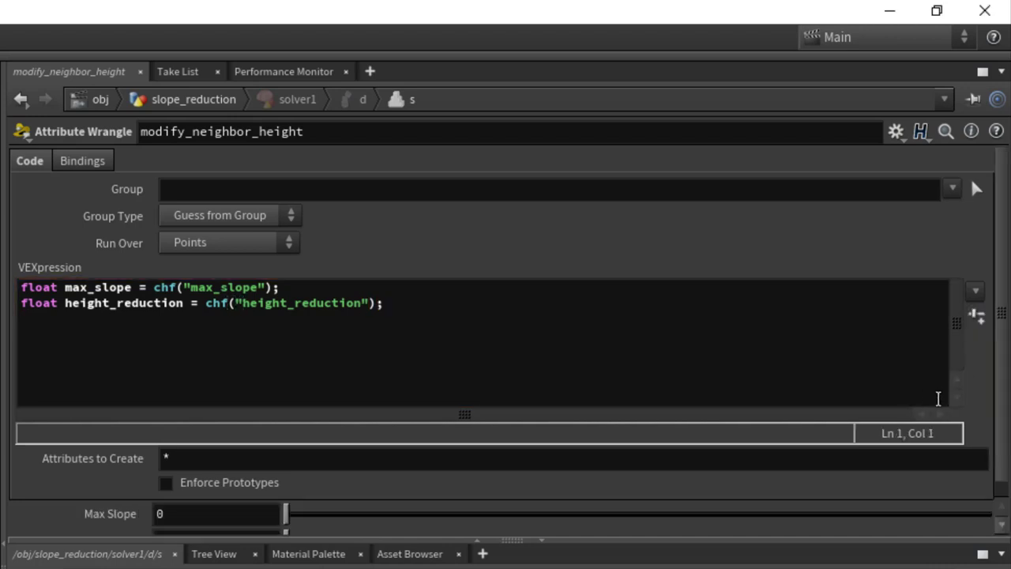
{"action": "left_click", "coordinate": [219, 496]}
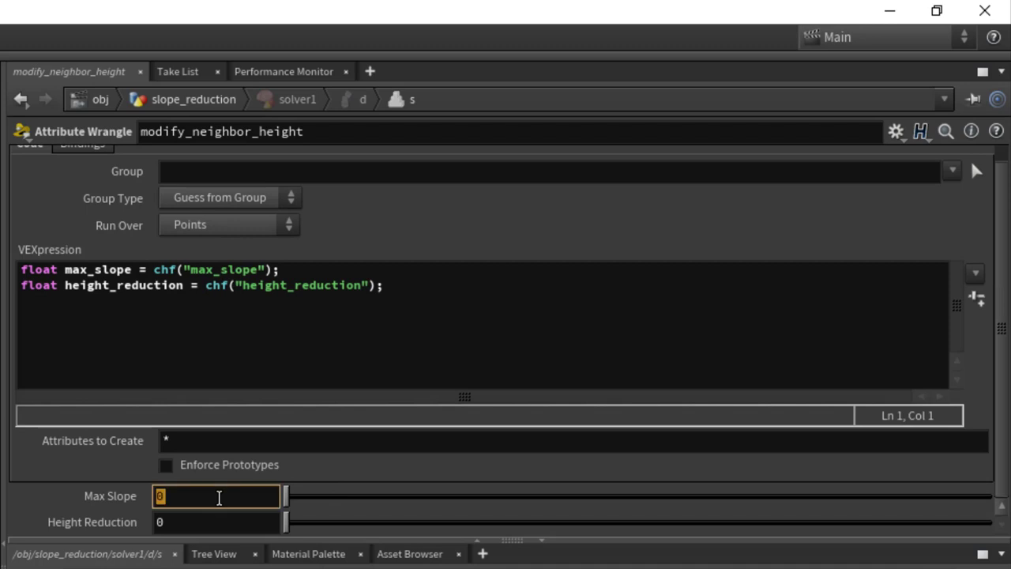
{"action": "type", "text": "15"}
{"action": "key", "text": "Return"}
{"action": "left_click", "coordinate": [221, 522]}
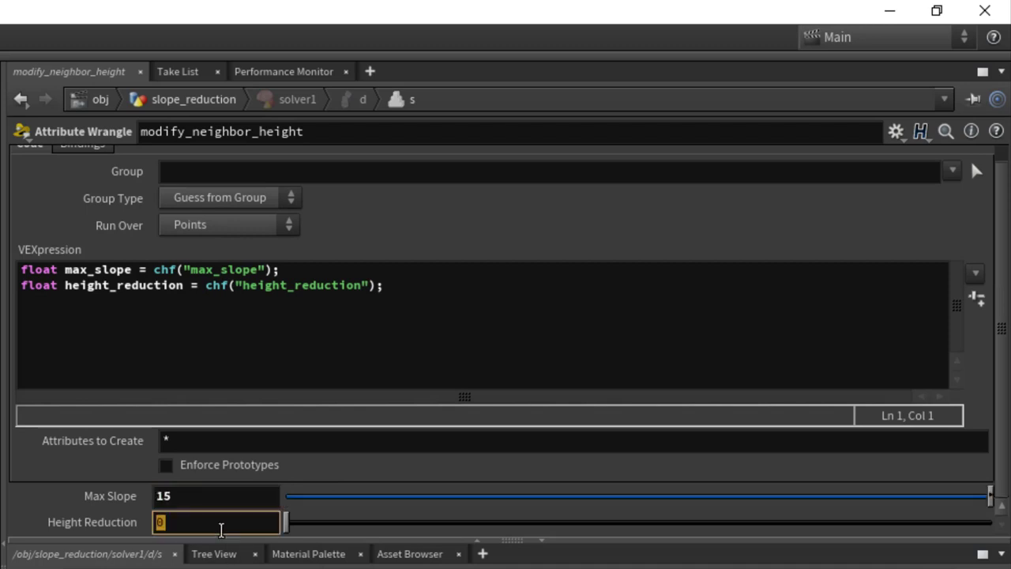
{"action": "type", "text": "0.1"}
{"action": "key", "text": "Return"}
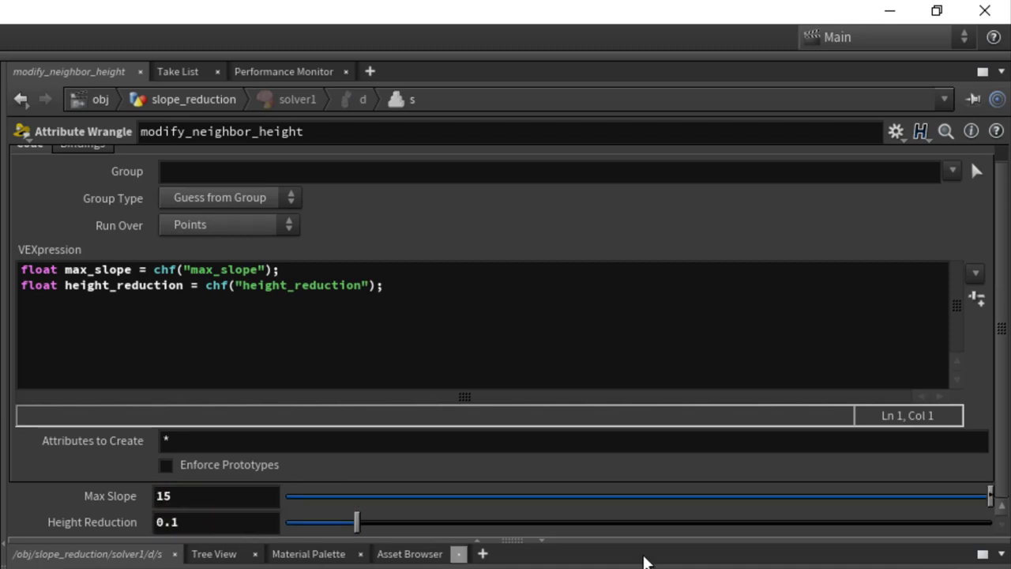
{"action": "left_click_drag", "start_coordinate": [632, 539], "coordinate": [632, 565]}
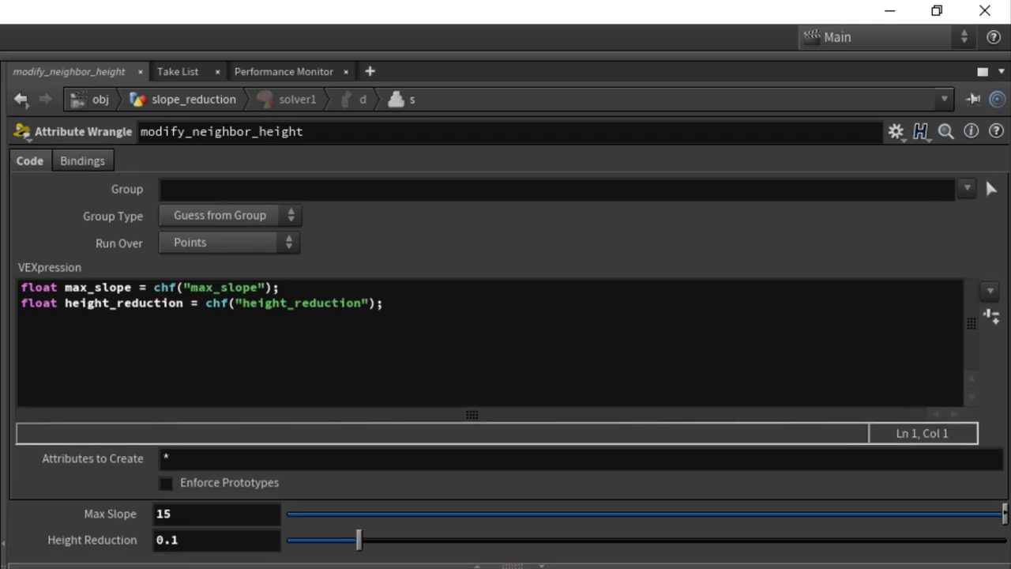
Below the height_reduction line in the VEX code, leave a blank line and add i@weight = 0;.
{"action": "left_click", "coordinate": [409, 305]}
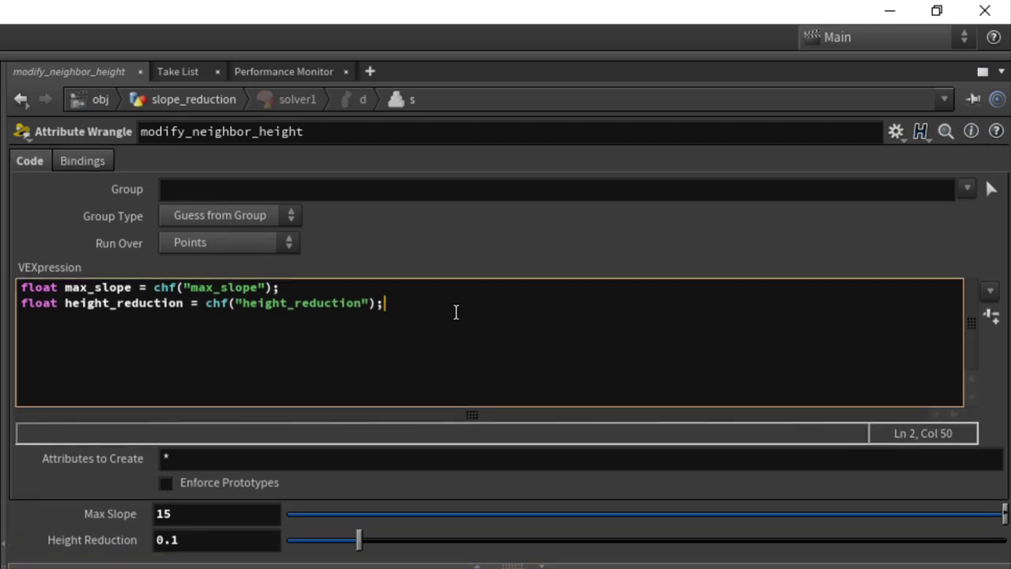
{"action": "key", "text": "Return"}
{"action": "key", "text": "Return"}
{"action": "type", "text": "i"}
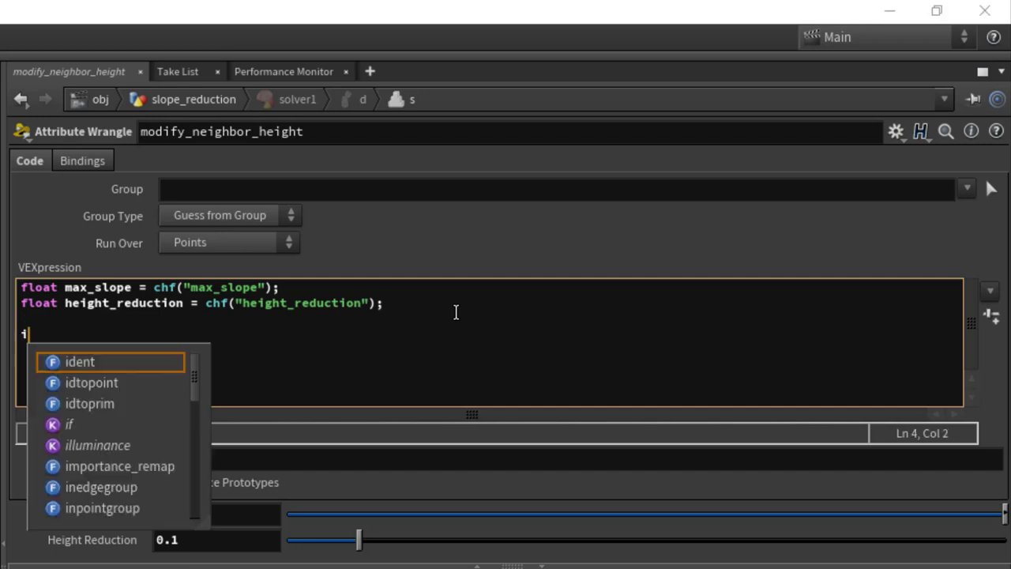
{"action": "type", "text": "@wieght"}
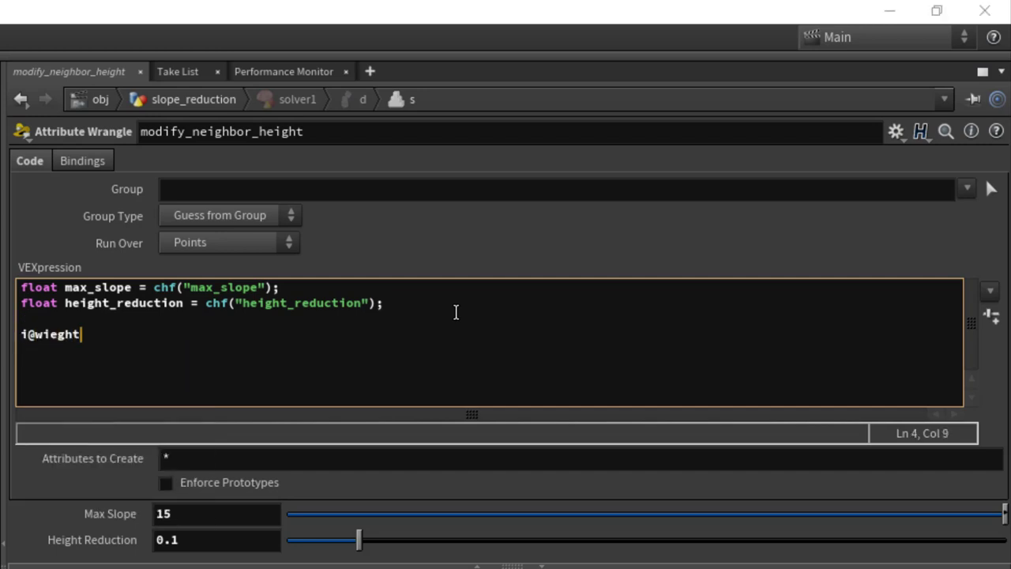
{"action": "key", "text": "BackSpace"}
{"action": "key", "text": "BackSpace"}
{"action": "key", "text": "BackSpace"}
{"action": "key", "text": "BackSpace"}
{"action": "key", "text": "BackSpace"}
{"action": "type", "text": "ei"}
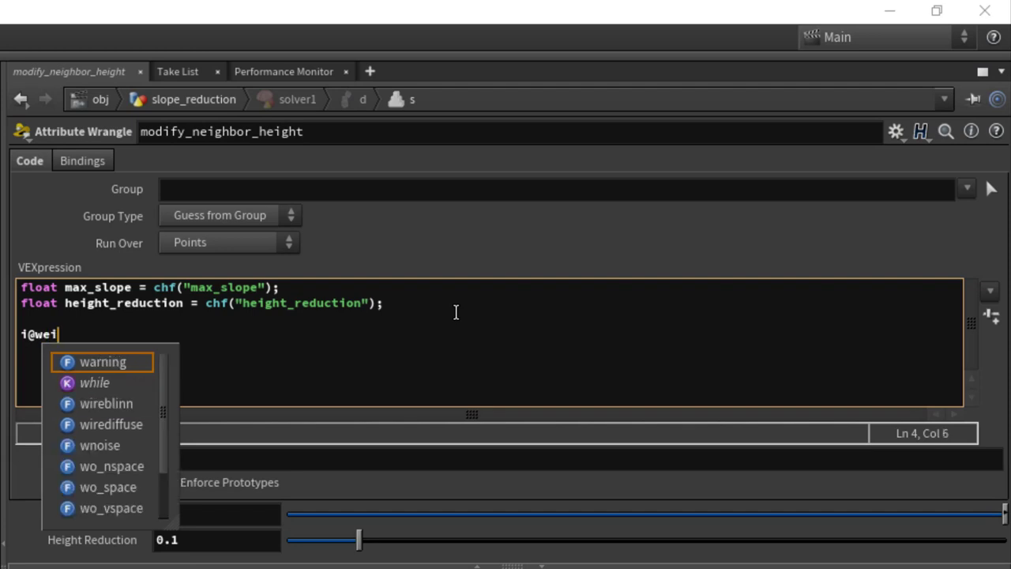
{"action": "type", "text": "ght = 0;"}
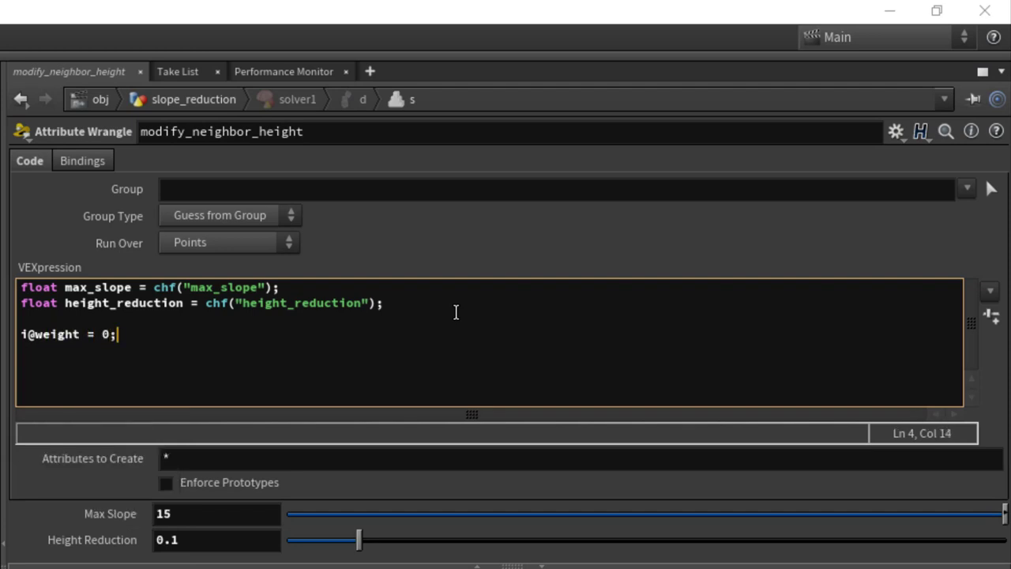
{"action": "key", "text": "Return"}
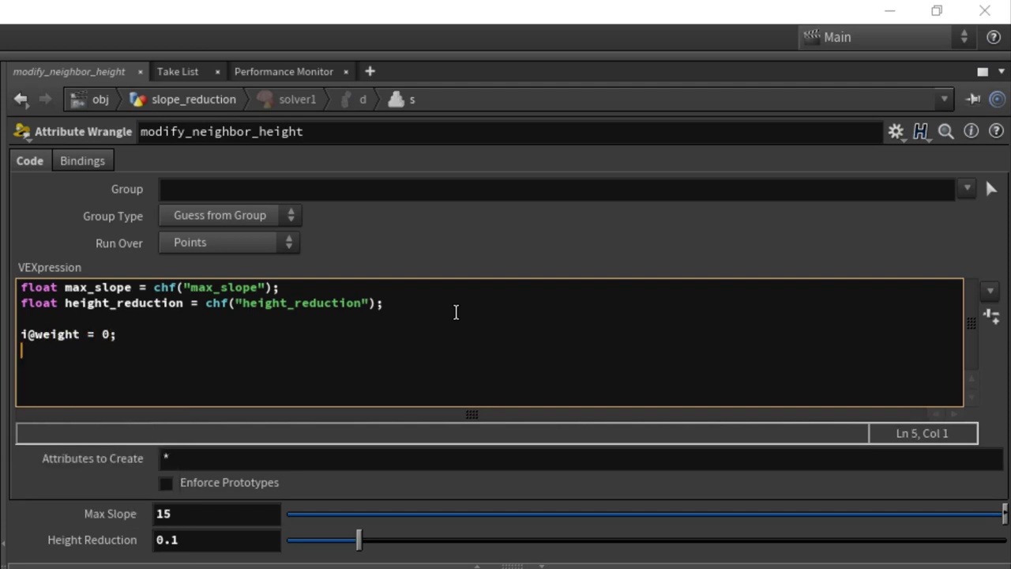
{"action": "type", "text": "if()"}
{"action": "key", "text": "Left"}
{"action": "type", "text": "@ptnum "}
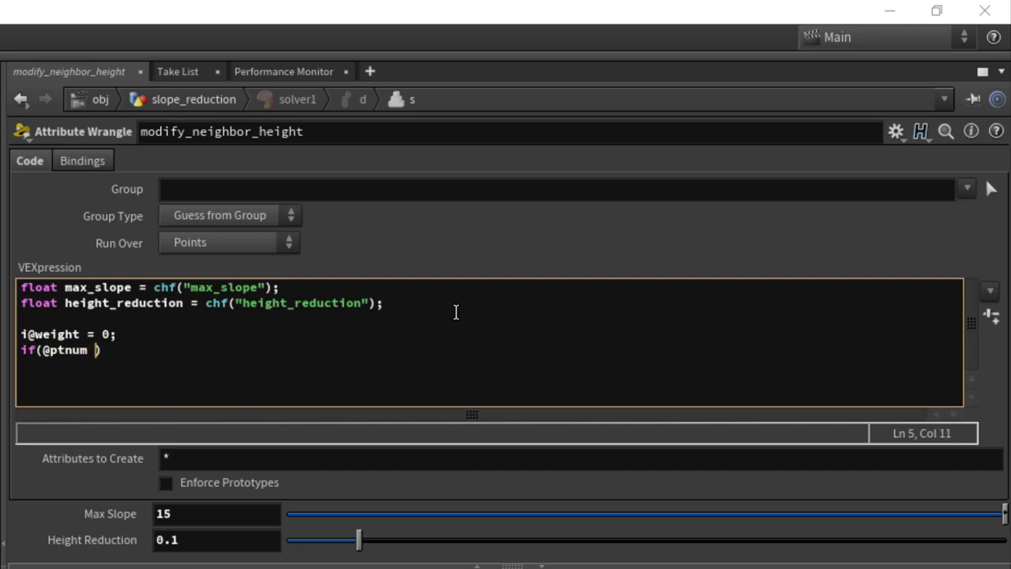
{"action": "type", "text": "< npoints"}
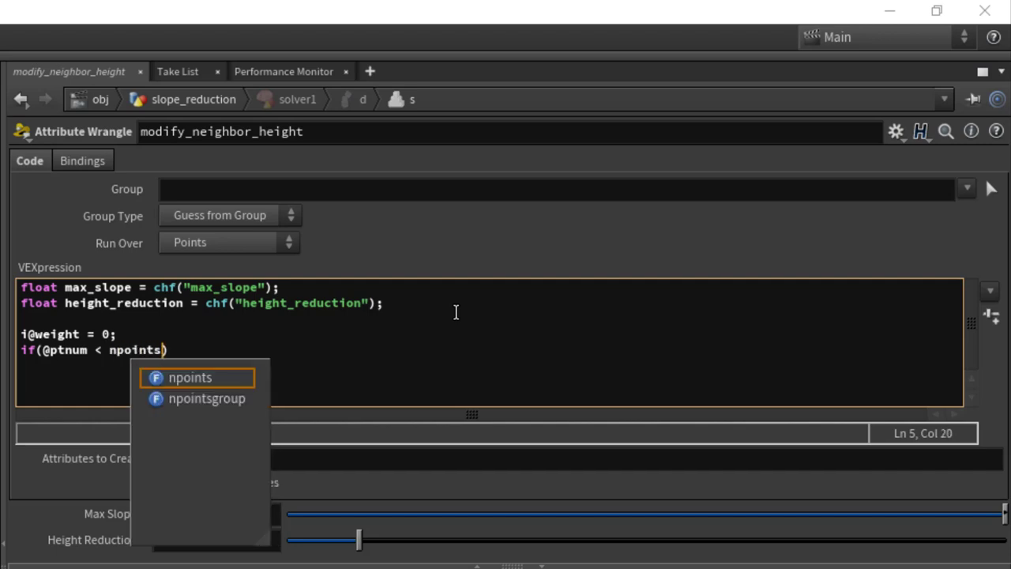
{"action": "type", "text": "("}
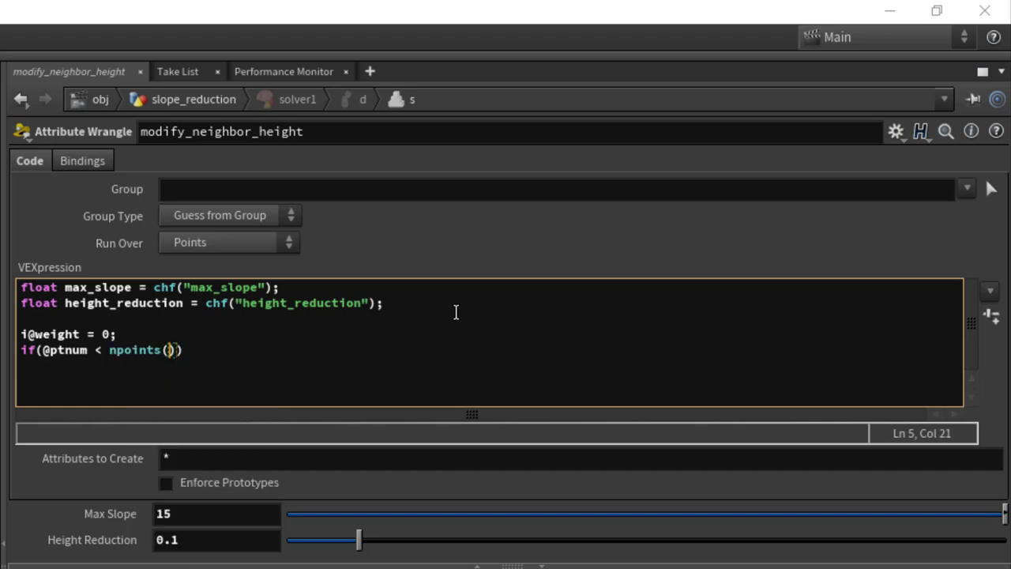
{"action": "type", "text": "0"}
{"action": "key", "text": "End"}
{"action": "key", "text": "Return"}
{"action": "type", "text": "{"}
{"action": "key", "text": "Return"}
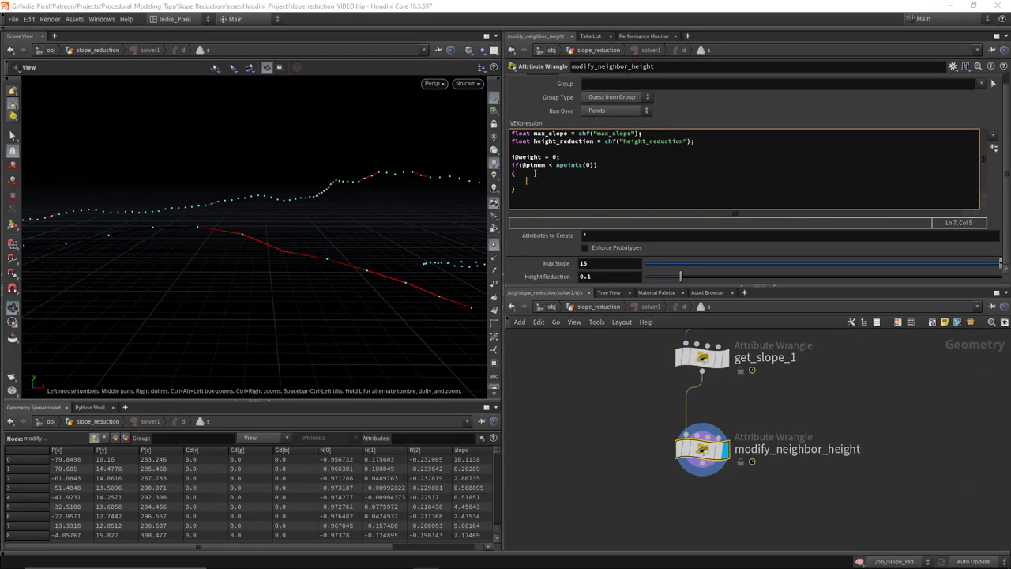
Turn on point number display in the viewport and show the numbered points at the end of the curve up close.
{"action": "left_click_drag", "start_coordinate": [545, 166], "coordinate": [525, 165]}
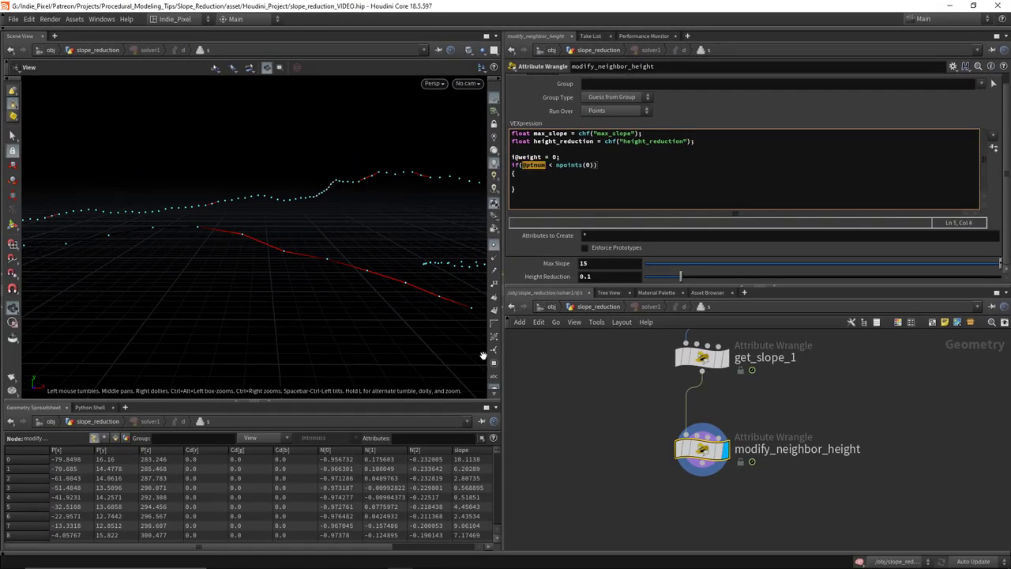
{"action": "left_click", "coordinate": [493, 282]}
{"action": "left_click_drag", "start_coordinate": [217, 248], "coordinate": [203, 229]}
{"action": "scroll", "coordinate": [203, 228], "scroll_direction": "up", "scroll_amount": 5}
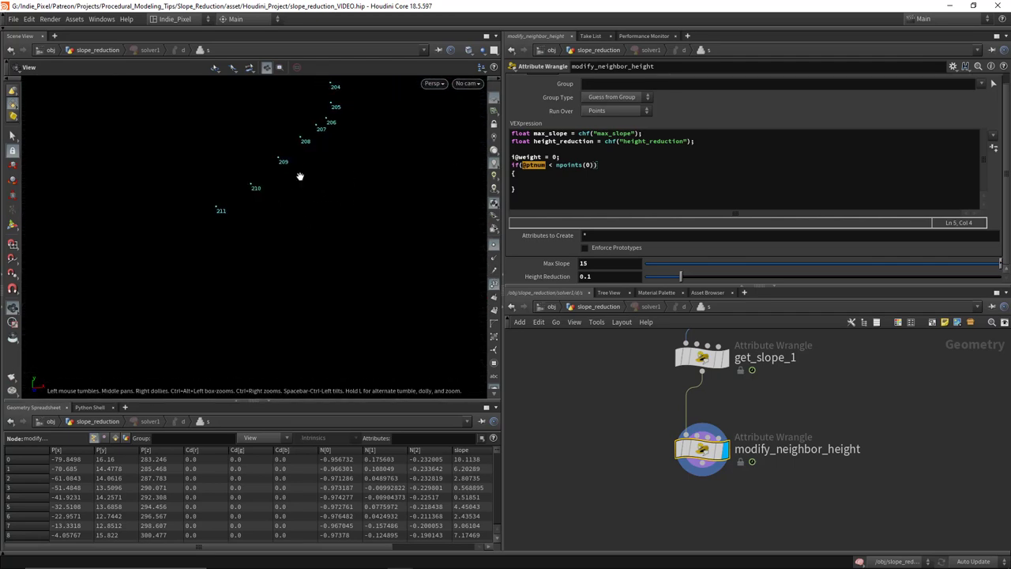
Inside the point-count condition, nest if(f@slope > max_slope) with its own empty braces.
{"action": "left_click", "coordinate": [576, 182]}
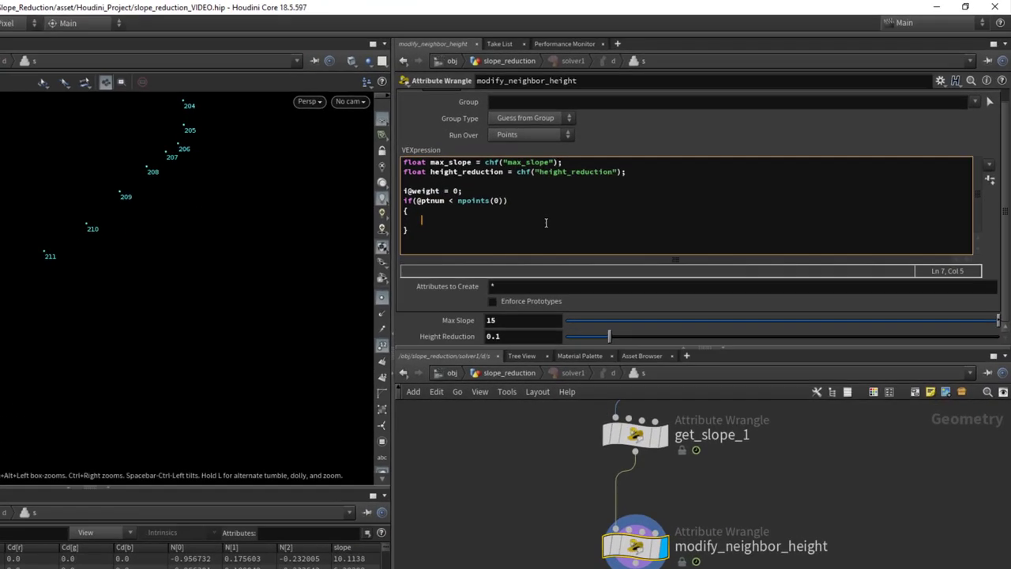
{"action": "type", "text": "if()"}
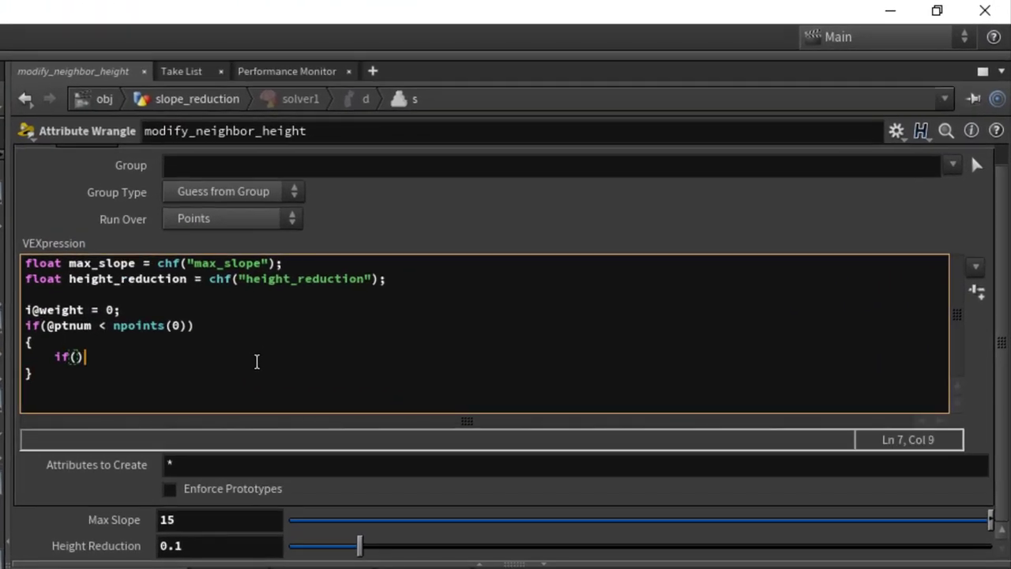
{"action": "key", "text": "Left"}
{"action": "type", "text": "f@slope "}
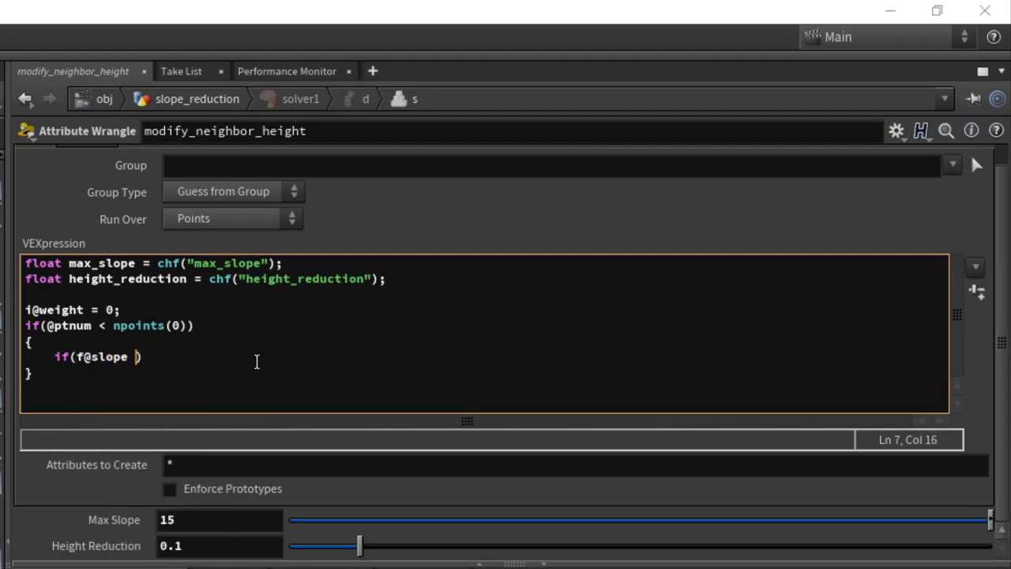
{"action": "type", "text": "> max_slope"}
{"action": "key", "text": "Right"}
{"action": "key", "text": "Return"}
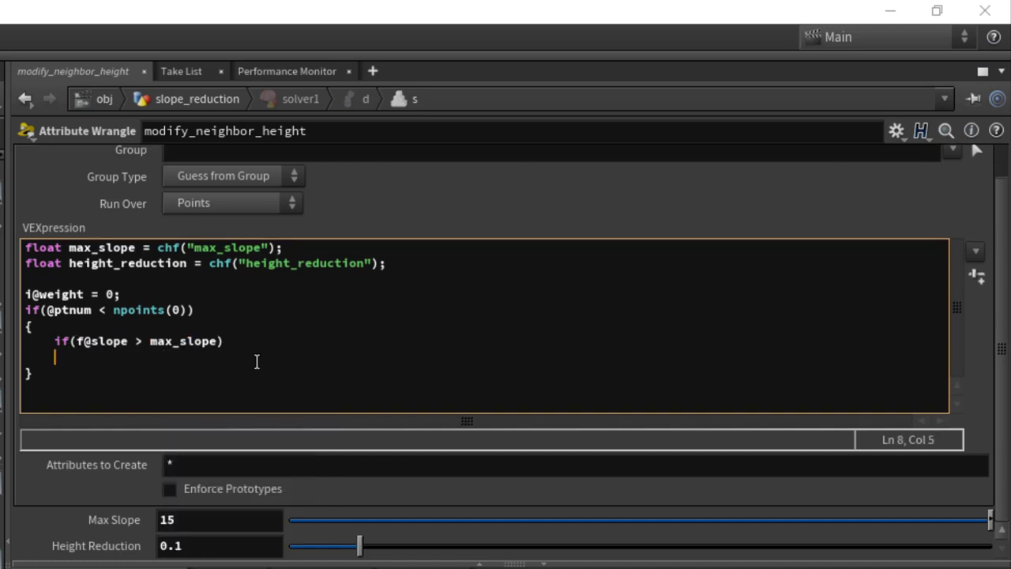
{"action": "type", "text": "{"}
{"action": "key", "text": "Return"}
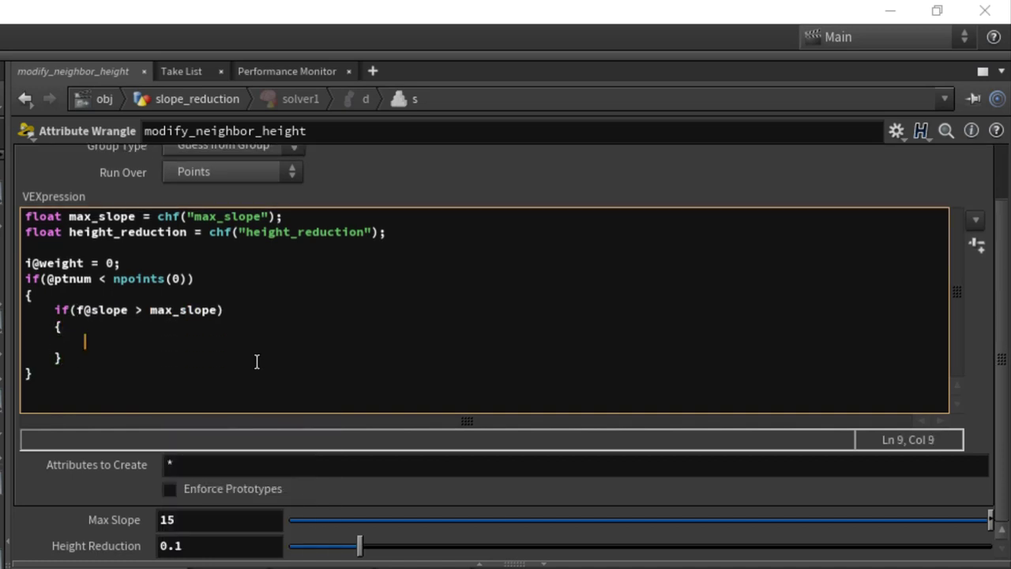
{"action": "type", "text": "in"}
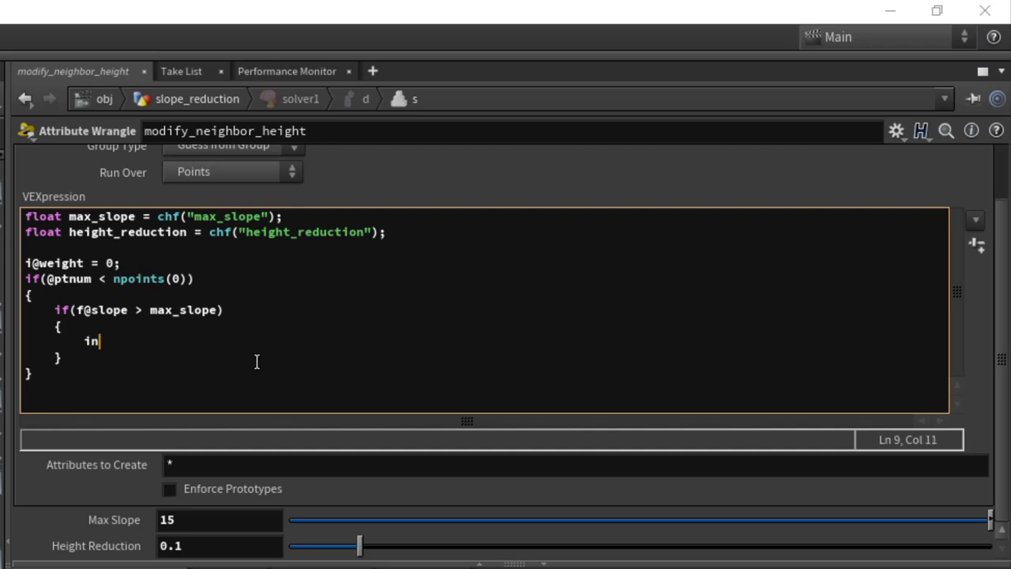
{"action": "type", "text": "t neigh = @ptnum"}
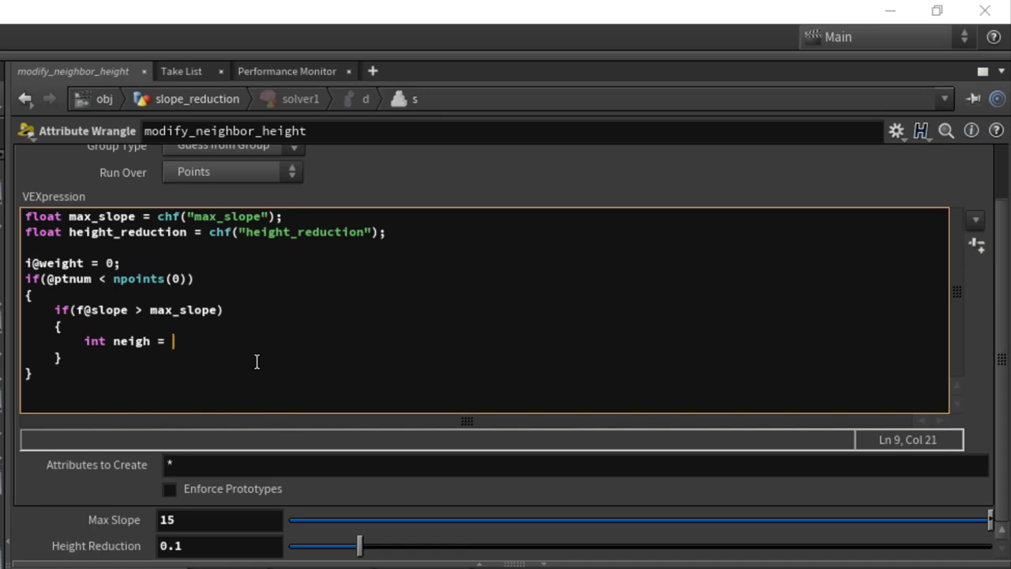
{"action": "type", "text": " + 1;"}
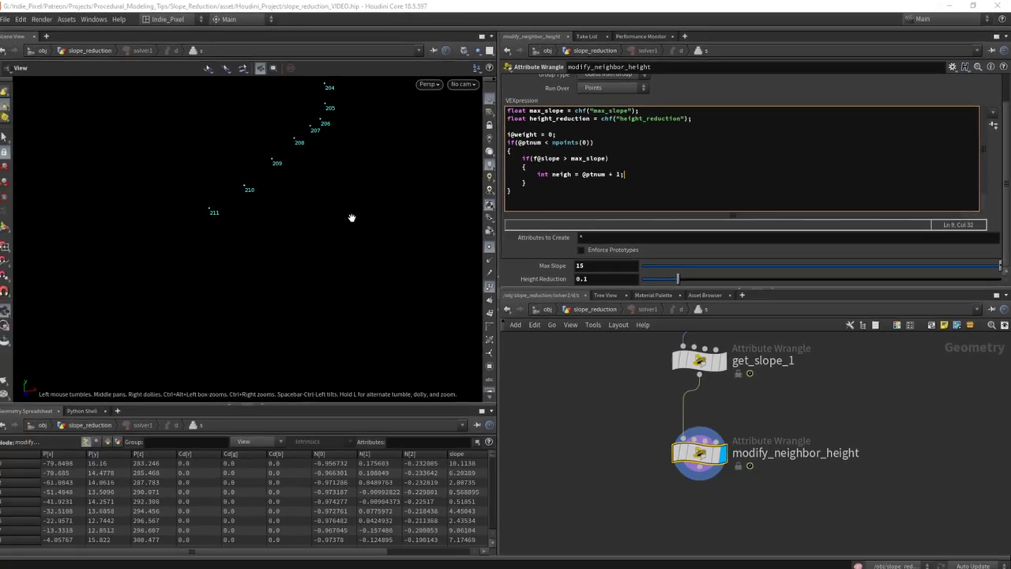
{"action": "scroll", "coordinate": [350, 218], "scroll_direction": "down", "scroll_amount": 3}
{"action": "left_click_drag", "start_coordinate": [339, 248], "coordinate": [409, 265]}
{"action": "scroll", "coordinate": [181, 248], "scroll_direction": "up", "scroll_amount": 3}
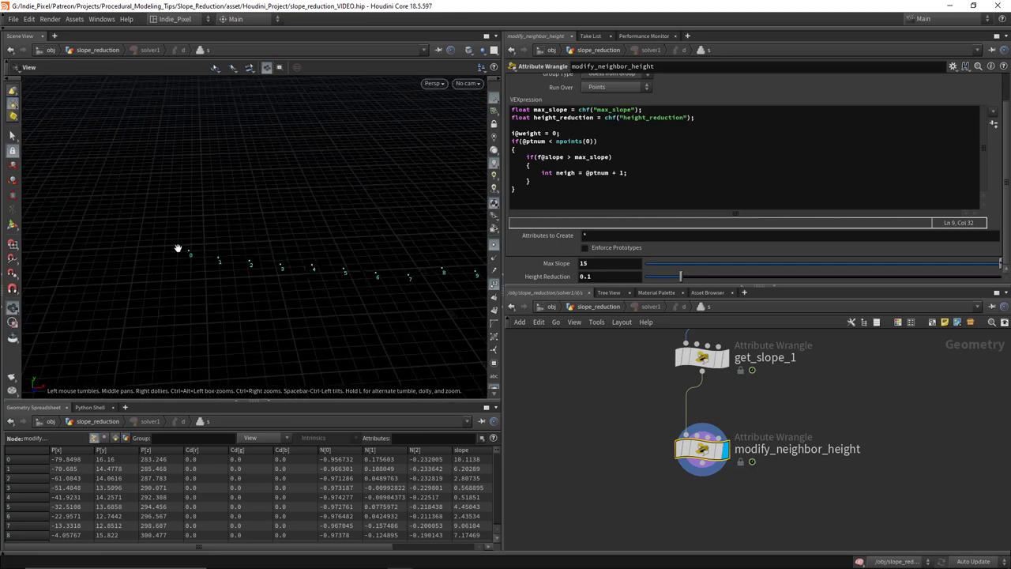
{"action": "scroll", "coordinate": [223, 264], "scroll_direction": "up", "scroll_amount": 2}
{"action": "scroll", "coordinate": [234, 276], "scroll_direction": "up", "scroll_amount": 2}
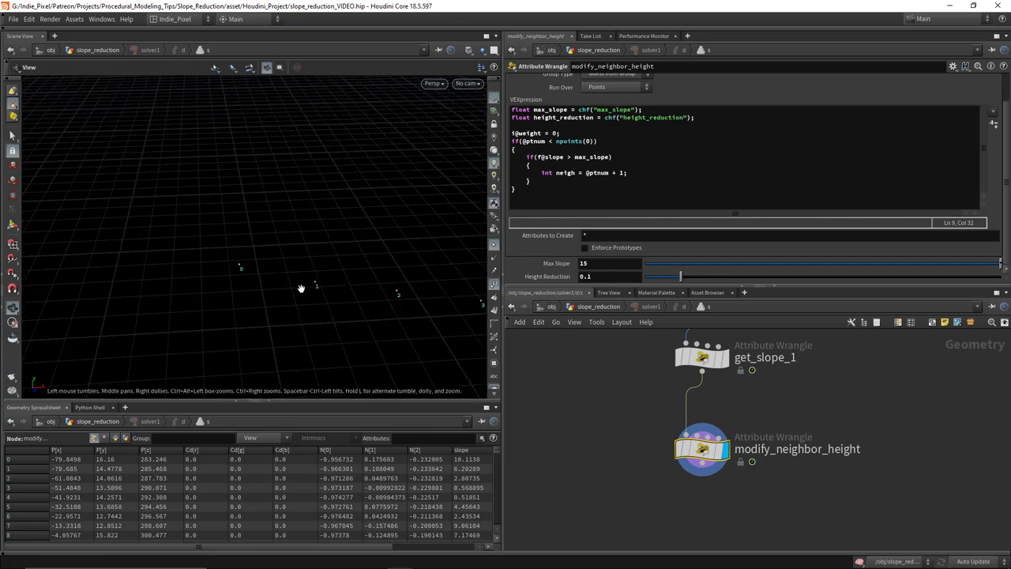
Below the neigh line, declare vector neigh_pos = point(0, "P", neigh);.
{"action": "left_click", "coordinate": [648, 172]}
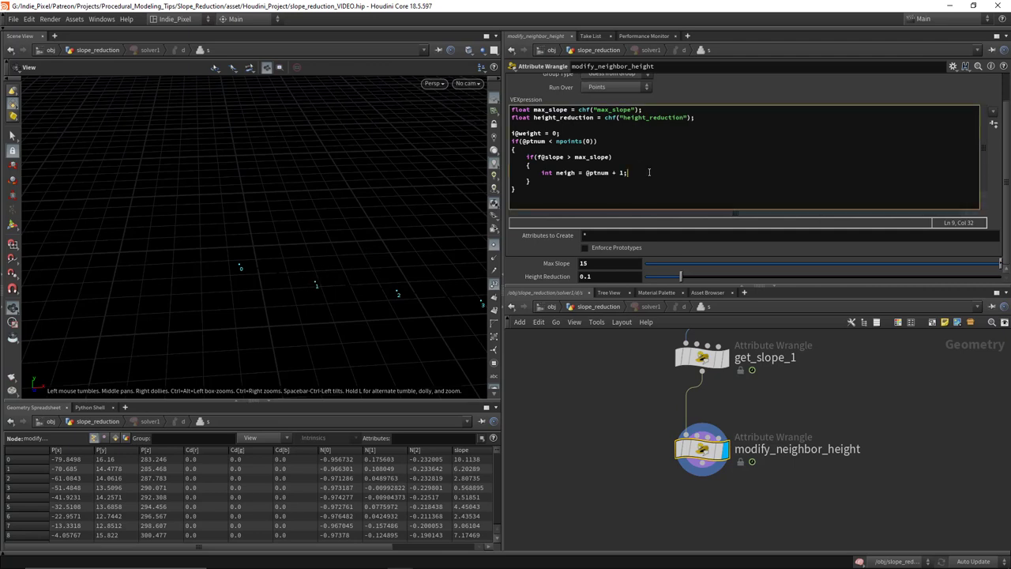
{"action": "key", "text": "Return"}
{"action": "type", "text": "vector "}
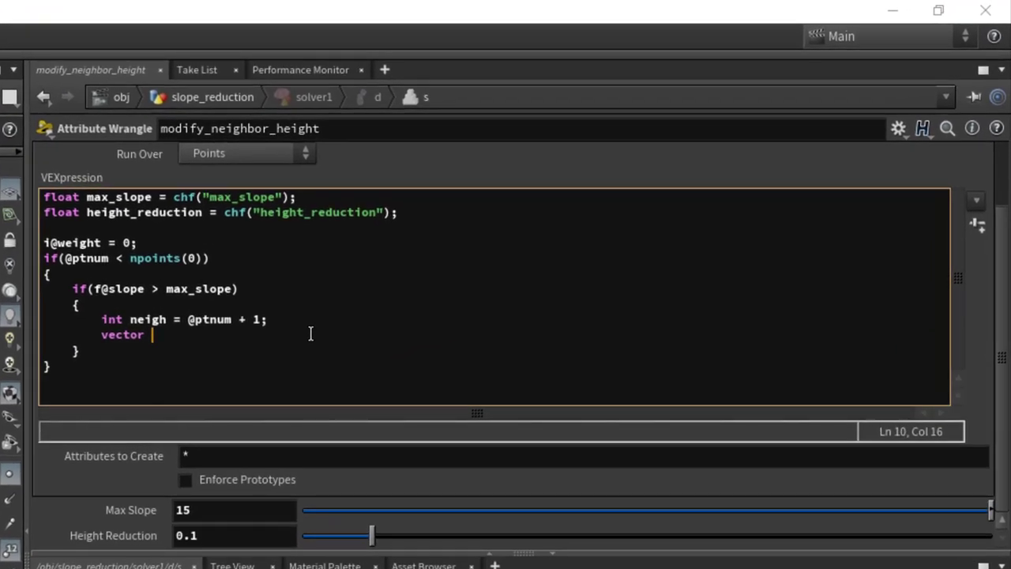
{"action": "type", "text": "neigh_"}
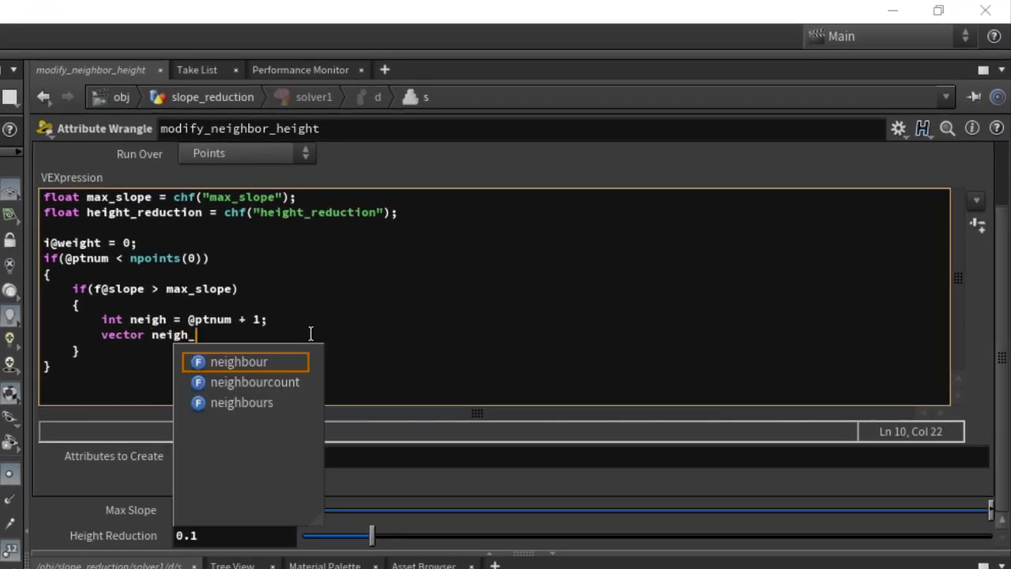
{"action": "type", "text": "pos "}
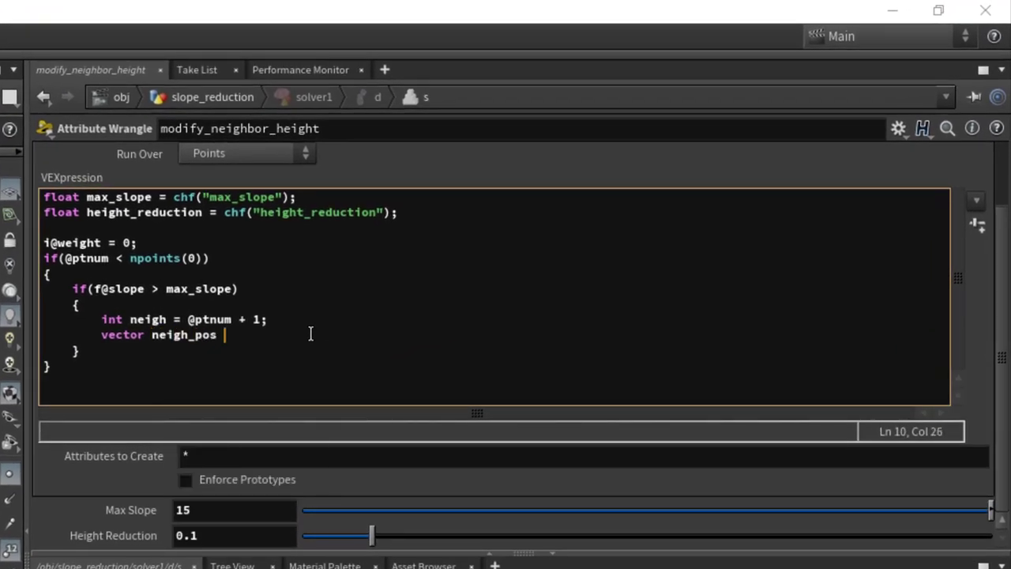
{"action": "type", "text": "= point()"}
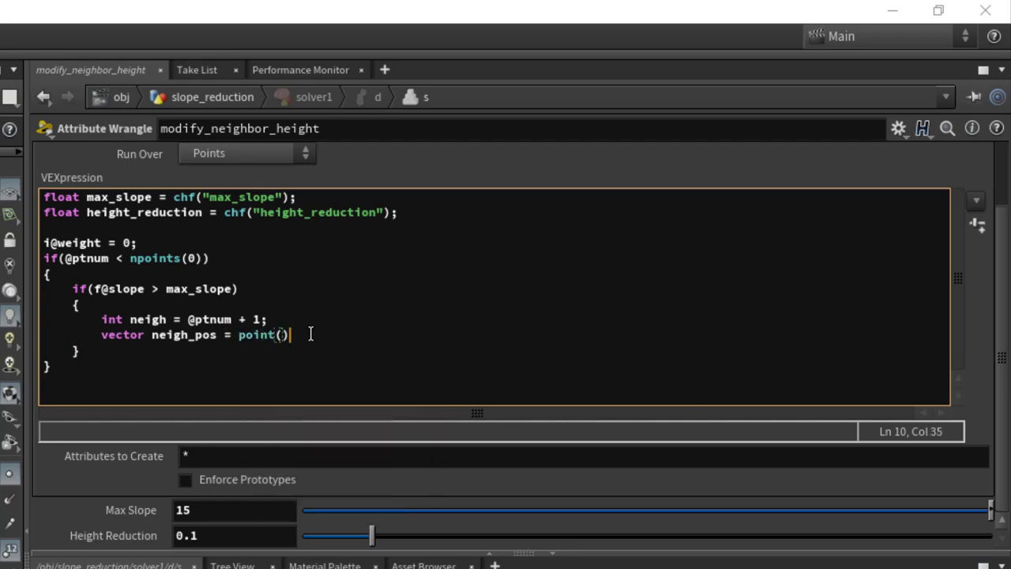
{"action": "key", "text": "Left"}
{"action": "type", "text": "1"}
{"action": "key", "text": "BackSpace"}
{"action": "type", "text": "0, \"\""}
{"action": "type", "text": "P"}
{"action": "key", "text": "Right"}
{"action": "type", "text": ", neigh);"}
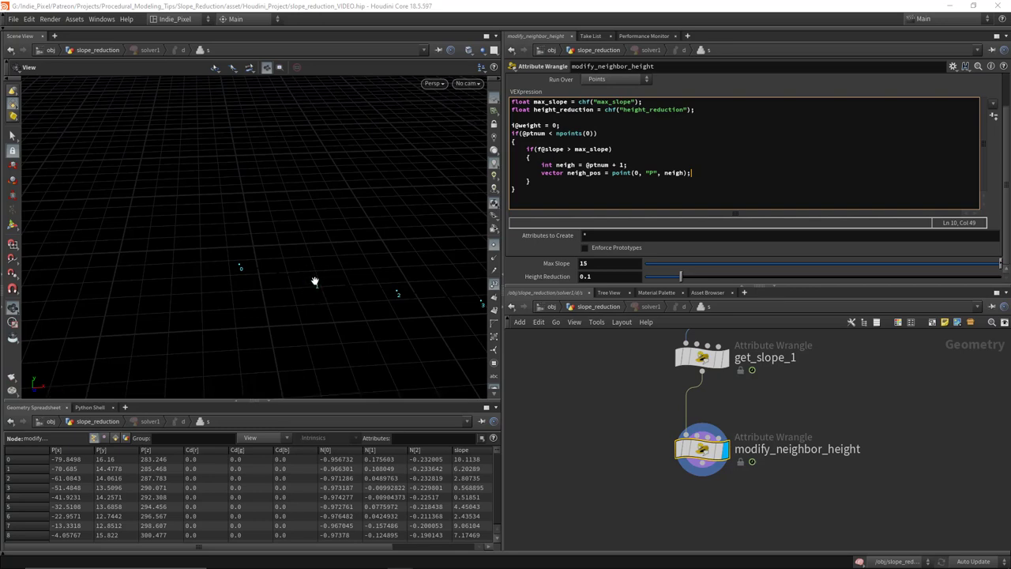
{"action": "left_click_drag", "start_coordinate": [316, 281], "coordinate": [255, 270]}
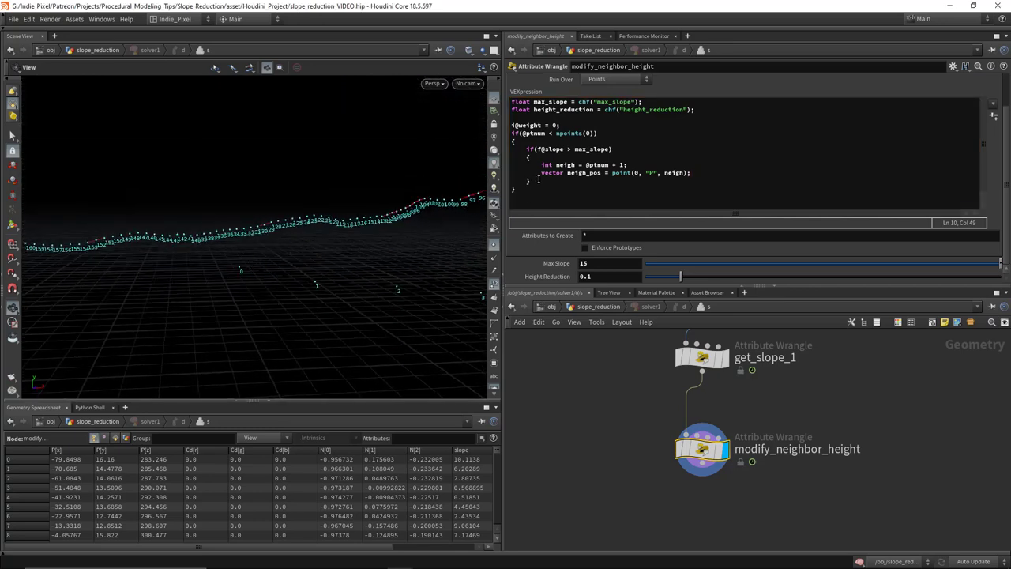
{"action": "left_click_drag", "start_coordinate": [613, 148], "coordinate": [573, 148]}
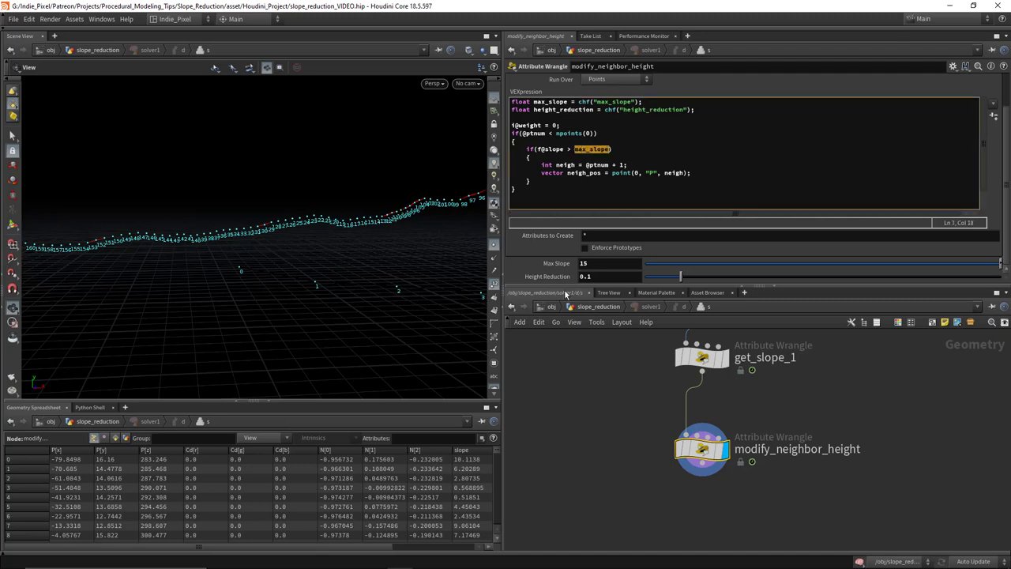
{"action": "double_click", "coordinate": [600, 264]}
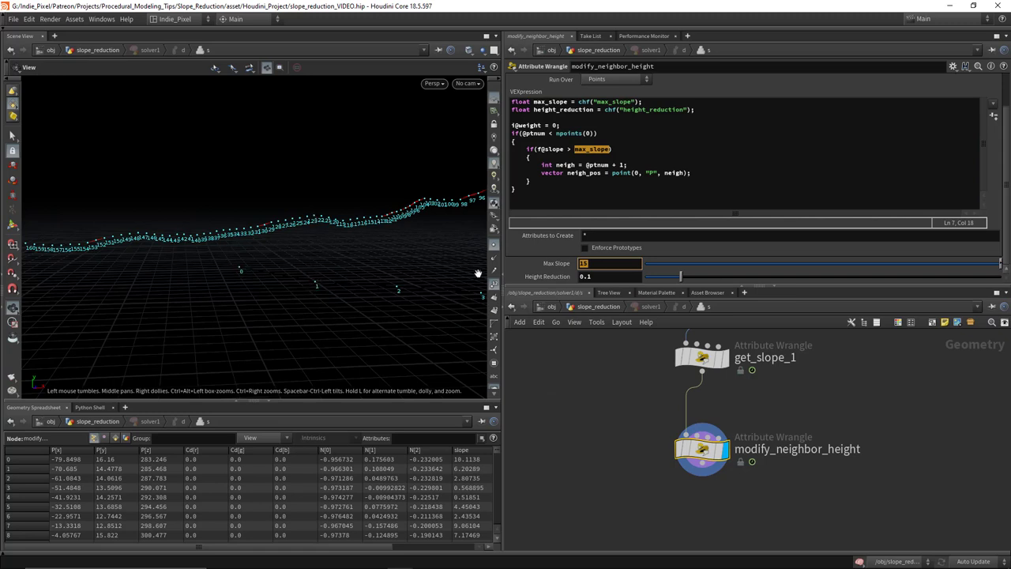
{"action": "left_click", "coordinate": [589, 263]}
After the neigh_pos line, add the condition if(@p.y < neigh_pos.y) and start a new line beneath it.
{"action": "left_click", "coordinate": [695, 173]}
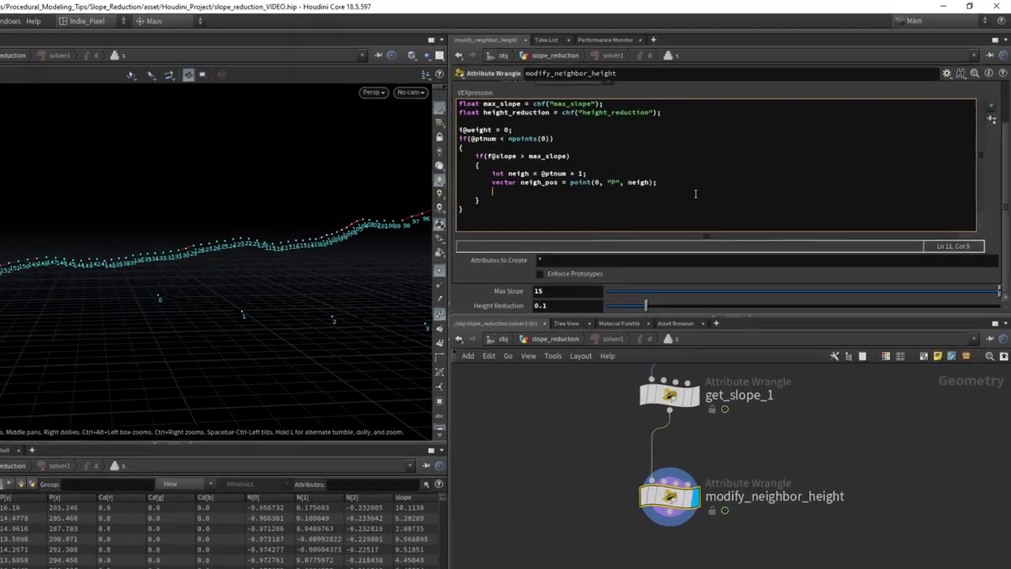
{"action": "key", "text": "Return"}
{"action": "type", "text": "if()"}
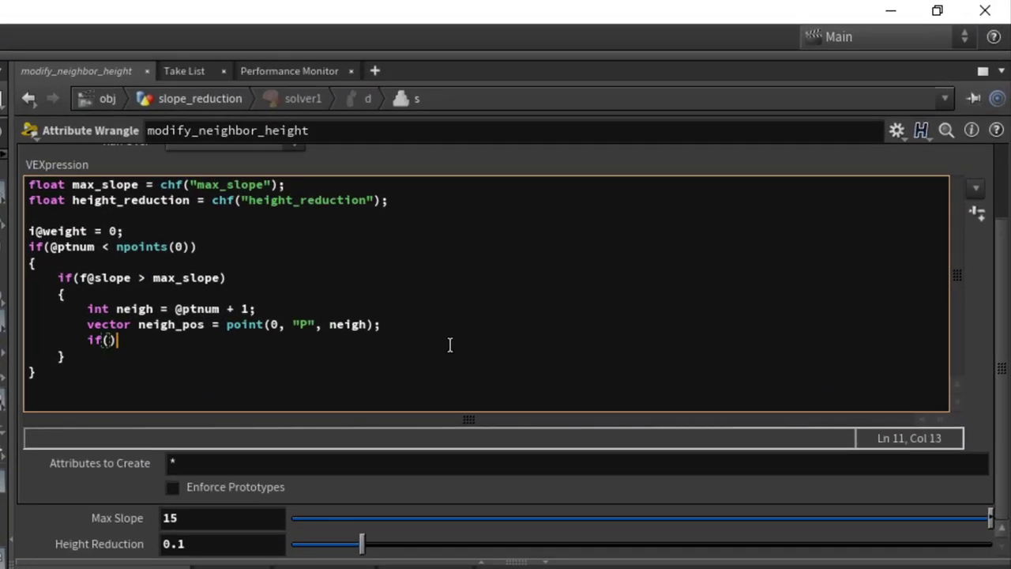
{"action": "type", "text": "@p.y"}
{"action": "type", "text": " < neigh"}
{"action": "type", "text": "_pos.y)"}
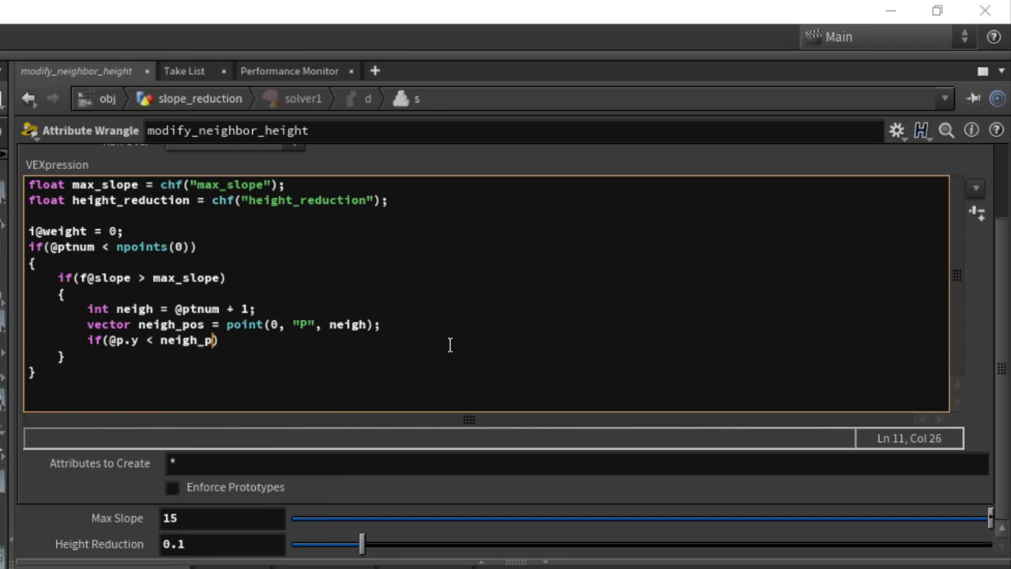
{"action": "key", "text": "Return"}
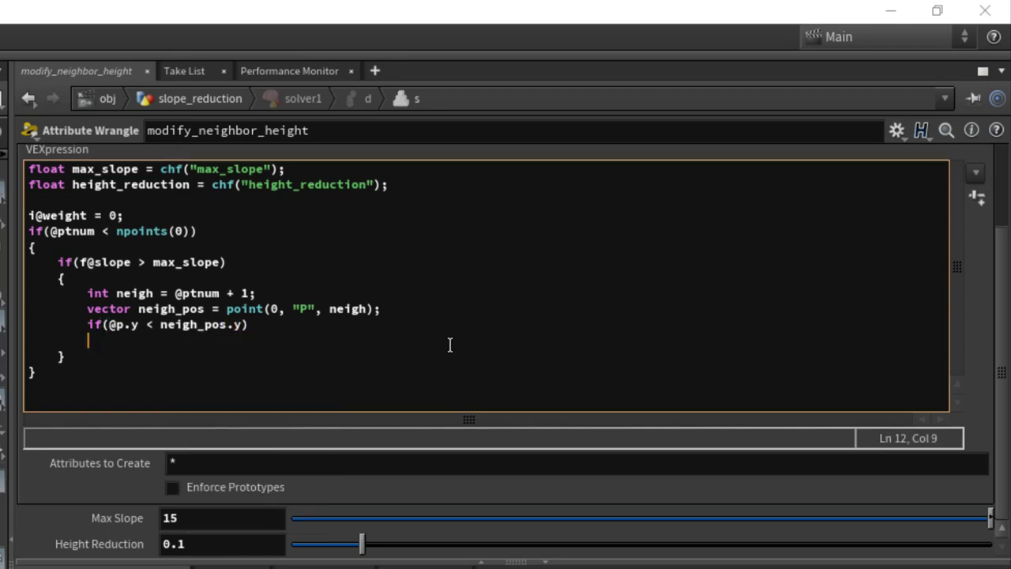
Give the height comparison an empty braced block, followed by an else branch with its own empty braces.
{"action": "type", "text": "{"}
{"action": "key", "text": "Return"}
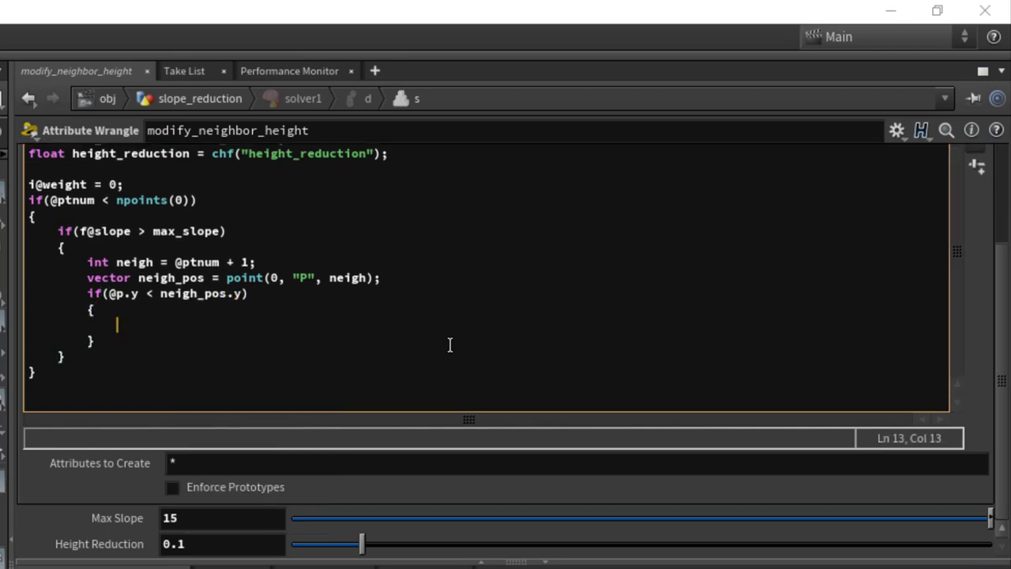
{"action": "key", "text": "Down"}
{"action": "key", "text": "Return"}
{"action": "type", "text": "else"}
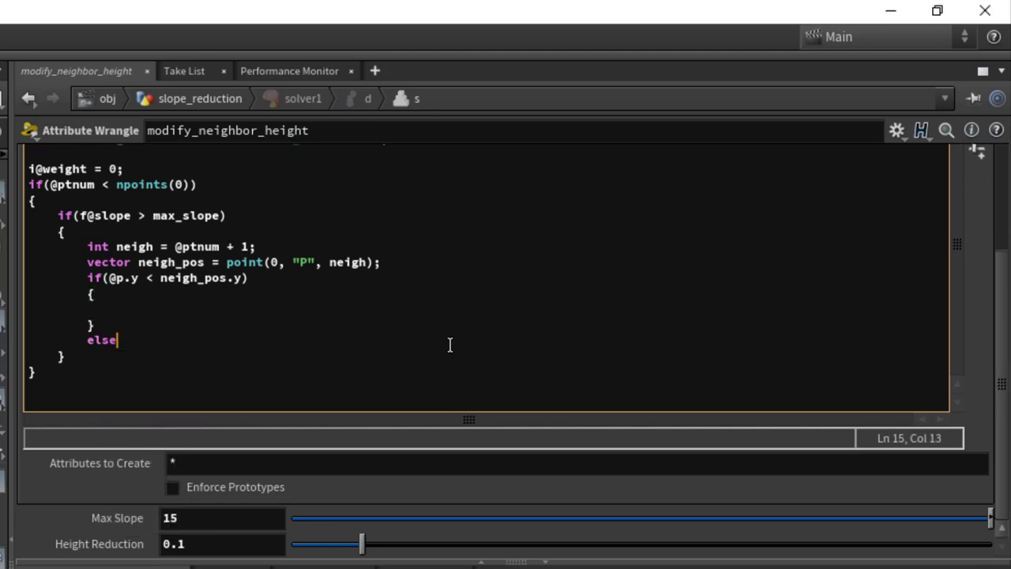
{"action": "key", "text": "Return"}
{"action": "type", "text": "{"}
{"action": "key", "text": "Return"}
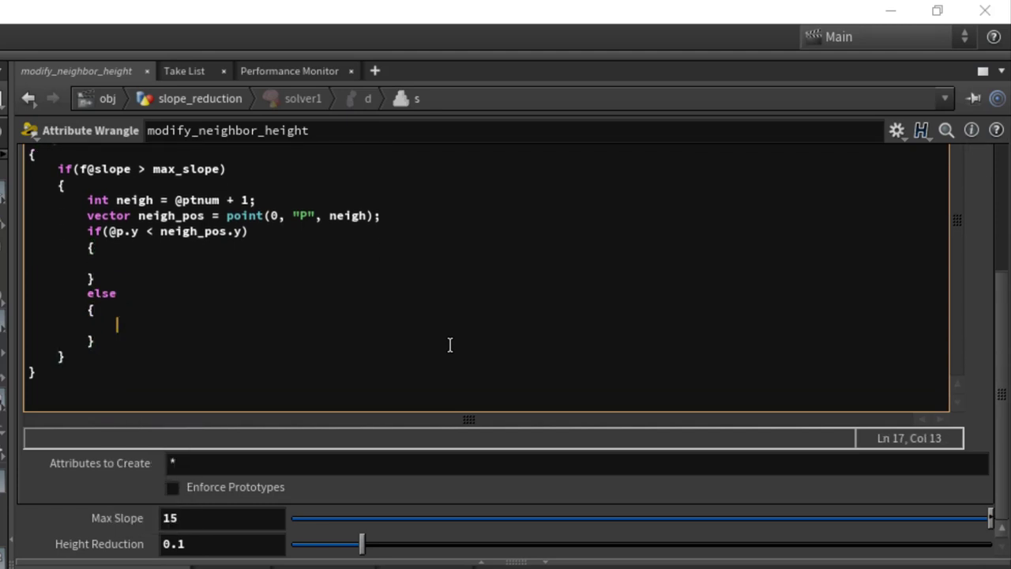
Correct the height condition to read if(@P.y < neigh_pos.y), with an uppercase P.
{"action": "key", "text": "Up"}
{"action": "key", "text": "Up"}
{"action": "key", "text": "Up"}
{"action": "key", "text": "Up"}
{"action": "key", "text": "Up"}
{"action": "key", "text": "Up"}
{"action": "key", "text": "Right"}
{"action": "key", "text": "BackSpace"}
{"action": "type", "text": "P"}
{"action": "key", "text": "Left"}
{"action": "key", "text": "Left"}
Inside the if(@P.y < neigh_pos.y) block, add the statement neigh_pos.y -= height_reduction;.
{"action": "key", "text": "Down"}
{"action": "key", "text": "Down"}
{"action": "key", "text": "Down"}
{"action": "key", "text": "Down"}
{"action": "key", "text": "Up"}
{"action": "key", "text": "End"}
{"action": "left_click", "coordinate": [177, 268]}
{"action": "type", "text": "neigh"}
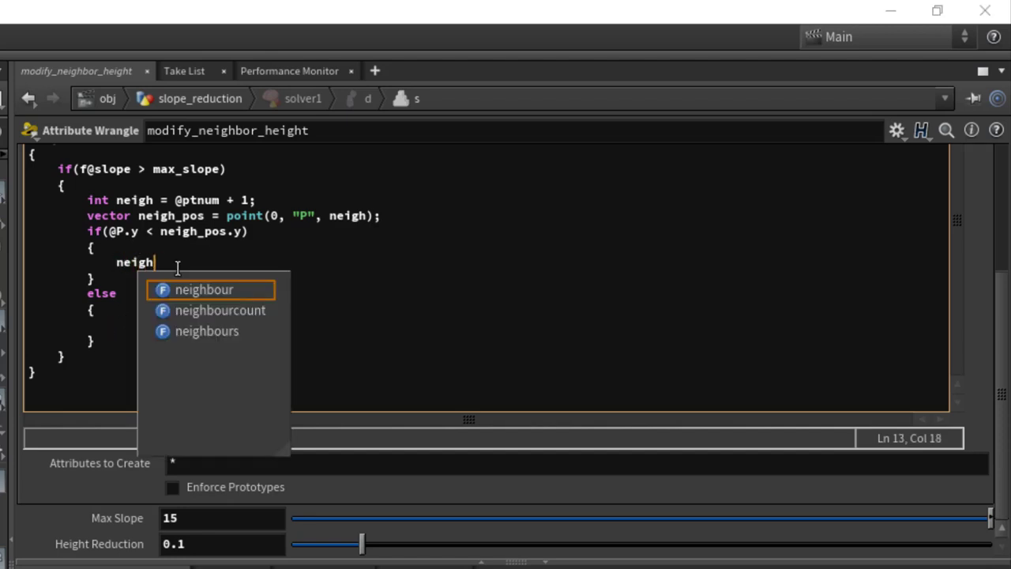
{"action": "type", "text": "_pos.y"}
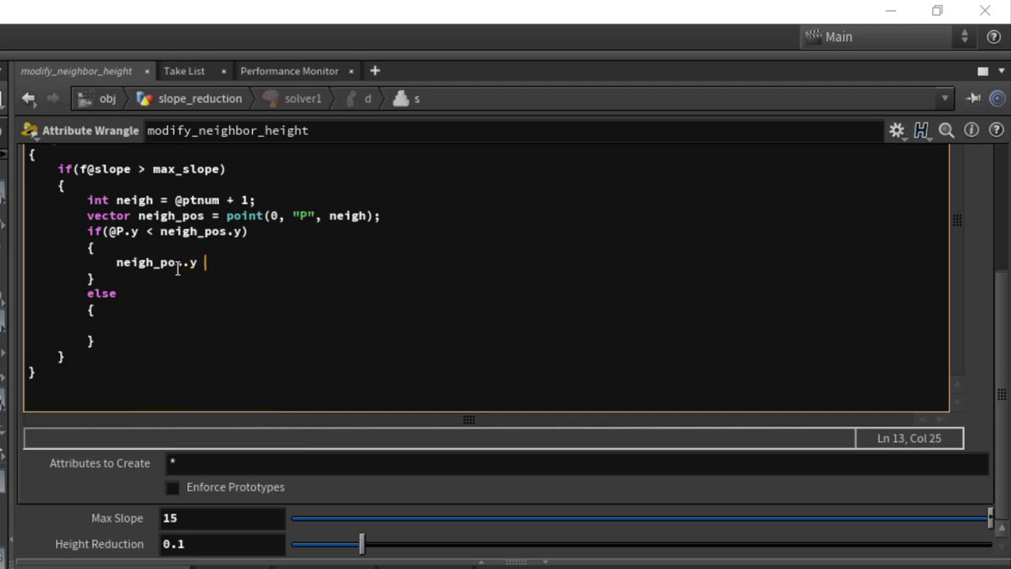
{"action": "type", "text": " -= height_redction"}
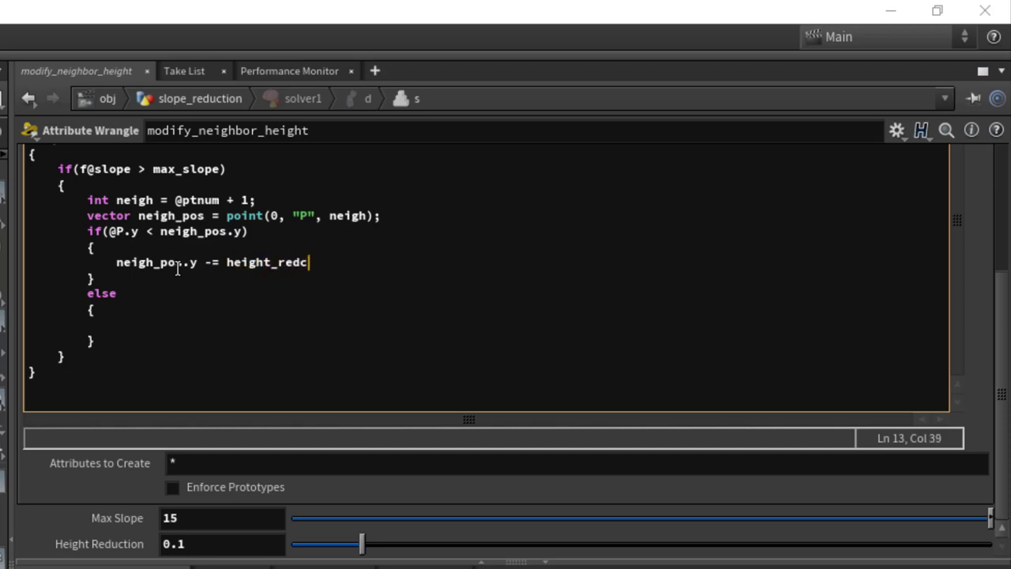
{"action": "key", "text": "BackSpace"}
{"action": "key", "text": "BackSpace"}
{"action": "key", "text": "BackSpace"}
{"action": "key", "text": "BackSpace"}
{"action": "key", "text": "BackSpace"}
{"action": "type", "text": "uction;"}
Copy the height reduction statement into the else block and change its operator so it reads neigh_pos.y += height_reduction;.
{"action": "left_click_drag", "start_coordinate": [353, 262], "coordinate": [118, 263]}
{"action": "key", "text": "ctrl+c"}
{"action": "left_click", "coordinate": [154, 326]}
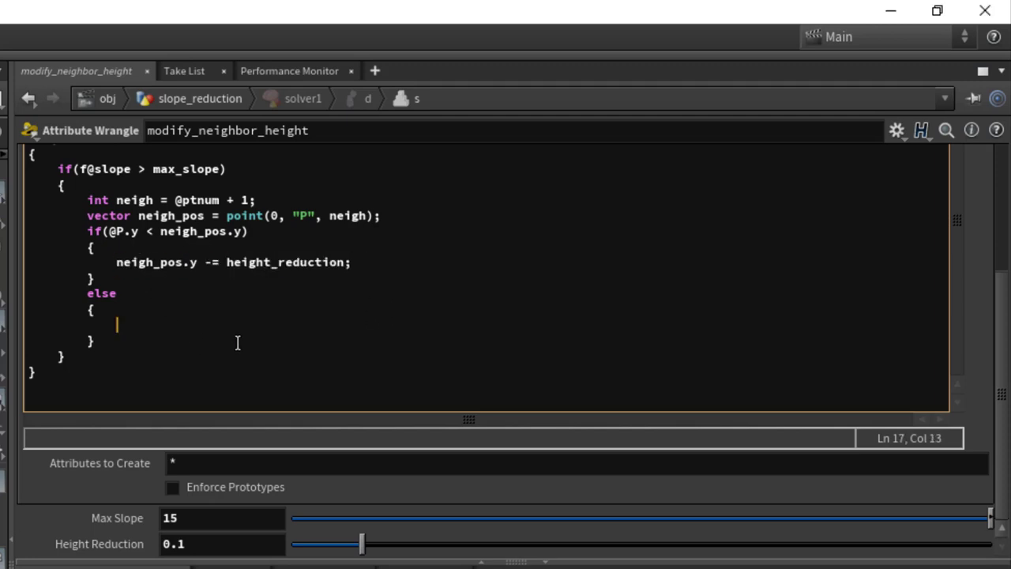
{"action": "key", "text": "ctrl+v"}
{"action": "key", "text": "Left"}
{"action": "key", "text": "Left"}
{"action": "key", "text": "Left"}
{"action": "key", "text": "Left"}
{"action": "key", "text": "Left"}
{"action": "key", "text": "Left"}
{"action": "key", "text": "Left"}
{"action": "key", "text": "Left"}
{"action": "key", "text": "Left"}
{"action": "key", "text": "Left"}
{"action": "key", "text": "Left"}
{"action": "key", "text": "Left"}
{"action": "key", "text": "Left"}
{"action": "key", "text": "Left"}
{"action": "key", "text": "Left"}
{"action": "key", "text": "Left"}
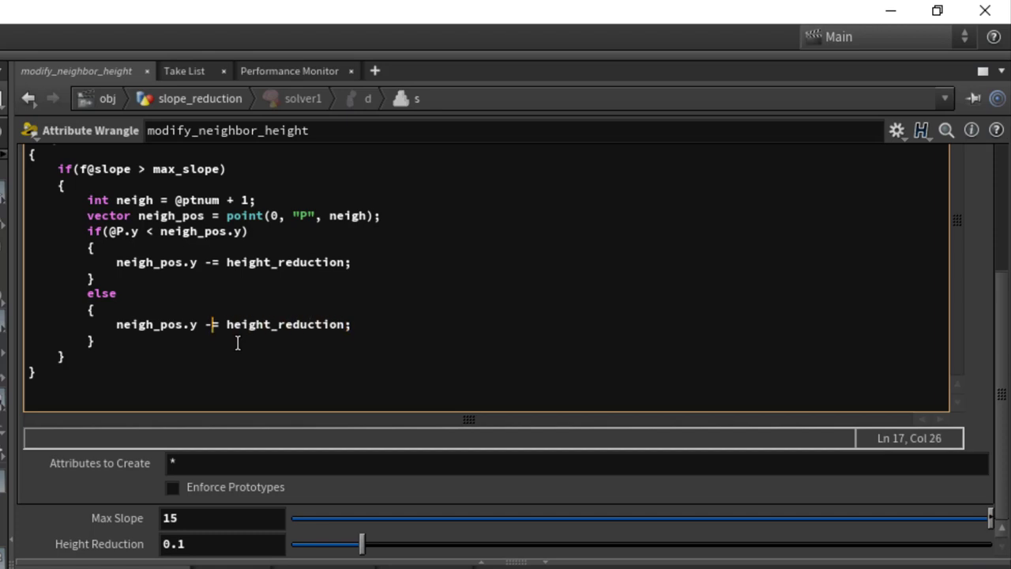
{"action": "key", "text": "BackSpace"}
{"action": "type", "text": "+"}
After the else block, start a setpoint call with the arguments 0, "P" and neigh.
{"action": "left_click", "coordinate": [186, 342]}
{"action": "key", "text": "Return"}
{"action": "type", "text": "setpo"}
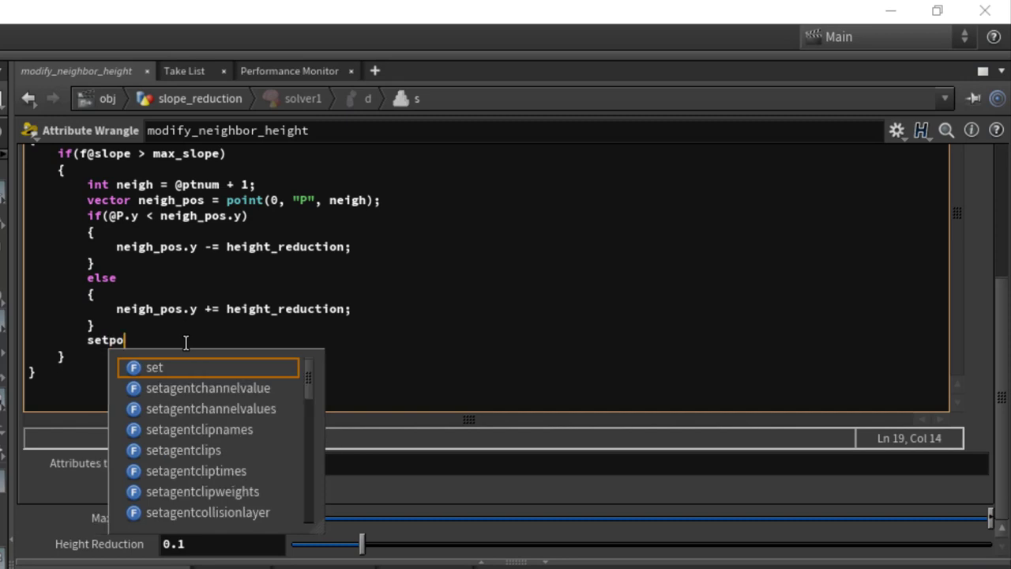
{"action": "type", "text": "int()"}
{"action": "left_click", "coordinate": [163, 291]}
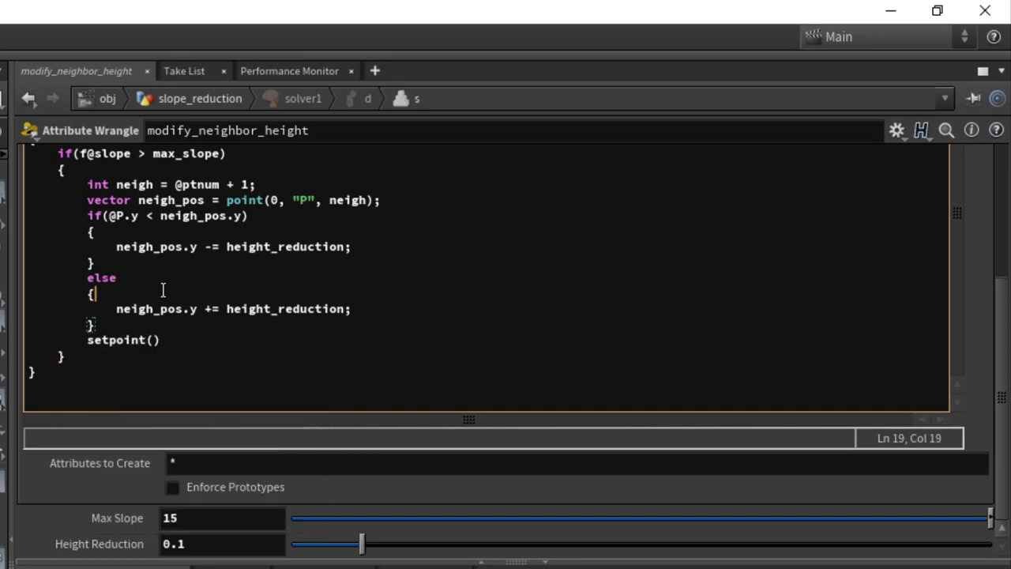
{"action": "double_click", "coordinate": [162, 308]}
{"action": "left_click", "coordinate": [189, 335]}
{"action": "type", "text": "0, \"P\""}
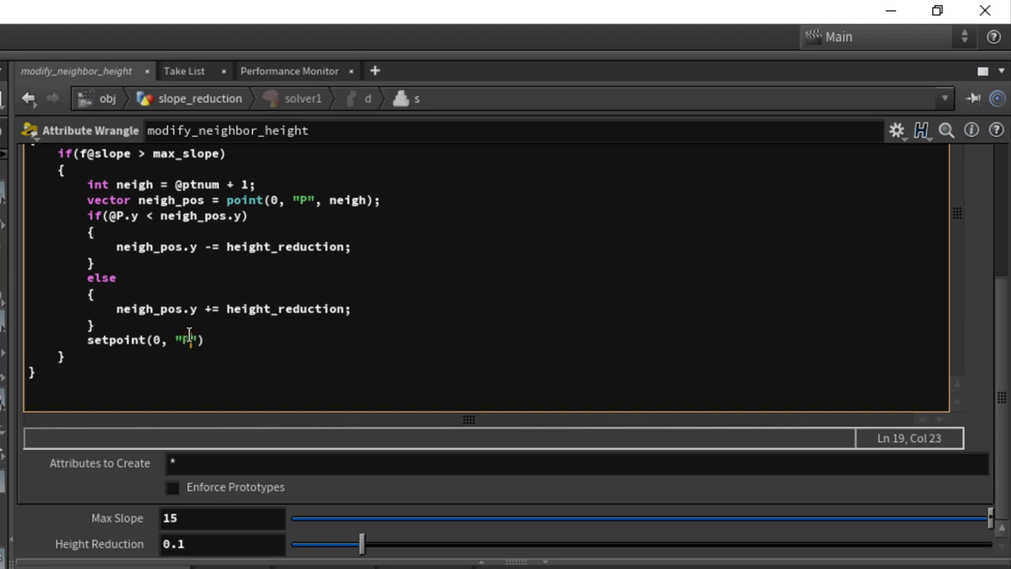
{"action": "type", "text": ", neigh,"}
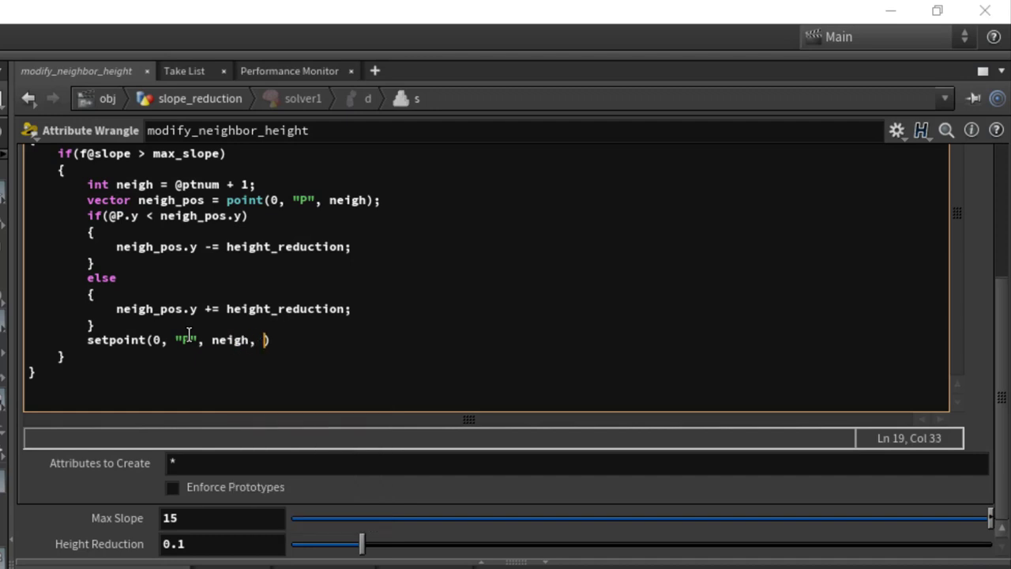
Complete the setpoint call with the remaining arguments neigh_pos and "set", and close the statement.
{"action": "left_click_drag", "start_coordinate": [266, 184], "coordinate": [89, 184]}
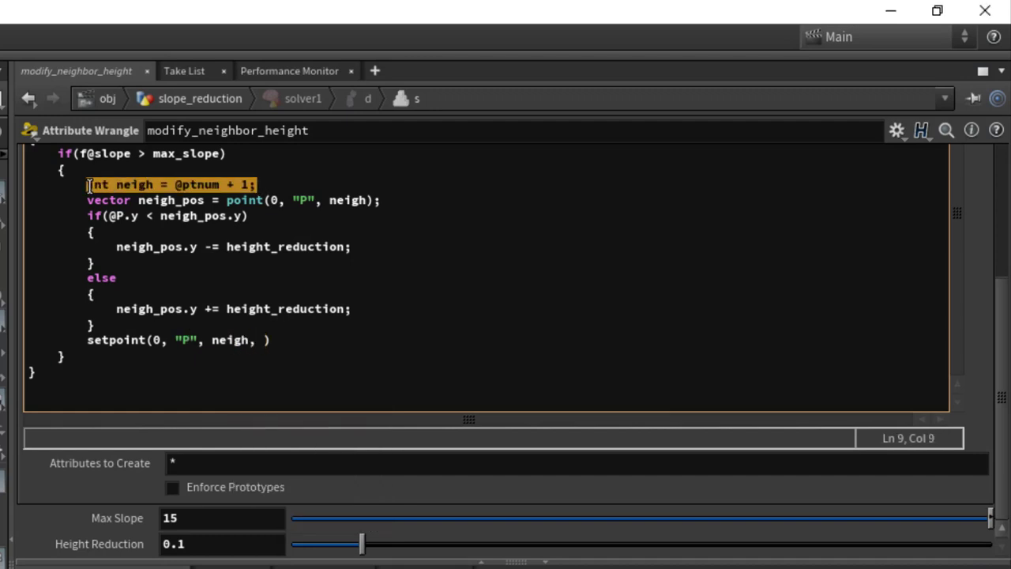
{"action": "left_click", "coordinate": [228, 340]}
{"action": "double_click", "coordinate": [233, 340]}
{"action": "left_click", "coordinate": [273, 339]}
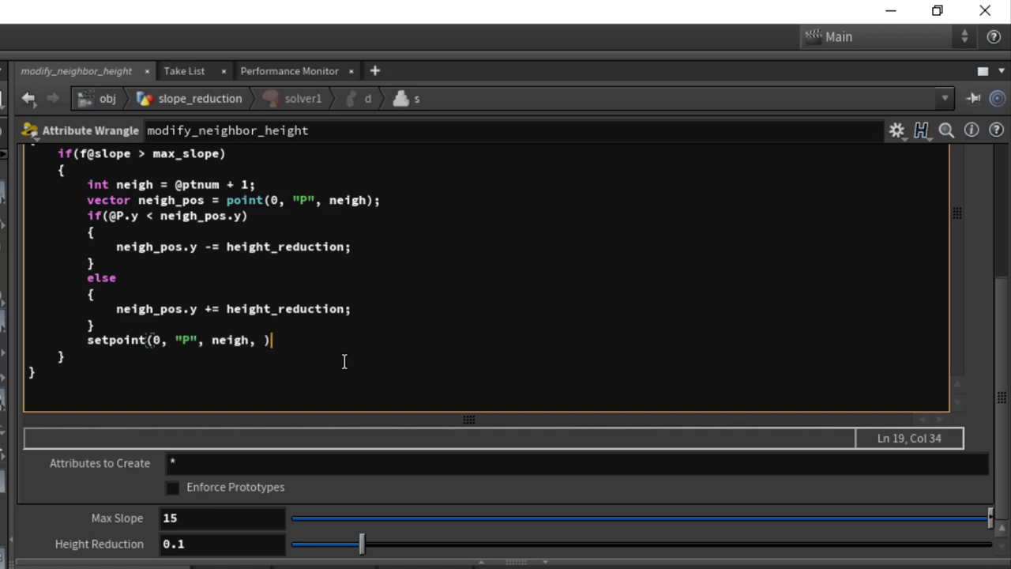
{"action": "type", "text": "neigh_pos, "}
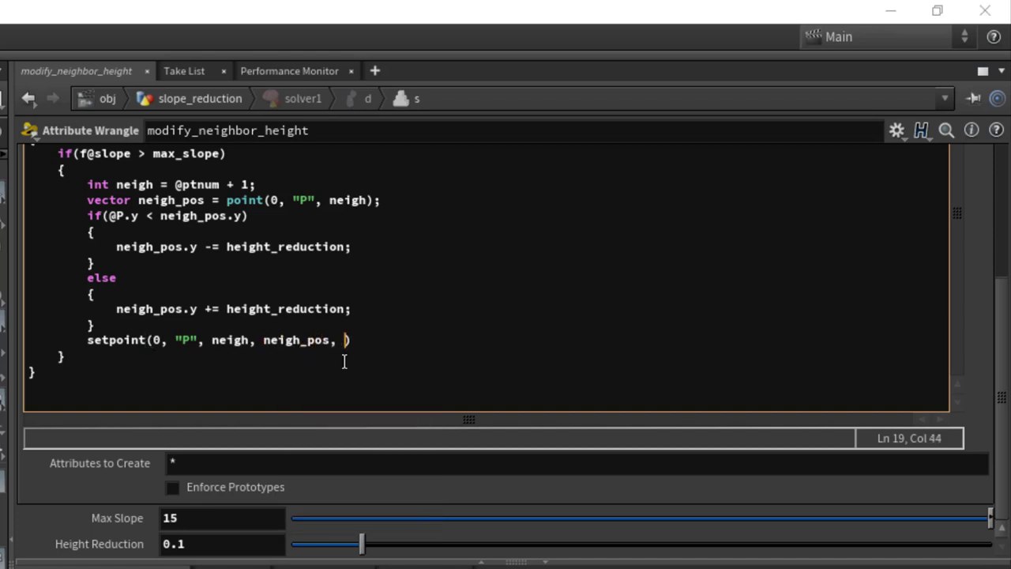
{"action": "type", "text": "\"set\")"}
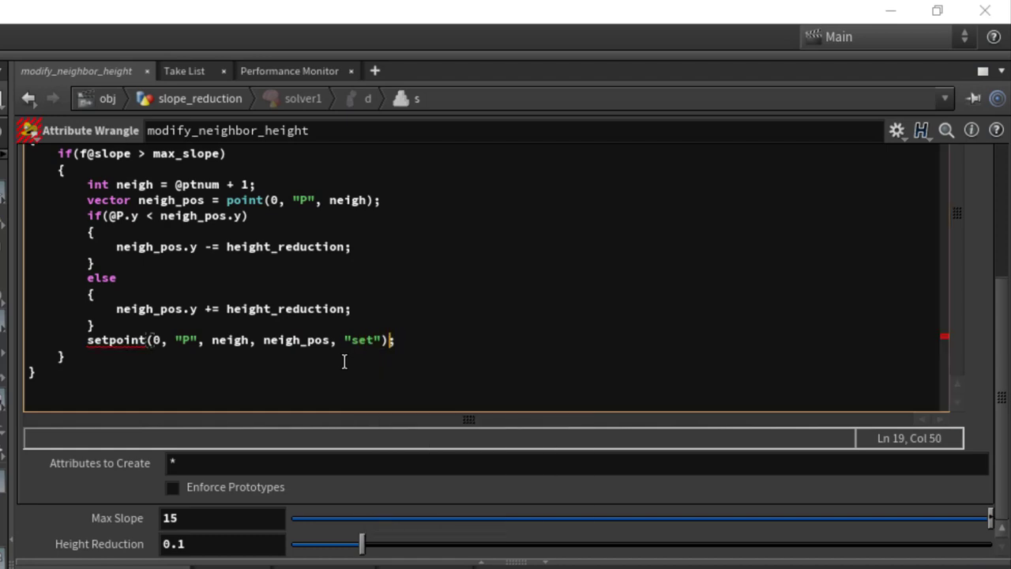
Correct the function name so the line reads setpointattrib(0, "P", neigh, neigh_pos, "set");.
{"action": "key", "text": "Left"}
{"action": "key", "text": "Left"}
{"action": "key", "text": "Left"}
{"action": "key", "text": "Left"}
{"action": "key", "text": "Left"}
{"action": "key", "text": "Left"}
{"action": "key", "text": "Left"}
{"action": "key", "text": "Left"}
{"action": "key", "text": "Left"}
{"action": "key", "text": "Left"}
{"action": "key", "text": "Left"}
{"action": "key", "text": "Left"}
{"action": "key", "text": "Left"}
{"action": "key", "text": "Left"}
{"action": "key", "text": "Left"}
{"action": "key", "text": "Left"}
{"action": "key", "text": "Left"}
{"action": "key", "text": "Left"}
{"action": "type", "text": "attrib"}
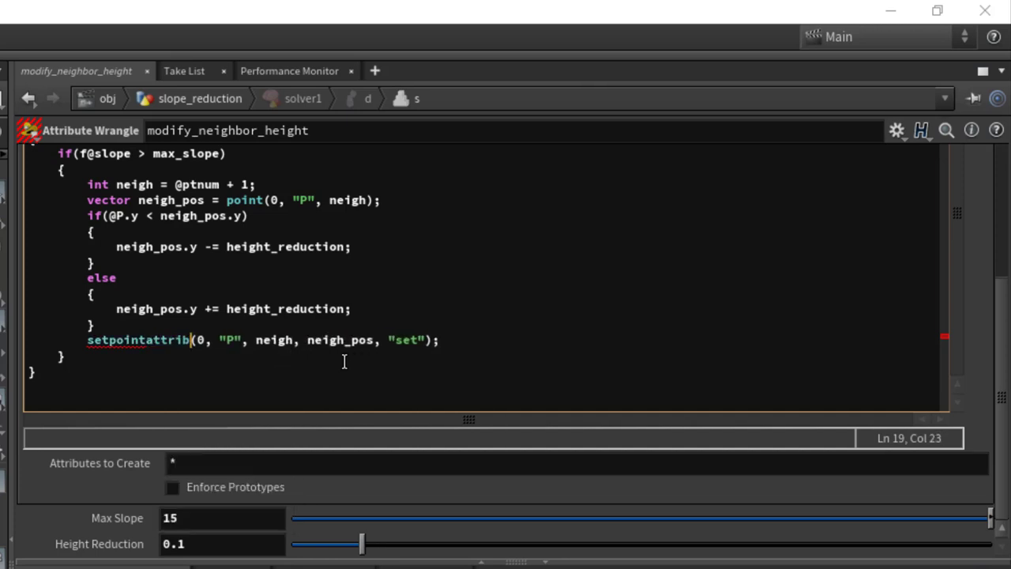
On a new line below the setpointattrib call, add i@weight = 1;.
{"action": "key", "text": "Return"}
{"action": "type", "text": "i@"}
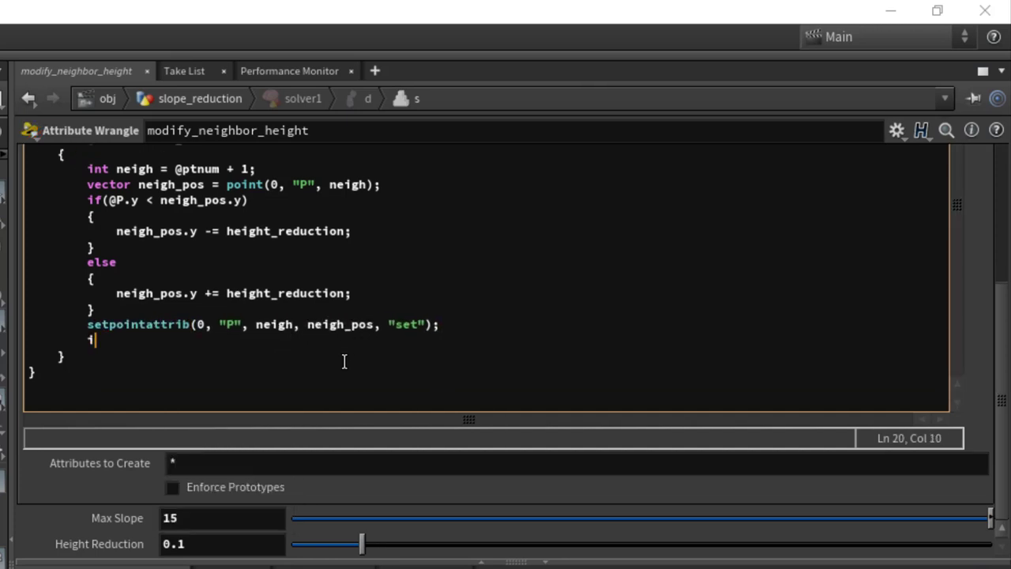
{"action": "type", "text": "weight = 1;"}
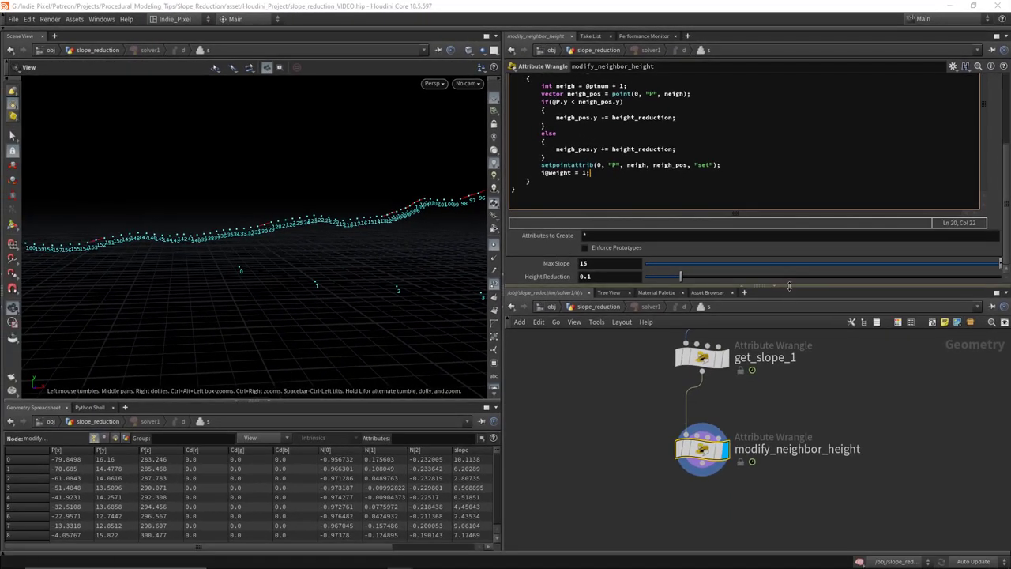
Enlarge the network view, then select polyframe1, get_slope_1 and modify_neighbor_height and arrange them neatly.
{"action": "left_click_drag", "start_coordinate": [789, 286], "coordinate": [789, 200]}
{"action": "scroll", "coordinate": [796, 411], "scroll_direction": "down", "scroll_amount": 2}
{"action": "middle_click_drag", "start_coordinate": [758, 331], "coordinate": [739, 362]}
{"action": "left_click_drag", "start_coordinate": [802, 319], "coordinate": [605, 523]}
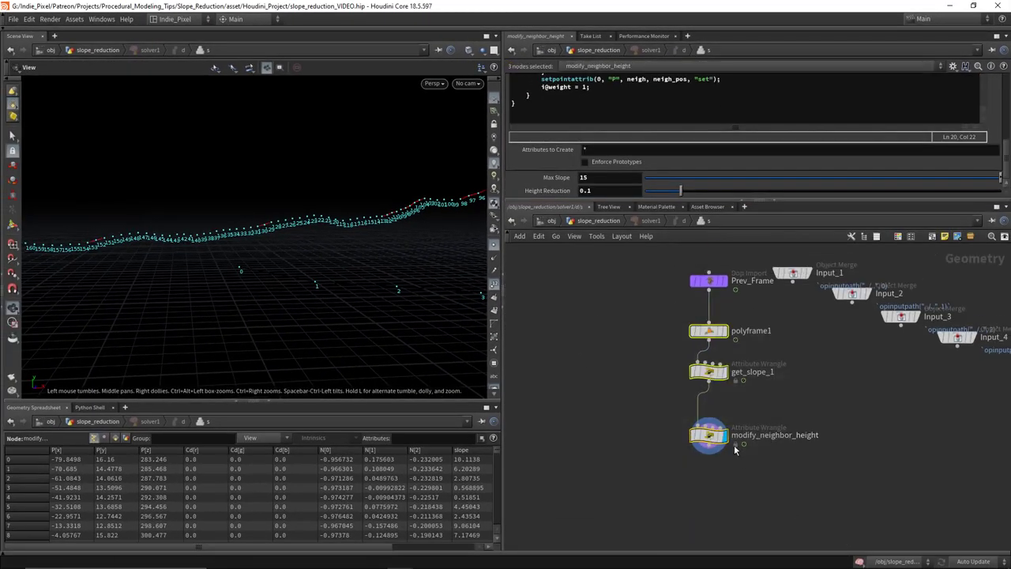
Return to the slope_reduction network level and play the solver1 simulation from frame 1.
{"action": "key", "text": "u"}
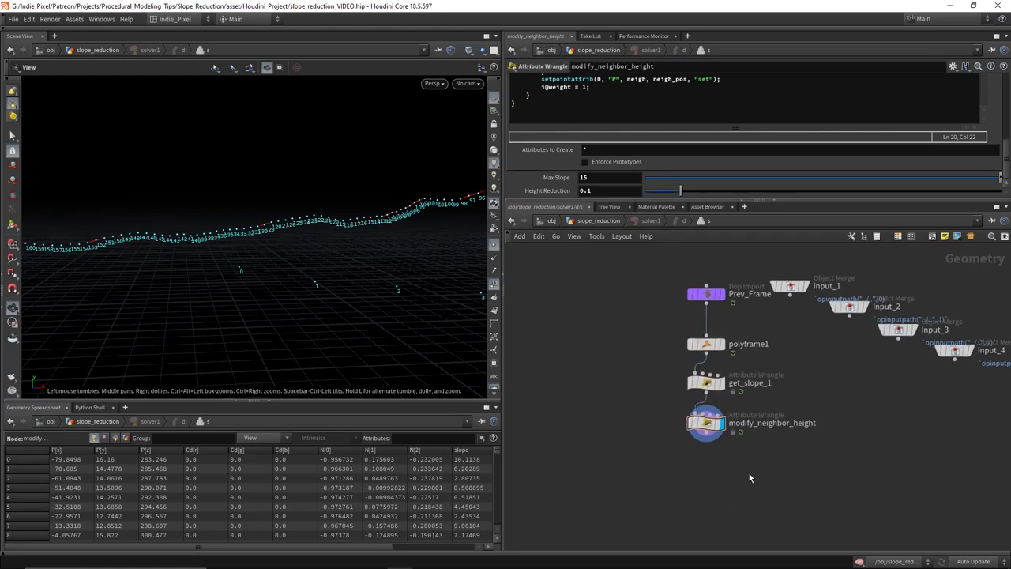
{"action": "left_click", "coordinate": [723, 445]}
{"action": "left_click_drag", "start_coordinate": [171, 355], "coordinate": [226, 293]}
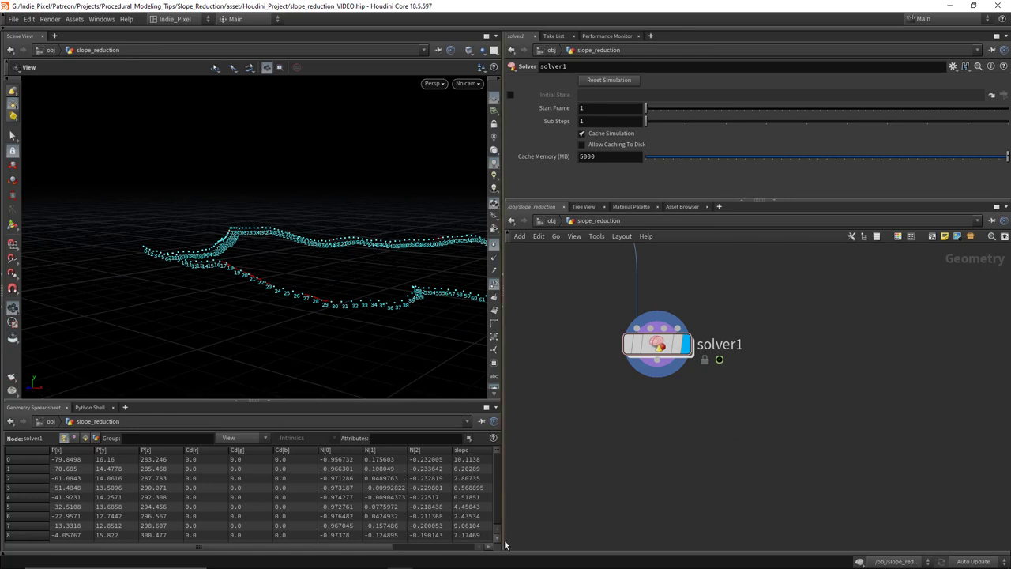
{"action": "left_click_drag", "start_coordinate": [331, 348], "coordinate": [318, 278]}
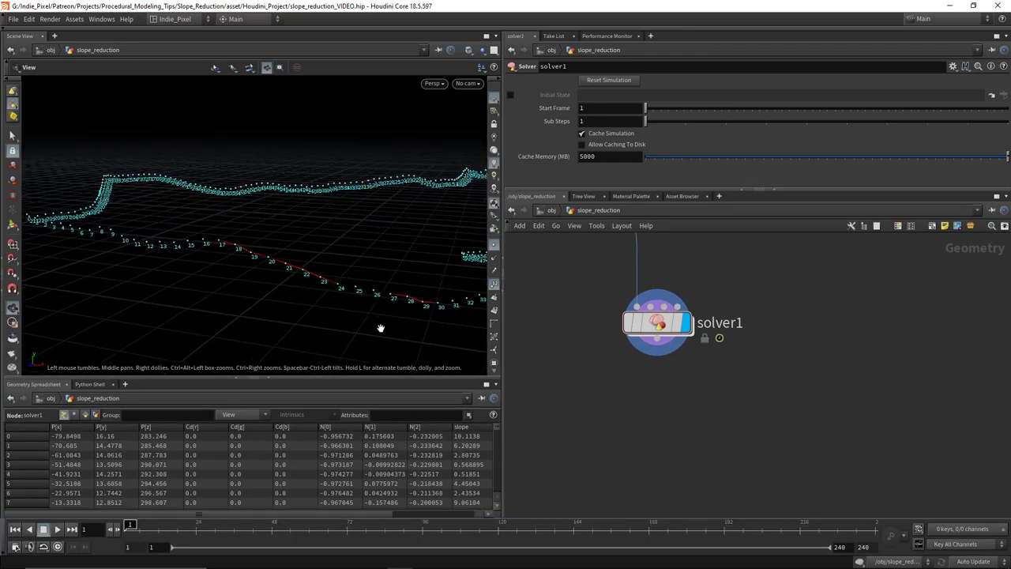
{"action": "left_click", "coordinate": [58, 529]}
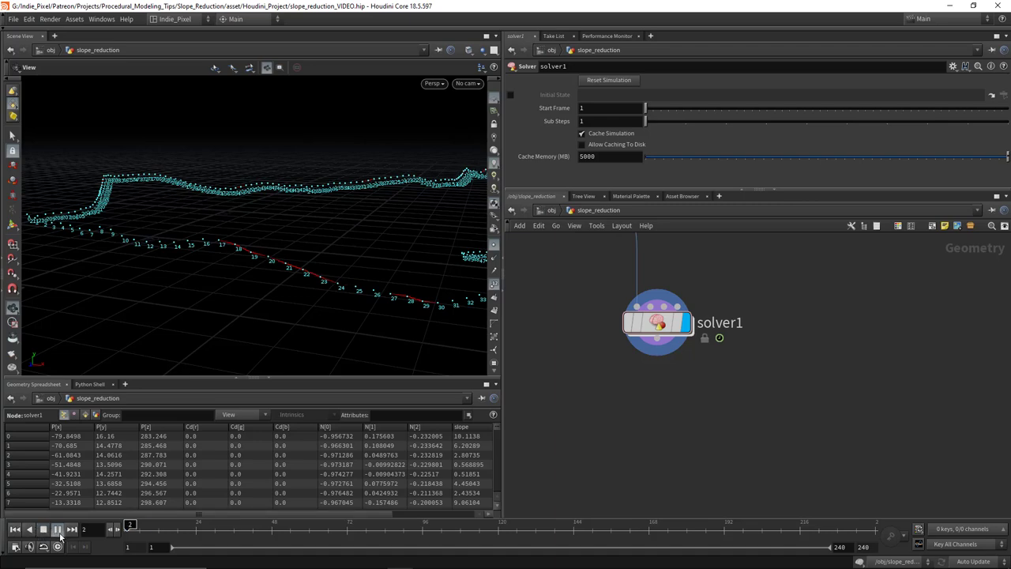
Look over the simulated curve during playback, hide its point numbers in the viewport, and stop at frame 203.
{"action": "left_click_drag", "start_coordinate": [356, 226], "coordinate": [426, 223]}
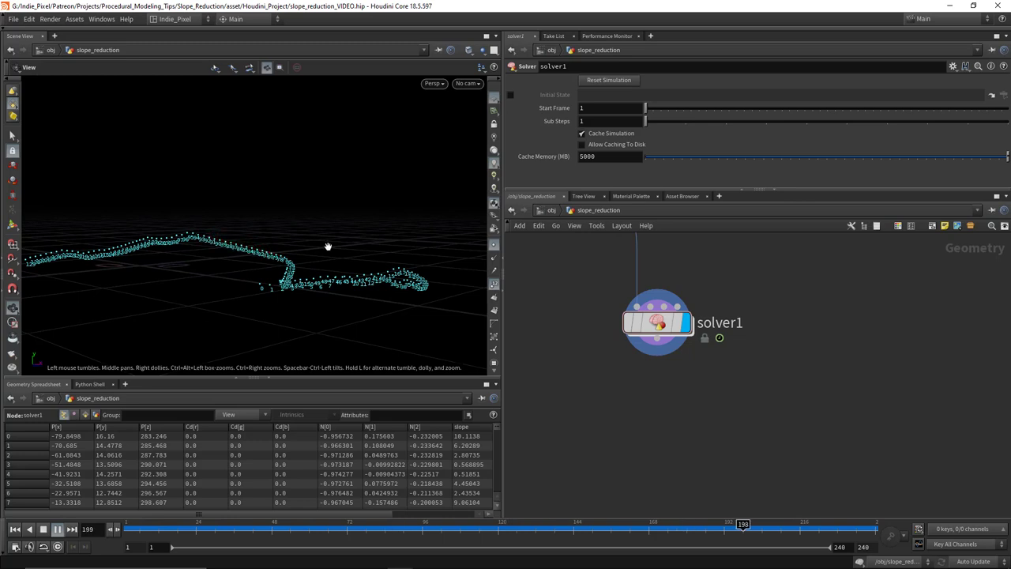
{"action": "left_click_drag", "start_coordinate": [329, 248], "coordinate": [308, 308]}
{"action": "left_click", "coordinate": [493, 283]}
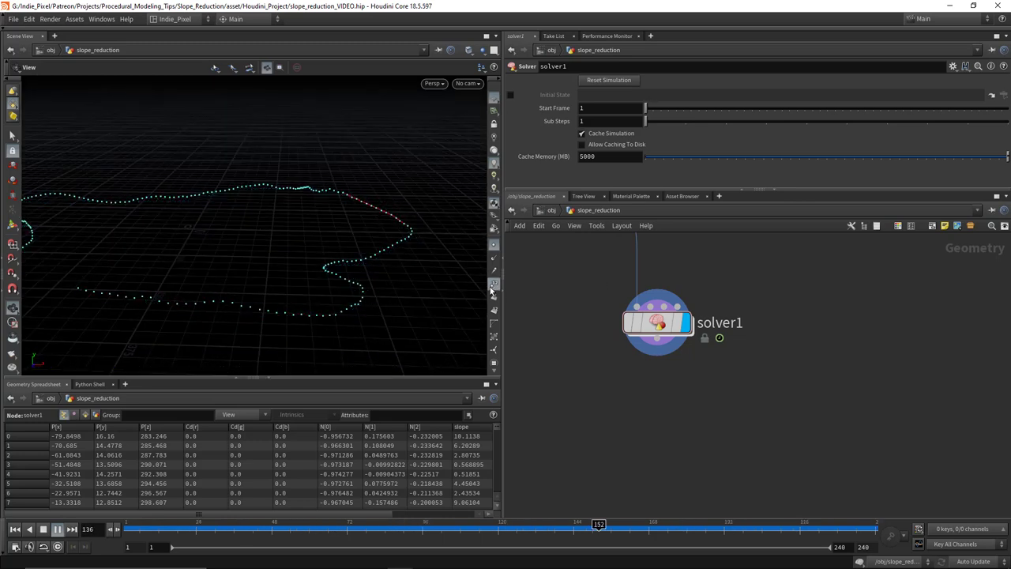
Add a Visualize node after solver1, display it, and give it a Color visualizer.
{"action": "left_click_drag", "start_coordinate": [657, 322], "coordinate": [629, 304]}
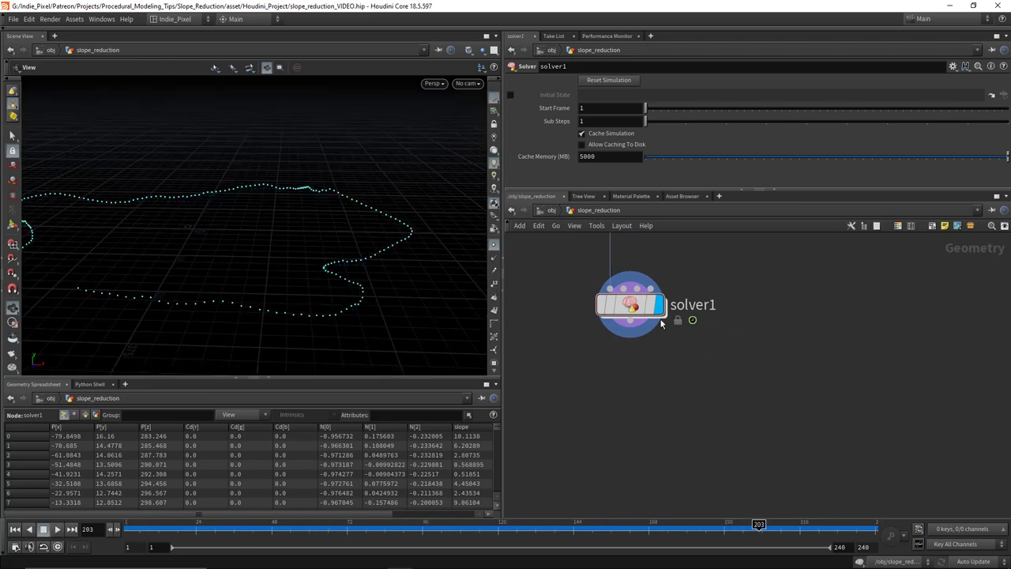
{"action": "left_click", "coordinate": [757, 336]}
{"action": "left_click_drag", "start_coordinate": [757, 336], "coordinate": [751, 380]}
{"action": "left_click", "coordinate": [560, 80]}
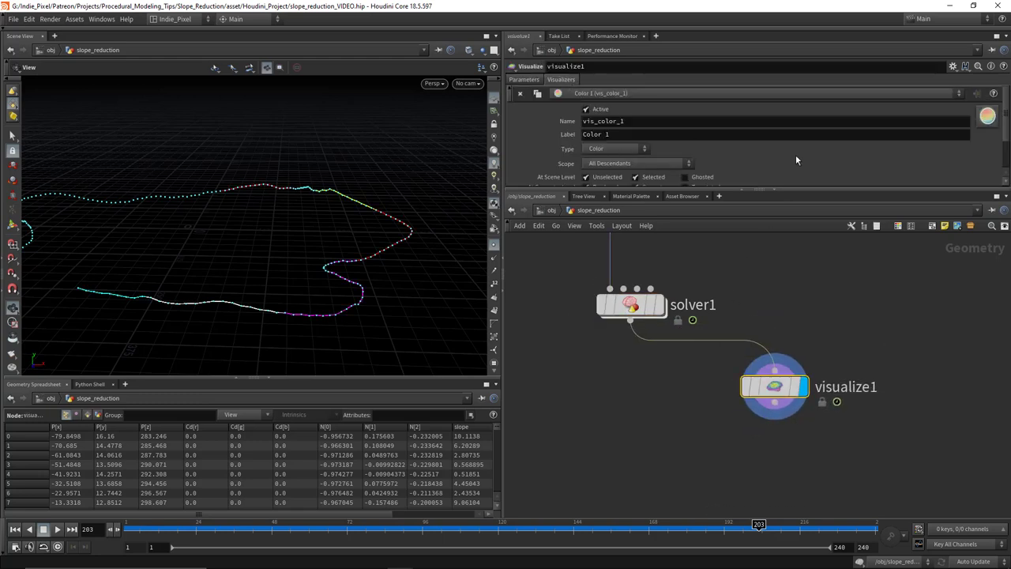
Set the visualizer's class to Point and its attribute to slope.
{"action": "left_click_drag", "start_coordinate": [876, 196], "coordinate": [876, 283]}
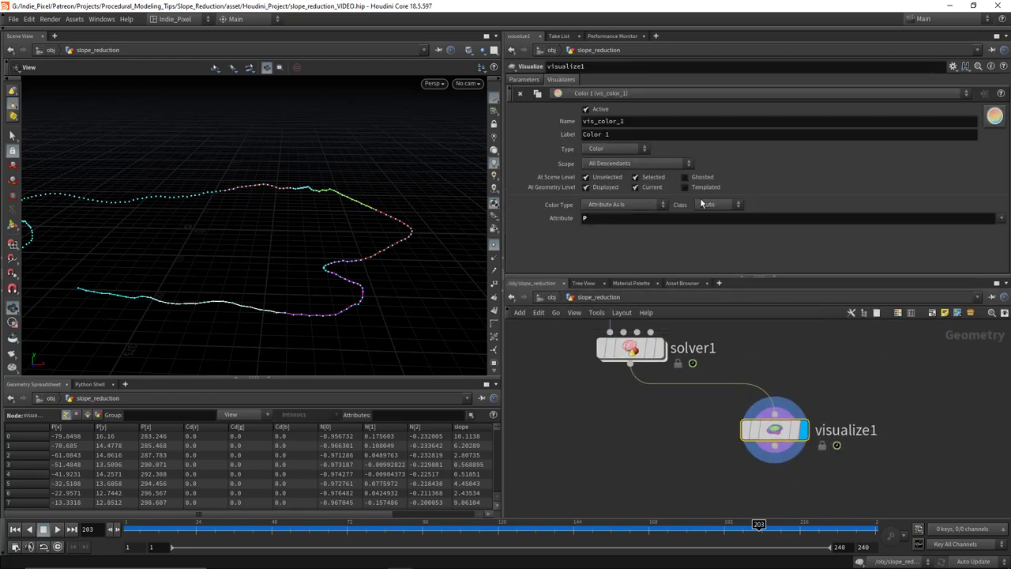
{"action": "left_click", "coordinate": [714, 204]}
{"action": "left_click", "coordinate": [709, 225]}
{"action": "left_click", "coordinate": [654, 222]}
{"action": "type", "text": "slope"}
{"action": "key", "text": "Return"}
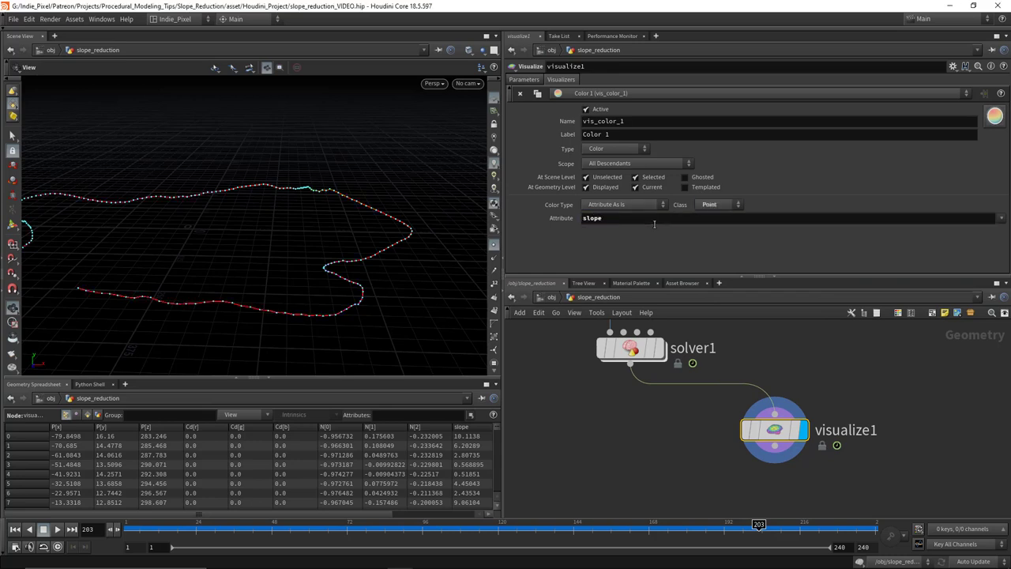
Change the slope visualizer's type to Marker and turn off Update Visualizers on visualize1.
{"action": "left_click", "coordinate": [606, 149]}
{"action": "left_click", "coordinate": [625, 162]}
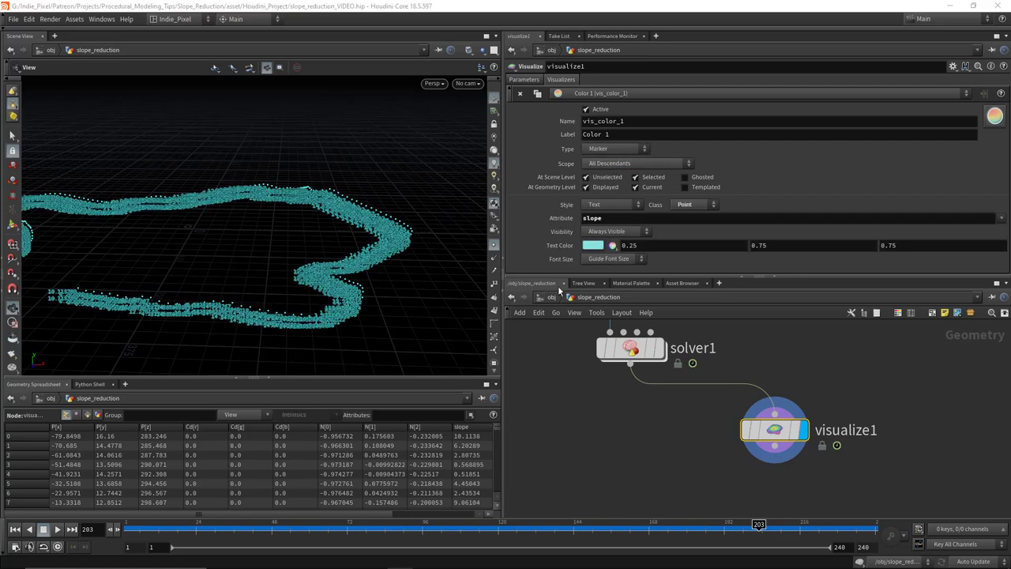
{"action": "left_click", "coordinate": [524, 79]}
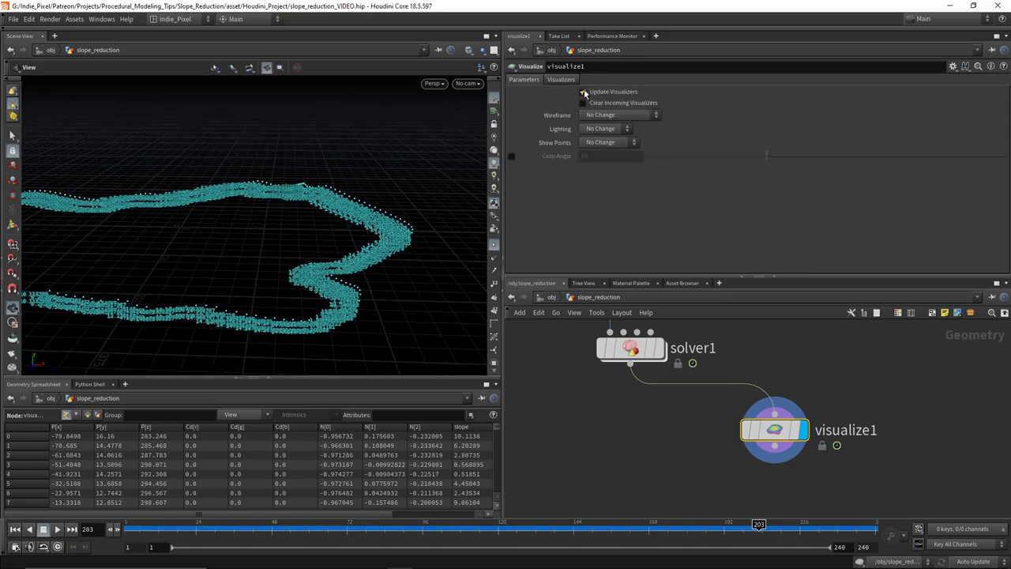
Examine the slope labels along the curve at frame 203 and compare them with those at frame 1.
{"action": "left_click_drag", "start_coordinate": [332, 293], "coordinate": [413, 311]}
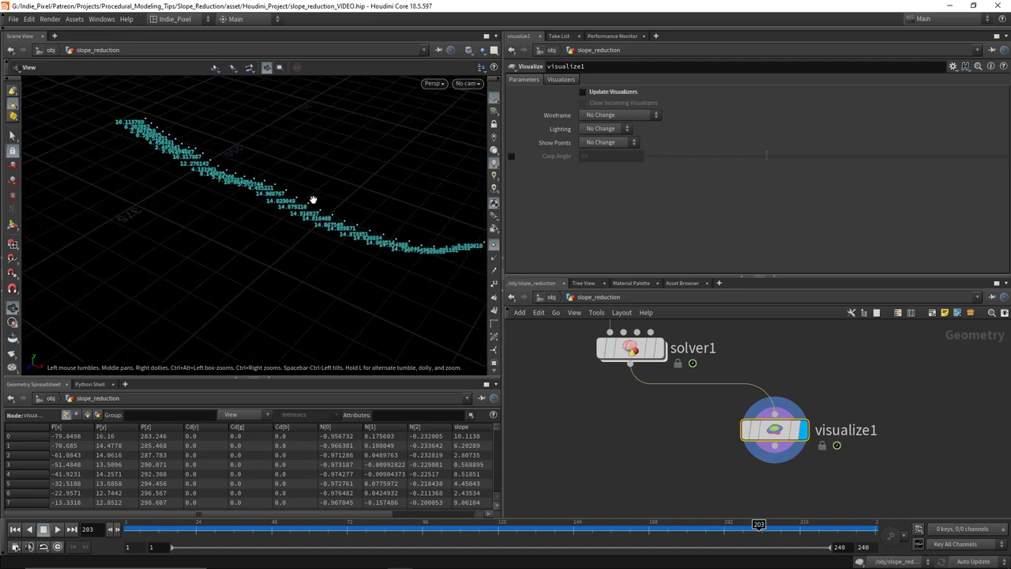
{"action": "left_click_drag", "start_coordinate": [313, 199], "coordinate": [268, 253]}
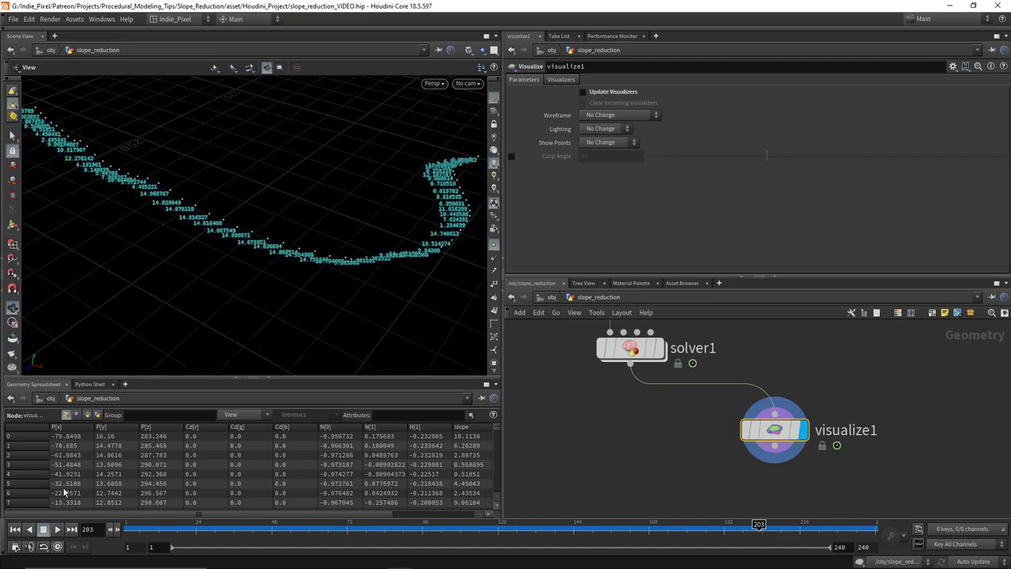
{"action": "left_click", "coordinate": [14, 530]}
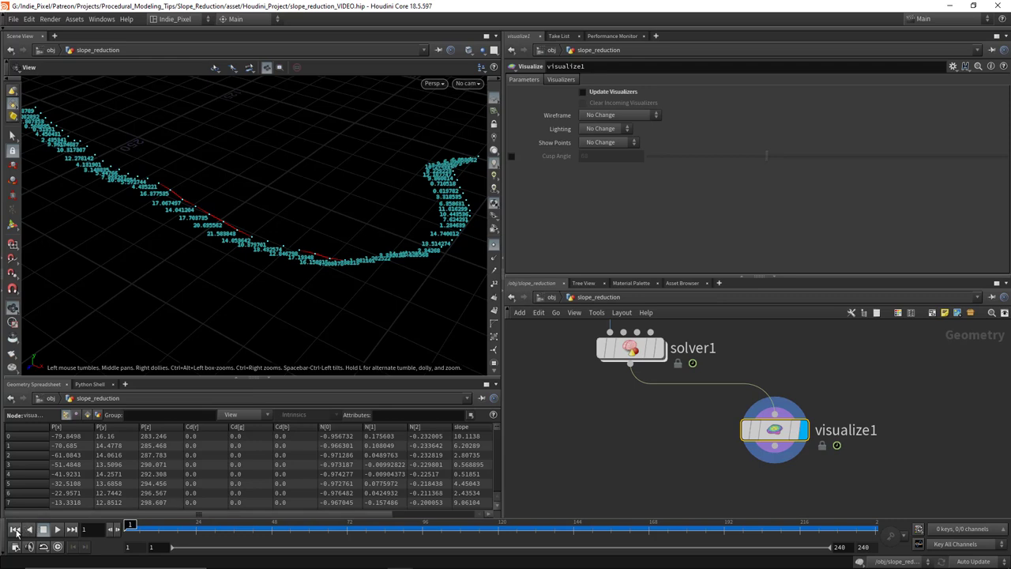
Play the simulation from frame 1 and examine how the slope labels change along the curve.
{"action": "left_click", "coordinate": [57, 531]}
{"action": "left_click", "coordinate": [15, 530]}
{"action": "left_click", "coordinate": [56, 530]}
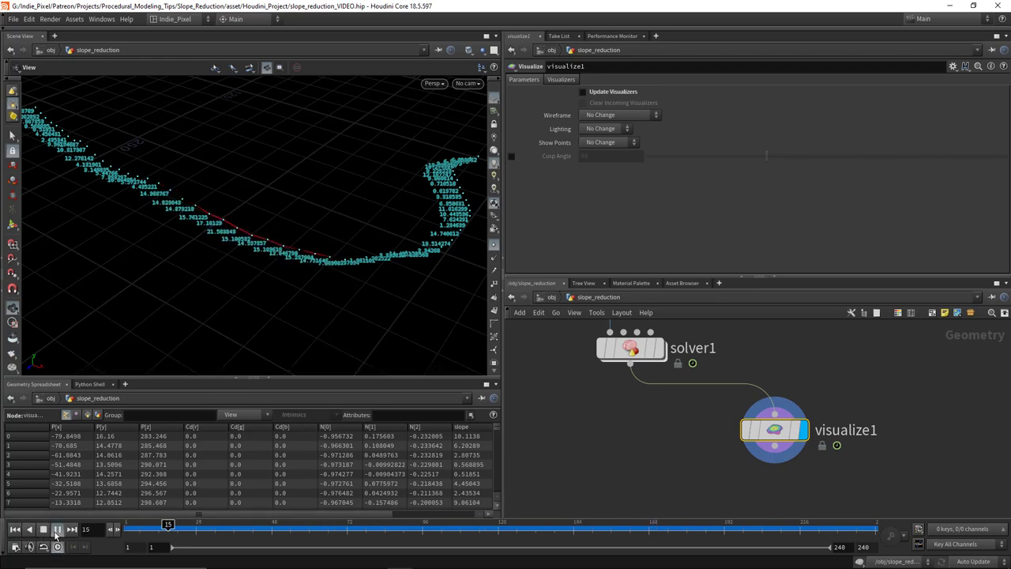
{"action": "left_click_drag", "start_coordinate": [305, 240], "coordinate": [274, 244]}
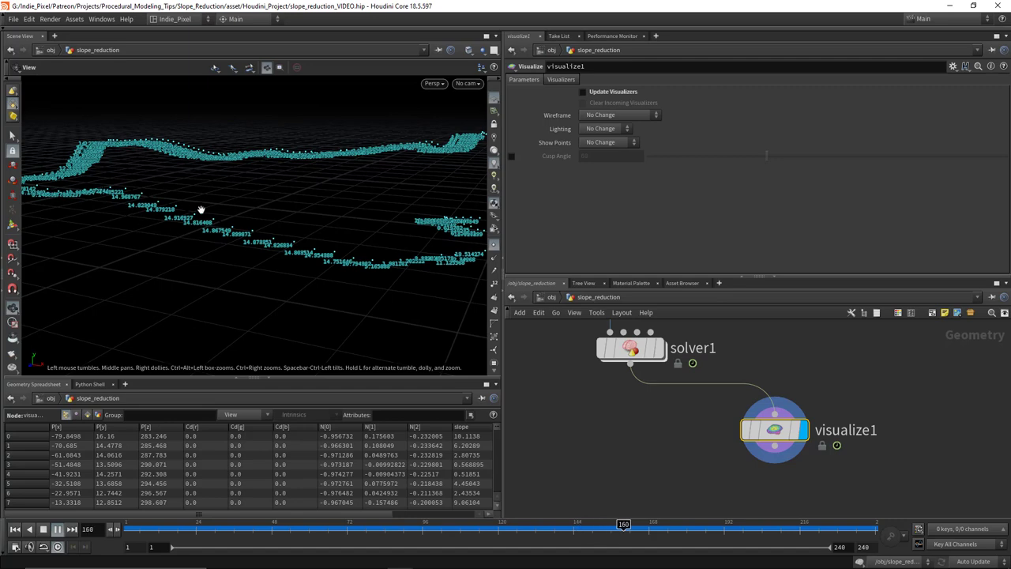
{"action": "left_click_drag", "start_coordinate": [200, 210], "coordinate": [181, 236]}
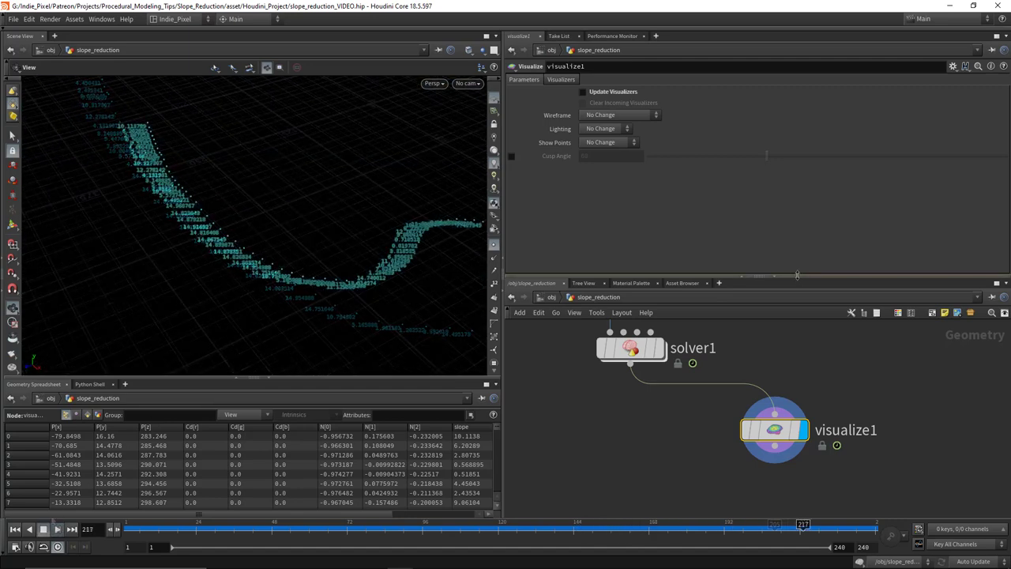
Inside solver1, add an Attribute Blur node after modify_neighbor_height and display it.
{"action": "left_click_drag", "start_coordinate": [758, 276], "coordinate": [781, 227]}
{"action": "double_click", "coordinate": [631, 322]}
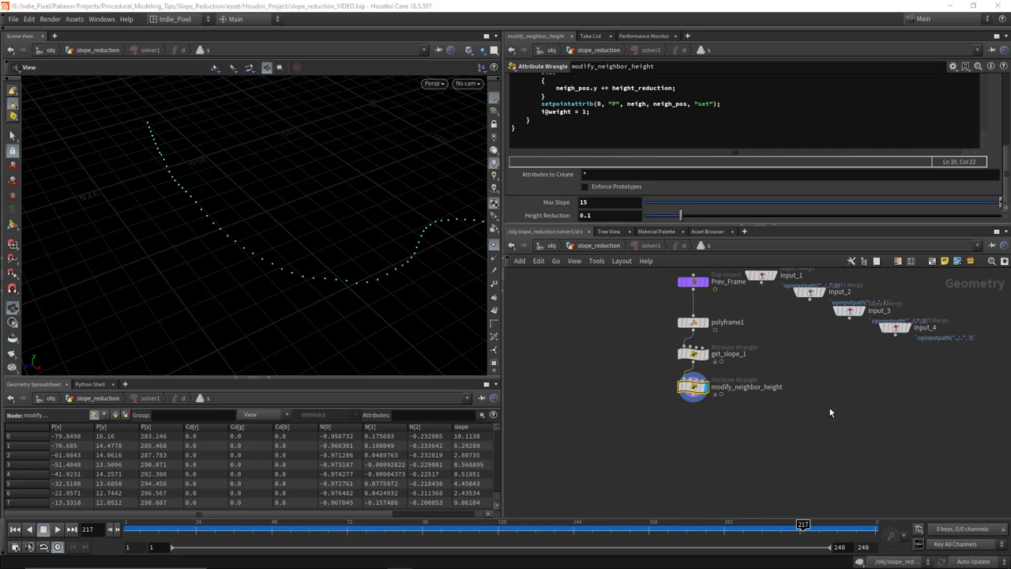
{"action": "scroll", "coordinate": [710, 408], "scroll_direction": "up", "scroll_amount": 5}
{"action": "key", "text": "Tab"}
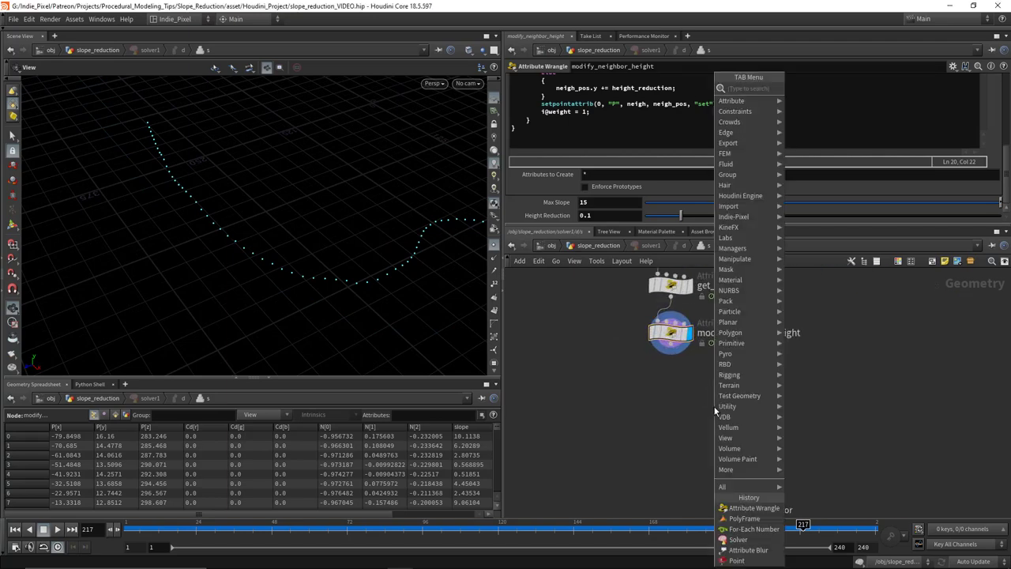
{"action": "type", "text": "attr"}
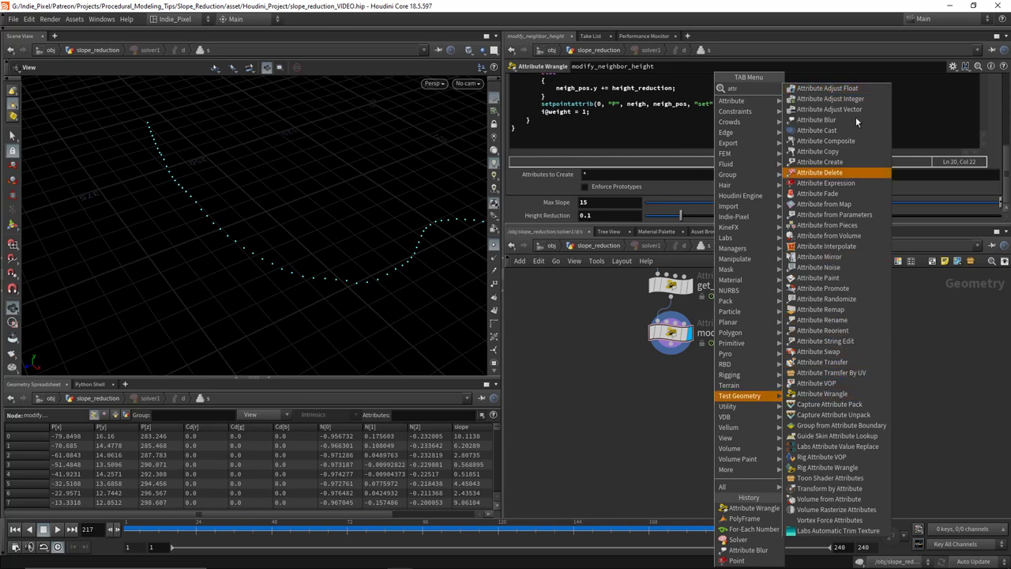
{"action": "left_click", "coordinate": [829, 109]}
{"action": "left_click", "coordinate": [766, 410]}
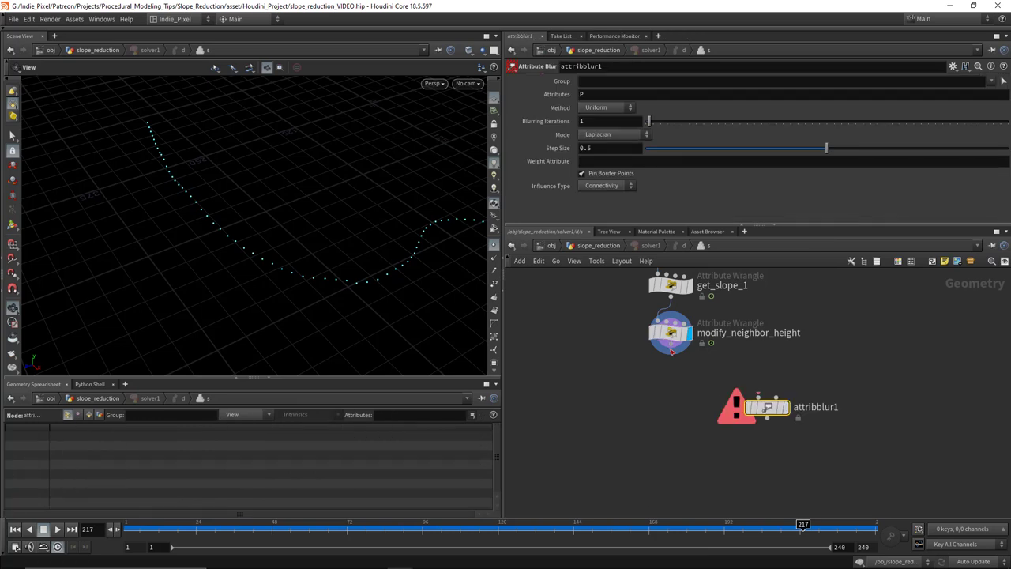
{"action": "left_click", "coordinate": [669, 351]}
{"action": "left_click", "coordinate": [769, 400]}
{"action": "left_click", "coordinate": [787, 411]}
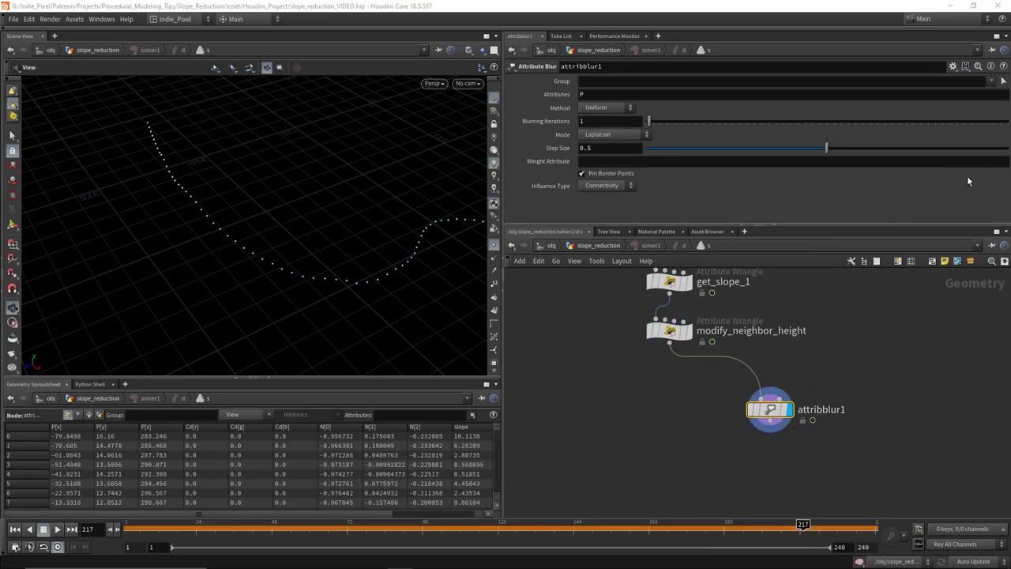
Set attribblur1's weight attribute to weight and its blurring iterations to 10, and check the curve at frame 1.
{"action": "left_click", "coordinate": [630, 161]}
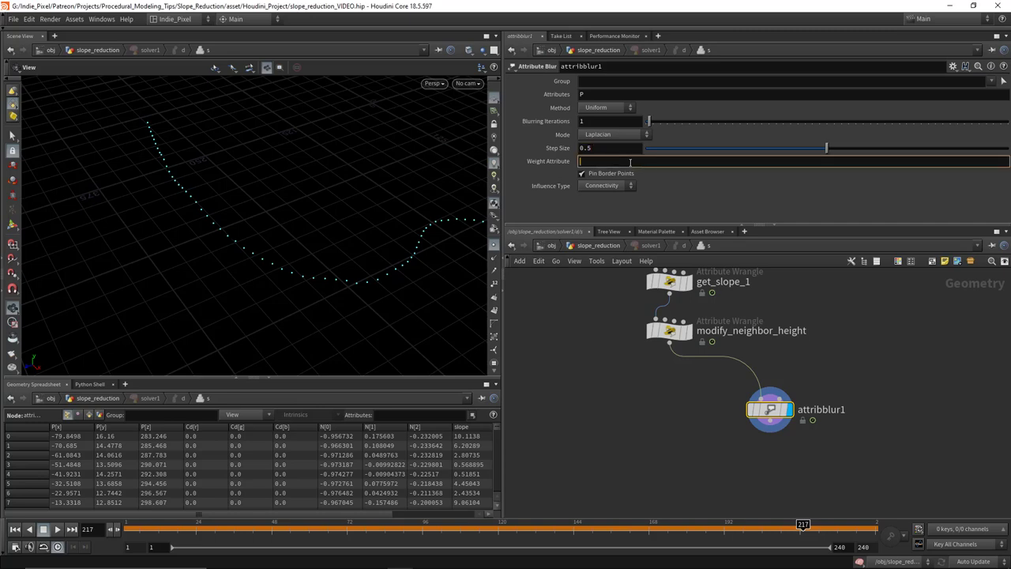
{"action": "type", "text": "weight"}
{"action": "key", "text": "Return"}
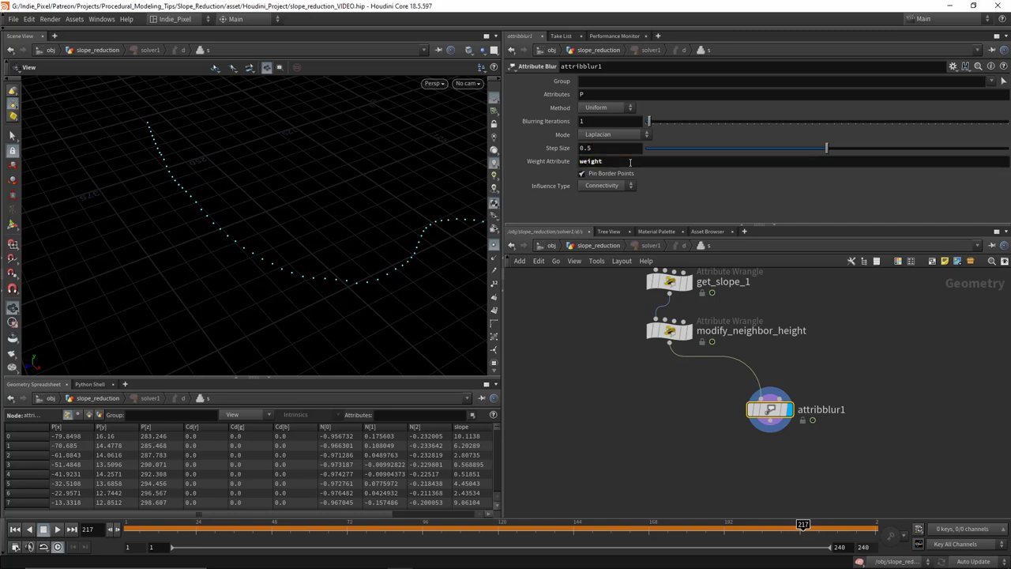
{"action": "left_click", "coordinate": [611, 122]}
{"action": "key", "text": "Return"}
{"action": "key", "text": "ctrl+Up"}
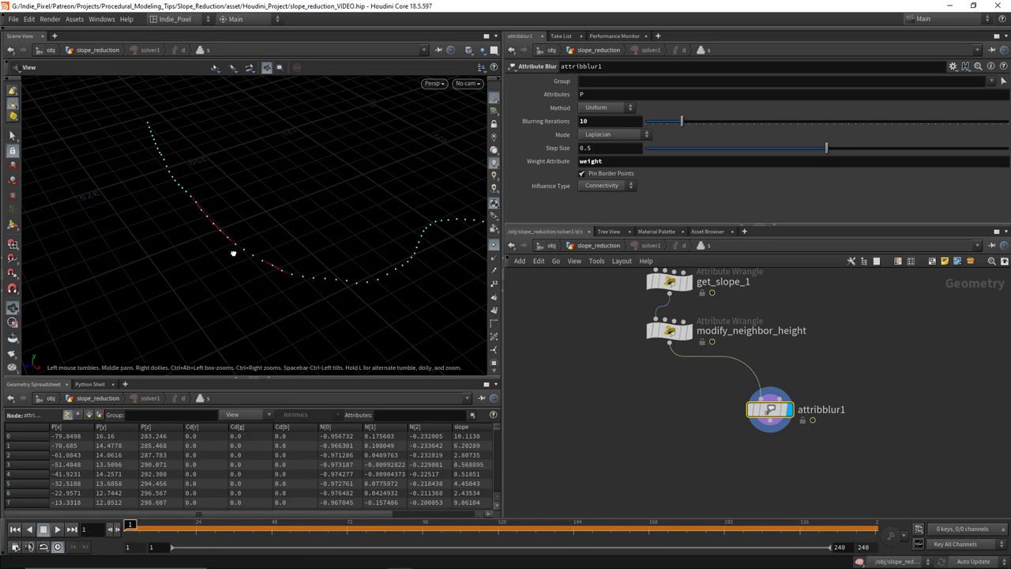
{"action": "left_click_drag", "start_coordinate": [234, 252], "coordinate": [151, 193]}
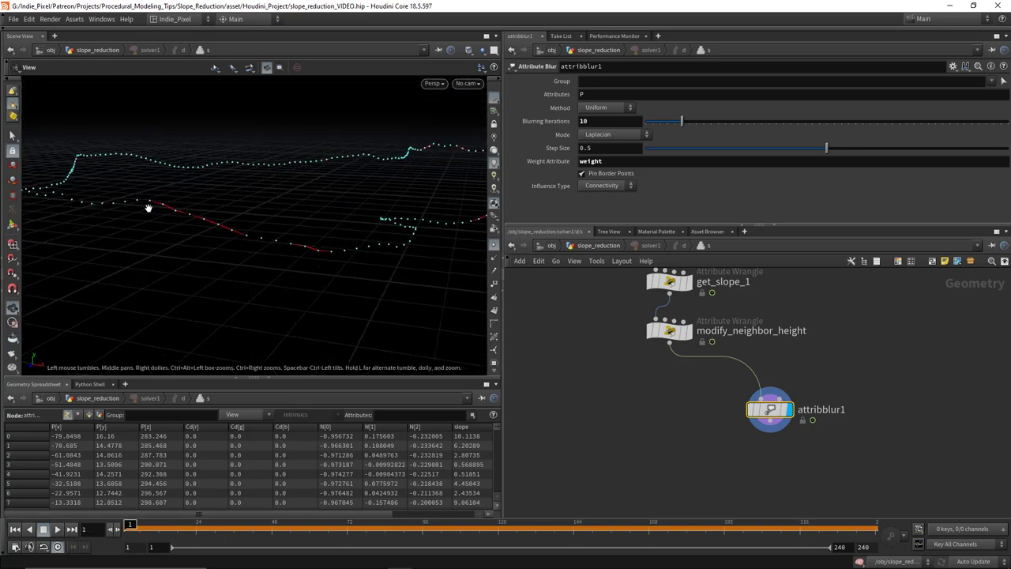
Add a displayed Attribute Wrangle with modify_neighbor_height as first input and attribblur1 as second, and turn off Pin Border Points on the blur.
{"action": "key", "text": "Tab"}
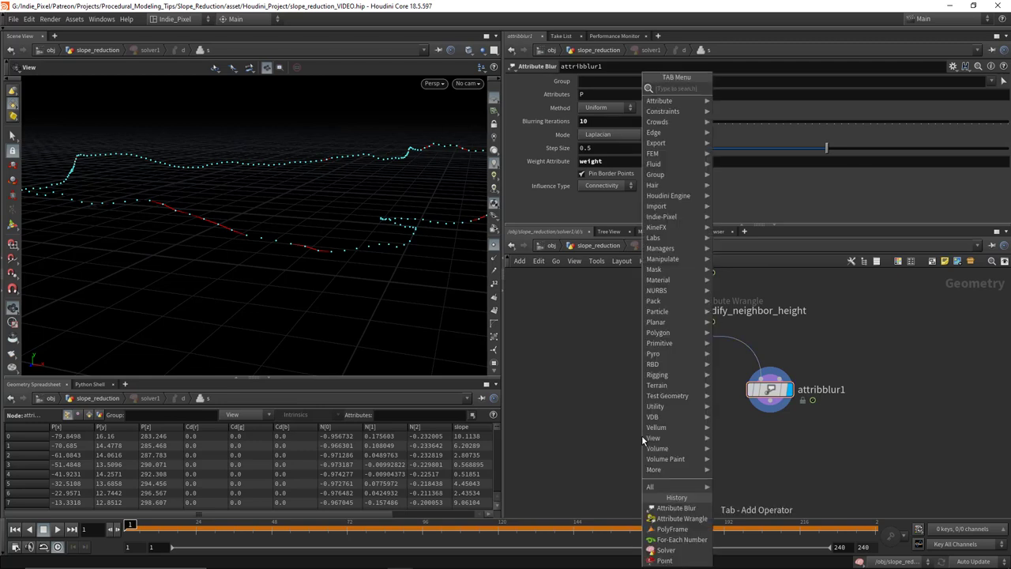
{"action": "key", "text": "Return"}
{"action": "left_click", "coordinate": [668, 433]}
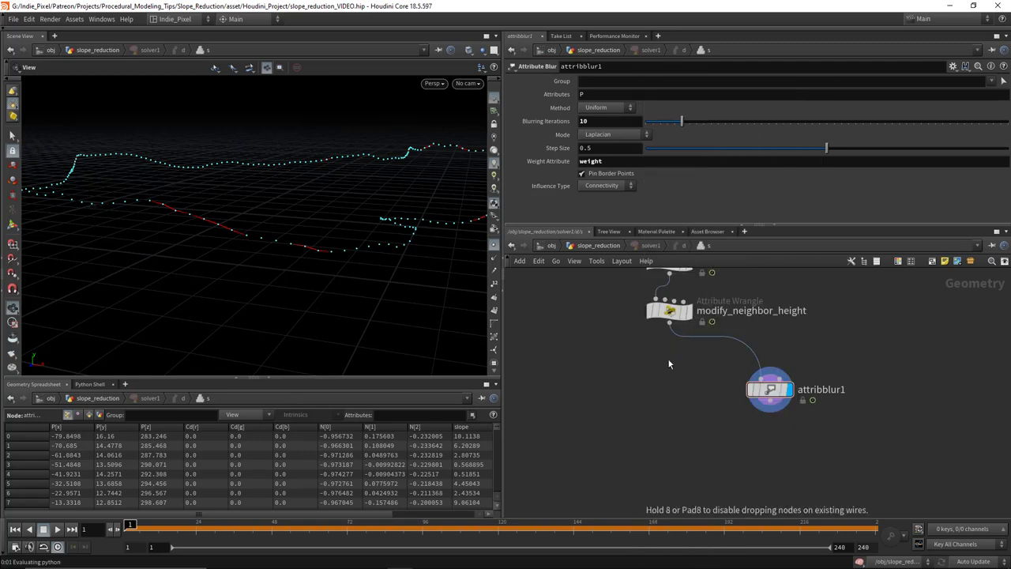
{"action": "left_click", "coordinate": [770, 408]}
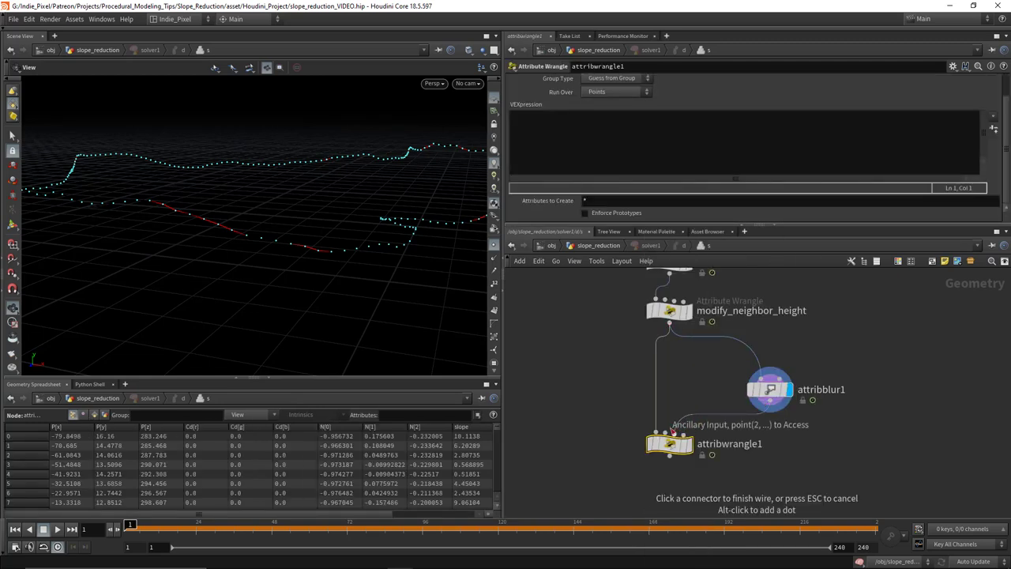
{"action": "left_click", "coordinate": [663, 433]}
{"action": "left_click_drag", "start_coordinate": [726, 368], "coordinate": [797, 404]}
{"action": "left_click_drag", "start_coordinate": [770, 389], "coordinate": [743, 380]}
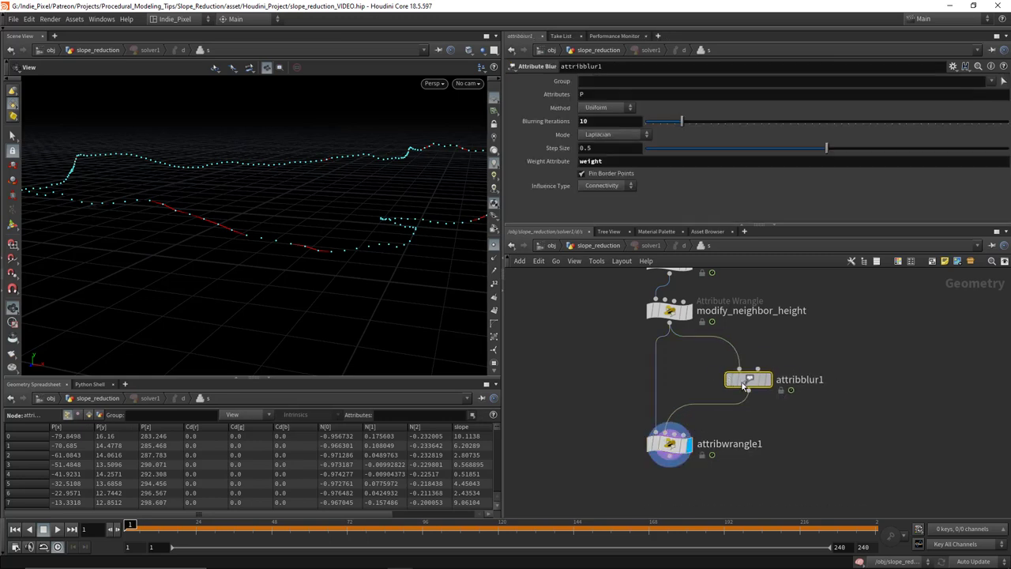
{"action": "left_click", "coordinate": [609, 175]}
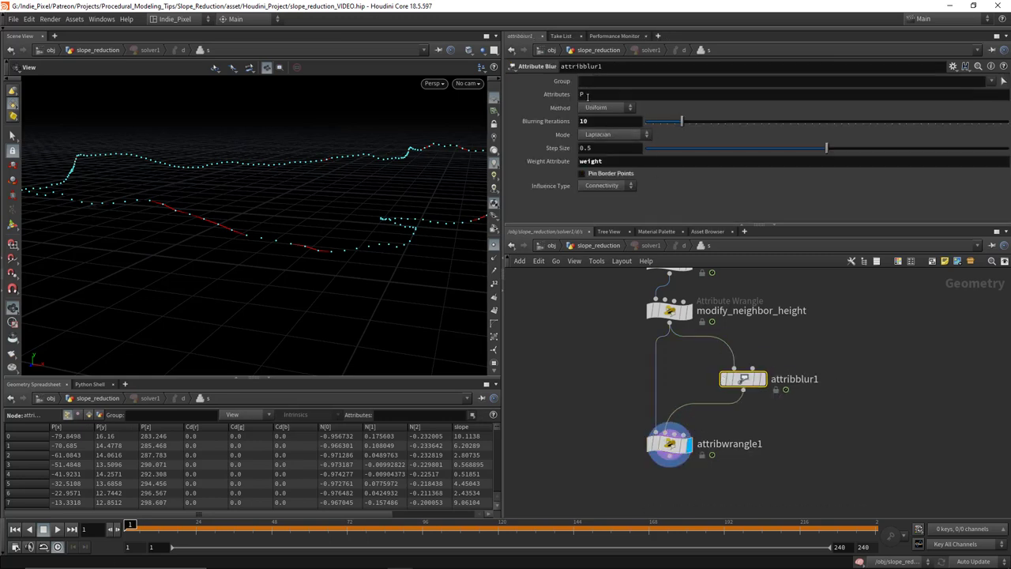
{"action": "left_click", "coordinate": [669, 444]}
{"action": "left_click_drag", "start_coordinate": [355, 316], "coordinate": [286, 148]}
{"action": "left_click_drag", "start_coordinate": [349, 160], "coordinate": [319, 220]}
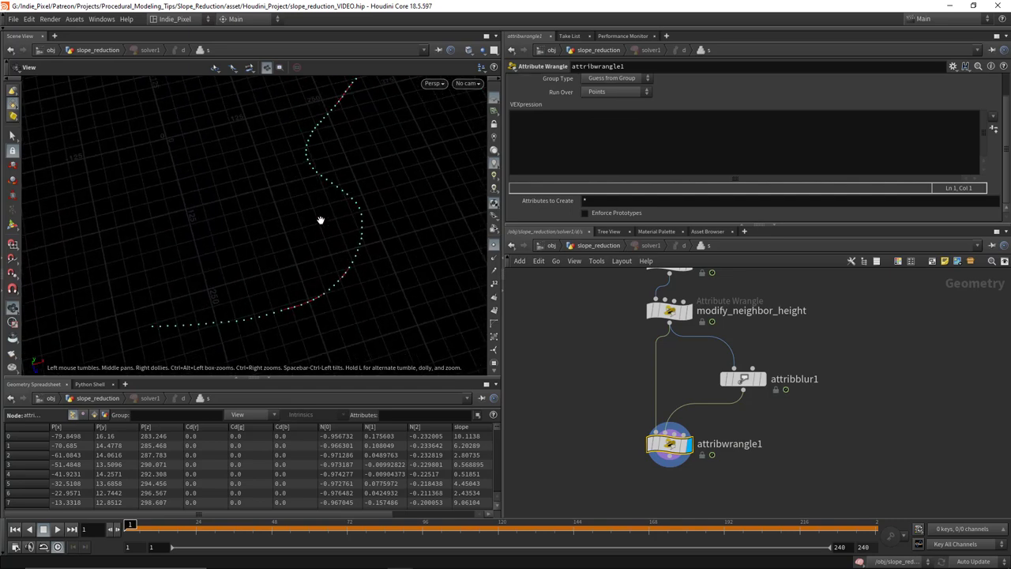
{"action": "left_click", "coordinate": [605, 129]}
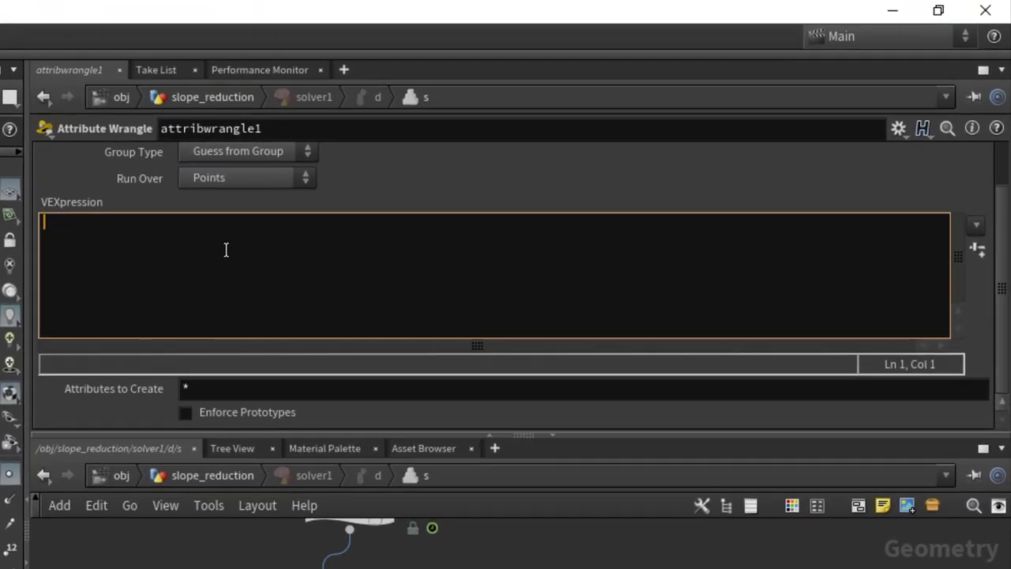
{"action": "type", "text": "vector outher"}
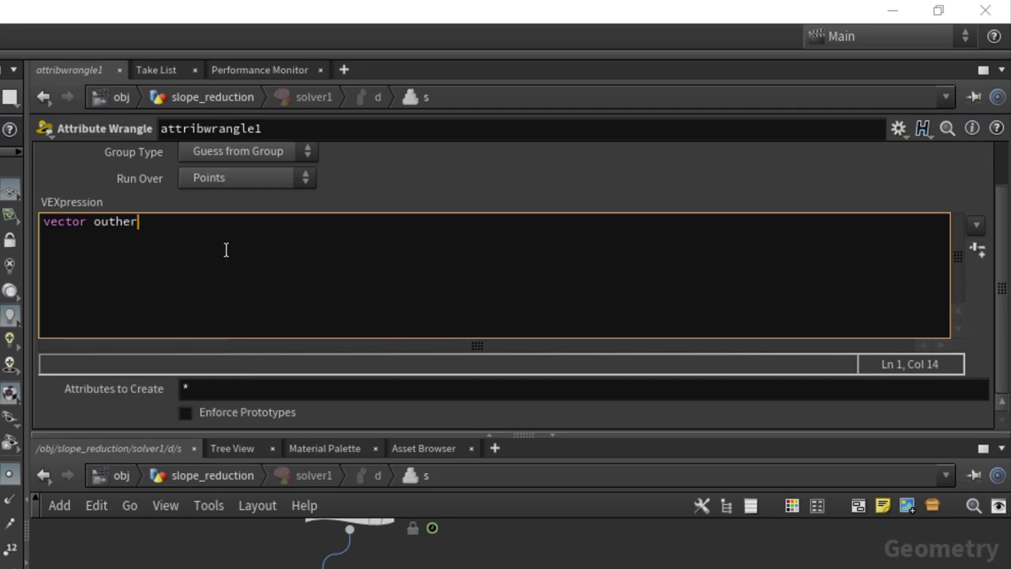
{"action": "key", "text": "BackSpace"}
{"action": "key", "text": "BackSpace"}
{"action": "key", "text": "BackSpace"}
{"action": "key", "text": "BackSpace"}
{"action": "key", "text": "BackSpace"}
{"action": "type", "text": "therpos "}
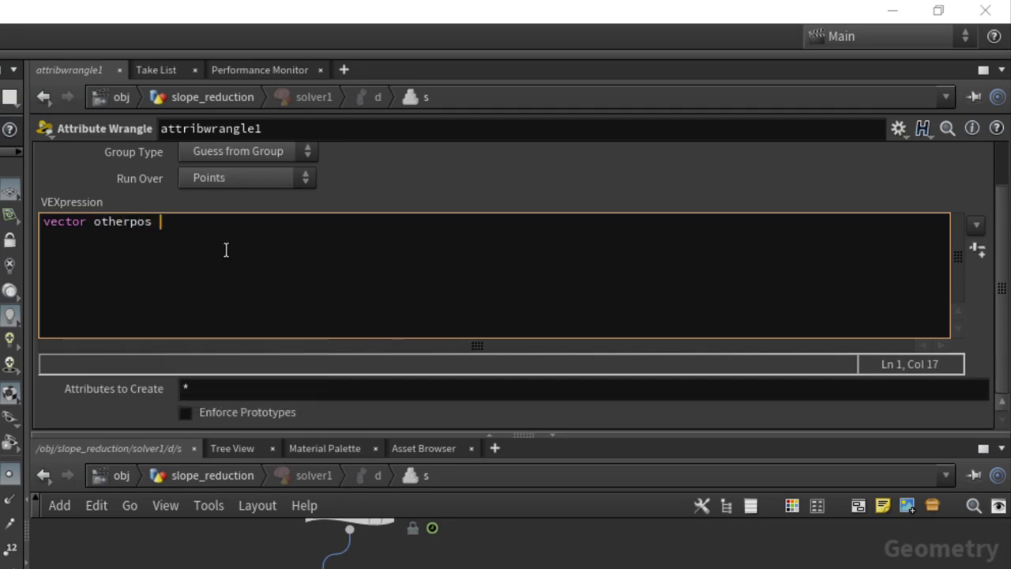
{"action": "type", "text": "= point(1"}
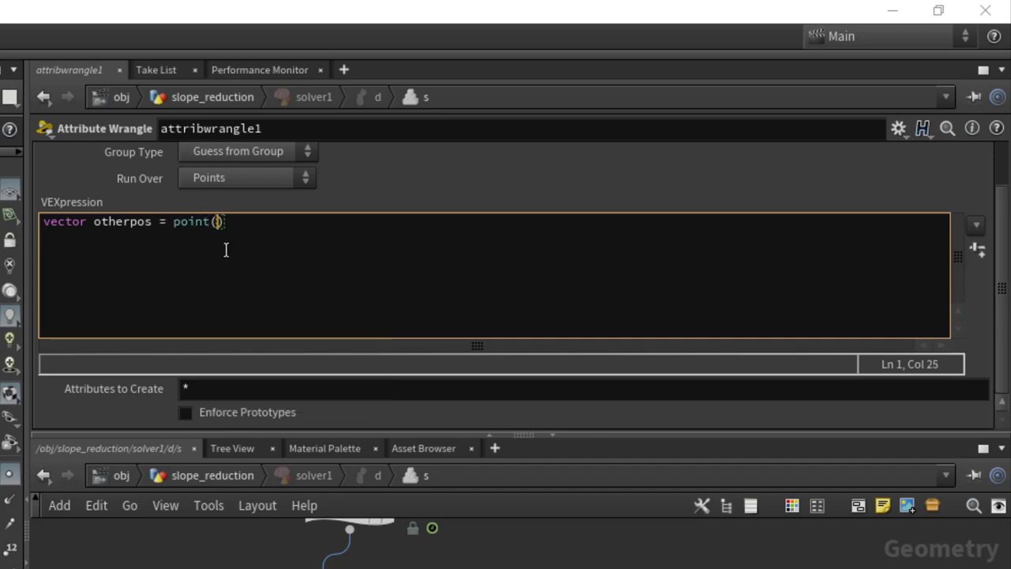
{"action": "type", "text": ", \"P\","}
{"action": "type", "text": "@ptnum)"}
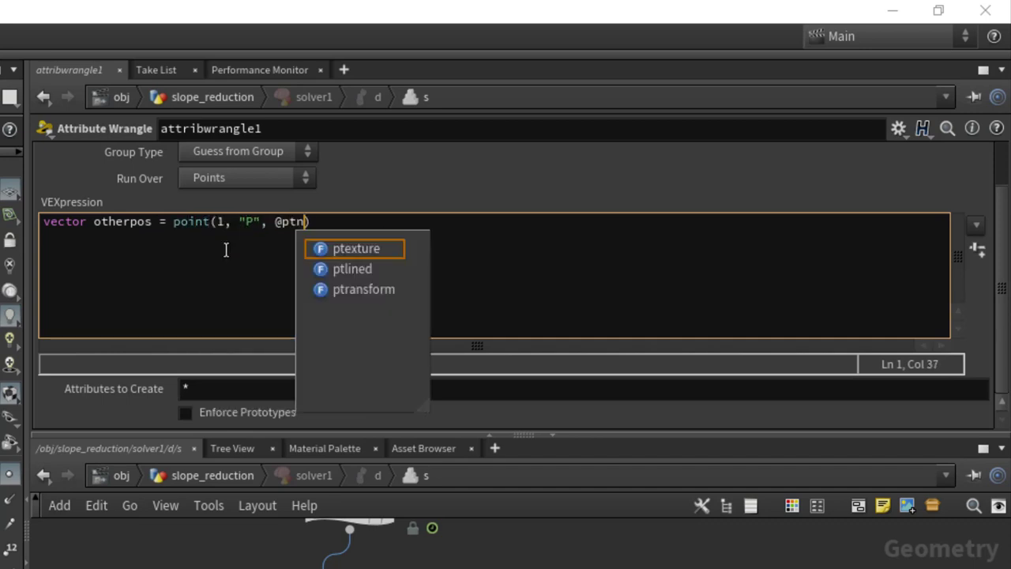
{"action": "type", "text": ";"}
{"action": "key", "text": "Return"}
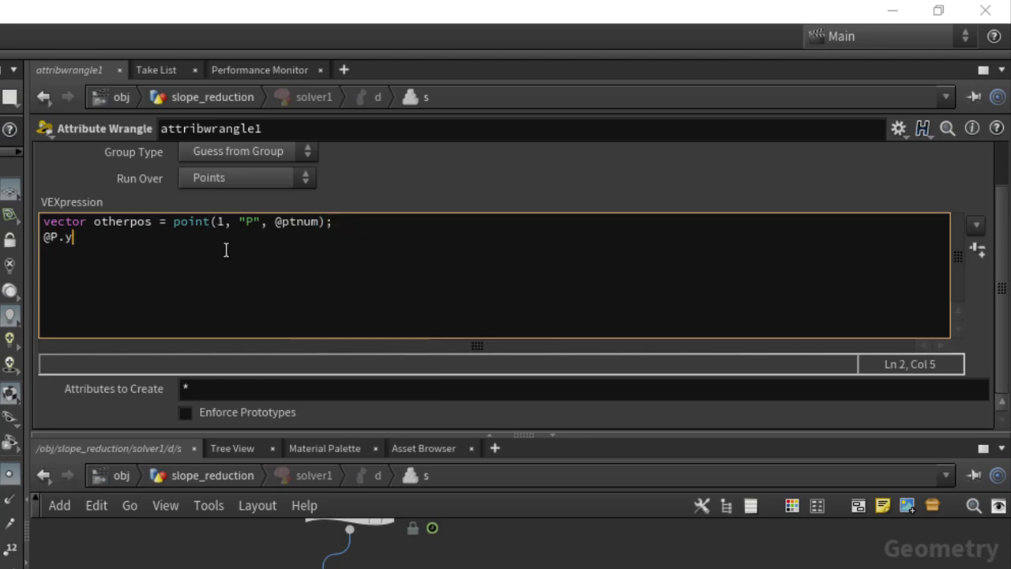
{"action": "type", "text": "@P.y = other"}
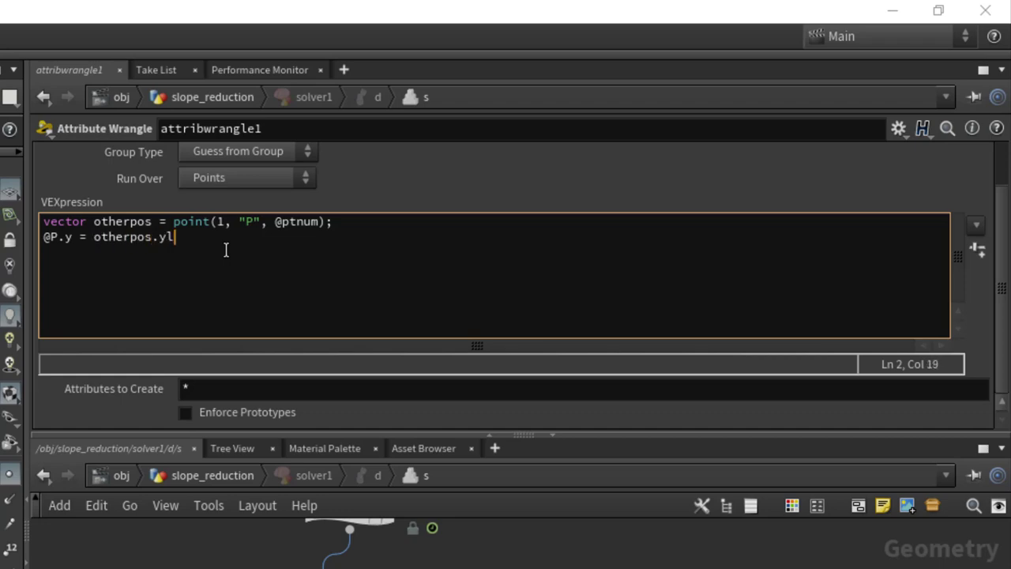
{"action": "type", "text": "pos.y;"}
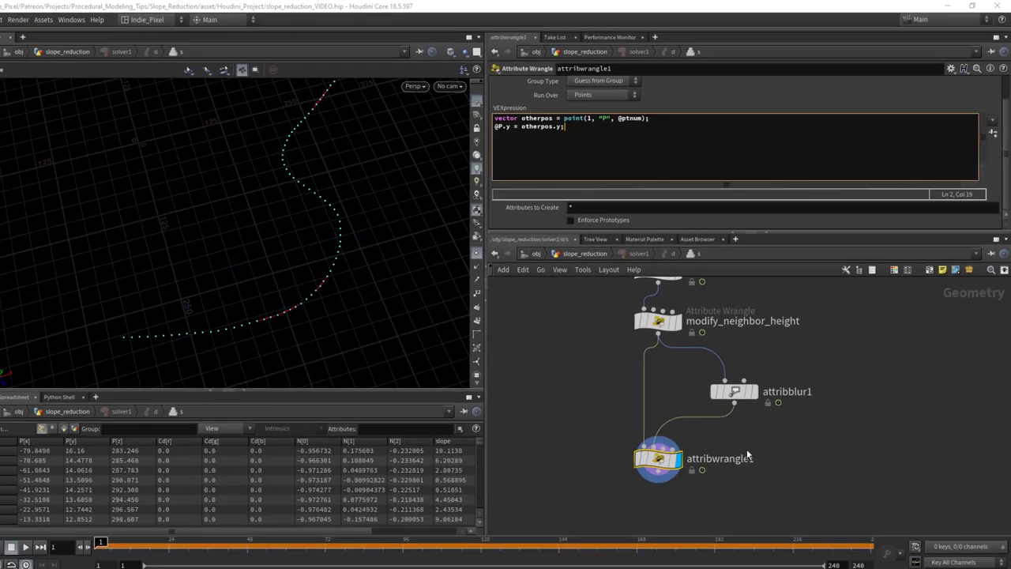
Add a Null node after attribwrangle1 and name it OUT.
{"action": "key", "text": "Tab"}
{"action": "type", "text": "null"}
{"action": "key", "text": "Return"}
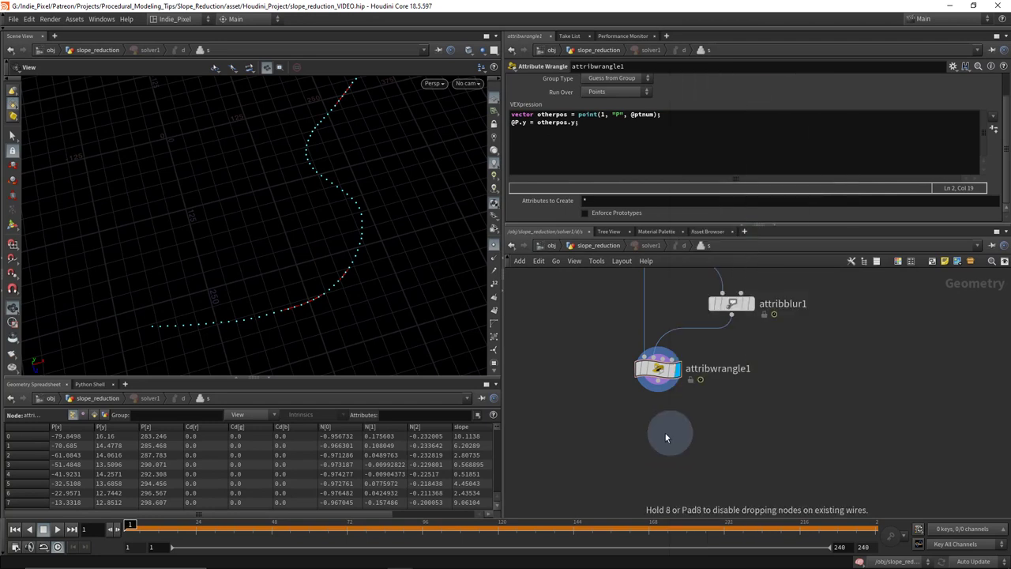
{"action": "left_click", "coordinate": [658, 440]}
{"action": "double_click", "coordinate": [687, 440]}
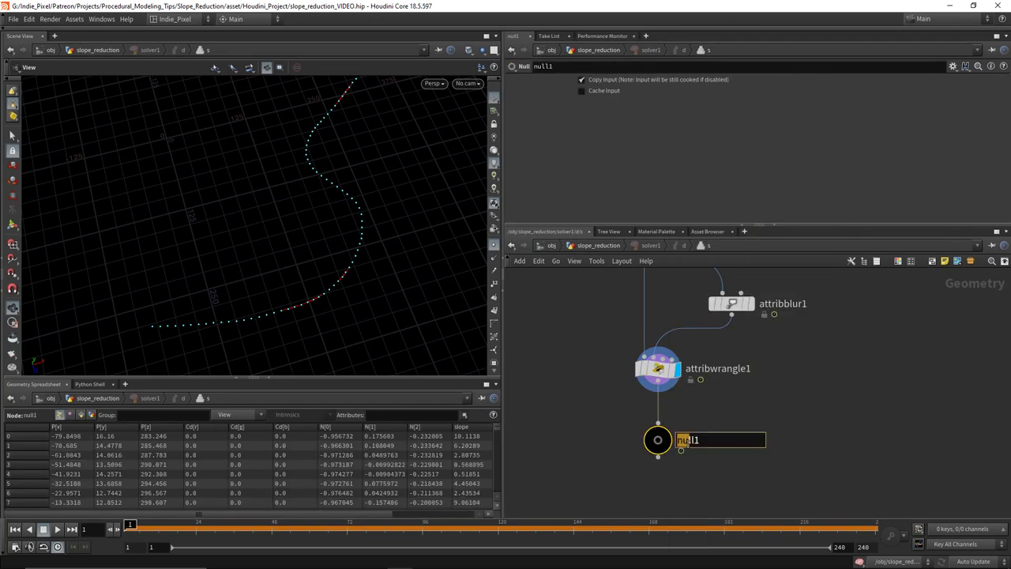
{"action": "type", "text": "OUT"}
{"action": "key", "text": "Return"}
Return to the slope_reduction network, display solver1, and inspect the curve with point display off and back on.
{"action": "key", "text": "u"}
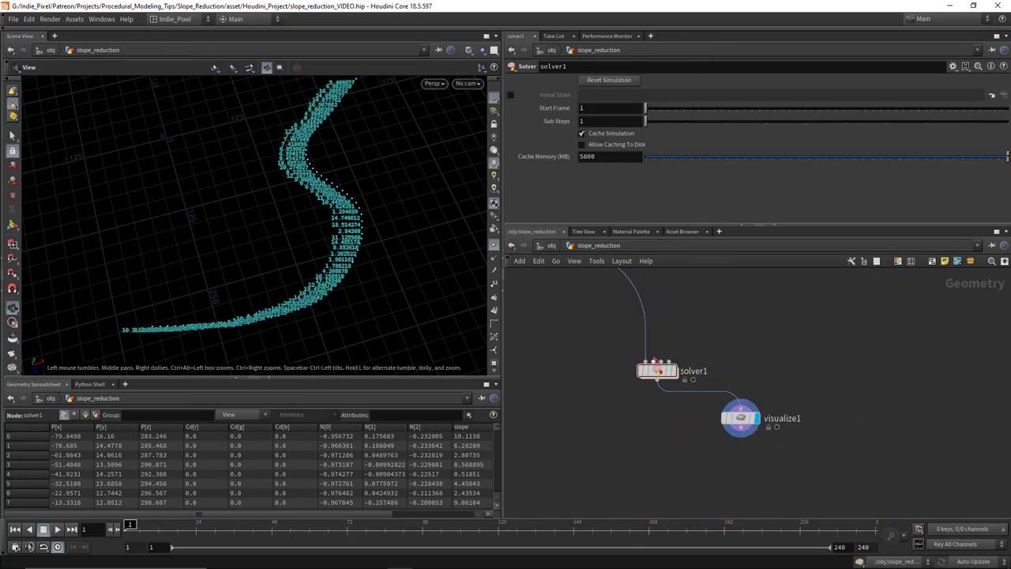
{"action": "left_click", "coordinate": [677, 348]}
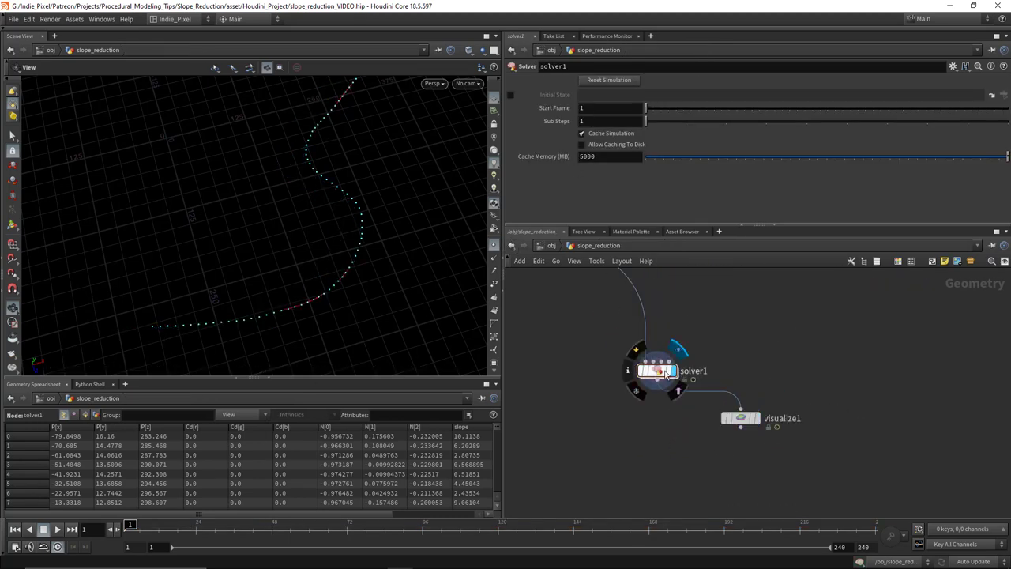
{"action": "left_click", "coordinate": [495, 248]}
{"action": "left_click_drag", "start_coordinate": [300, 244], "coordinate": [285, 204]}
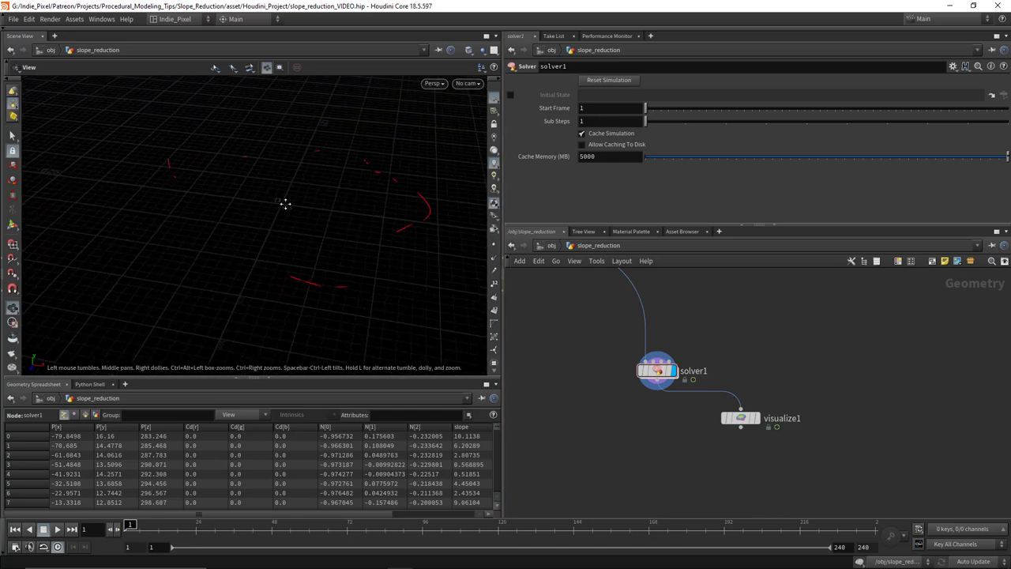
{"action": "left_click", "coordinate": [494, 249]}
{"action": "left_click_drag", "start_coordinate": [402, 275], "coordinate": [318, 282]}
Add a PolyFrame node below solver1 and connect solver1's output to it.
{"action": "middle_click_drag", "start_coordinate": [624, 430], "coordinate": [646, 409]}
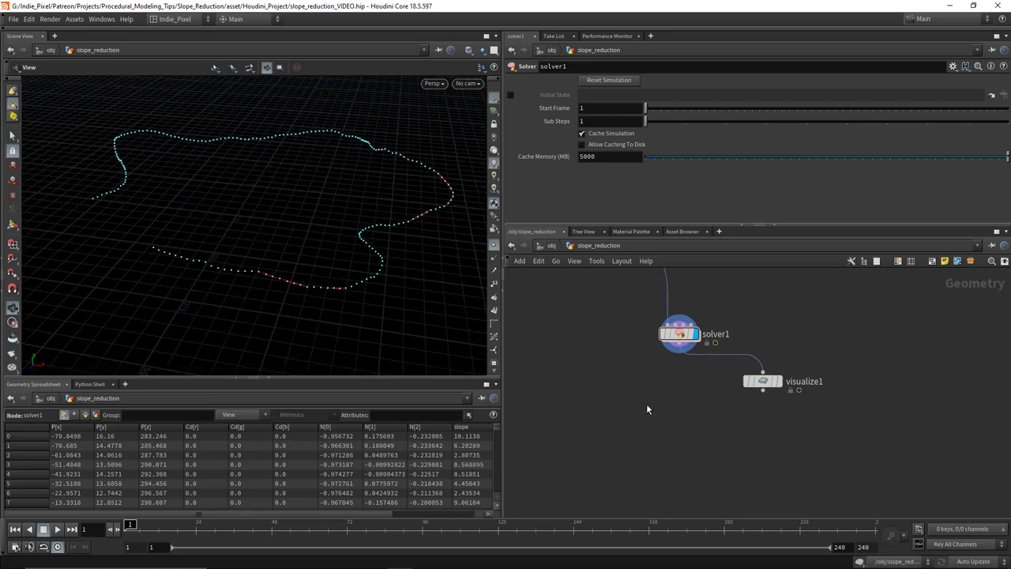
{"action": "key", "text": "Tab"}
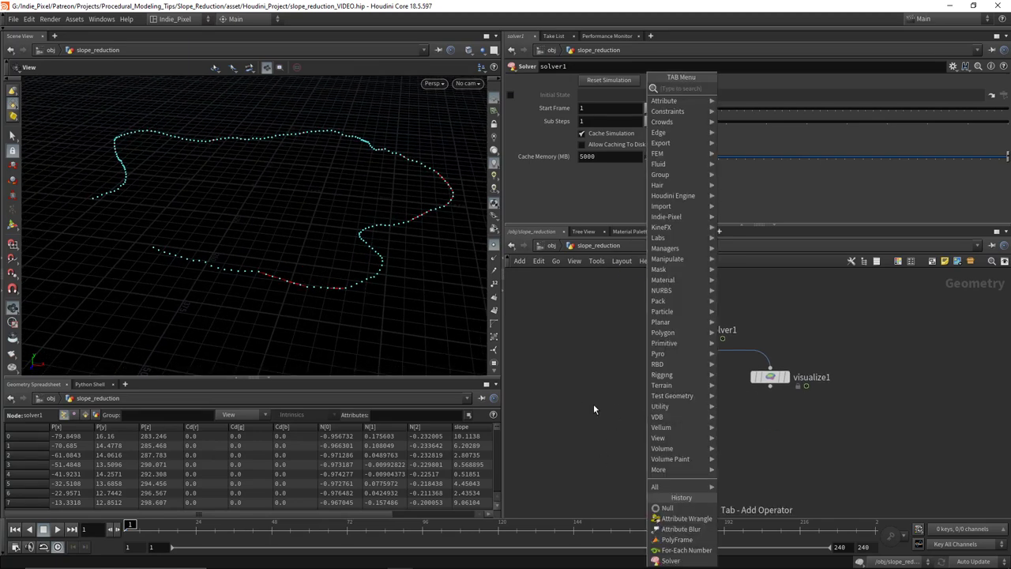
{"action": "type", "text": "poly"}
{"action": "left_click", "coordinate": [744, 183]}
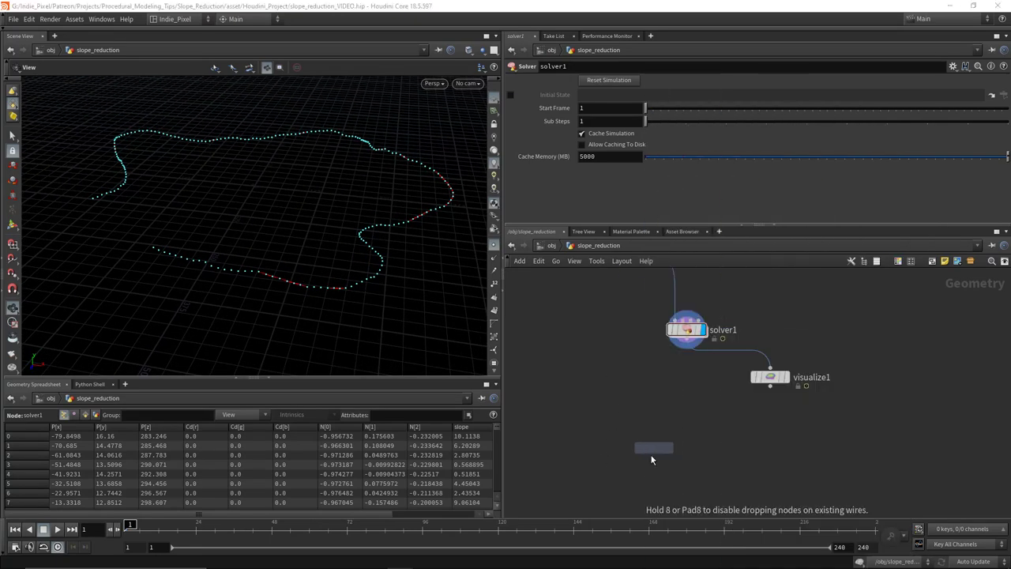
{"action": "left_click", "coordinate": [655, 416]}
{"action": "left_click_drag", "start_coordinate": [681, 348], "coordinate": [655, 410]}
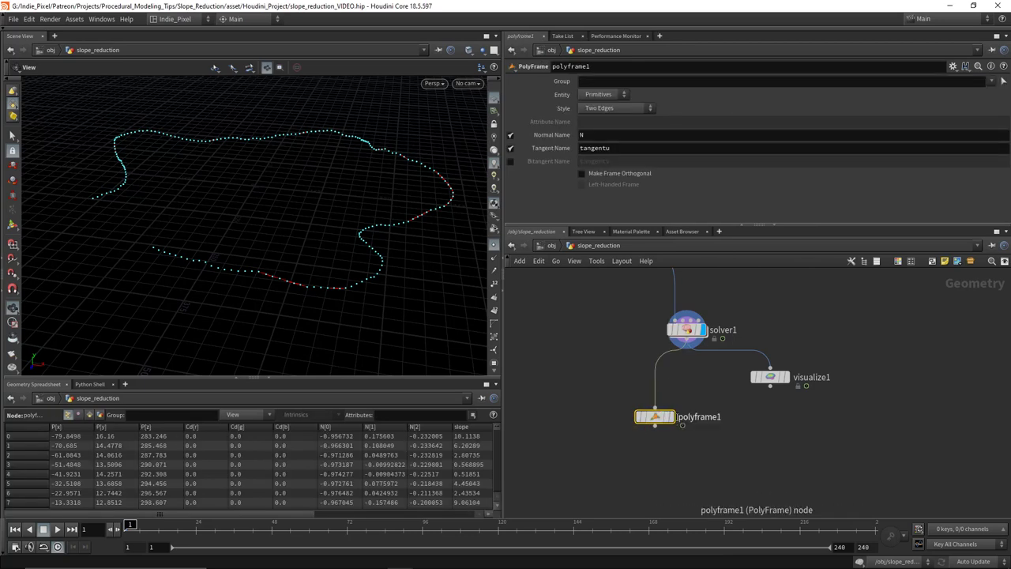
Display polyframe1, turn off its Normal Name output, and set its Tangent Name to N.
{"action": "left_click", "coordinate": [670, 414]}
{"action": "middle_click_drag", "start_coordinate": [656, 461], "coordinate": [648, 425]}
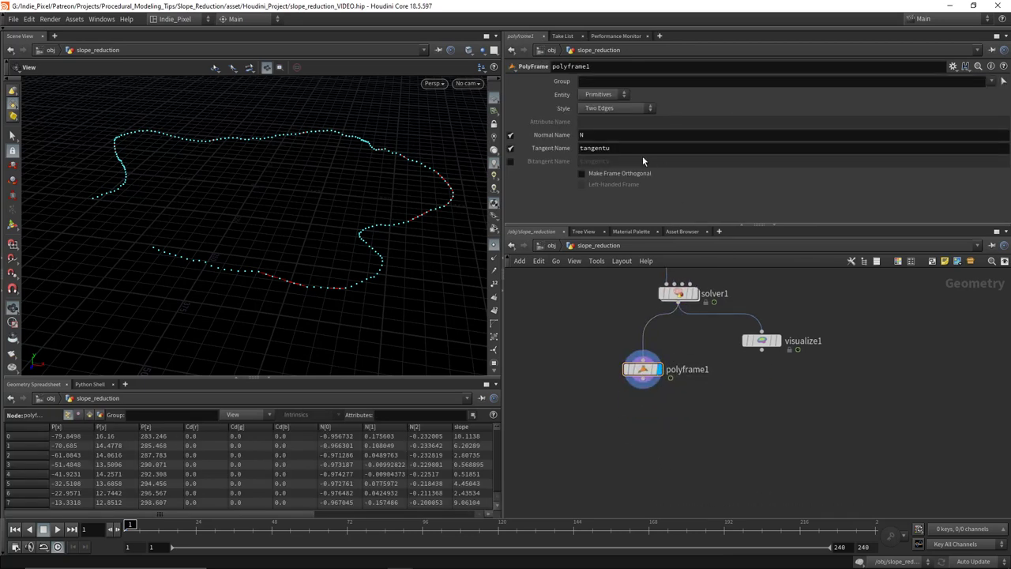
{"action": "left_click", "coordinate": [509, 135]}
{"action": "left_click", "coordinate": [685, 148]}
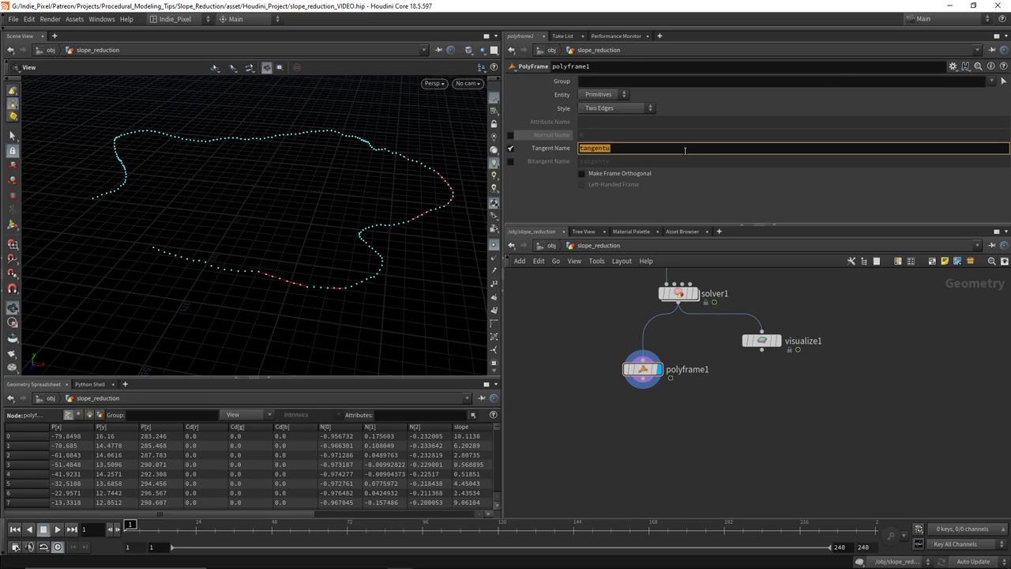
{"action": "type", "text": "N"}
{"action": "key", "text": "Return"}
Add a displayed Attribute Wrangle after polyframe1 and load the saved curve_dir preset into it.
{"action": "key", "text": "Tab"}
{"action": "type", "text": "wrang"}
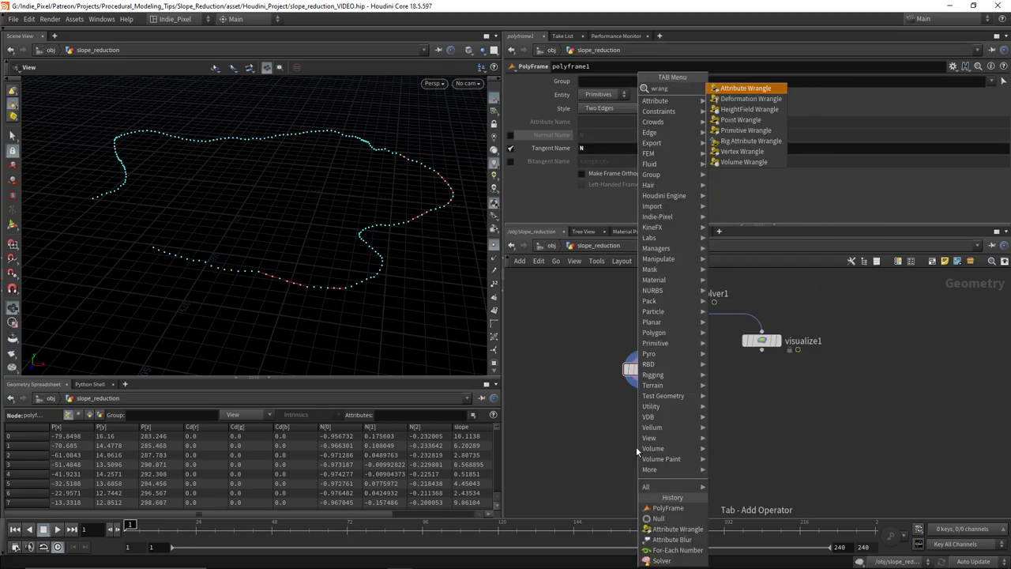
{"action": "key", "text": "Return"}
{"action": "left_click", "coordinate": [645, 395]}
{"action": "scroll", "coordinate": [644, 419], "scroll_direction": "up", "scroll_amount": 4}
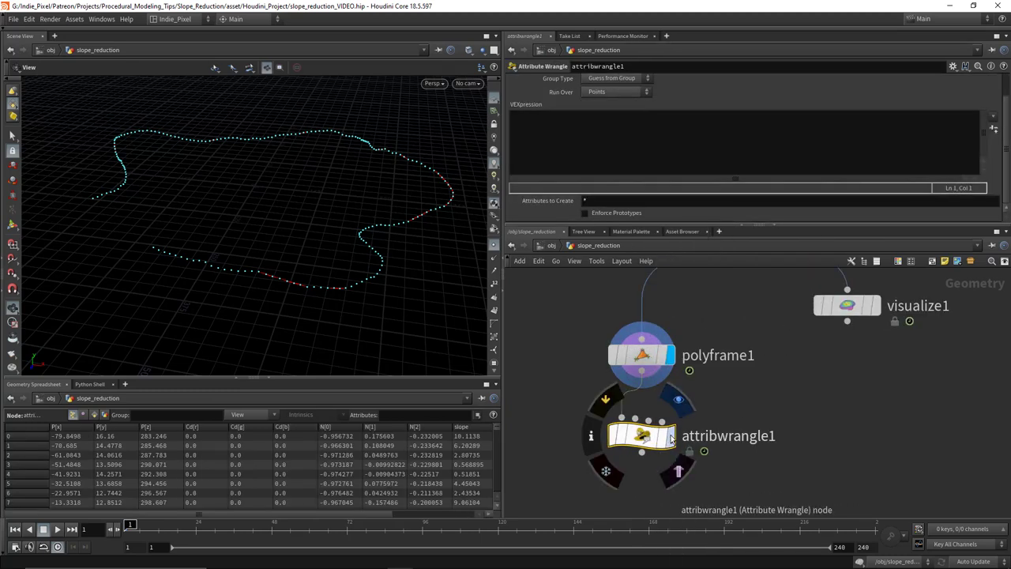
{"action": "left_click", "coordinate": [670, 436]}
{"action": "left_click", "coordinate": [952, 66]}
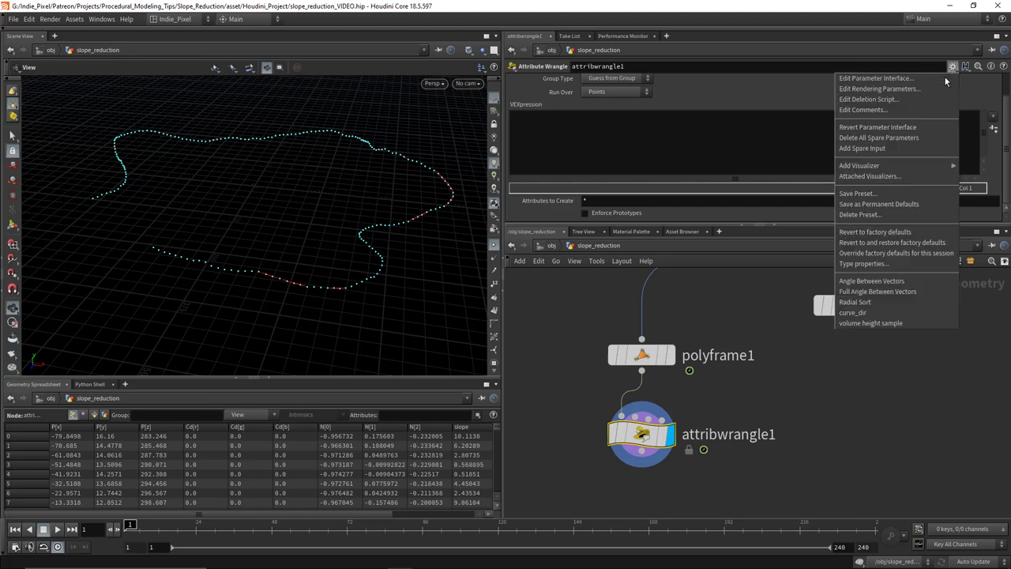
{"action": "left_click", "coordinate": [852, 311]}
Rename the new wrangle node to curve_dirs.
{"action": "middle_click_drag", "start_coordinate": [740, 441], "coordinate": [747, 383]}
{"action": "double_click", "coordinate": [747, 383]}
{"action": "type", "text": "c"}
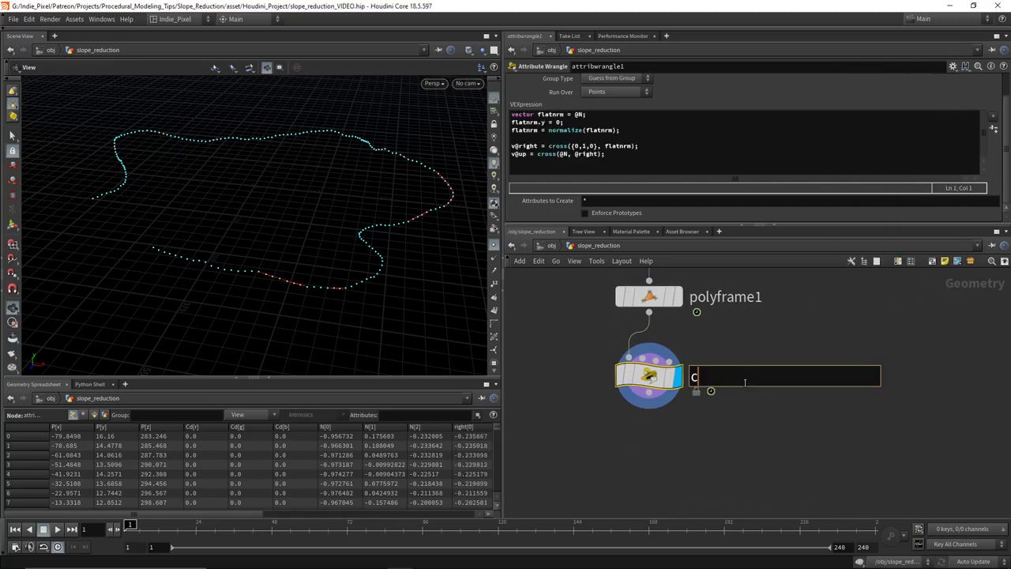
{"action": "type", "text": "urve_dirs"}
{"action": "key", "text": "Return"}
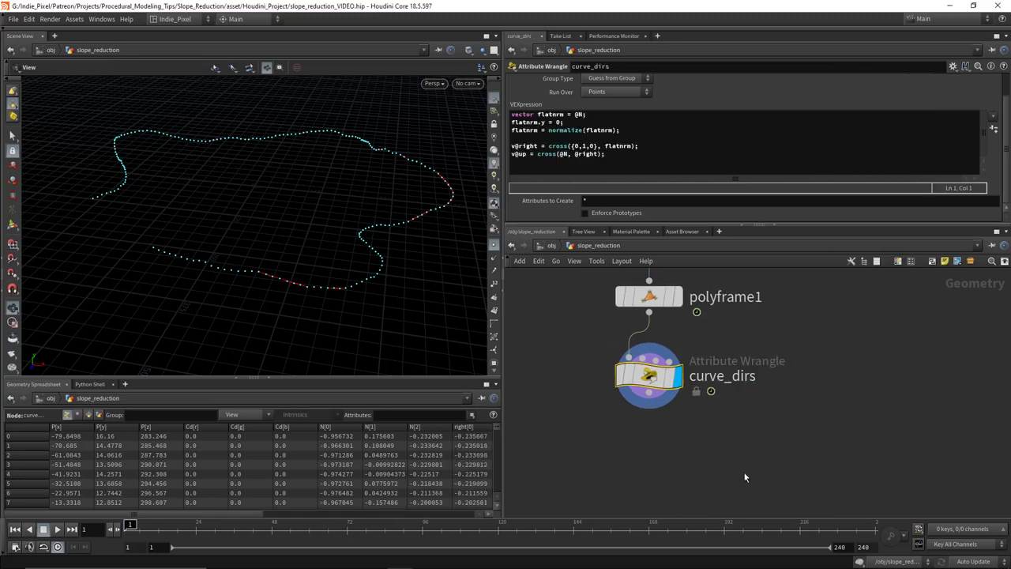
Add a displayed Sweep node after curve_dirs and set its surface shape to Ribbon.
{"action": "middle_click_drag", "start_coordinate": [744, 477], "coordinate": [735, 418]}
{"action": "key", "text": "Tab"}
{"action": "key", "text": "Return"}
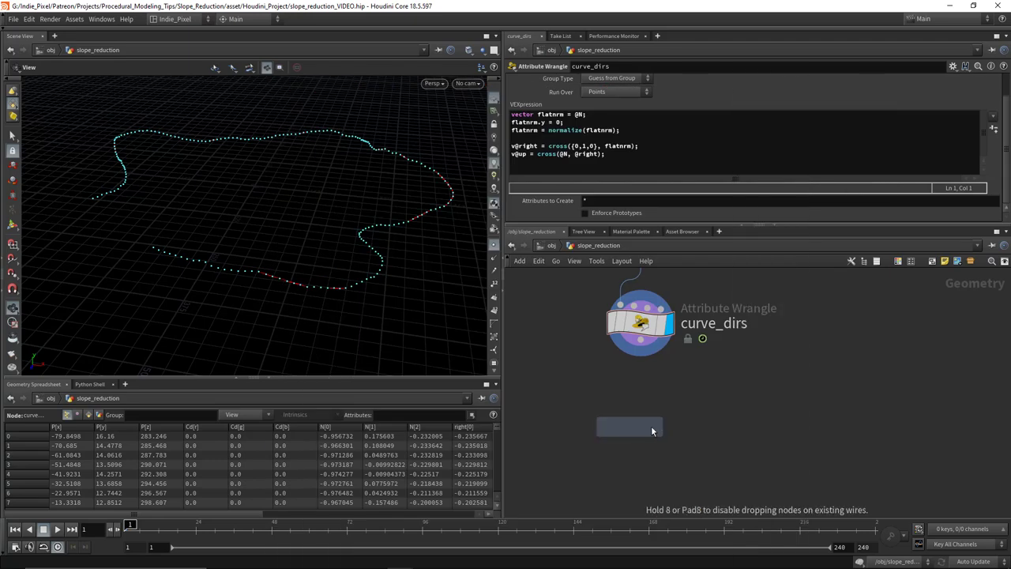
{"action": "left_click", "coordinate": [653, 430]}
{"action": "mouse_move", "coordinate": [655, 433]}
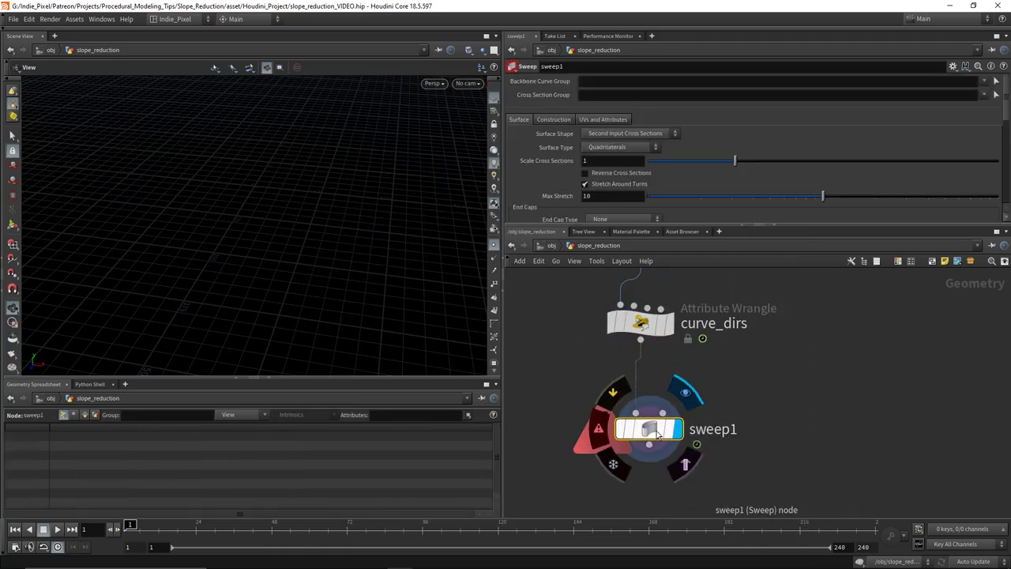
{"action": "left_click_drag", "start_coordinate": [655, 432], "coordinate": [647, 401]}
{"action": "left_click", "coordinate": [632, 133]}
Set the swept ribbon to 1 column and a width of 15, and enable Reverse Cross Sections.
{"action": "left_click", "coordinate": [612, 179]}
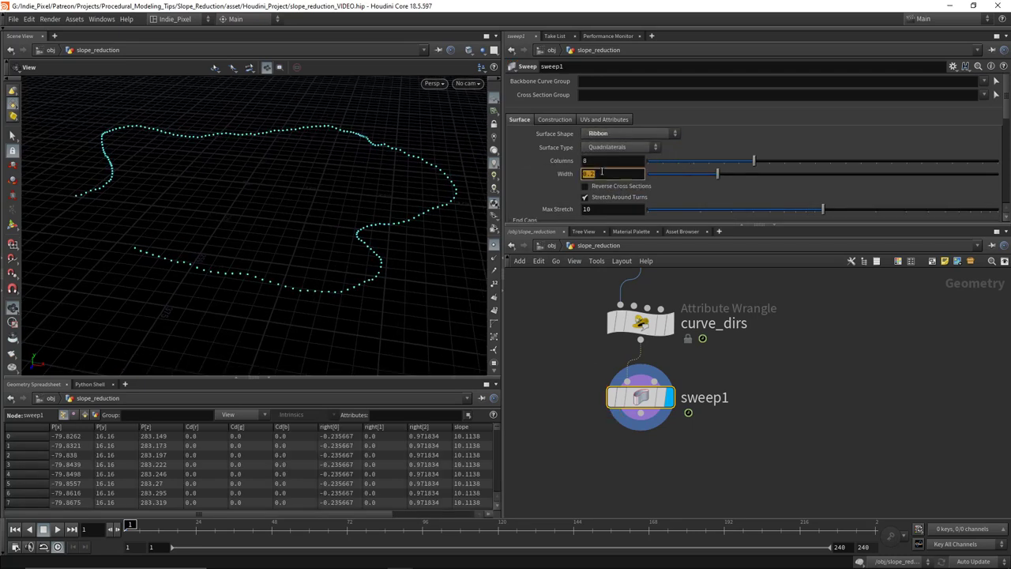
{"action": "type", "text": "8"}
{"action": "key", "text": "Return"}
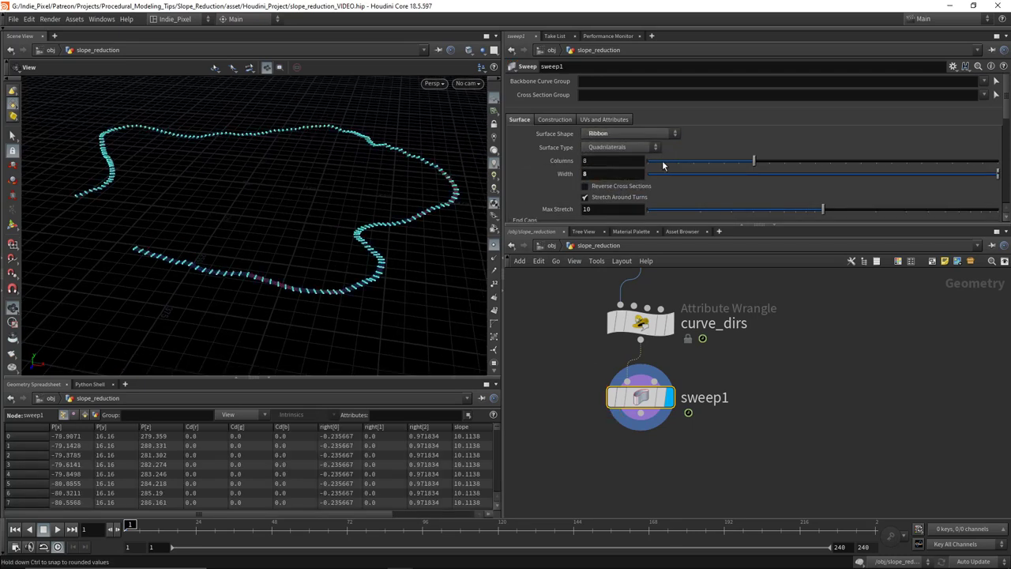
{"action": "left_click_drag", "start_coordinate": [663, 166], "coordinate": [642, 167]}
{"action": "left_click", "coordinate": [605, 176]}
{"action": "type", "text": "15"}
{"action": "key", "text": "Return"}
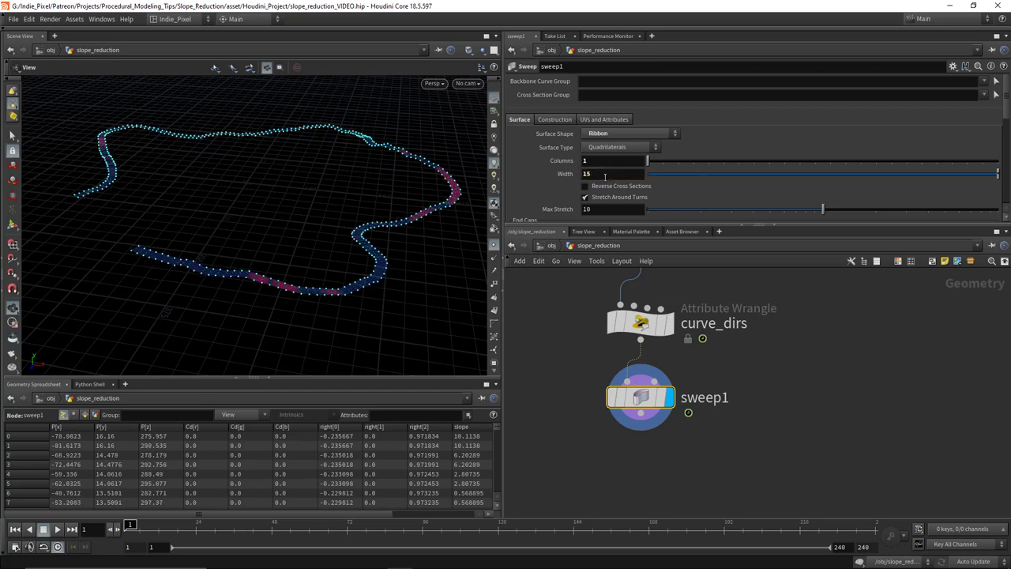
{"action": "left_click_drag", "start_coordinate": [384, 221], "coordinate": [450, 237], "text": "alt"}
{"action": "left_click", "coordinate": [624, 185]}
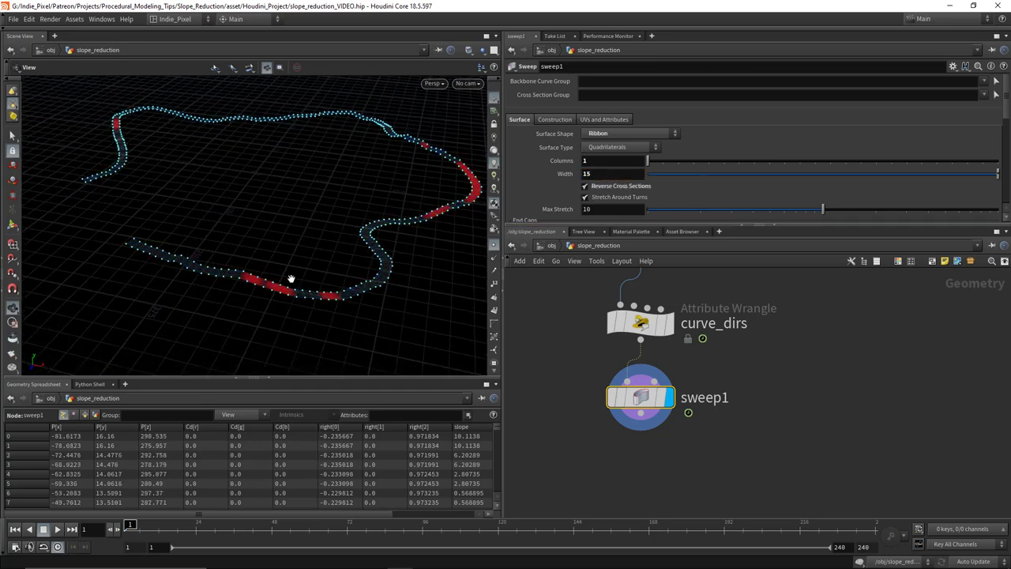
Play the solver's slope reduction on the swept ribbon, inspect the steep red sections up close, and stop playback at frame 160.
{"action": "left_click_drag", "start_coordinate": [289, 279], "coordinate": [204, 263], "text": "alt"}
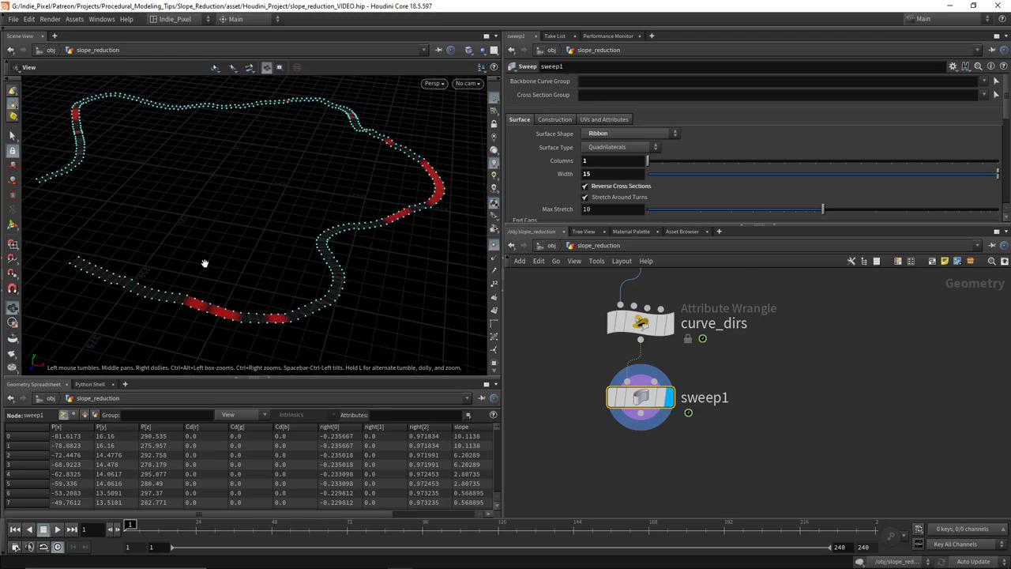
{"action": "left_click_drag", "start_coordinate": [439, 193], "coordinate": [347, 237], "text": "alt"}
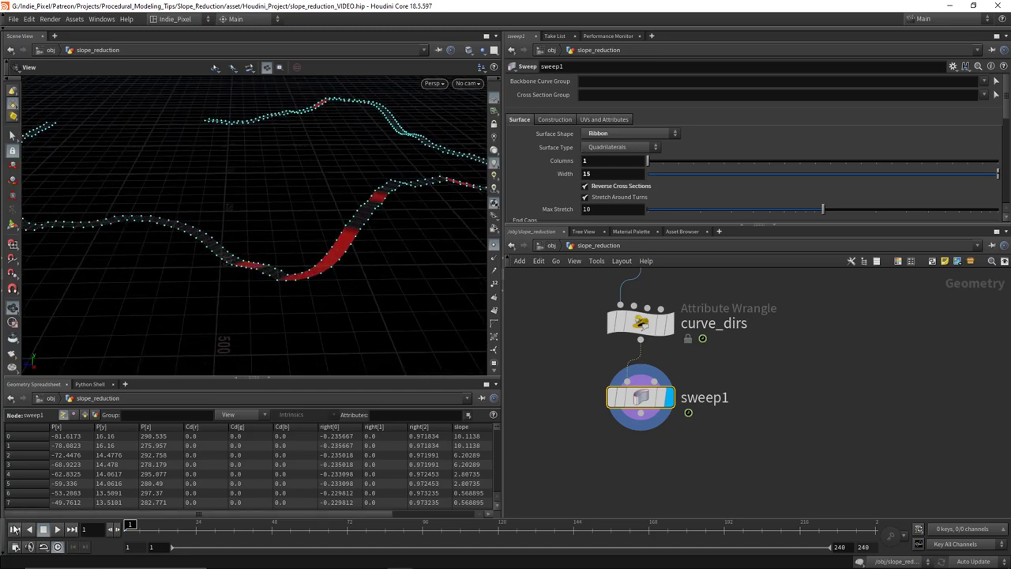
{"action": "left_click", "coordinate": [58, 530]}
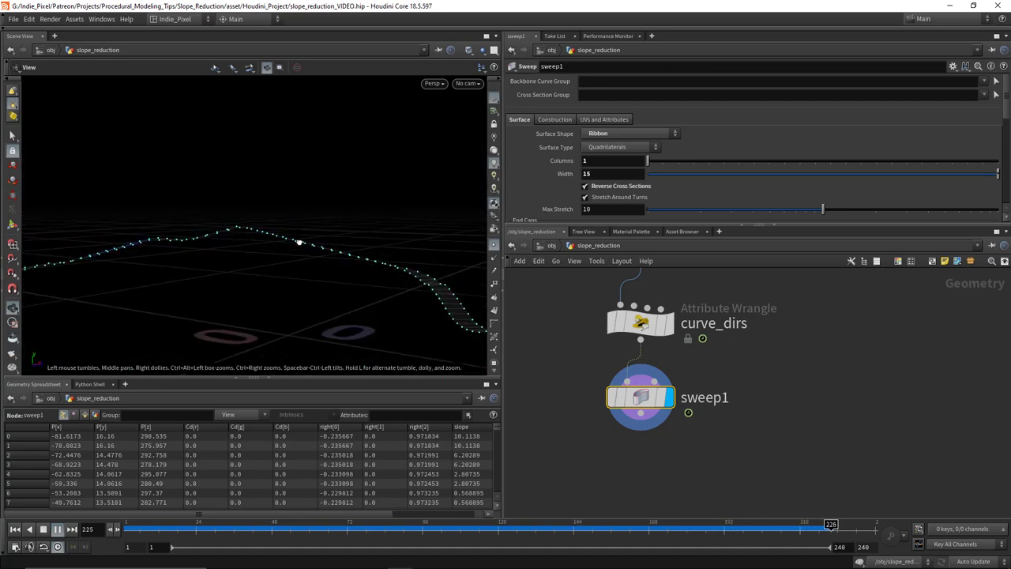
{"action": "mouse_move", "coordinate": [245, 258]}
{"action": "left_mouse_down"}
{"action": "mouse_move", "coordinate": [158, 264]}
{"action": "mouse_move", "coordinate": [153, 281]}
{"action": "mouse_move", "coordinate": [278, 261]}
{"action": "mouse_move", "coordinate": [343, 277]}
{"action": "mouse_move", "coordinate": [300, 285]}
{"action": "mouse_move", "coordinate": [261, 264]}
{"action": "left_mouse_up"}
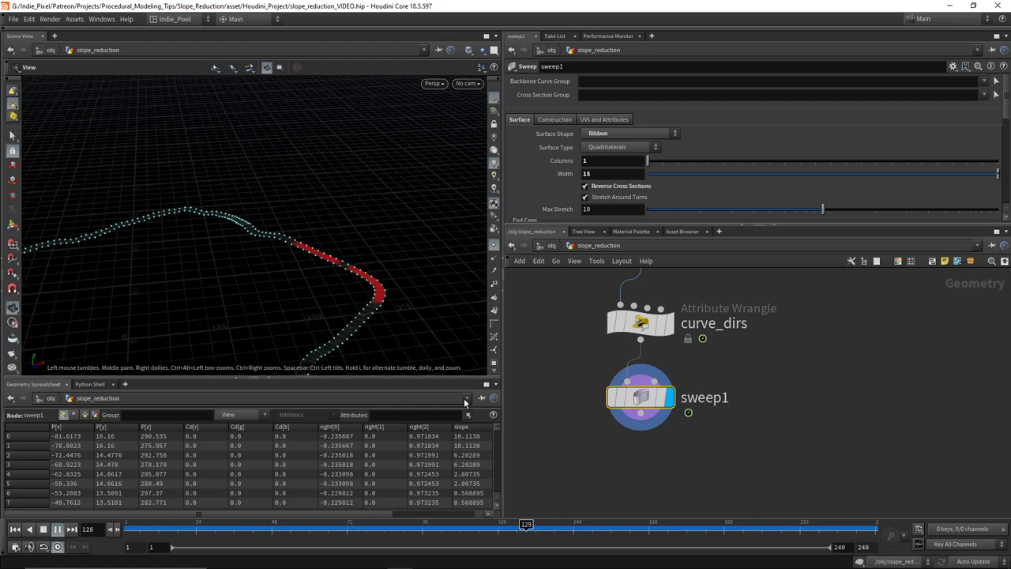
{"action": "left_click", "coordinate": [57, 528]}
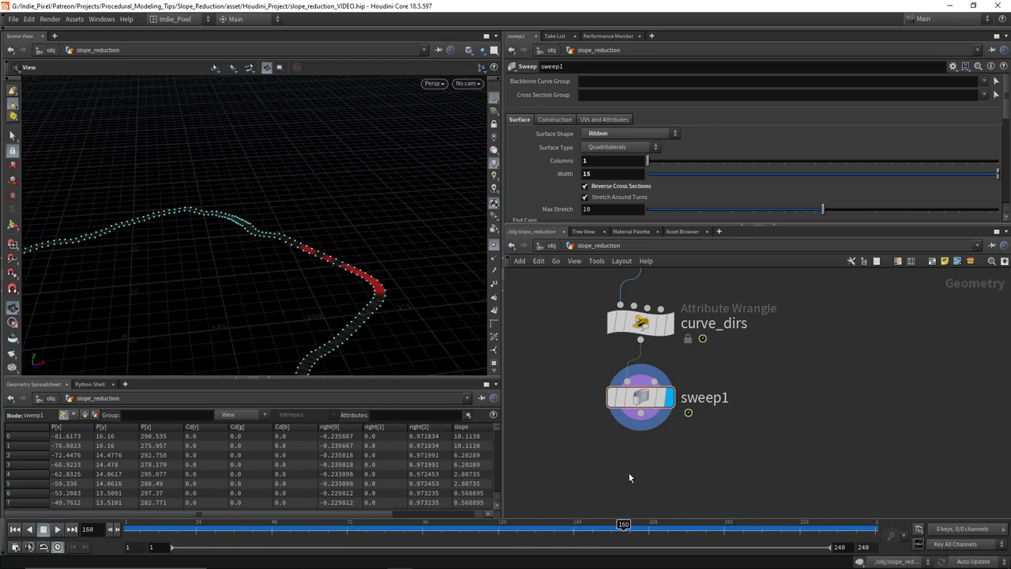
{"action": "key", "text": "u"}
{"action": "double_click", "coordinate": [718, 381]}
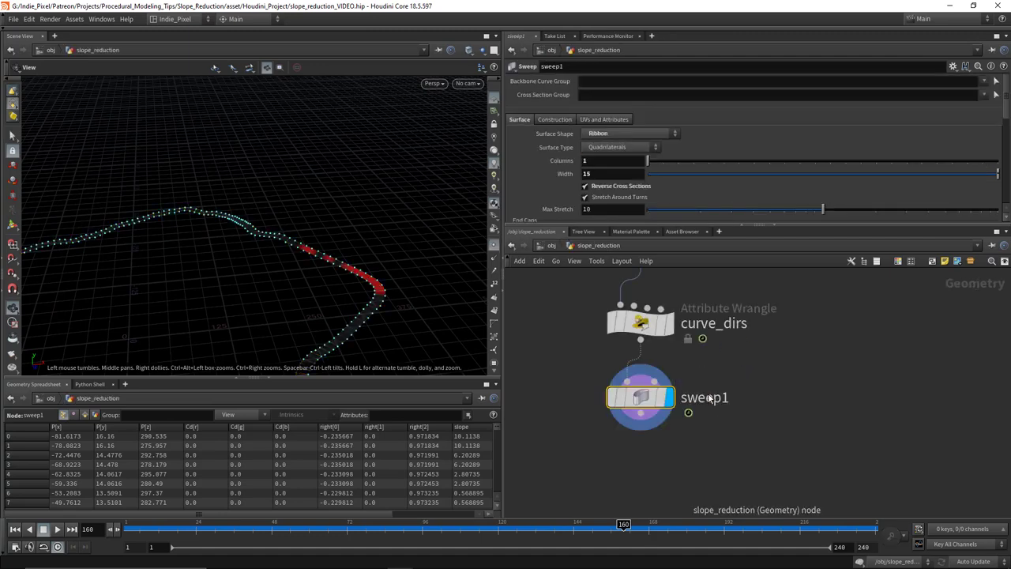